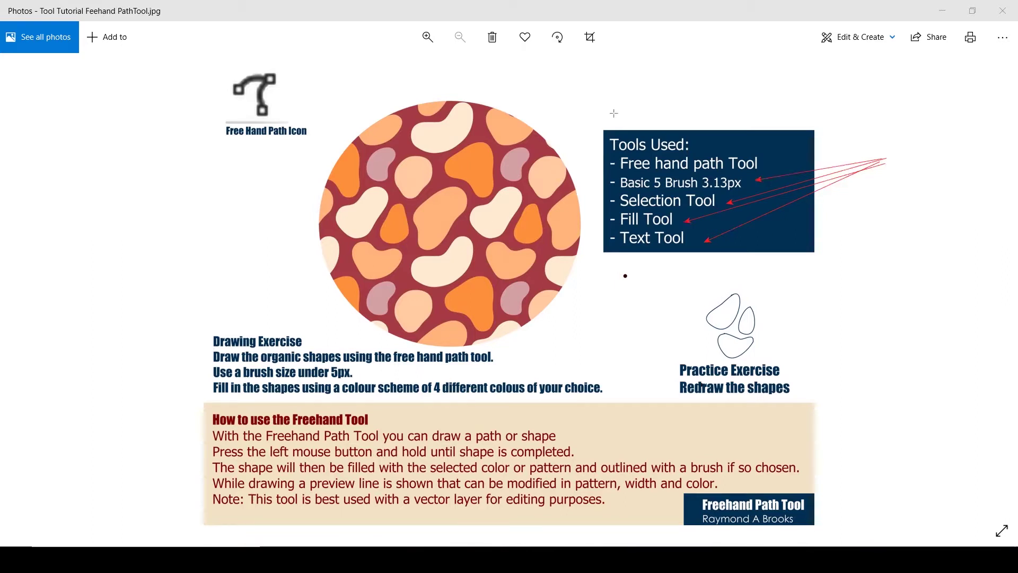
# Step: Go back to the Freehand Path Tool tutorial sheet
pyautogui.press('e')
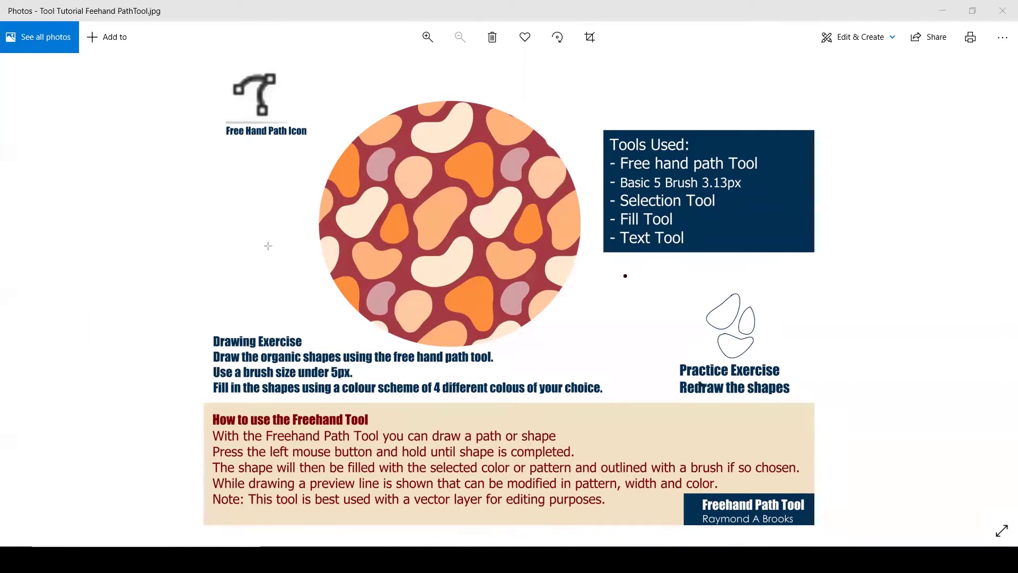
pyautogui.moveTo(198, 332)
pyautogui.mouseDown()
pyautogui.moveTo(297, 369)
pyautogui.moveTo(606, 400)
pyautogui.mouseUp()
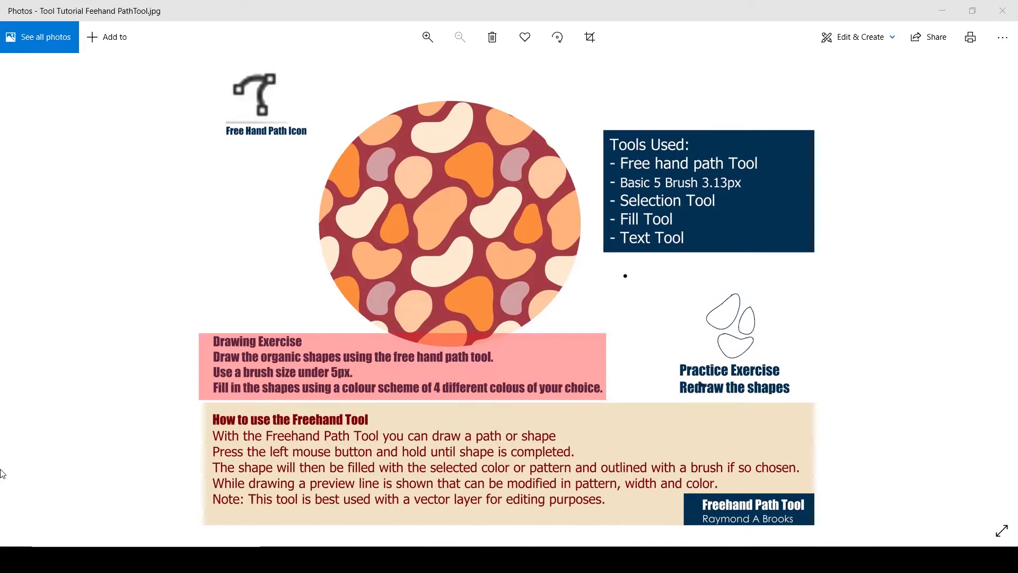
pyautogui.moveTo(611, 183); pyautogui.dragTo(796, 186)
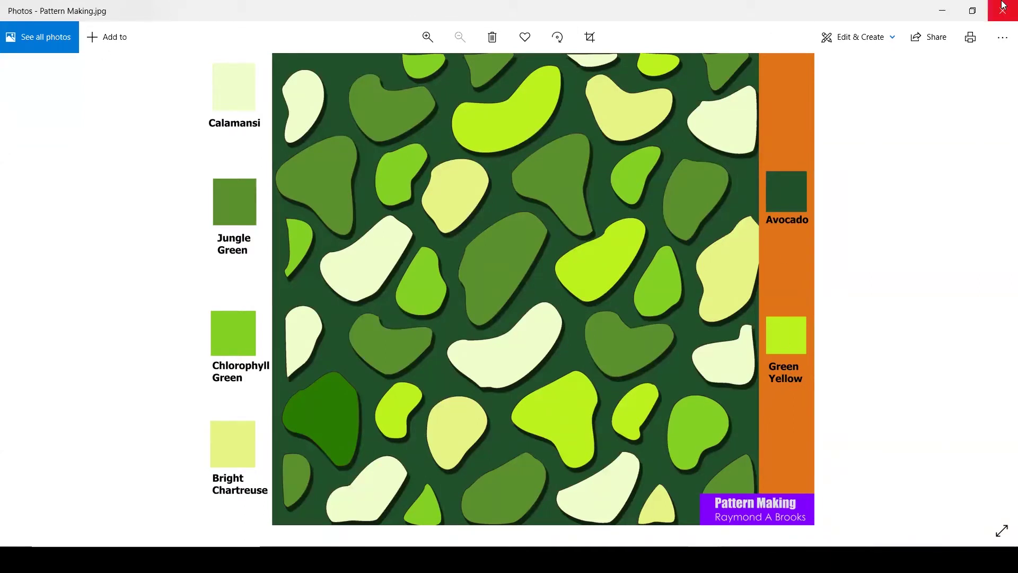
pyautogui.press('Right')
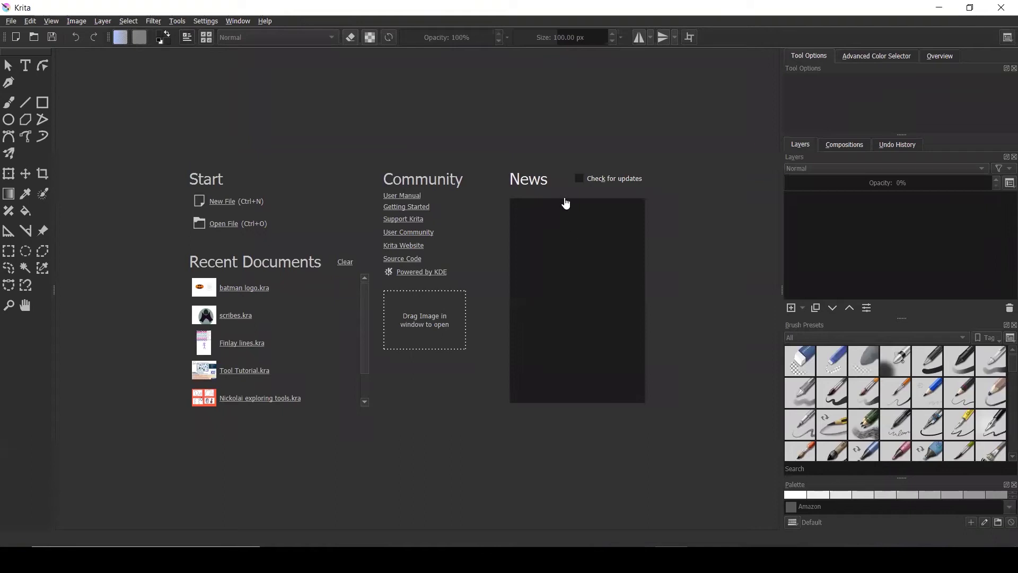
# Step: Create a new 11 × 8.5 inch document at 300 ppi, with width and height in inches
pyautogui.click(222, 201)
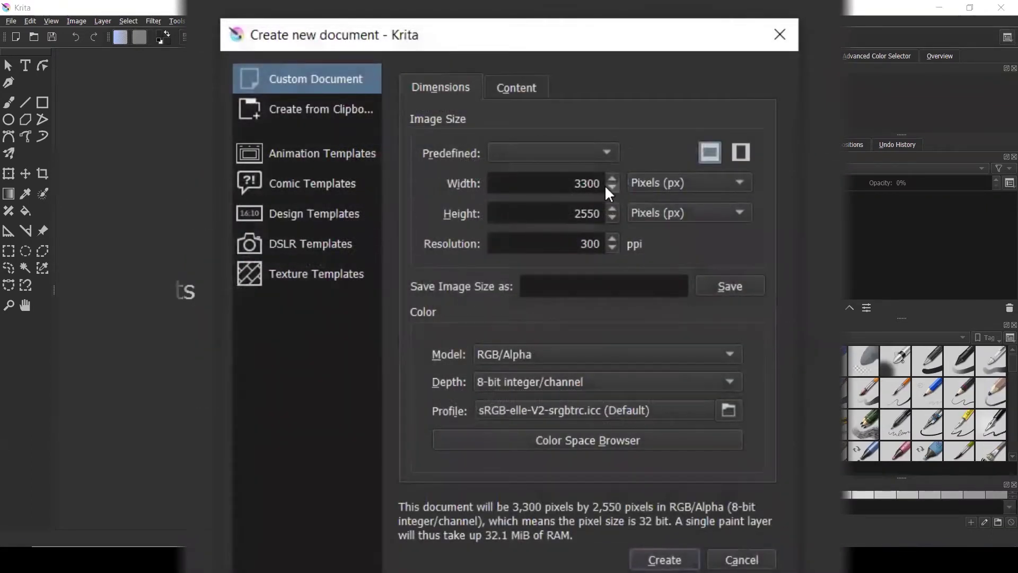
pyautogui.click(642, 180)
pyautogui.click(668, 97)
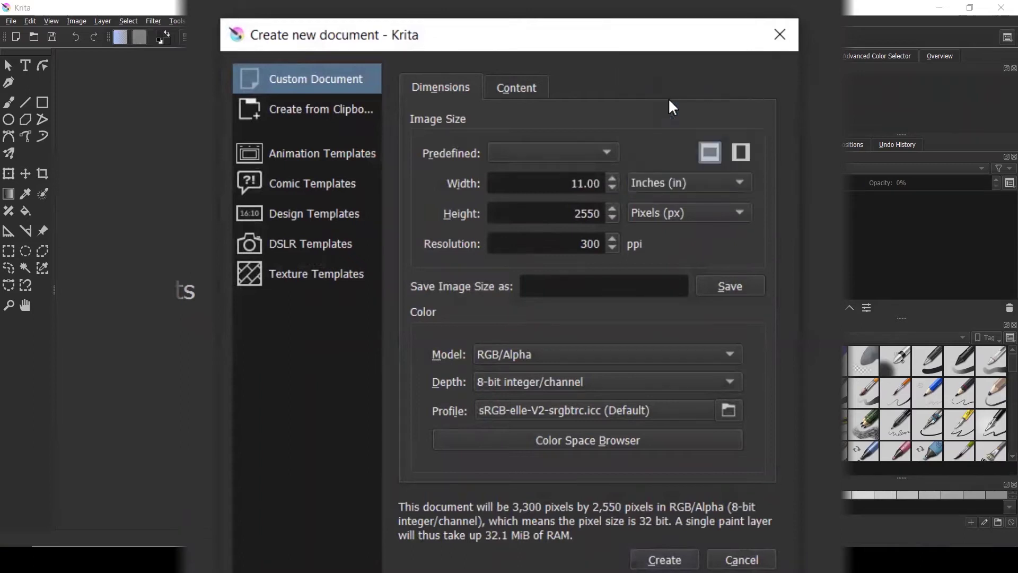
pyautogui.click(679, 211)
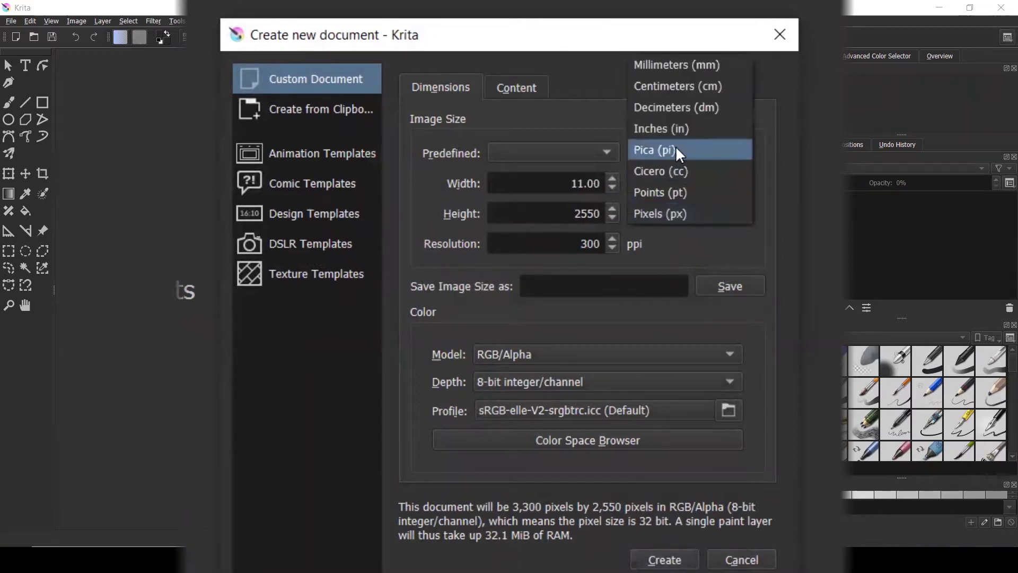
pyautogui.click(677, 129)
pyautogui.doubleClick(504, 182)
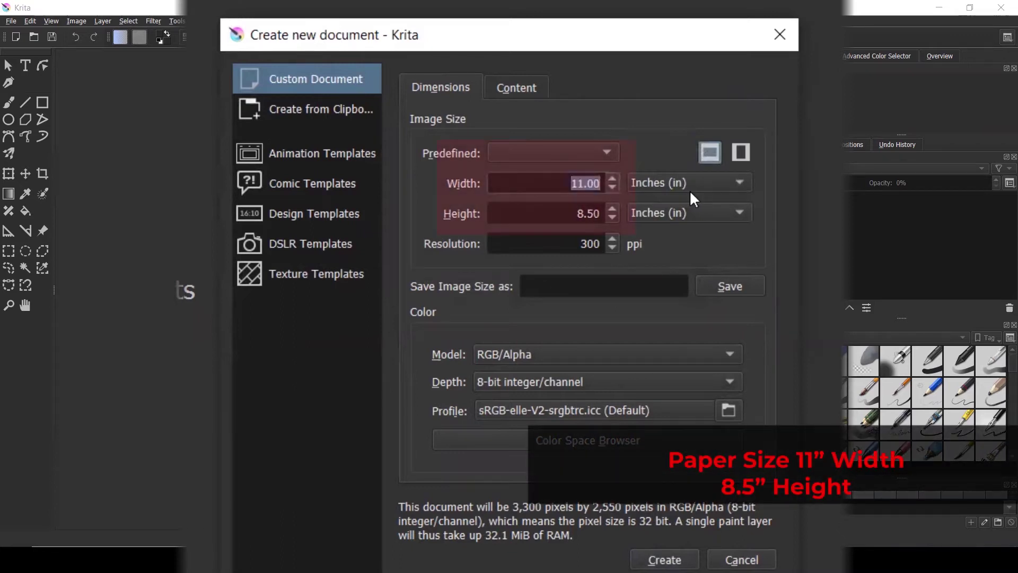
pyautogui.moveTo(557, 213); pyautogui.dragTo(629, 216)
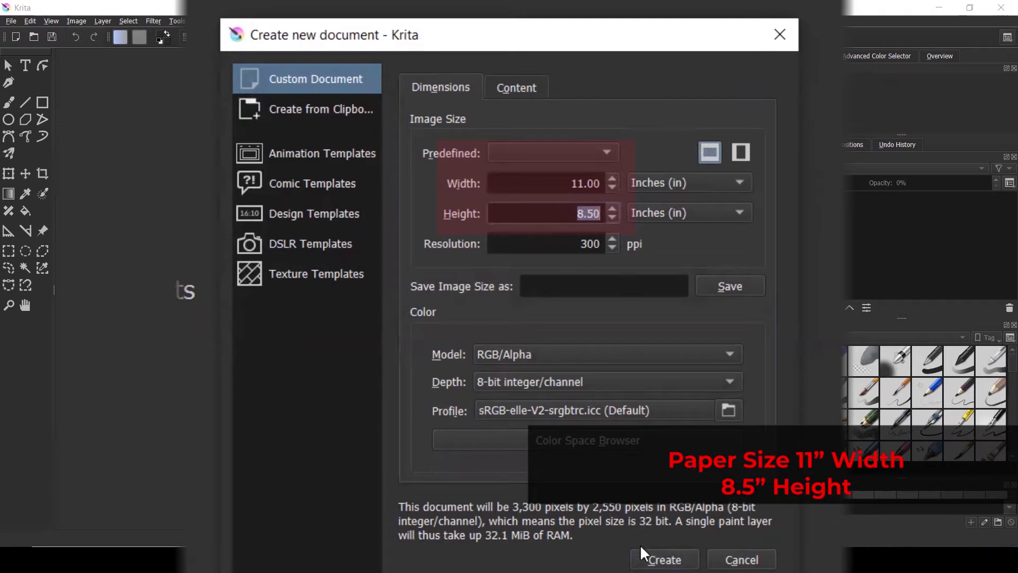
pyautogui.click(648, 562)
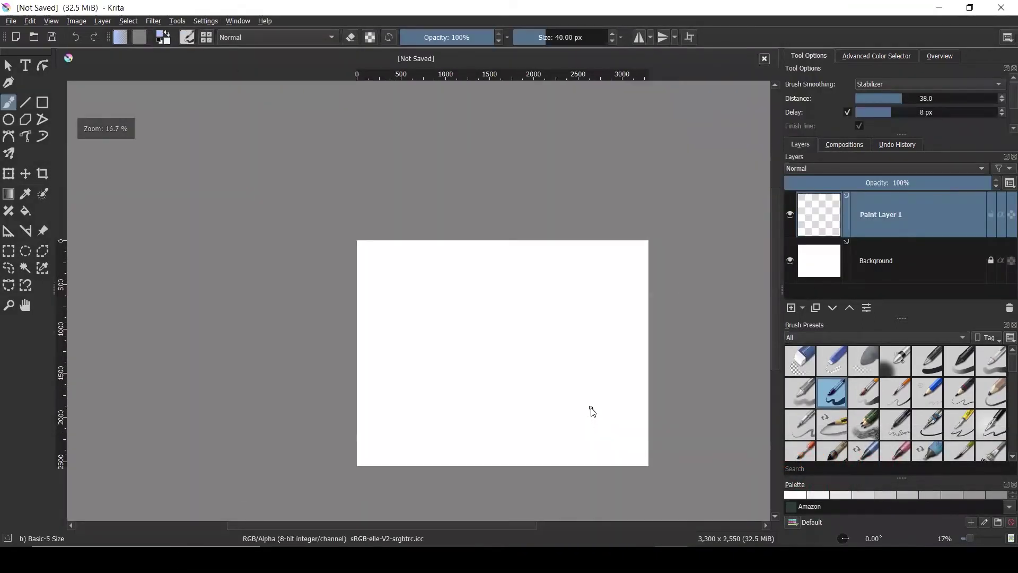
# Step: Set the toolbox icons to 22x22 and select the Freehand Path Tool
pyautogui.scroll(1, 656, 472)
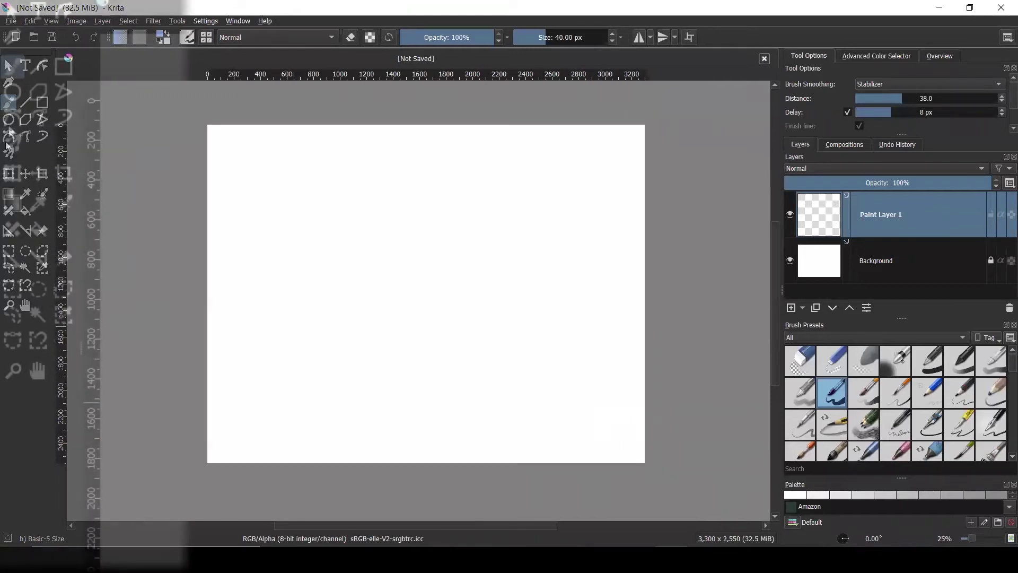
pyautogui.rightClick(58, 142)
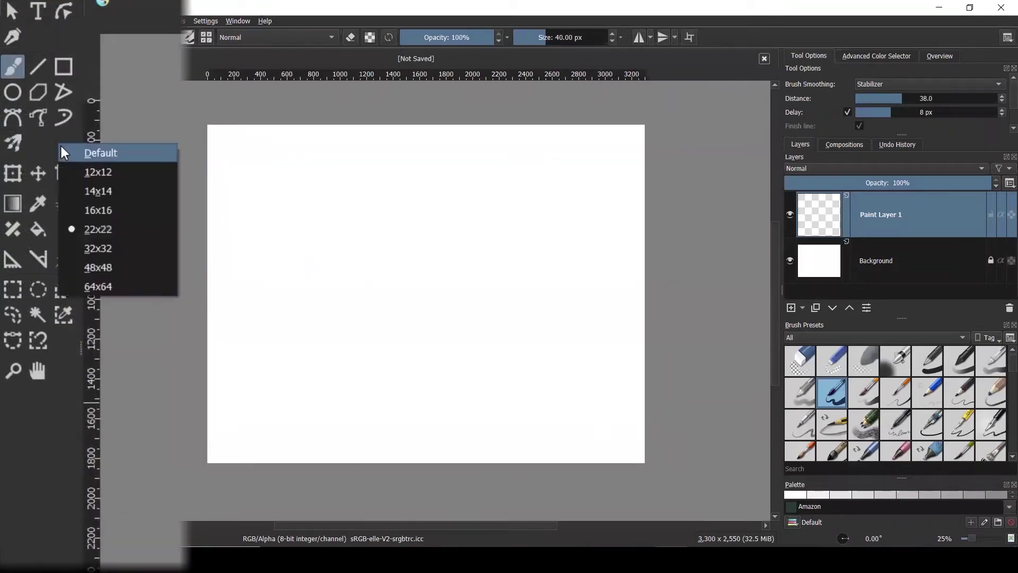
pyautogui.click(65, 153)
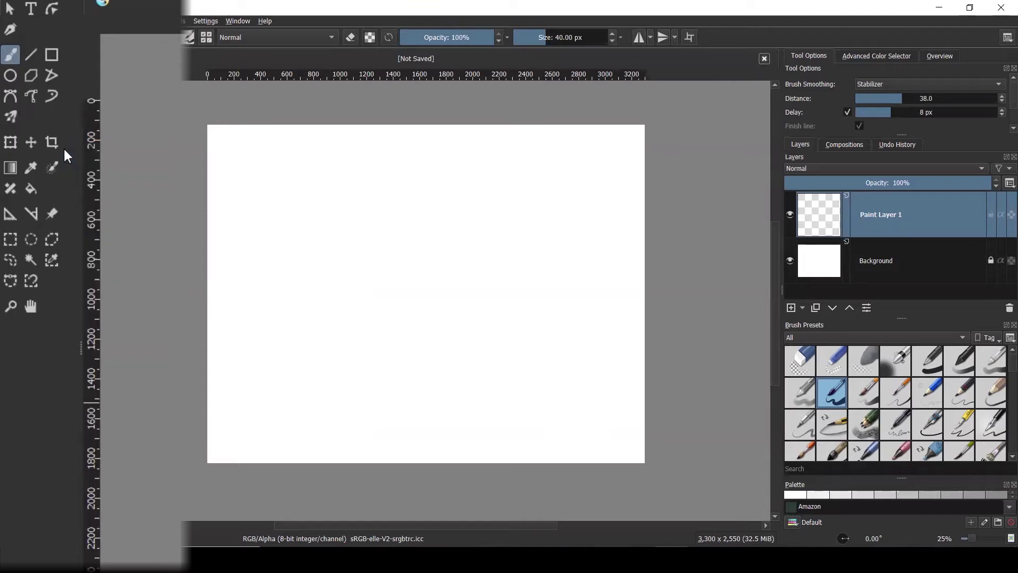
pyautogui.rightClick(48, 117)
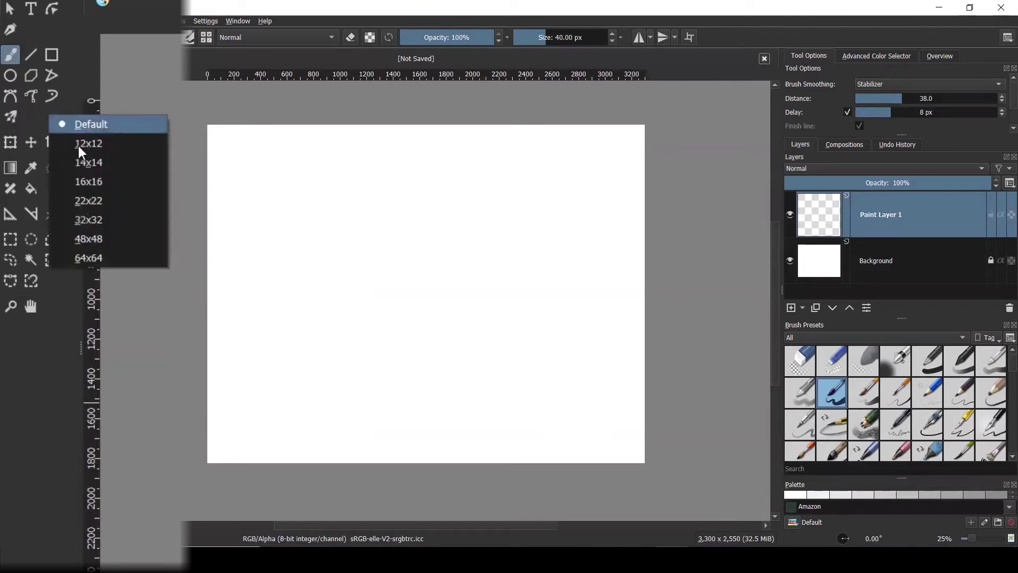
pyautogui.click(87, 195)
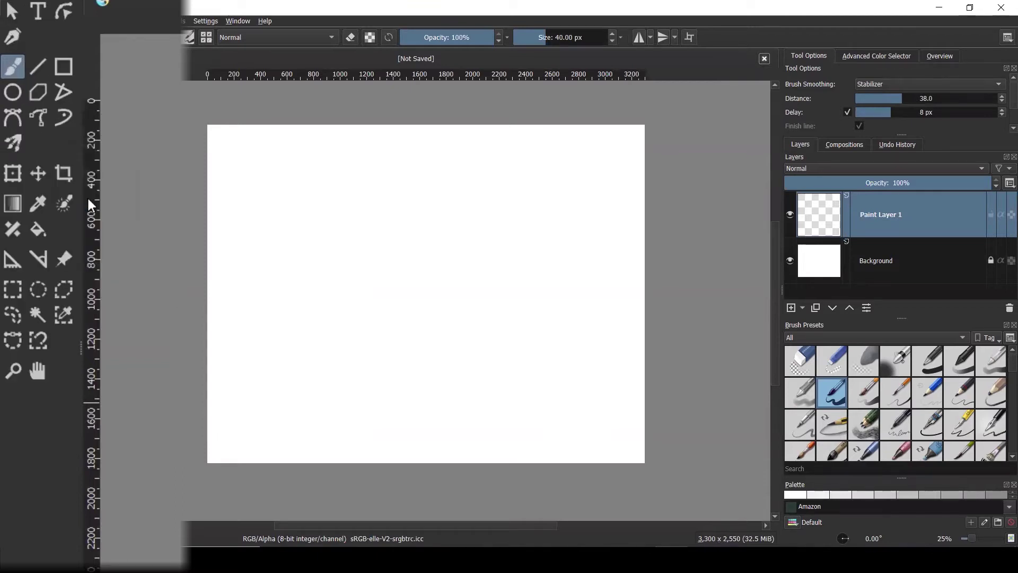
pyautogui.rightClick(64, 147)
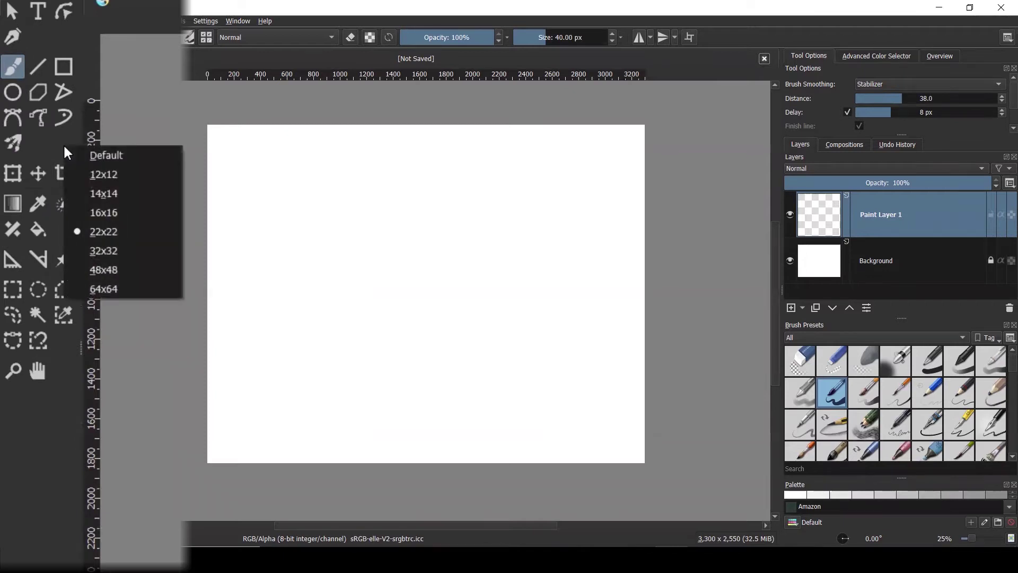
pyautogui.click(94, 213)
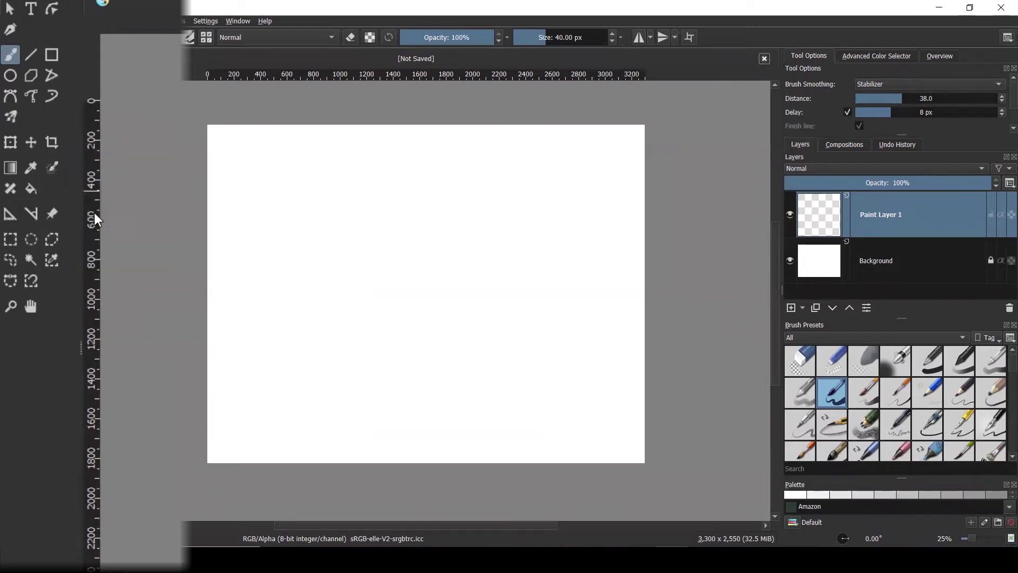
pyautogui.rightClick(59, 109)
pyautogui.click(75, 193)
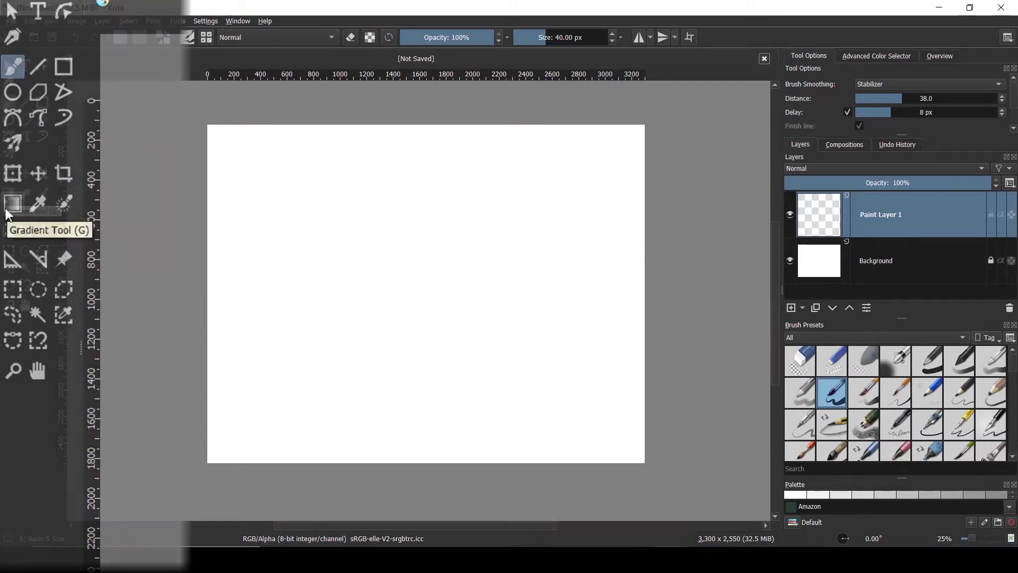
pyautogui.click(31, 117)
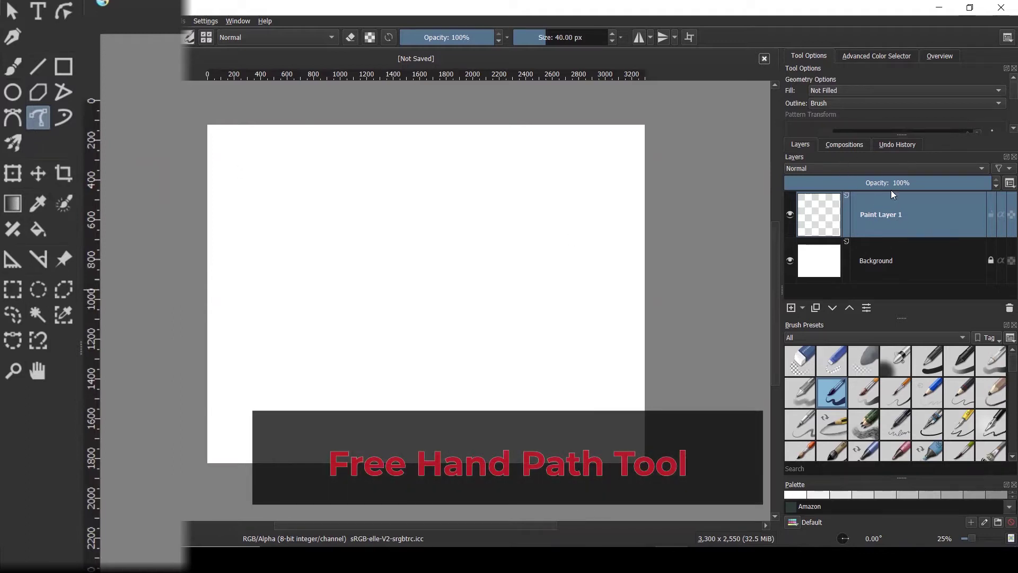
pyautogui.click(1010, 183)
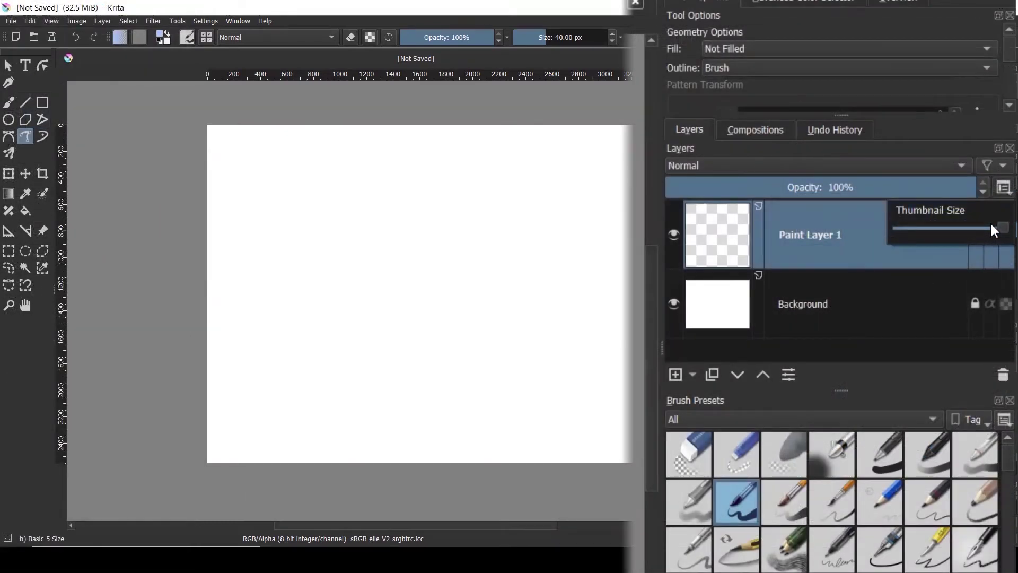
pyautogui.moveTo(991, 229)
pyautogui.mouseDown()
pyautogui.moveTo(873, 247)
pyautogui.moveTo(993, 245)
pyautogui.moveTo(992, 233)
pyautogui.mouseUp()
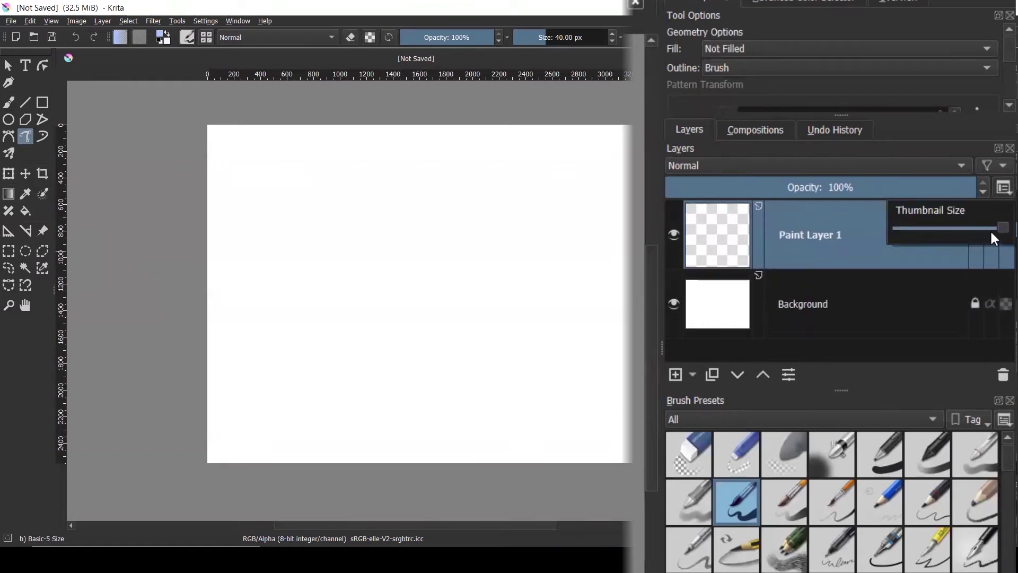
pyautogui.click(729, 232)
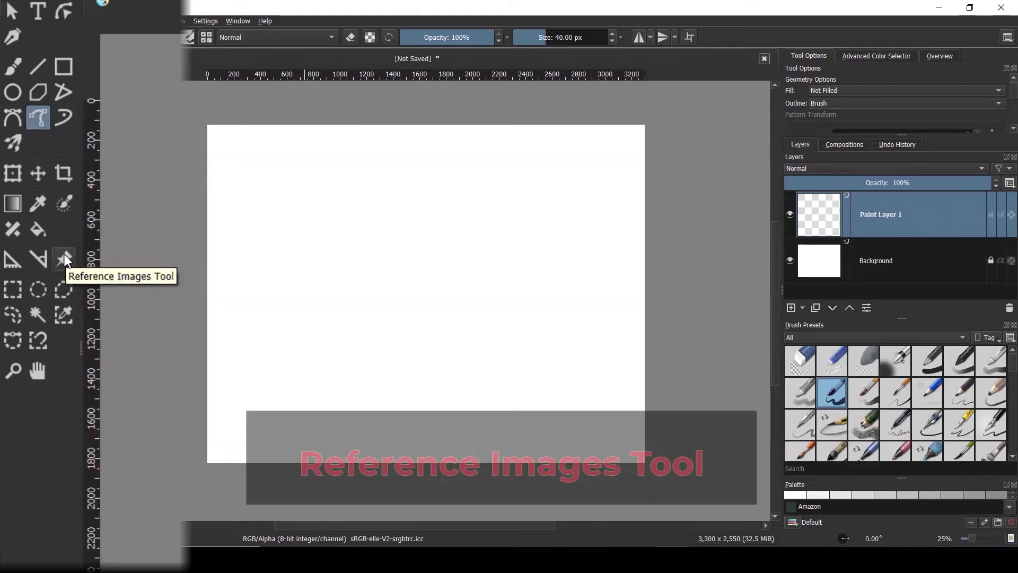
# Step: Add Abstract Shapes.jpg as a reference image and enlarge it over the page
pyautogui.click(65, 258)
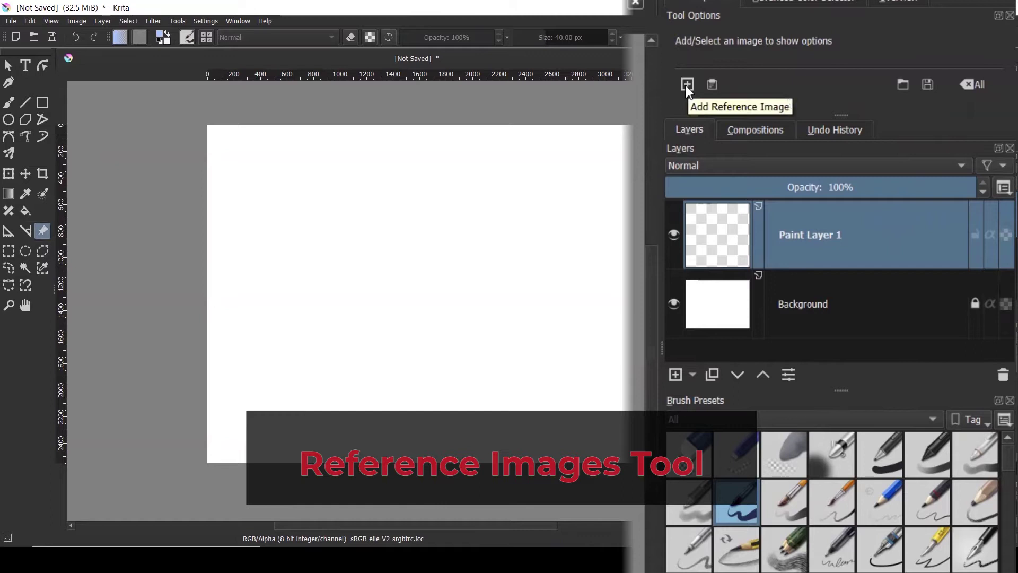
pyautogui.click(687, 85)
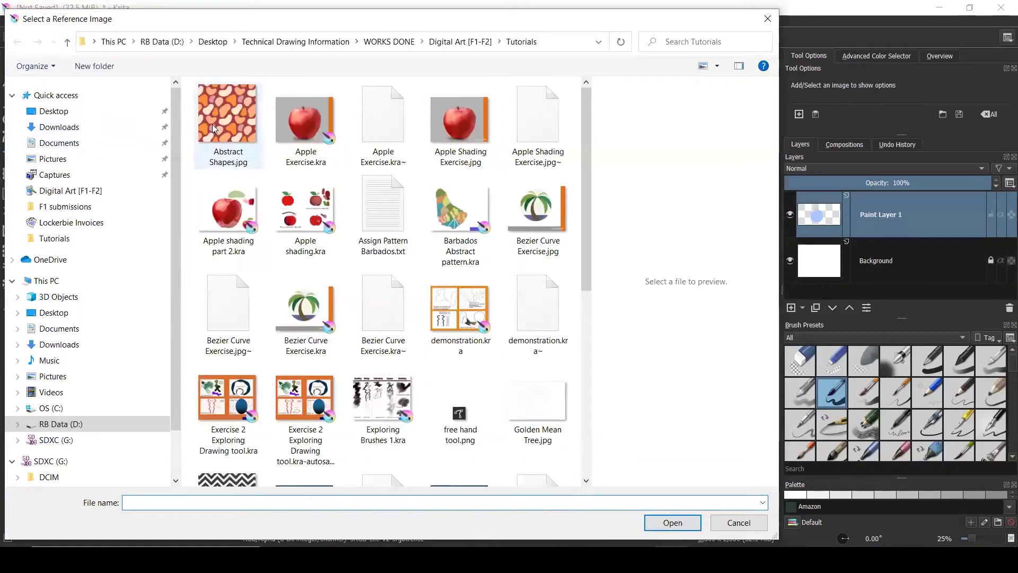
pyautogui.click(213, 125)
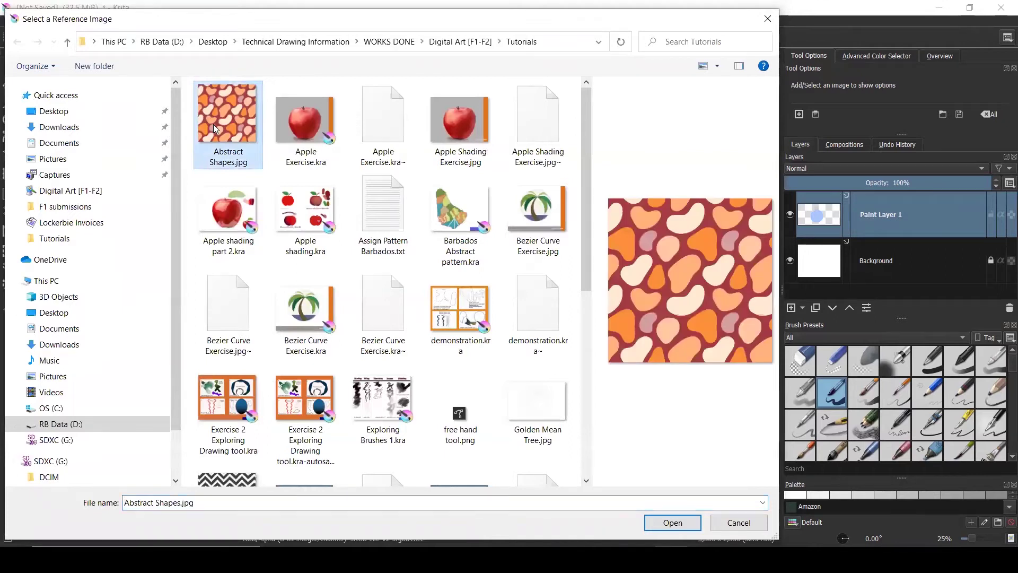
pyautogui.click(667, 523)
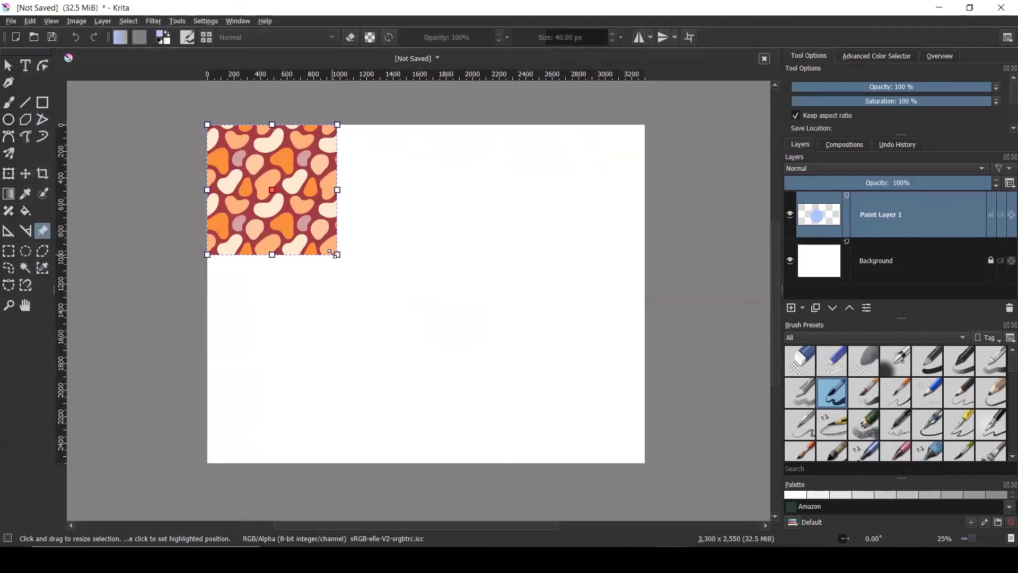
pyautogui.moveTo(362, 296); pyautogui.dragTo(494, 465)
pyautogui.moveTo(427, 343); pyautogui.dragTo(472, 342)
pyautogui.click(672, 303)
# Step: Fade the reference pattern to about 30% opacity
pyautogui.click(455, 259)
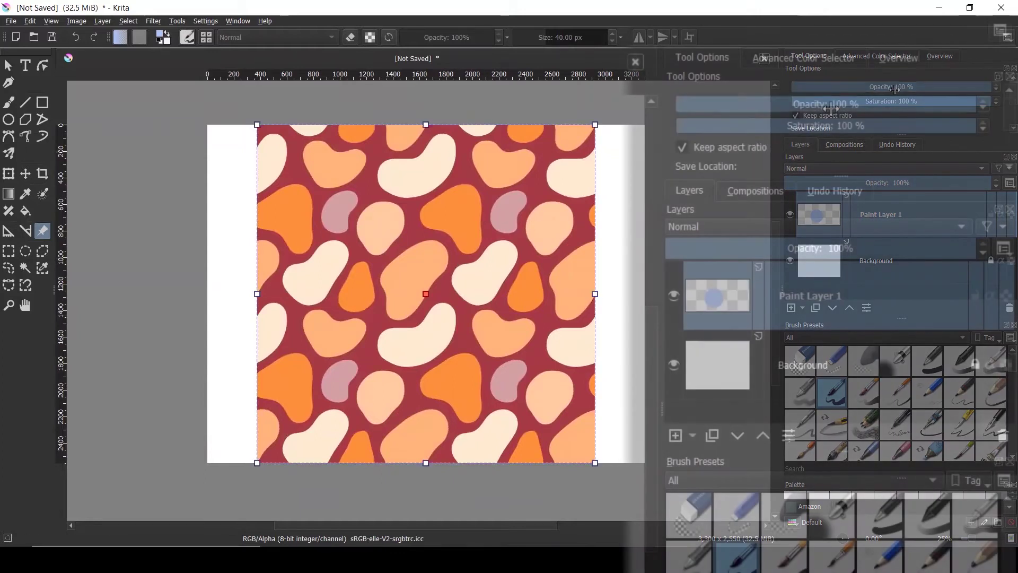
pyautogui.moveTo(895, 89); pyautogui.dragTo(851, 90)
pyautogui.moveTo(766, 110); pyautogui.dragTo(768, 110)
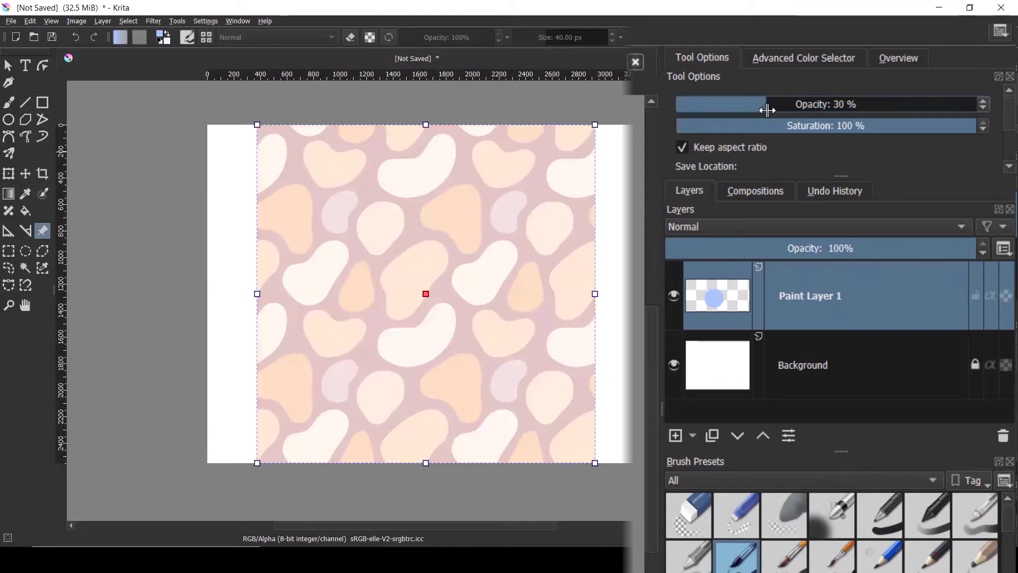
pyautogui.moveTo(767, 109)
pyautogui.mouseDown()
pyautogui.moveTo(733, 111)
pyautogui.moveTo(768, 107)
pyautogui.mouseUp()
pyautogui.click(596, 183)
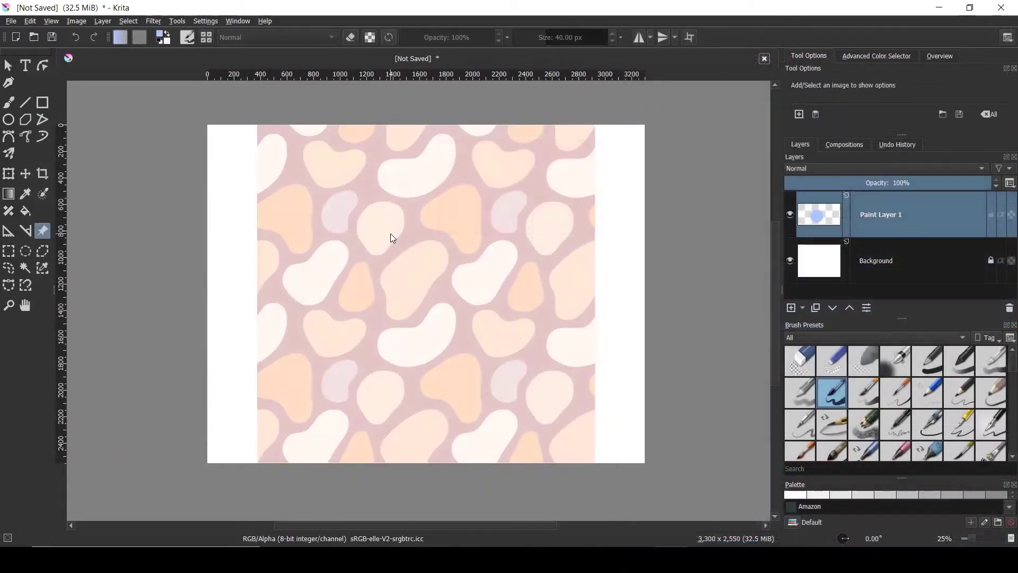
pyautogui.click(560, 233)
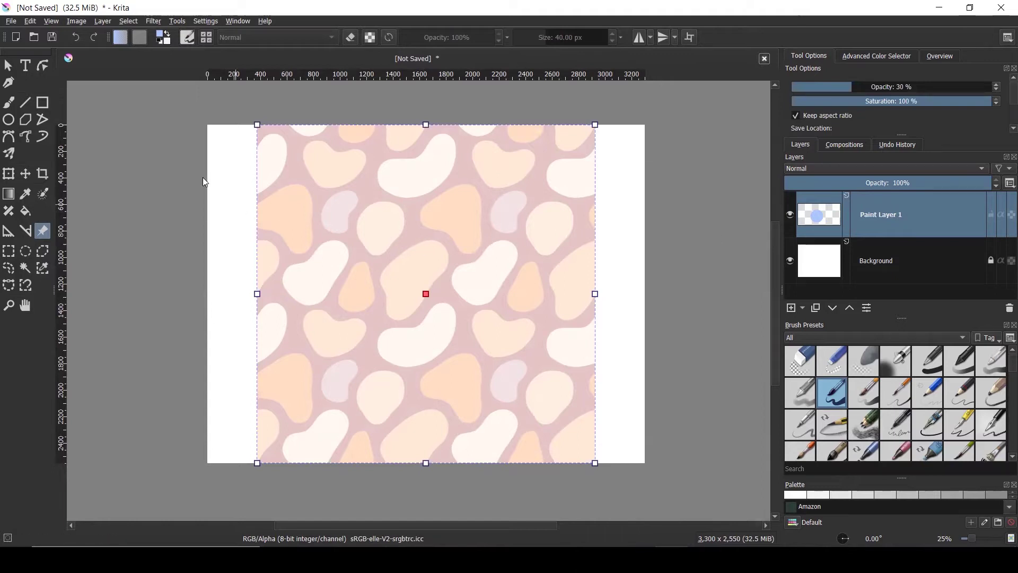
pyautogui.click(153, 158)
pyautogui.click(8, 65)
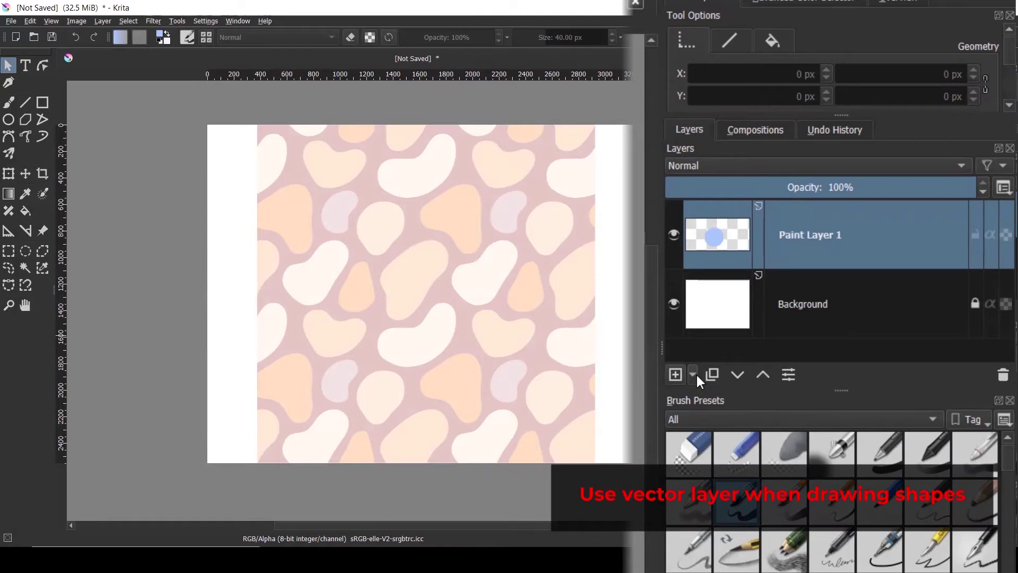
pyautogui.click(696, 372)
pyautogui.click(727, 448)
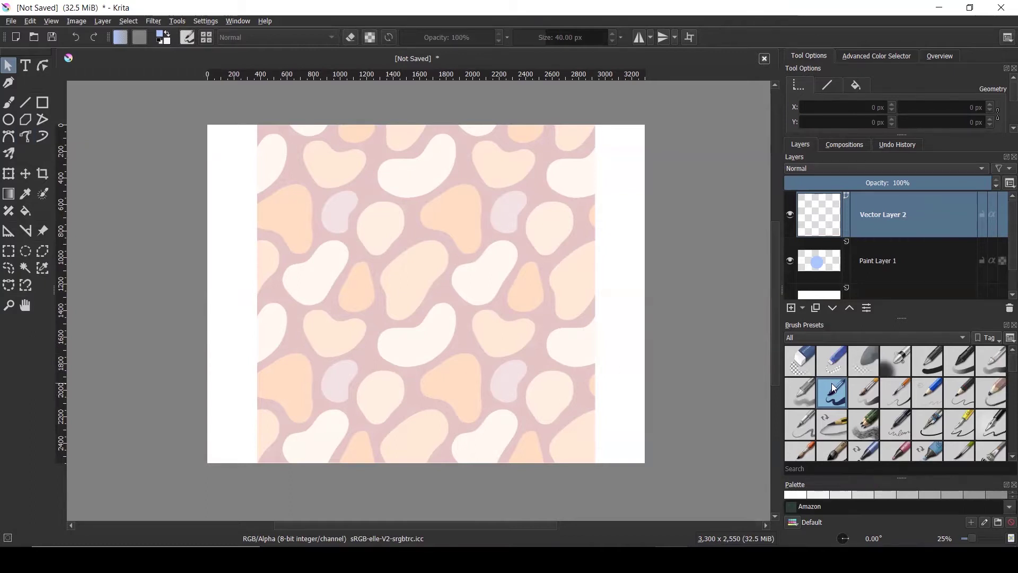
# Step: Select the Freehand Path Tool with the b)_Basic-5_Size brush preset
pyautogui.moveTo(832, 383)
pyautogui.click(814, 394)
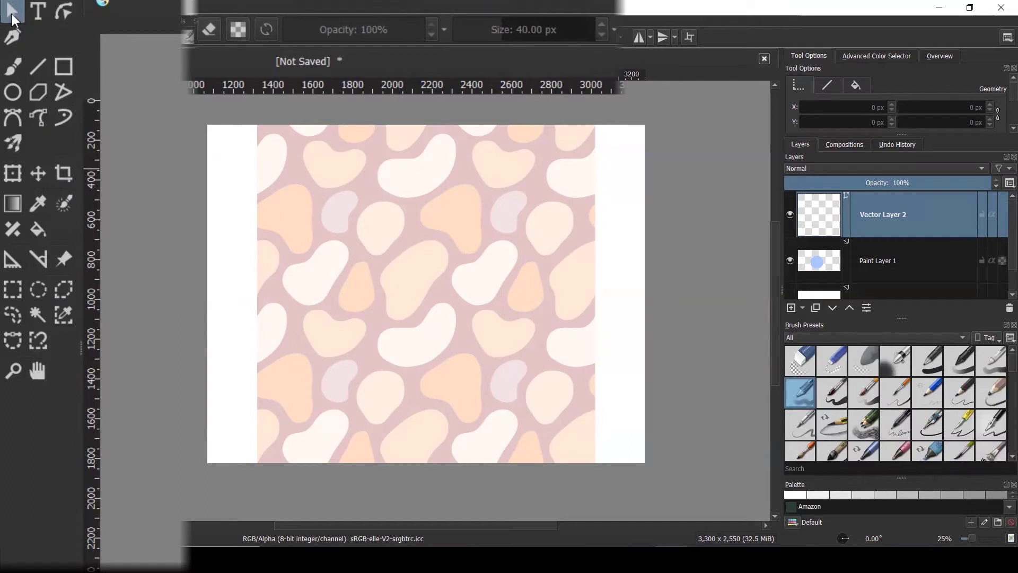
pyautogui.click(46, 116)
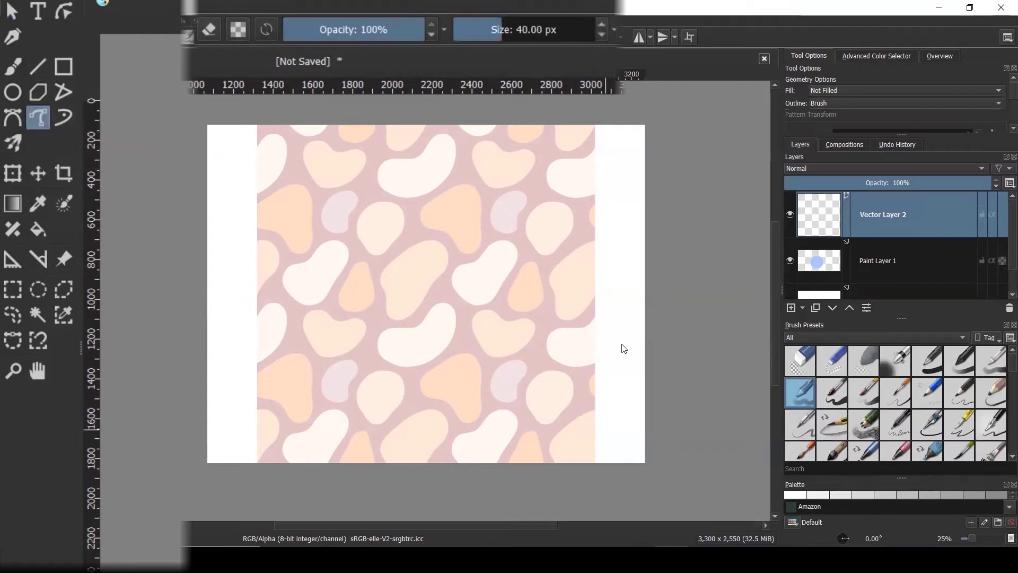
pyautogui.click(831, 392)
# Step: Set the brush size to 3.13 px in the toolbar
pyautogui.click(496, 31)
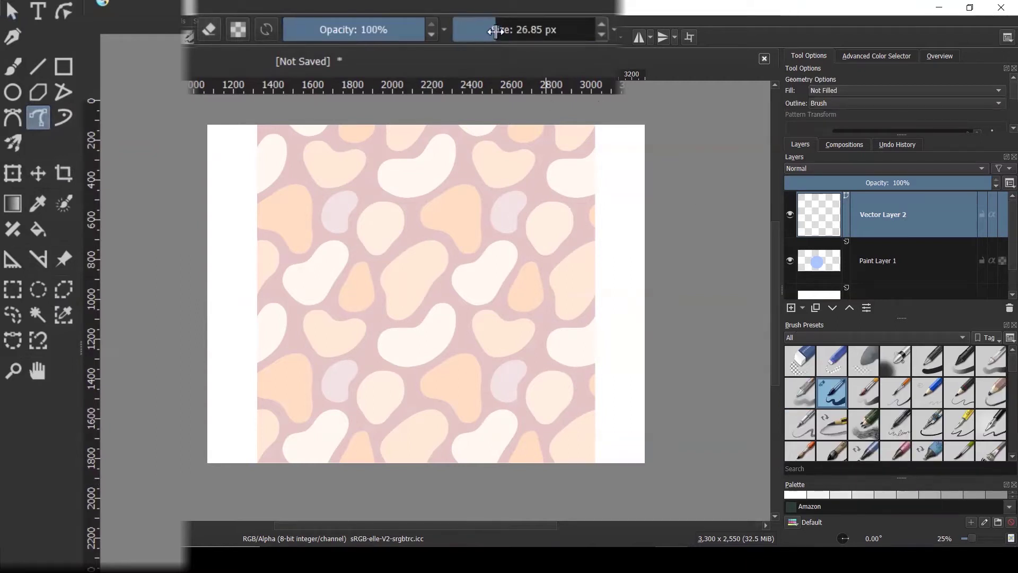
pyautogui.doubleClick(496, 31)
pyautogui.write('3.13')
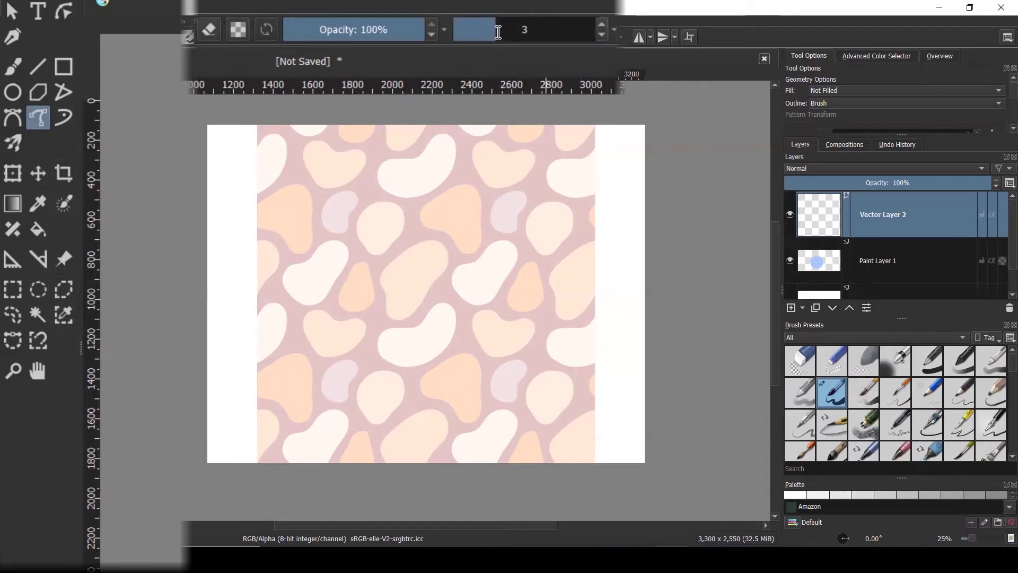
pyautogui.press('Return')
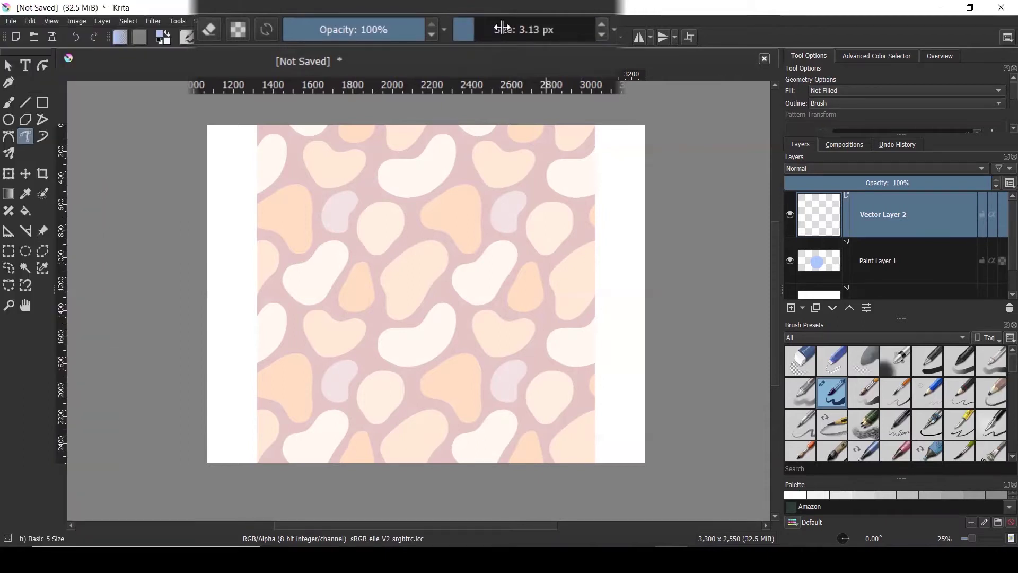
pyautogui.click(502, 28)
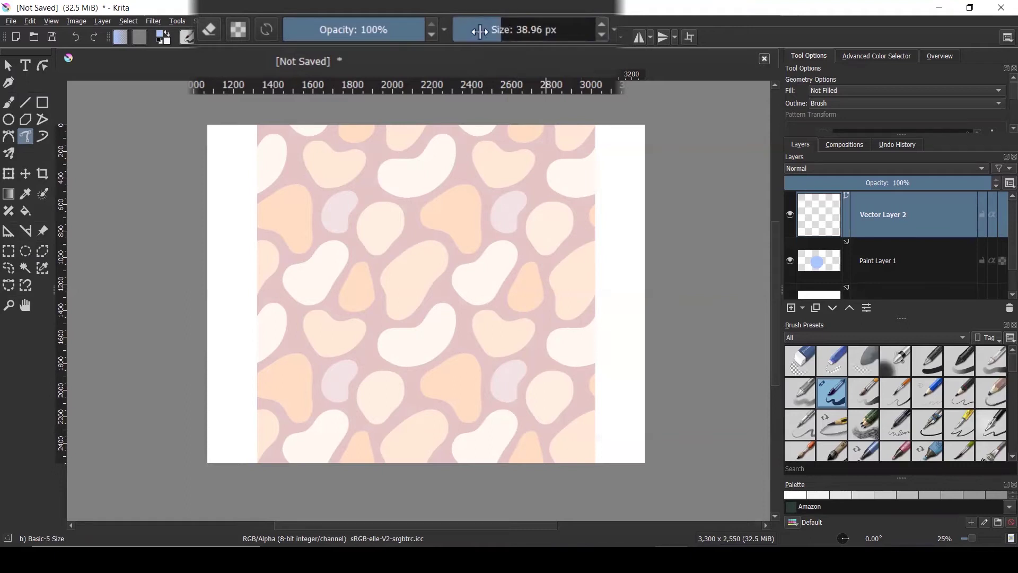
pyautogui.click(472, 36)
pyautogui.doubleClick(472, 36)
pyautogui.write('3.13')
pyautogui.press('Return')
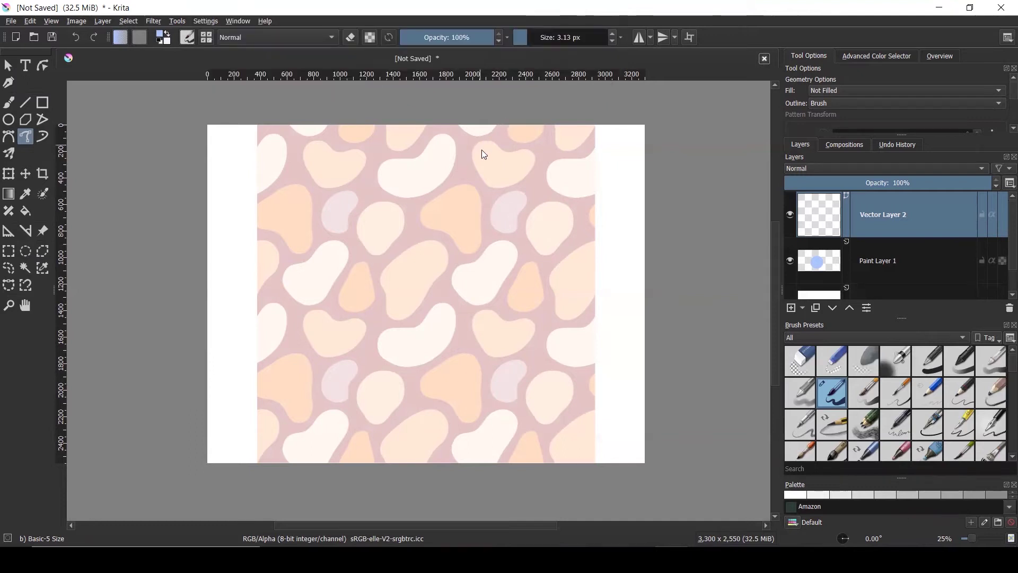
# Step: Bring up the canvas pop-up palette a few times, then dismiss it
pyautogui.rightClick(370, 247)
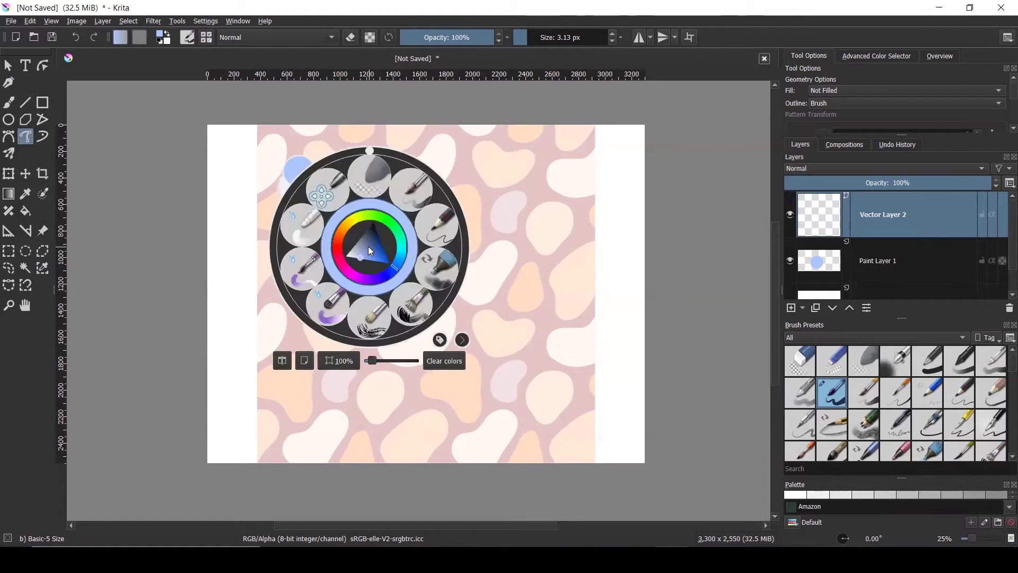
pyautogui.rightClick(505, 242)
pyautogui.rightClick(343, 221)
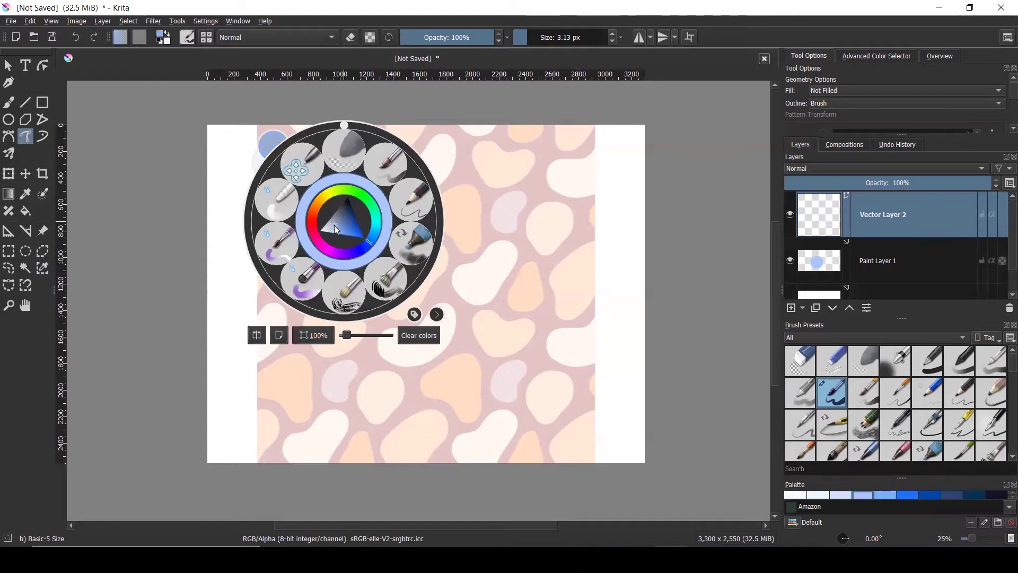
pyautogui.rightClick(481, 224)
# Step: Pick a very dark purple in the enlarged Advanced Color Selector
pyautogui.click(890, 57)
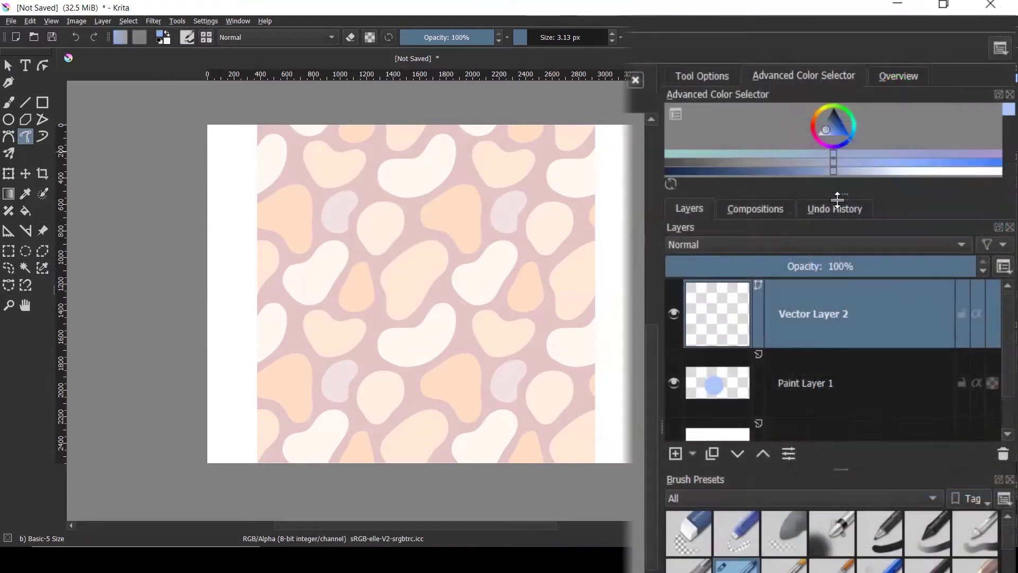
pyautogui.moveTo(838, 200); pyautogui.dragTo(838, 350)
pyautogui.moveTo(806, 215)
pyautogui.mouseDown()
pyautogui.moveTo(834, 152)
pyautogui.moveTo(798, 199)
pyautogui.moveTo(832, 160)
pyautogui.moveTo(834, 186)
pyautogui.moveTo(824, 172)
pyautogui.moveTo(834, 167)
pyautogui.moveTo(835, 139)
pyautogui.mouseUp()
pyautogui.moveTo(903, 262); pyautogui.dragTo(826, 317)
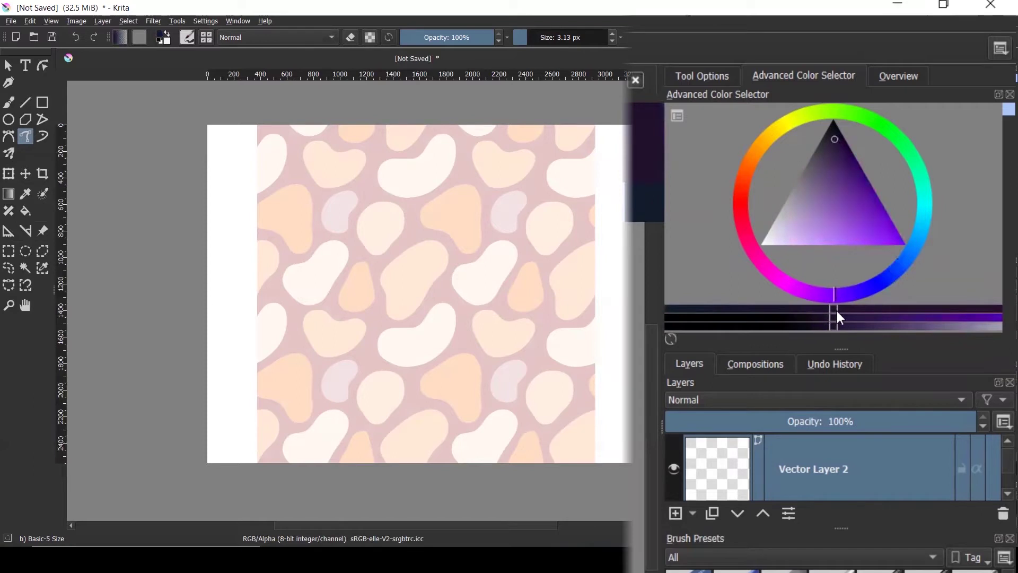
pyautogui.moveTo(832, 139); pyautogui.dragTo(831, 151)
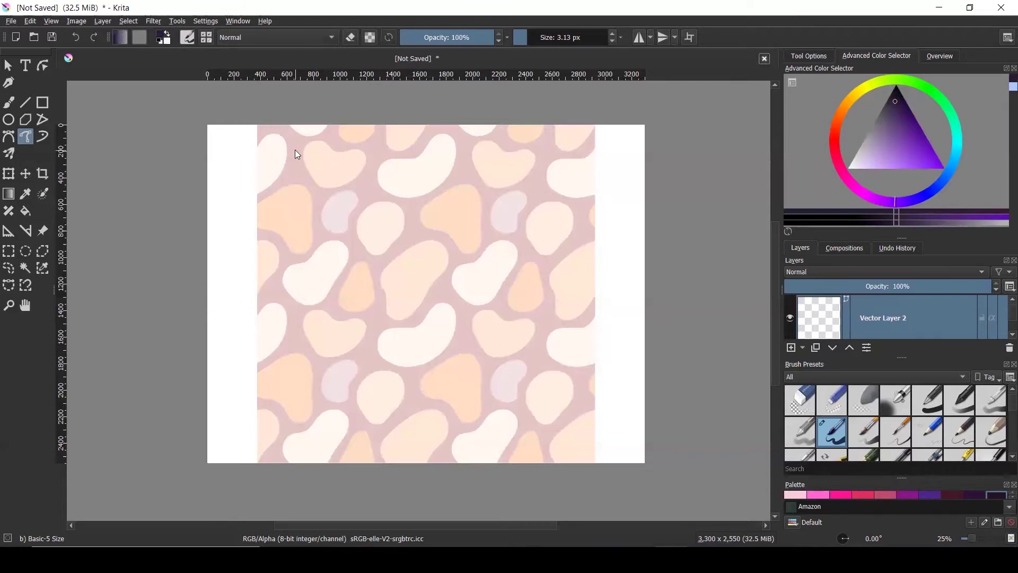
pyautogui.scroll(2, 295, 150)
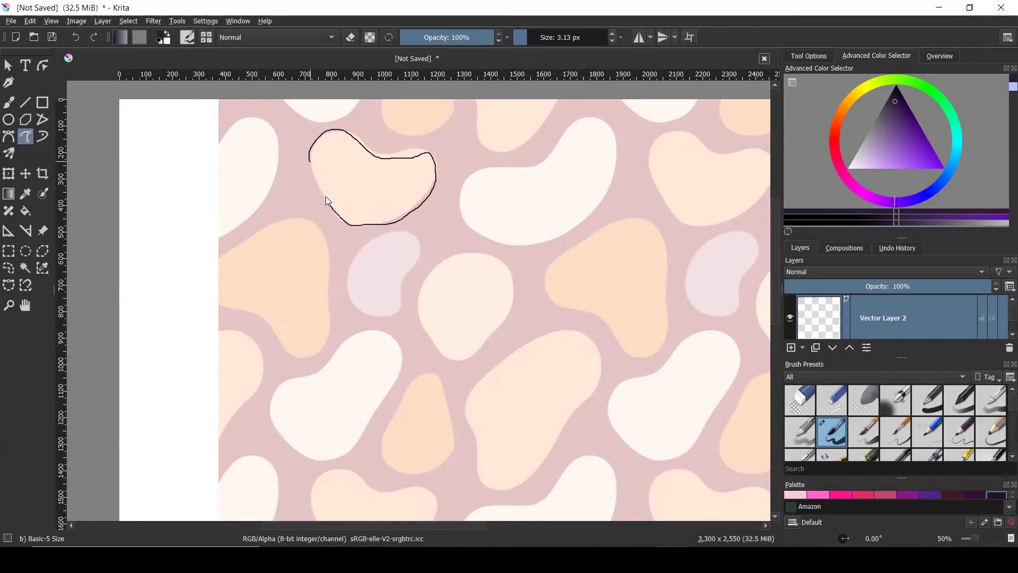
pyautogui.moveTo(314, 170); pyautogui.dragTo(310, 160)
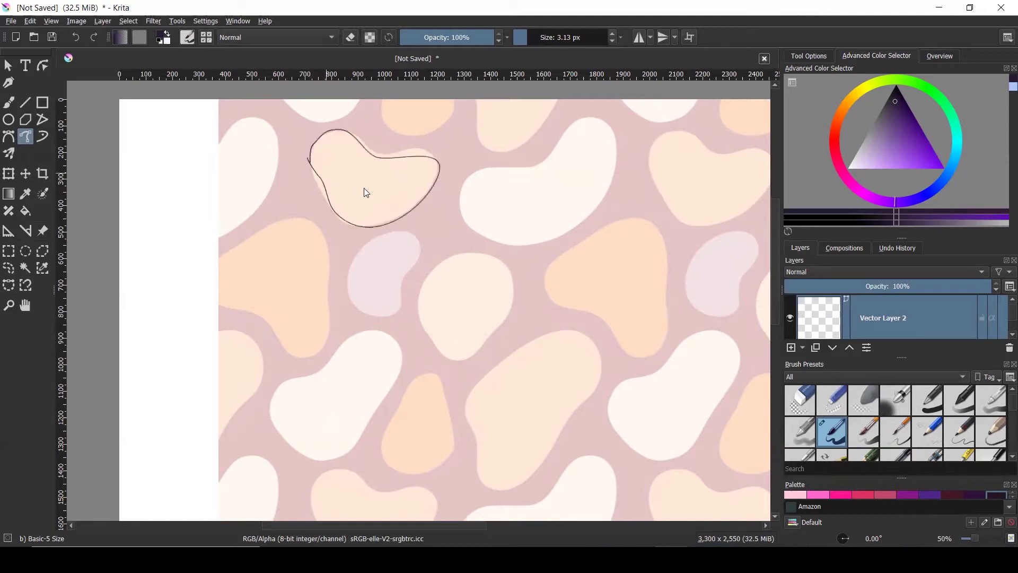
pyautogui.scroll(5, 366, 140)
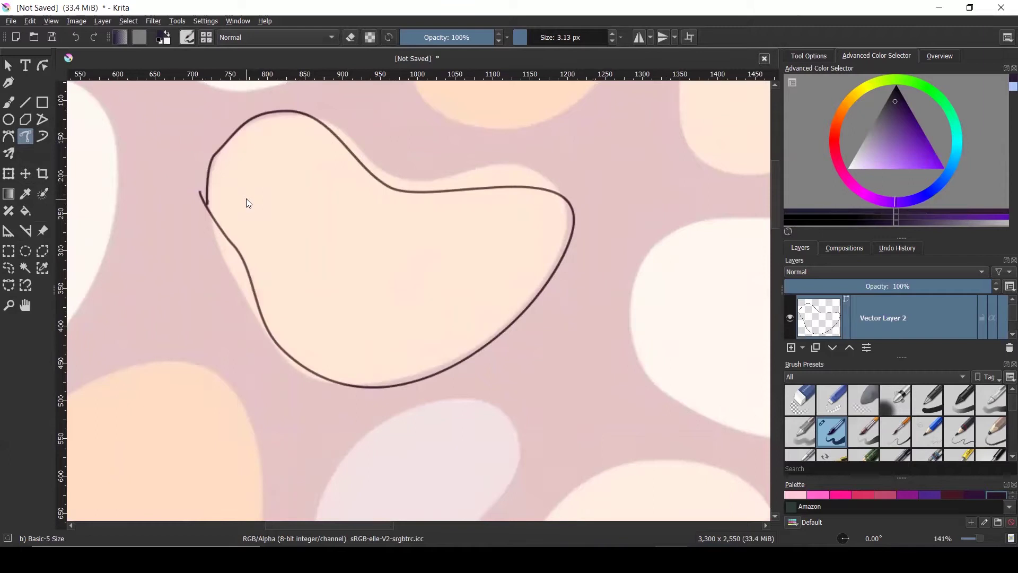
pyautogui.hotkey('ctrl', 'z')
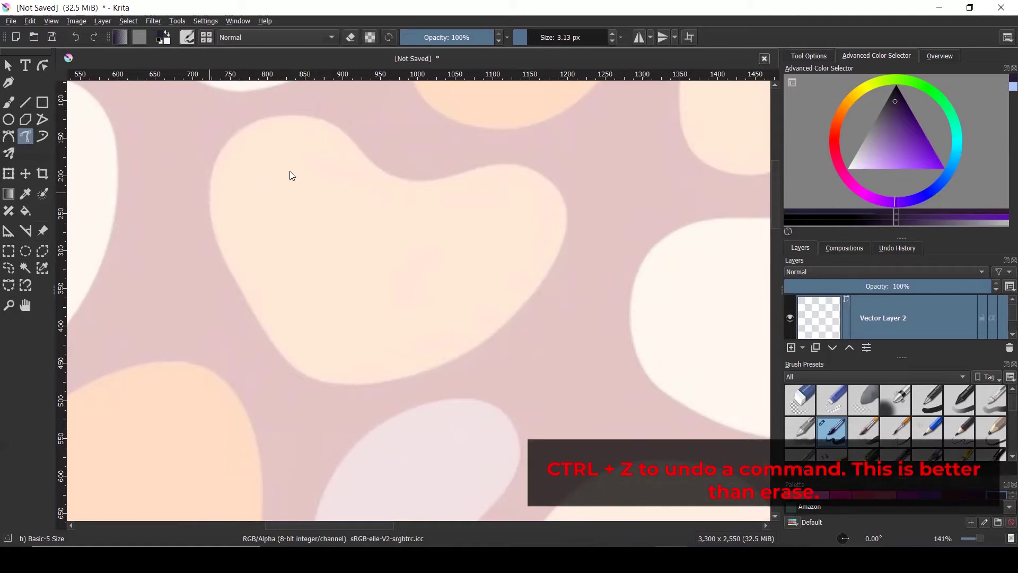
# Step: Look through the tool options and overview dockers, ending on the colour selector
pyautogui.click(808, 57)
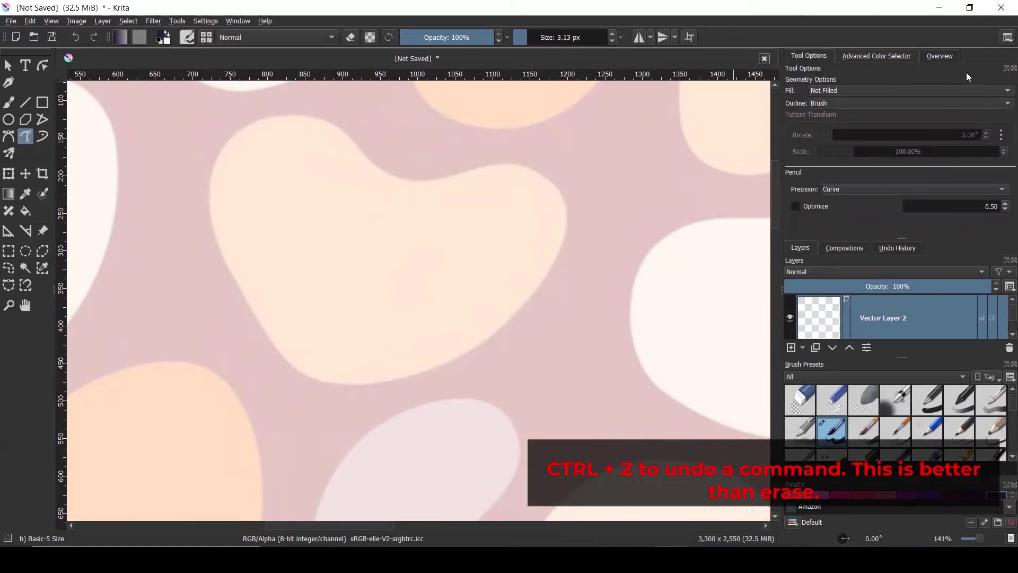
pyautogui.click(888, 55)
pyautogui.click(944, 56)
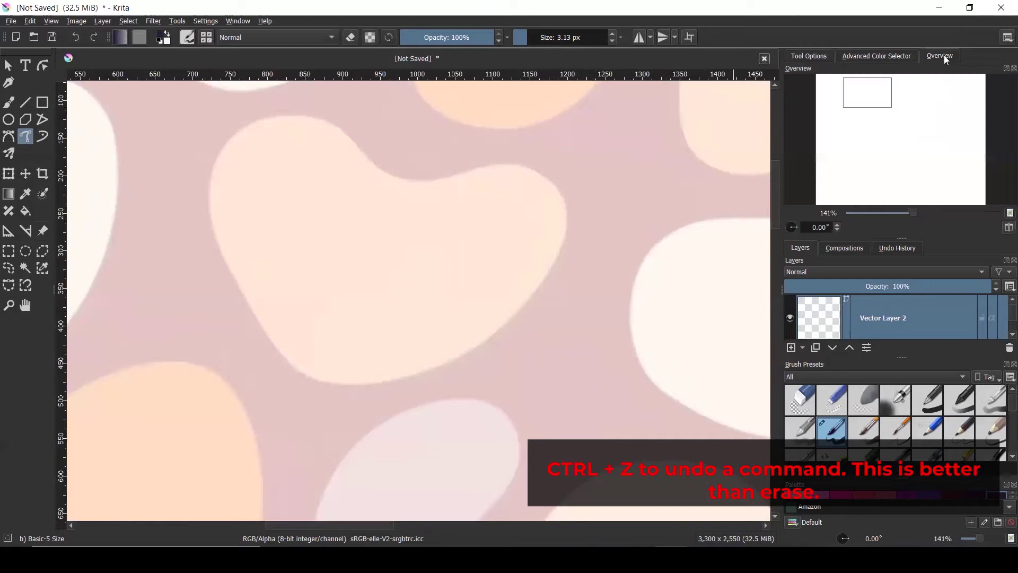
pyautogui.click(803, 56)
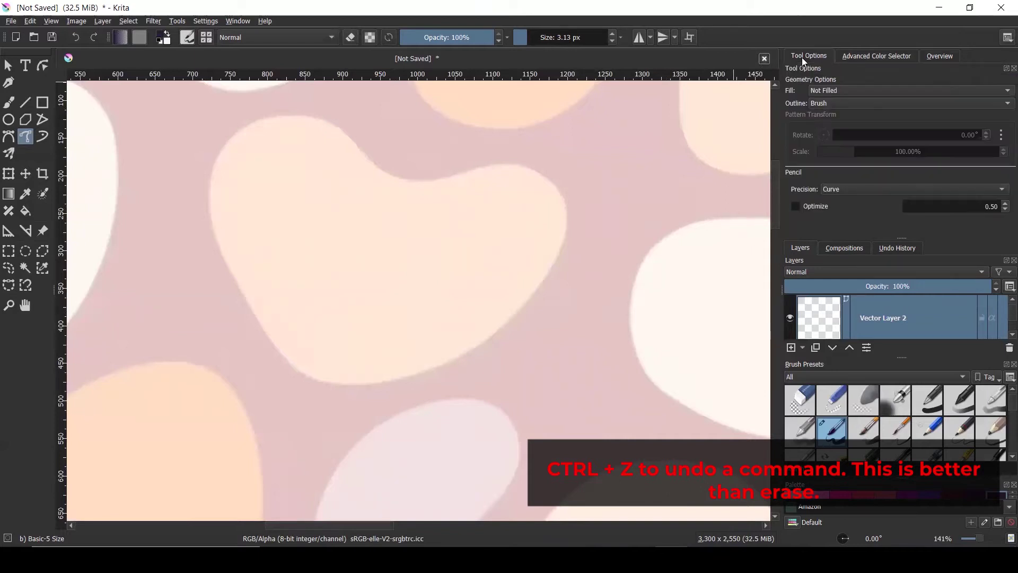
pyautogui.click(861, 55)
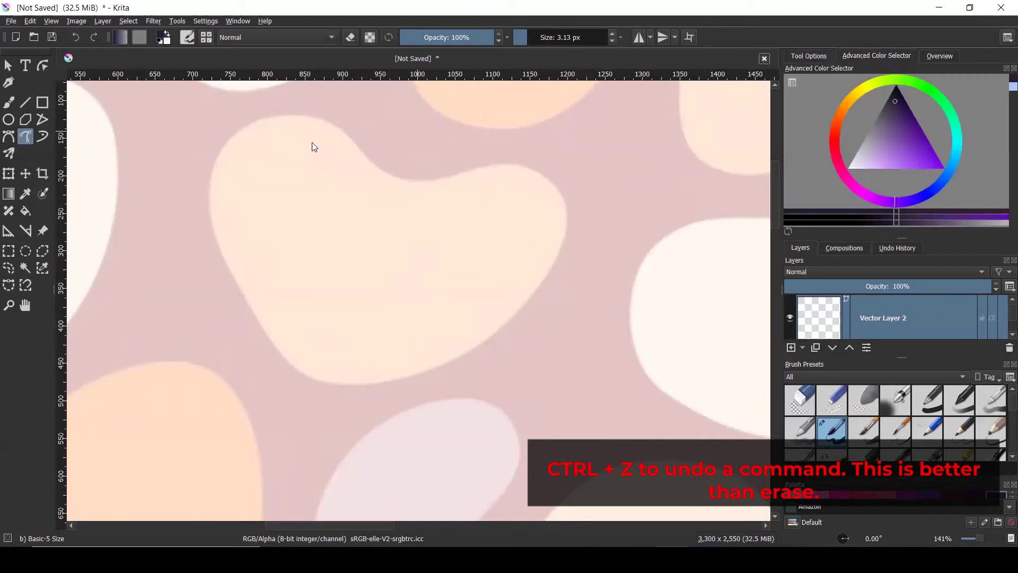
# Step: Trace a closed freehand outline around the heart-shaped blob at upper left
pyautogui.moveTo(210, 177); pyautogui.dragTo(227, 143)
pyautogui.moveTo(336, 133); pyautogui.dragTo(403, 178)
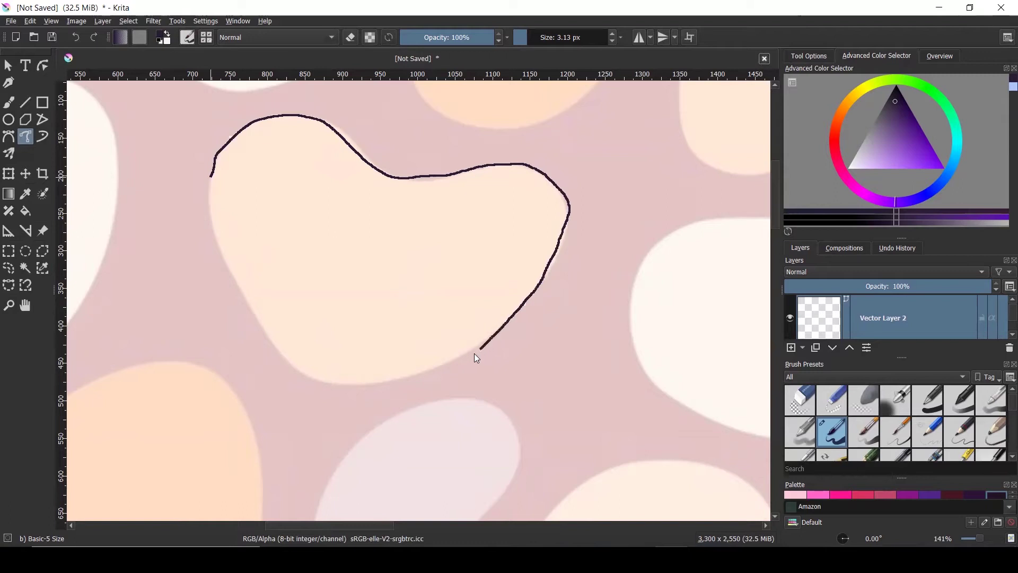
pyautogui.moveTo(306, 369); pyautogui.dragTo(250, 303)
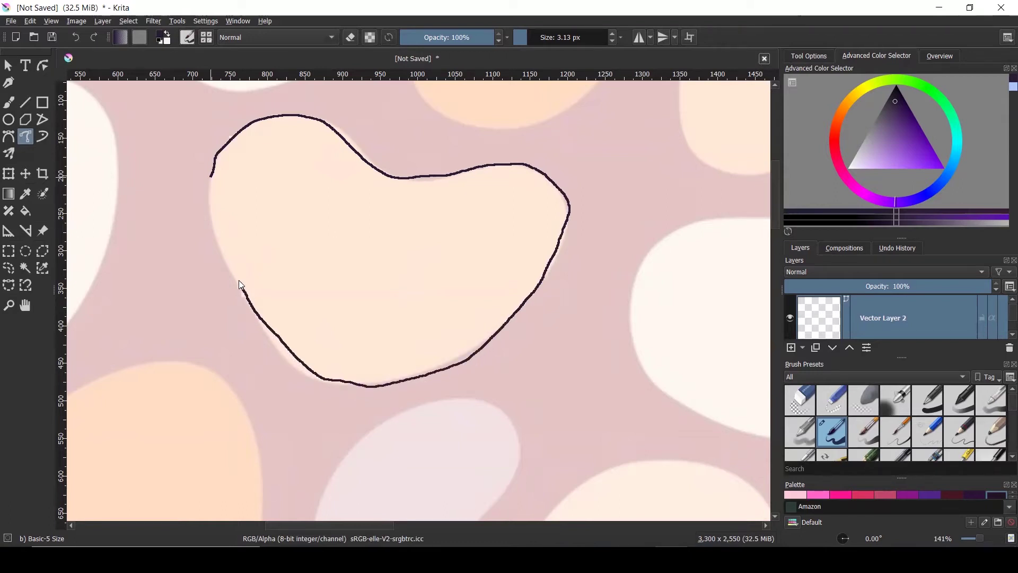
pyautogui.moveTo(222, 241); pyautogui.dragTo(211, 174)
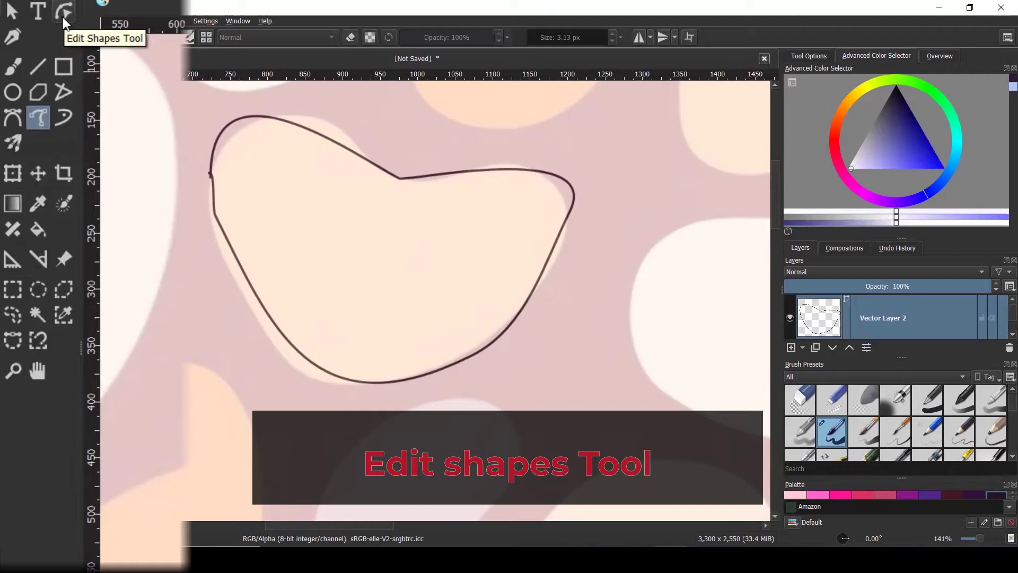
# Step: Select the outline with Edit Shapes and pull its upper-right curve onto the blob edge
pyautogui.click(63, 17)
pyautogui.click(472, 172)
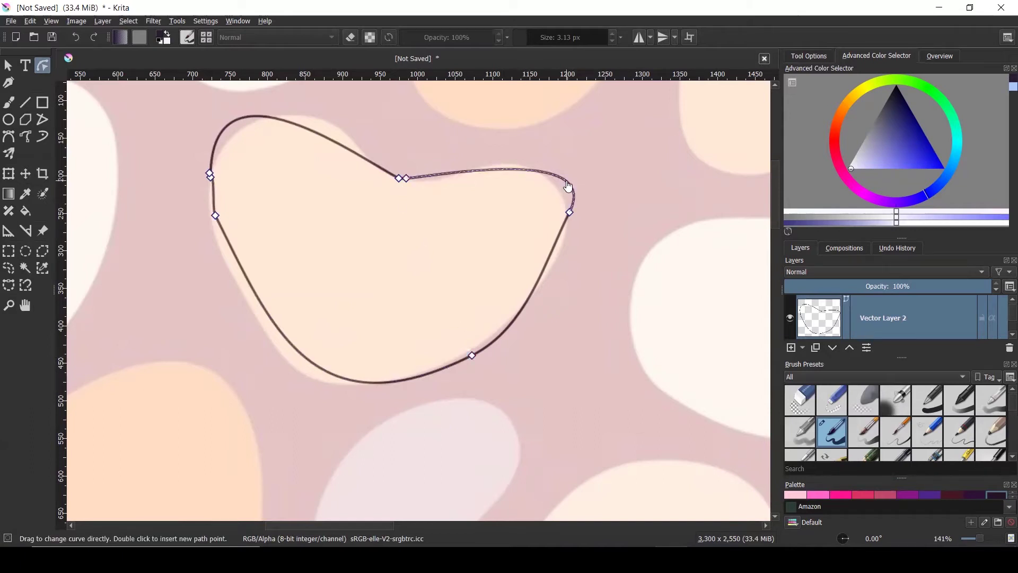
pyautogui.moveTo(529, 176); pyautogui.dragTo(595, 144)
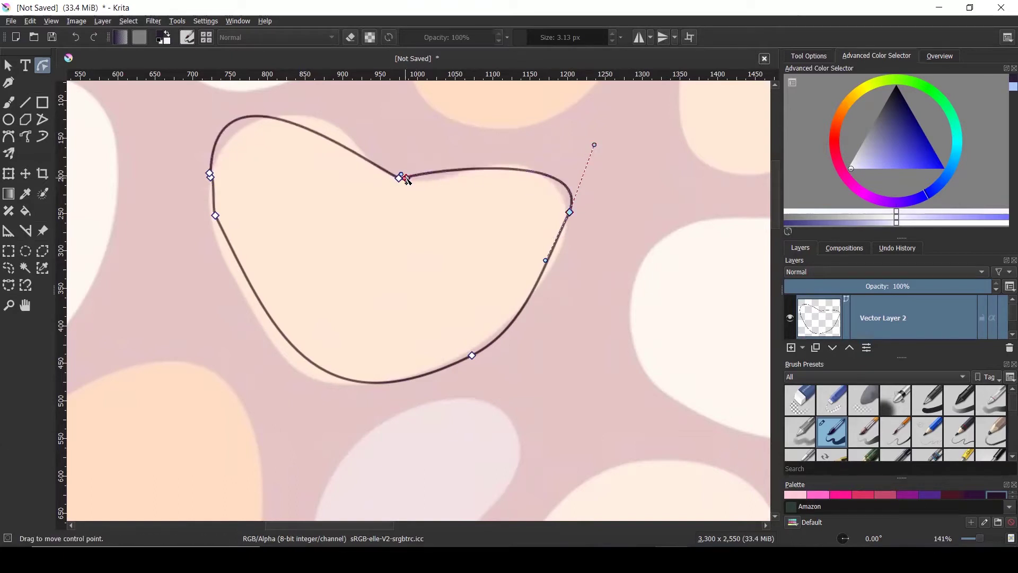
pyautogui.moveTo(411, 185)
pyautogui.mouseDown()
pyautogui.moveTo(395, 200)
pyautogui.moveTo(405, 185)
pyautogui.mouseUp()
pyautogui.moveTo(526, 174); pyautogui.dragTo(605, 139)
# Step: Reshape the top-left curve and move its node to remove the kink
pyautogui.moveTo(250, 118); pyautogui.dragTo(262, 154)
pyautogui.scroll(3, 206, 174)
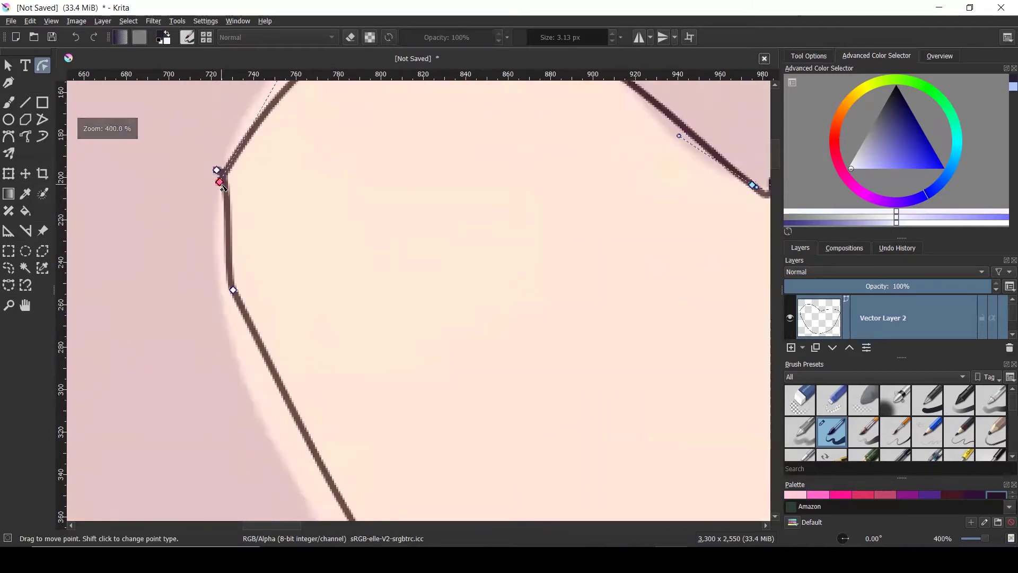
pyautogui.moveTo(227, 199); pyautogui.dragTo(218, 172)
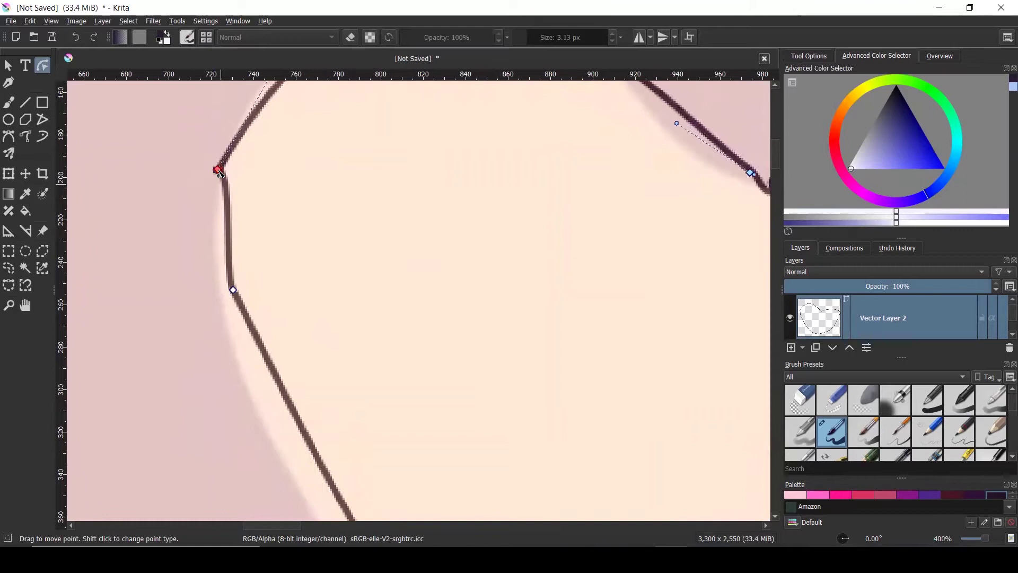
pyautogui.scroll(-3, 234, 208)
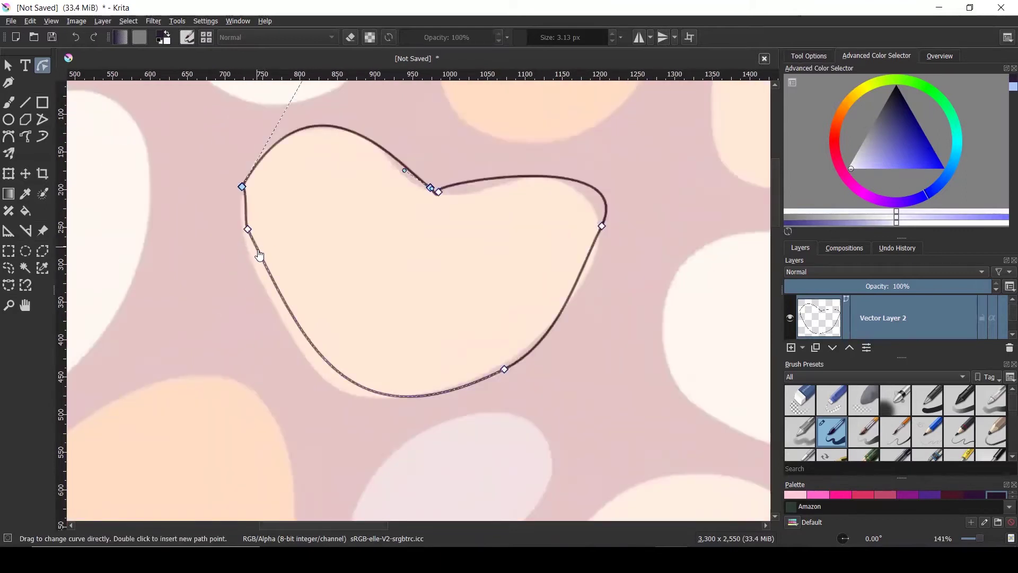
# Step: Refit the outline's left side and bottom curve to the blob edge
pyautogui.moveTo(260, 262); pyautogui.dragTo(257, 269)
pyautogui.moveTo(244, 223); pyautogui.dragTo(238, 215)
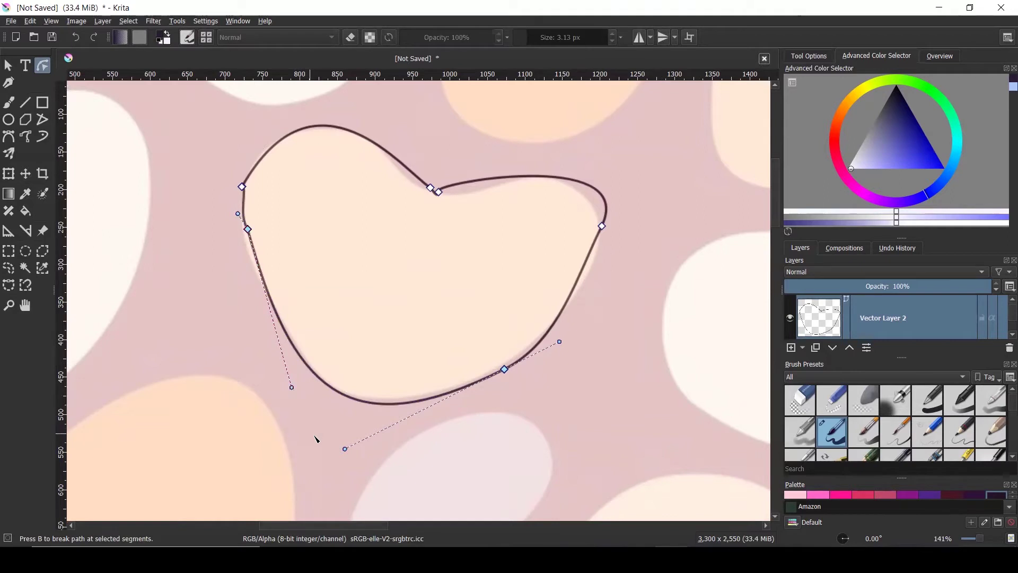
pyautogui.moveTo(294, 391); pyautogui.dragTo(286, 284)
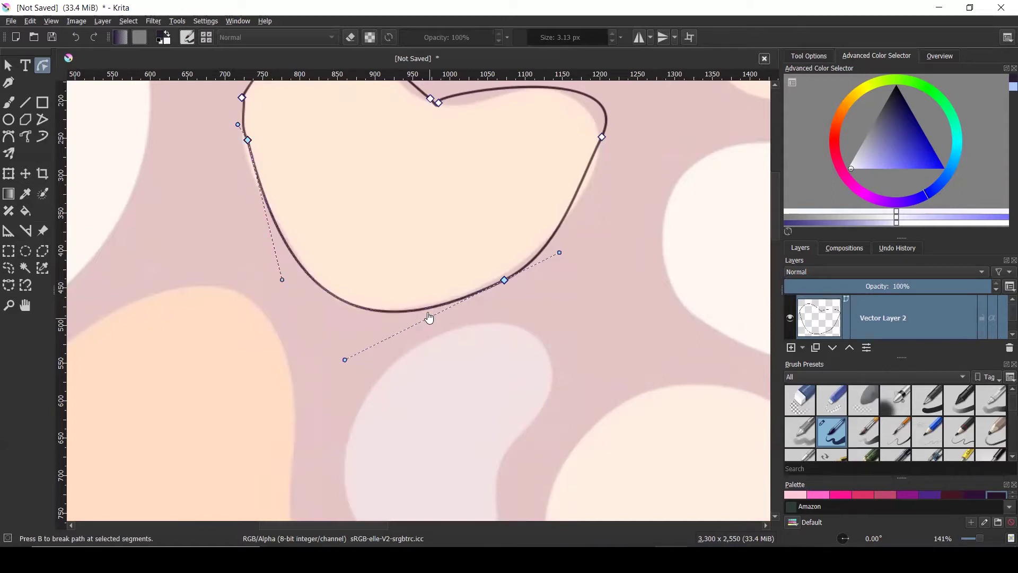
pyautogui.moveTo(383, 312)
pyautogui.mouseDown()
pyautogui.moveTo(419, 199)
pyautogui.moveTo(377, 241)
pyautogui.moveTo(385, 309)
pyautogui.moveTo(376, 313)
pyautogui.mouseUp()
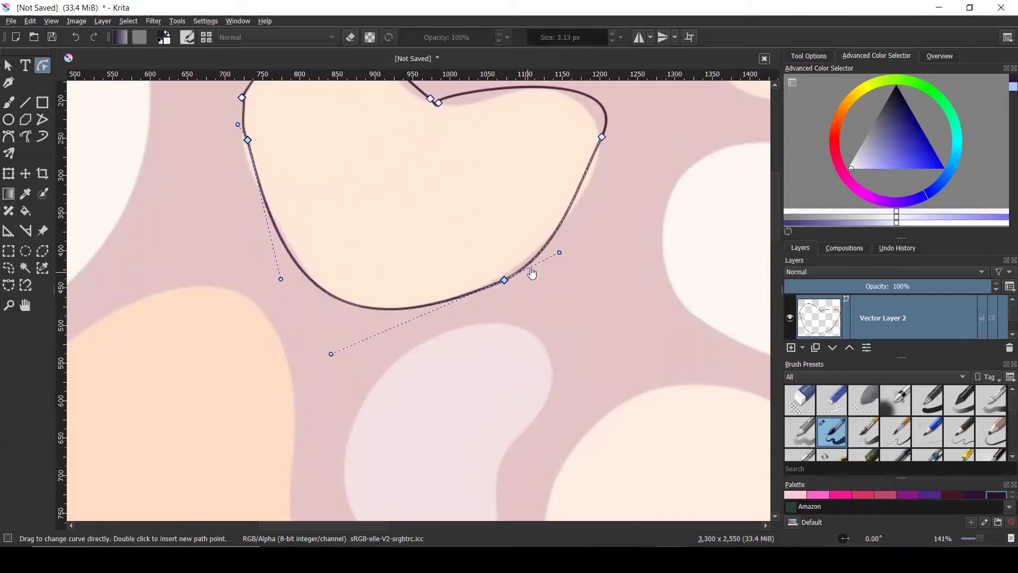
# Step: Reshape the heart's right and top-right curves by dragging segments and handles
pyautogui.moveTo(534, 266); pyautogui.dragTo(504, 280)
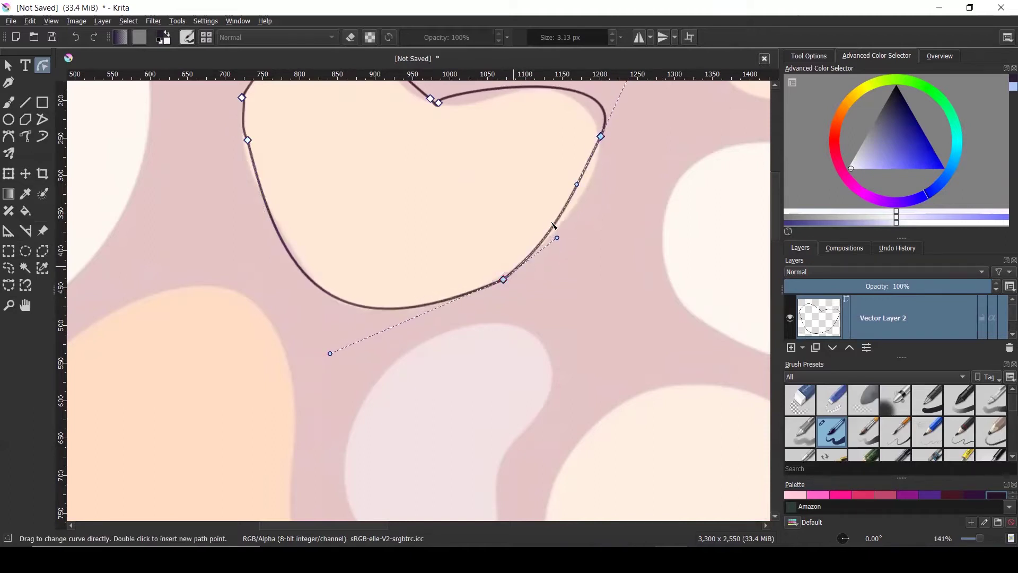
pyautogui.moveTo(578, 188); pyautogui.dragTo(579, 205)
pyautogui.scroll(-1, 503, 282)
pyautogui.scroll(1, 565, 156)
pyautogui.moveTo(564, 154); pyautogui.dragTo(548, 152)
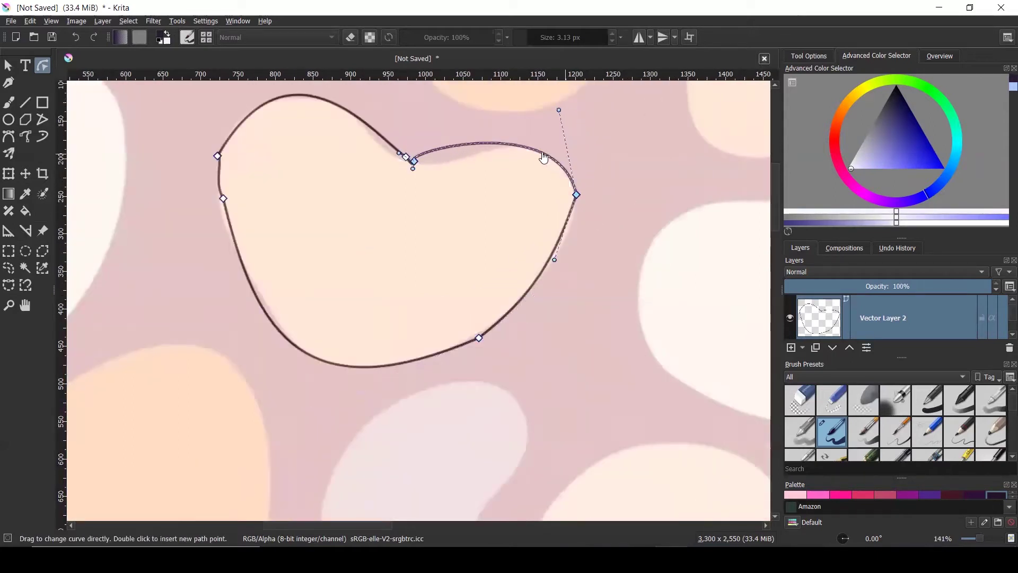
pyautogui.moveTo(558, 112); pyautogui.dragTo(579, 112)
pyautogui.scroll(4, 418, 155)
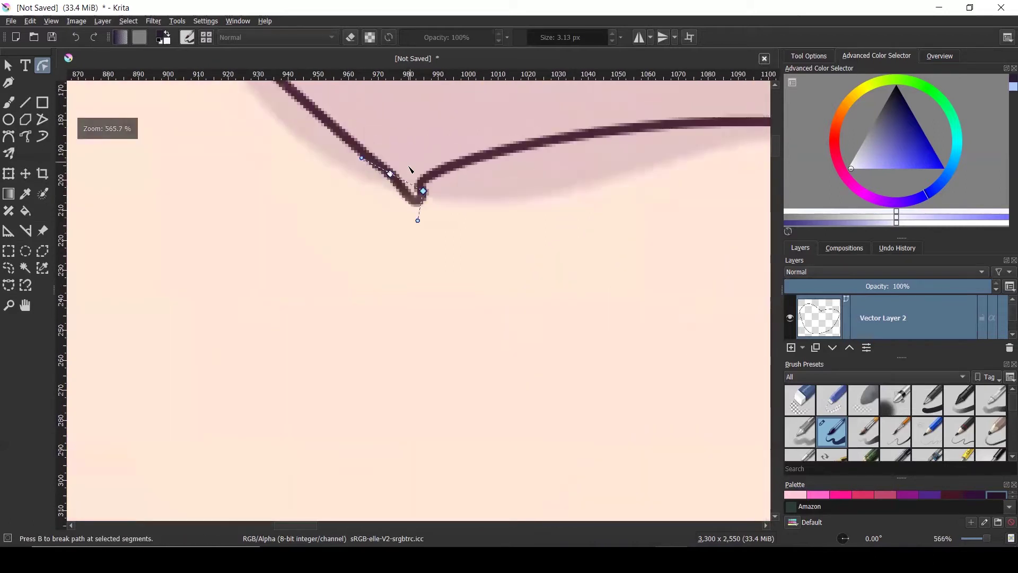
# Step: Smooth the kinked bend at the heart's top dip, then deselect the nodes
pyautogui.moveTo(381, 186); pyautogui.dragTo(394, 187)
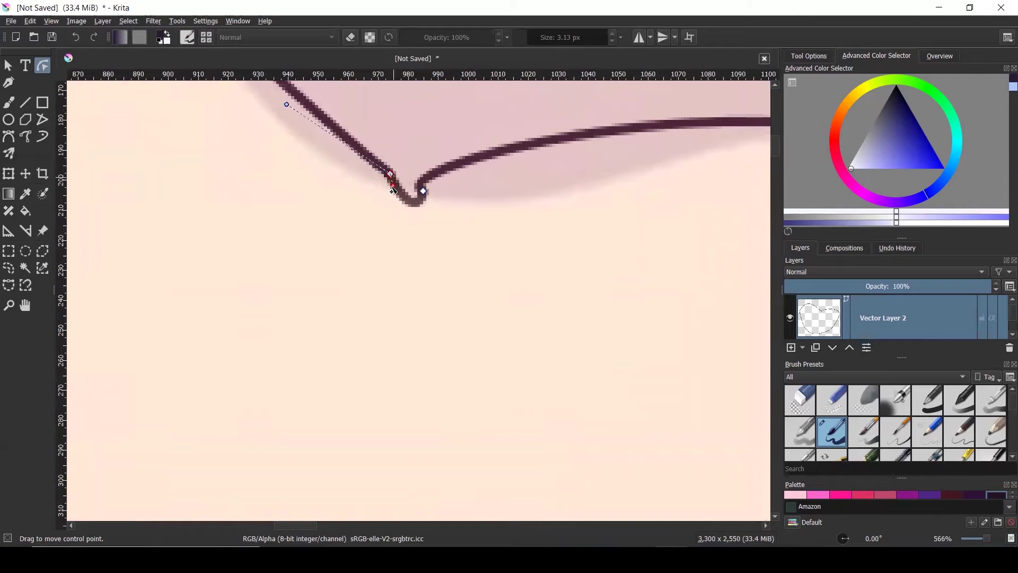
pyautogui.moveTo(287, 105); pyautogui.dragTo(409, 202)
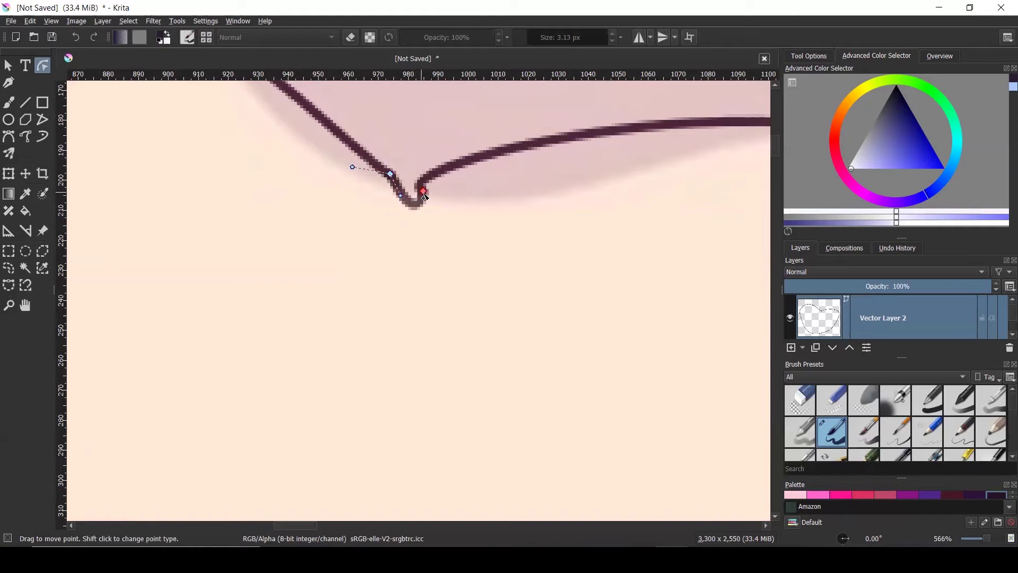
pyautogui.click(423, 191)
pyautogui.scroll(-4, 421, 207)
pyautogui.click(618, 224)
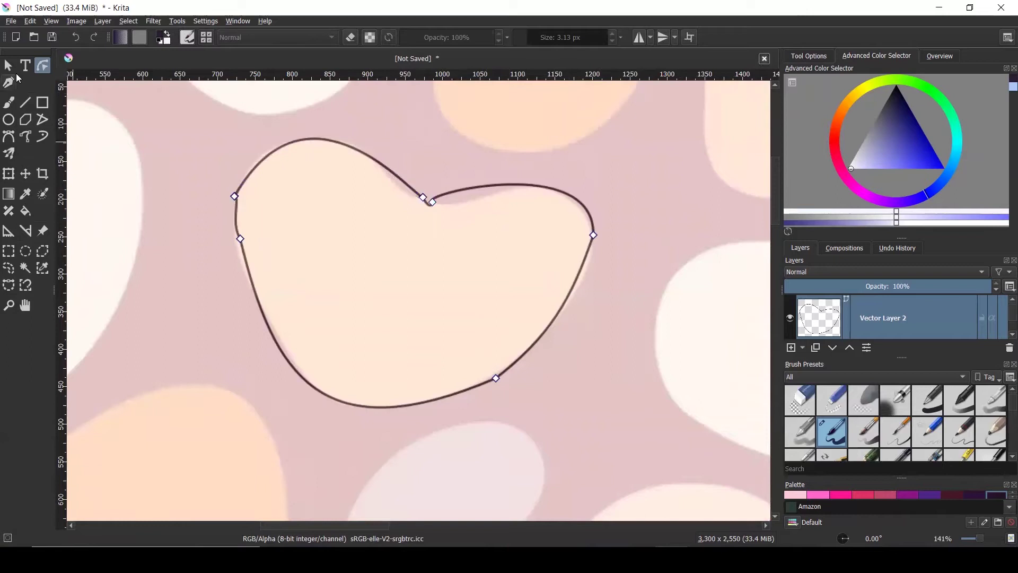
# Step: Delete the old heart outline using Select Shapes
pyautogui.click(25, 136)
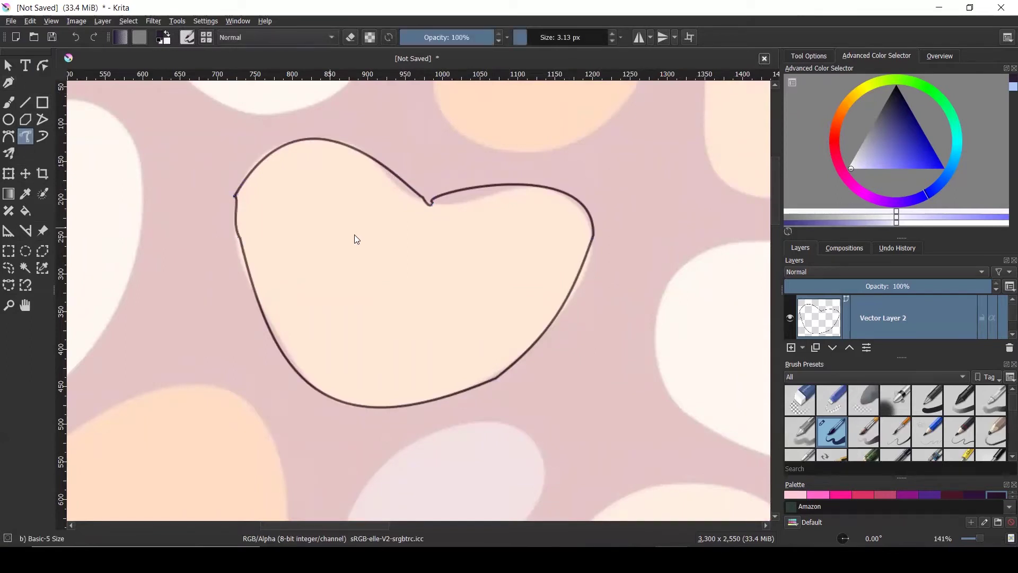
pyautogui.scroll(-2, 314, 249)
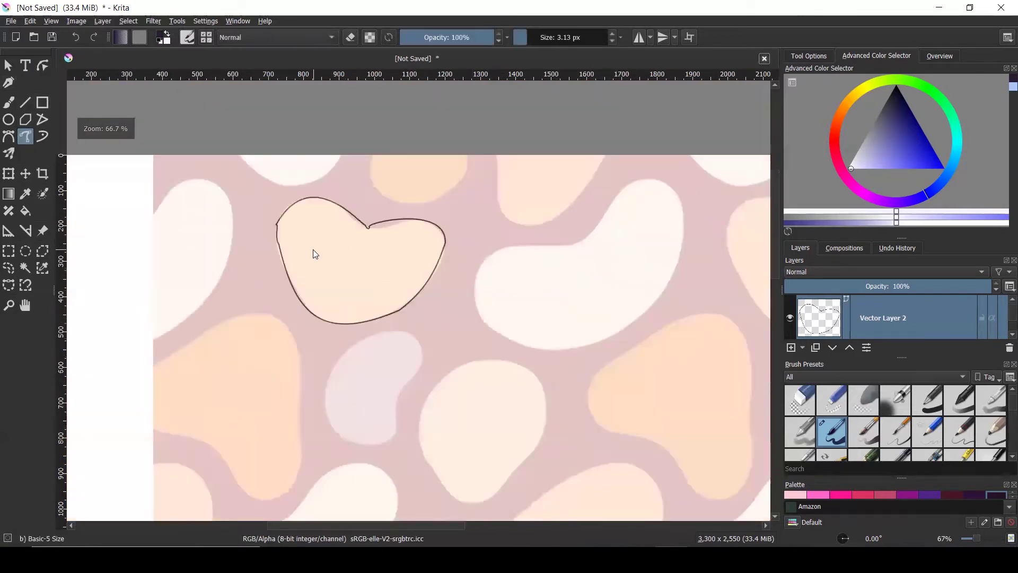
pyautogui.click(8, 64)
pyautogui.click(360, 221)
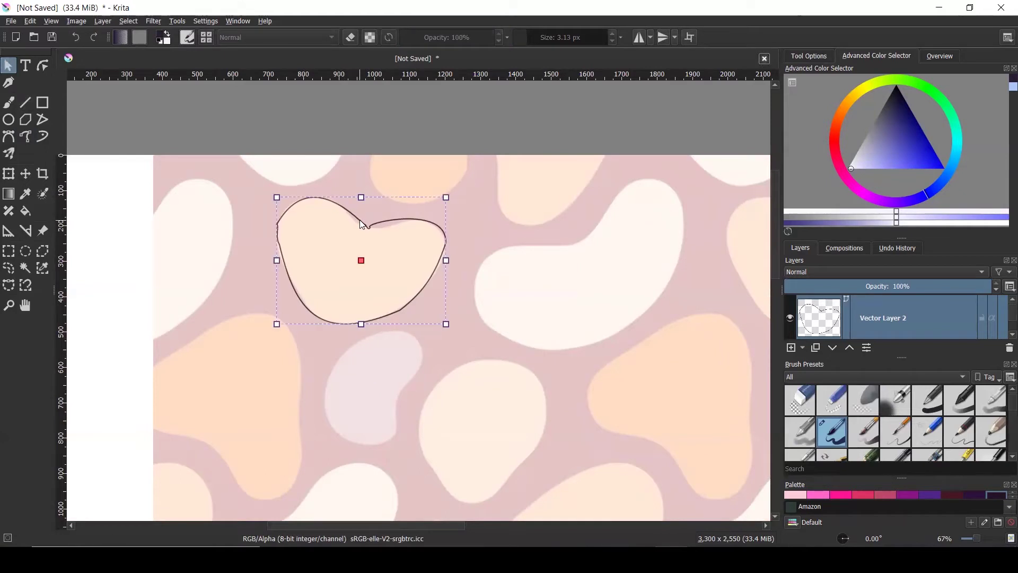
pyautogui.press('Delete')
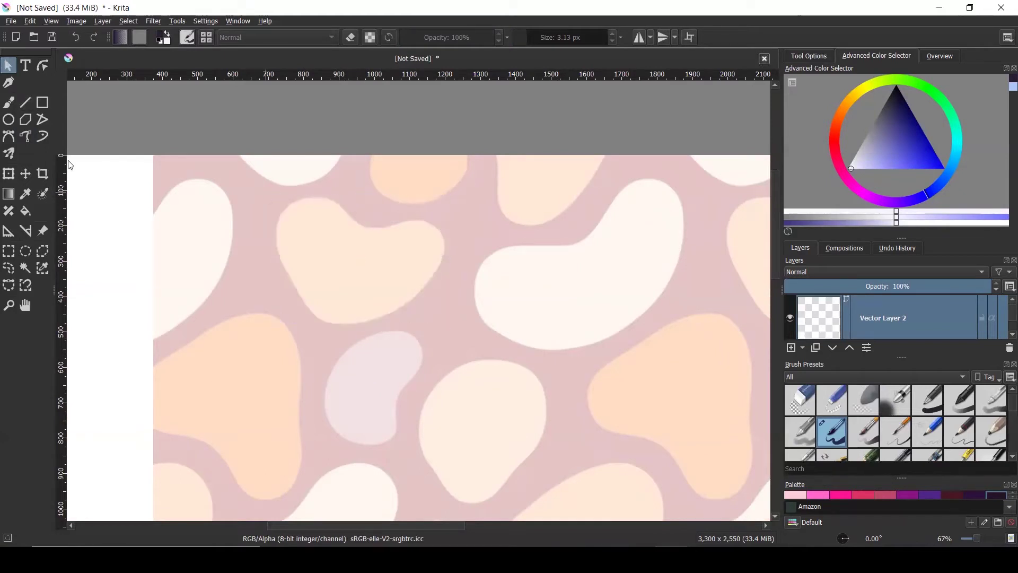
# Step: Redraw a closed freehand outline around the heart blob
pyautogui.click(23, 136)
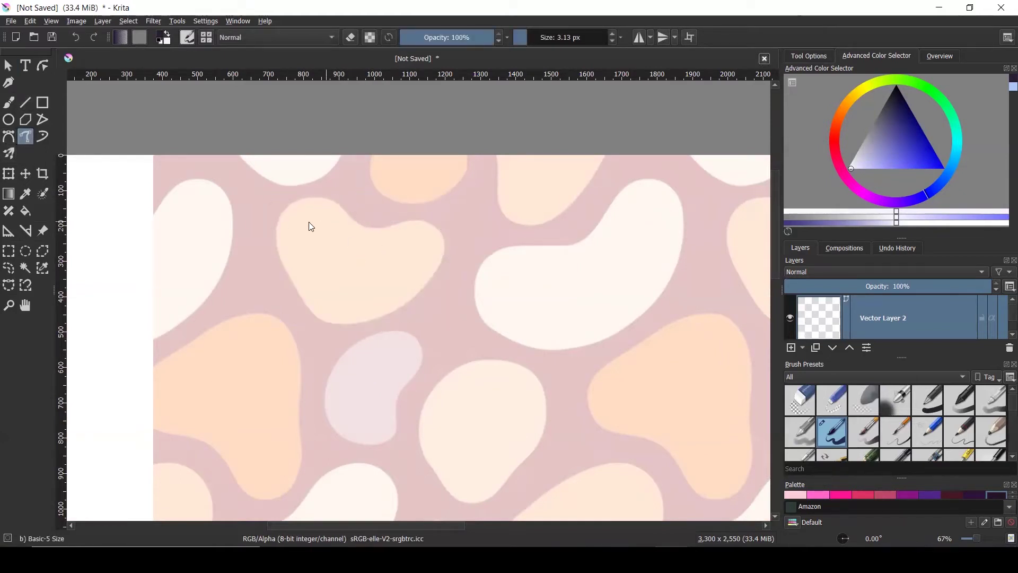
pyautogui.scroll(4, 272, 242)
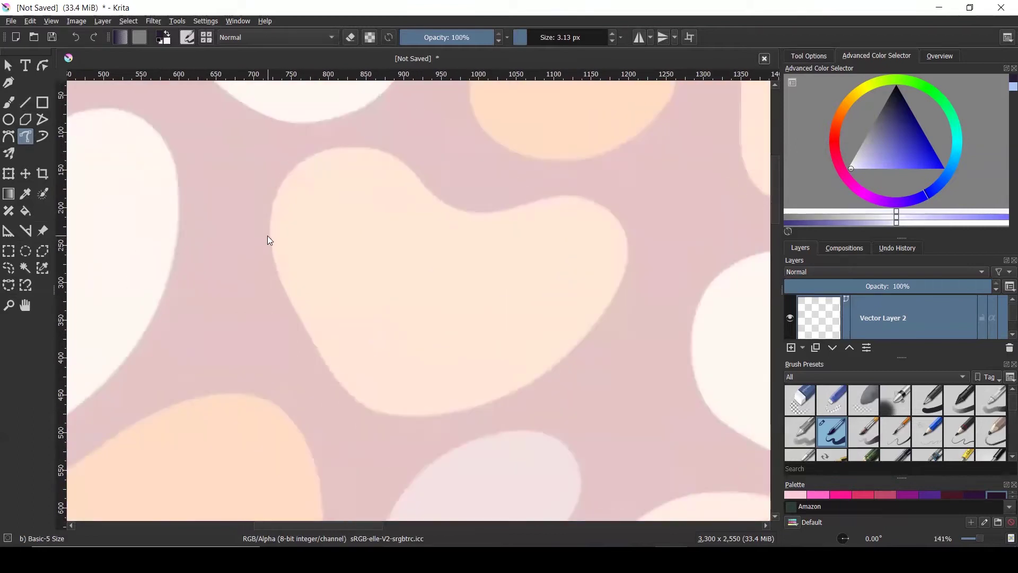
pyautogui.moveTo(269, 236); pyautogui.dragTo(281, 191)
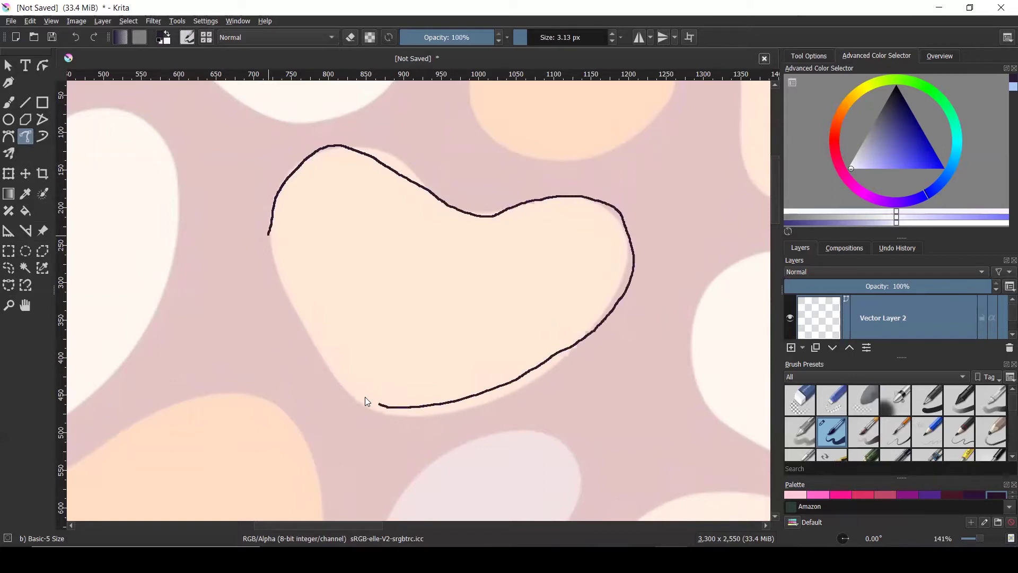
pyautogui.moveTo(268, 238); pyautogui.dragTo(267, 234)
pyautogui.scroll(-3, 257, 294)
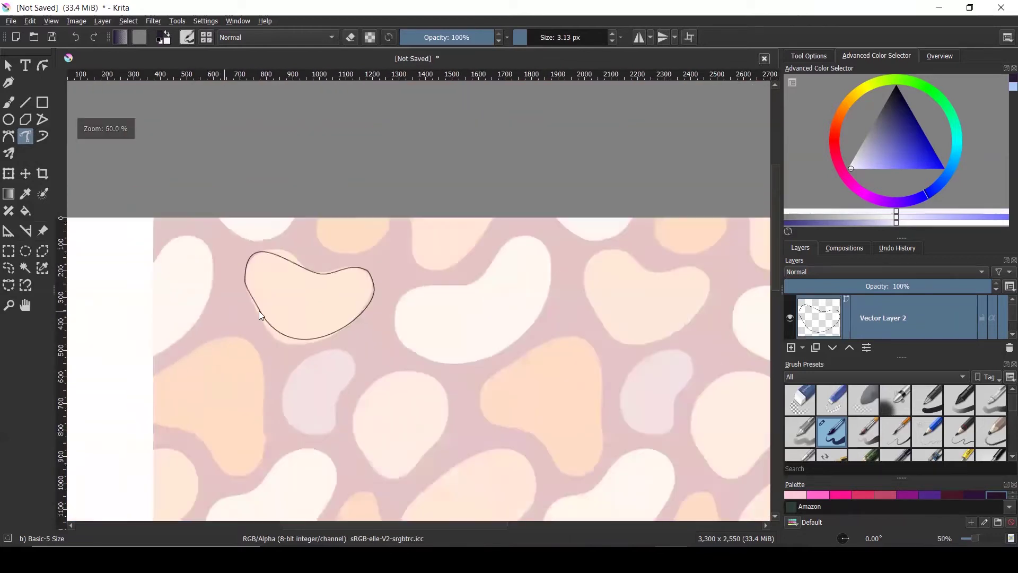
# Step: Draw one closed freehand path each around the peach, lilac and bean-shaped blobs
pyautogui.scroll(1, 356, 289)
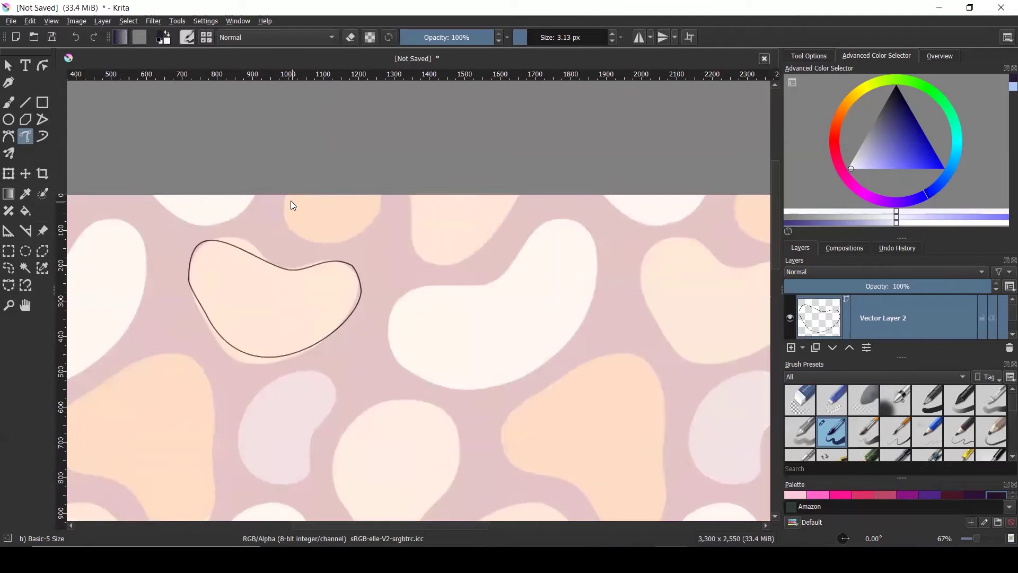
pyautogui.scroll(-1, 453, 236)
pyautogui.scroll(1, 161, 409)
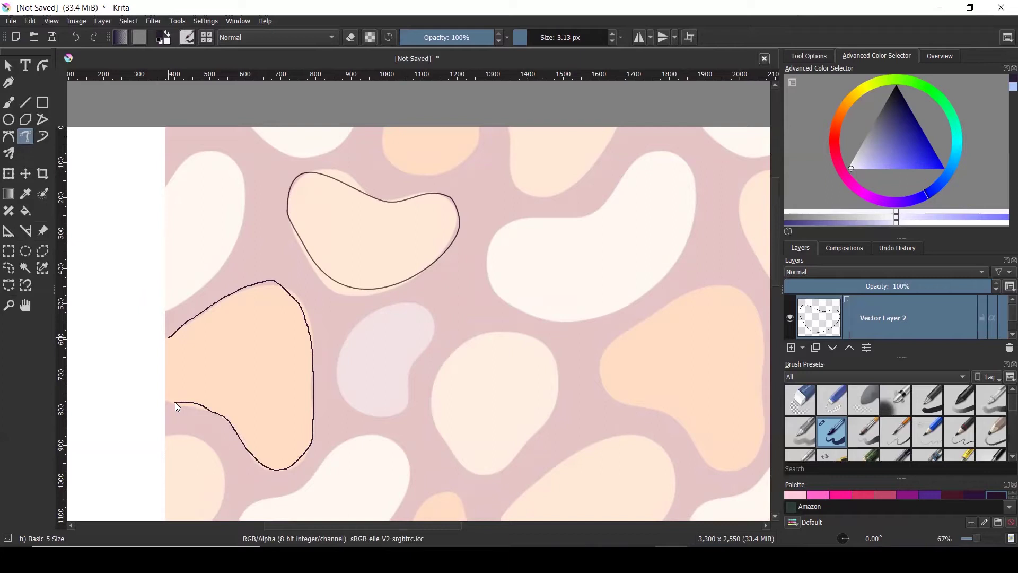
pyautogui.moveTo(164, 382); pyautogui.dragTo(167, 336)
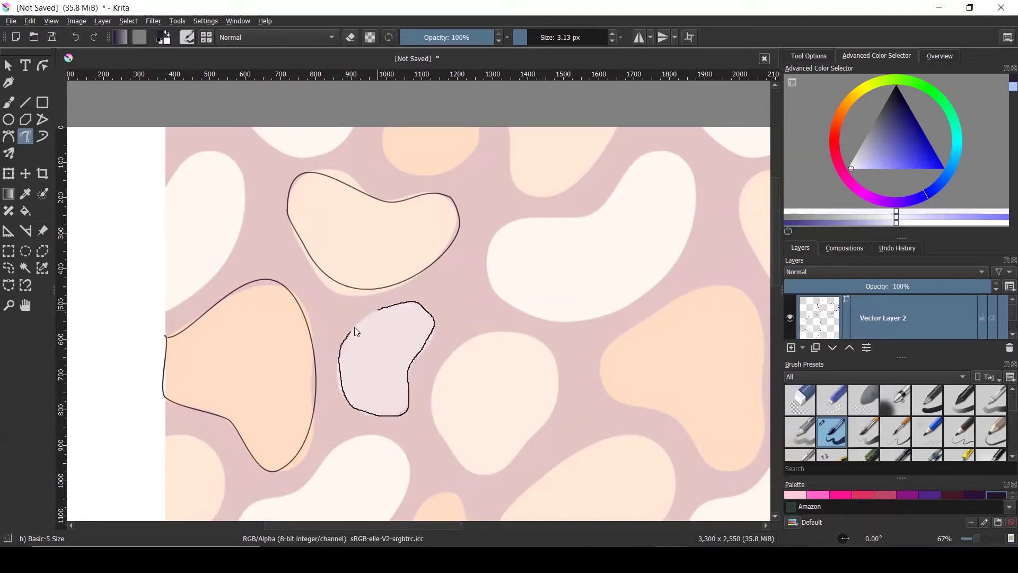
pyautogui.moveTo(379, 309); pyautogui.dragTo(379, 309)
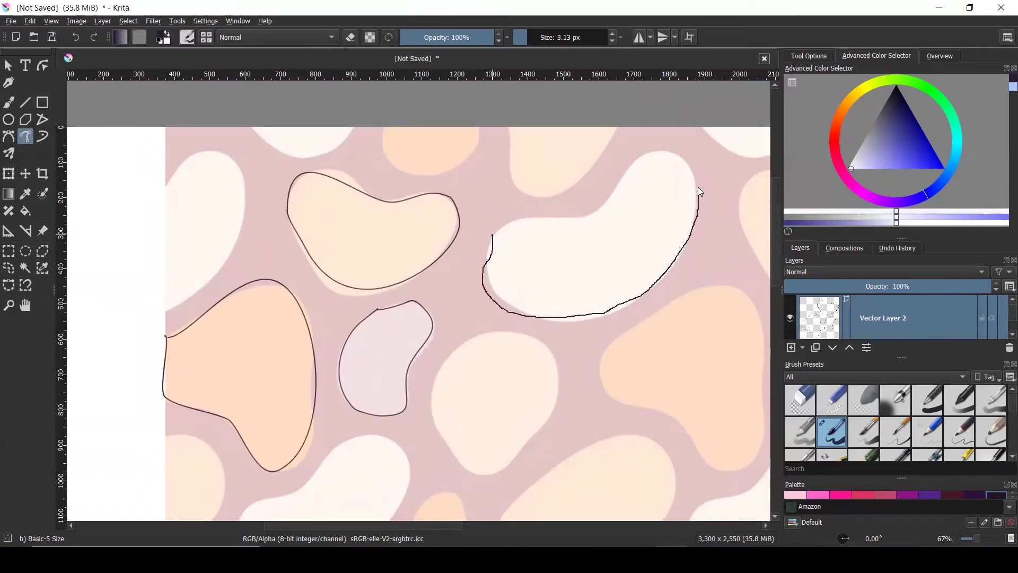
pyautogui.moveTo(690, 167)
pyautogui.mouseDown()
pyautogui.moveTo(648, 159)
pyautogui.moveTo(581, 222)
pyautogui.moveTo(493, 236)
pyautogui.mouseUp()
# Step: Trace closed outlines around the next pale blob and the lower-left pale blob
pyautogui.scroll(-3, 222, 337)
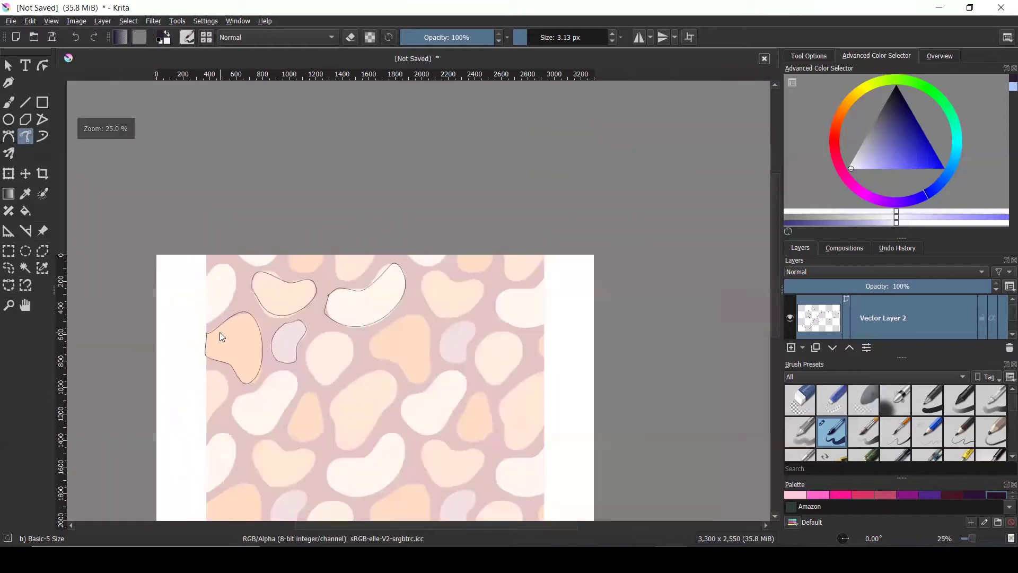
pyautogui.scroll(3, 350, 371)
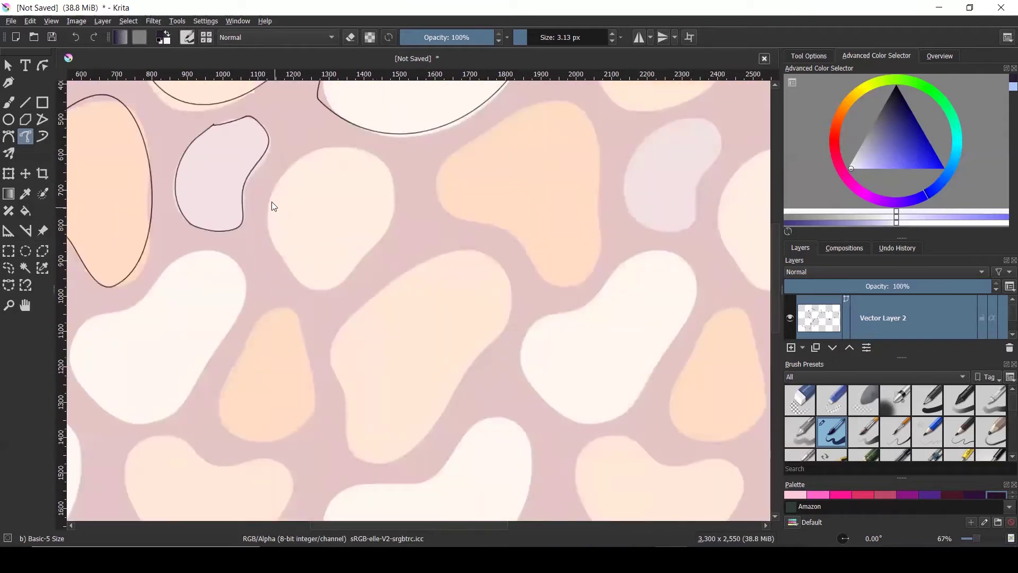
pyautogui.moveTo(273, 195); pyautogui.dragTo(279, 191)
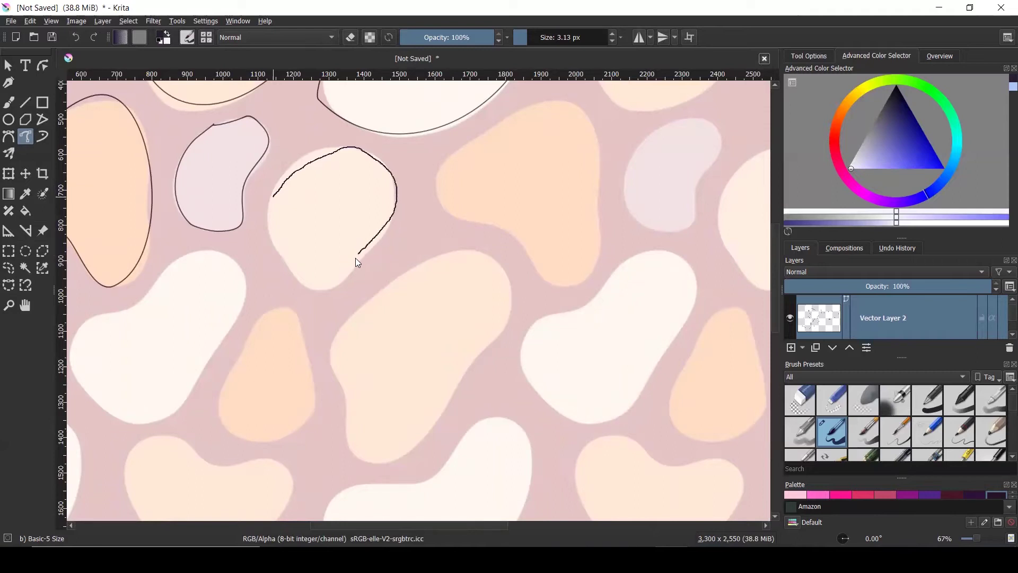
pyautogui.moveTo(289, 260)
pyautogui.mouseDown()
pyautogui.moveTo(273, 233)
pyautogui.moveTo(273, 196)
pyautogui.mouseUp()
pyautogui.scroll(-2, 521, 228)
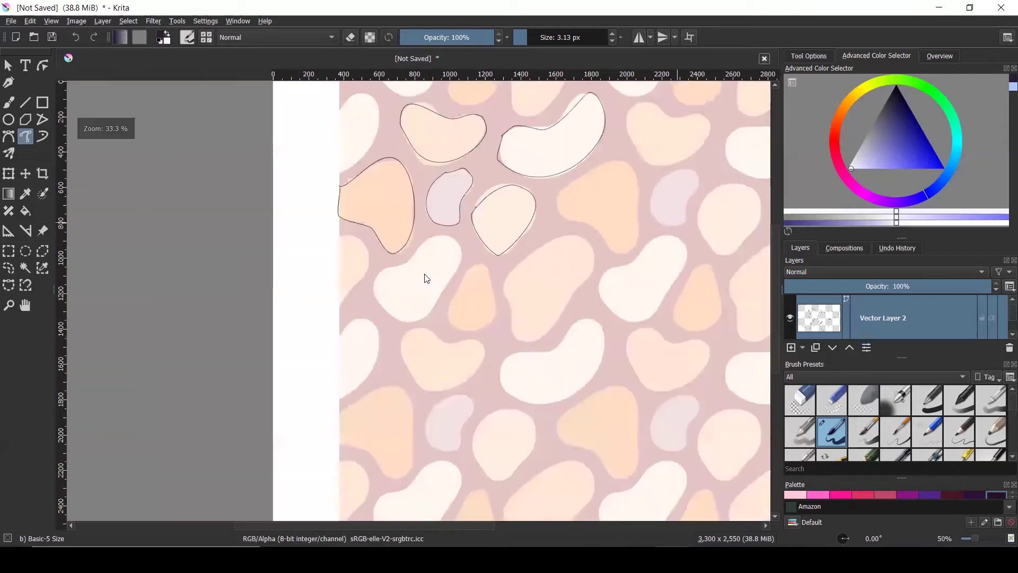
pyautogui.scroll(1, 360, 292)
pyautogui.moveTo(413, 237)
pyautogui.mouseDown()
pyautogui.moveTo(390, 277)
pyautogui.moveTo(408, 311)
pyautogui.mouseUp()
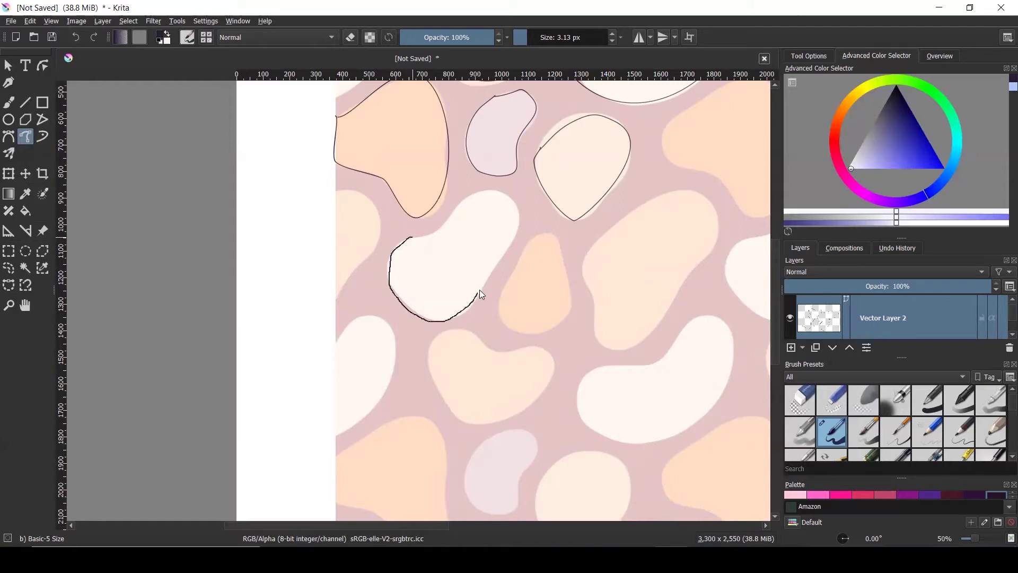
pyautogui.moveTo(516, 212)
pyautogui.mouseDown()
pyautogui.moveTo(504, 197)
pyautogui.moveTo(479, 195)
pyautogui.moveTo(446, 235)
pyautogui.moveTo(409, 239)
pyautogui.mouseUp()
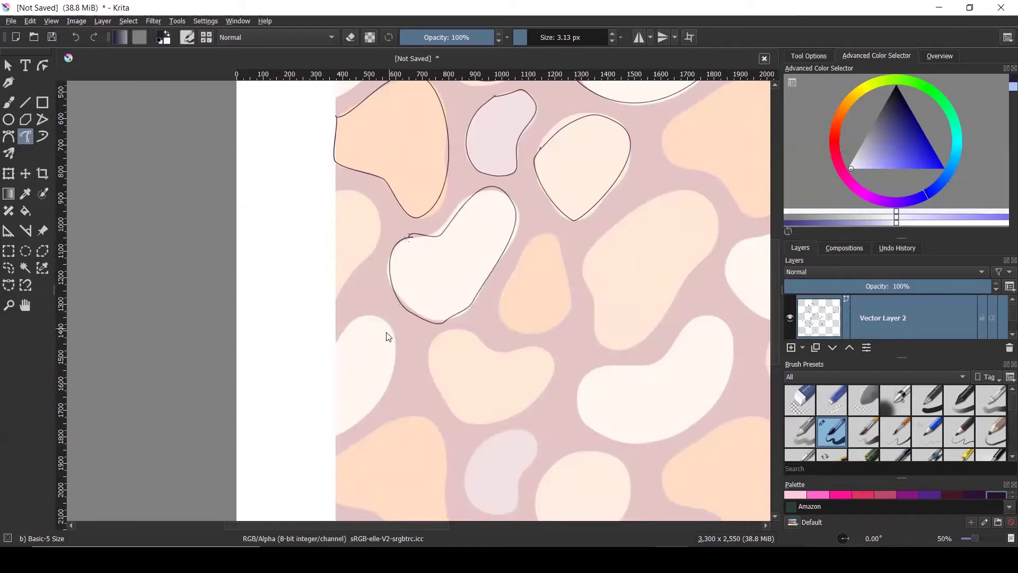
# Step: Outline the top-right blob of the pattern
pyautogui.scroll(-2, 385, 342)
pyautogui.scroll(3, 588, 150)
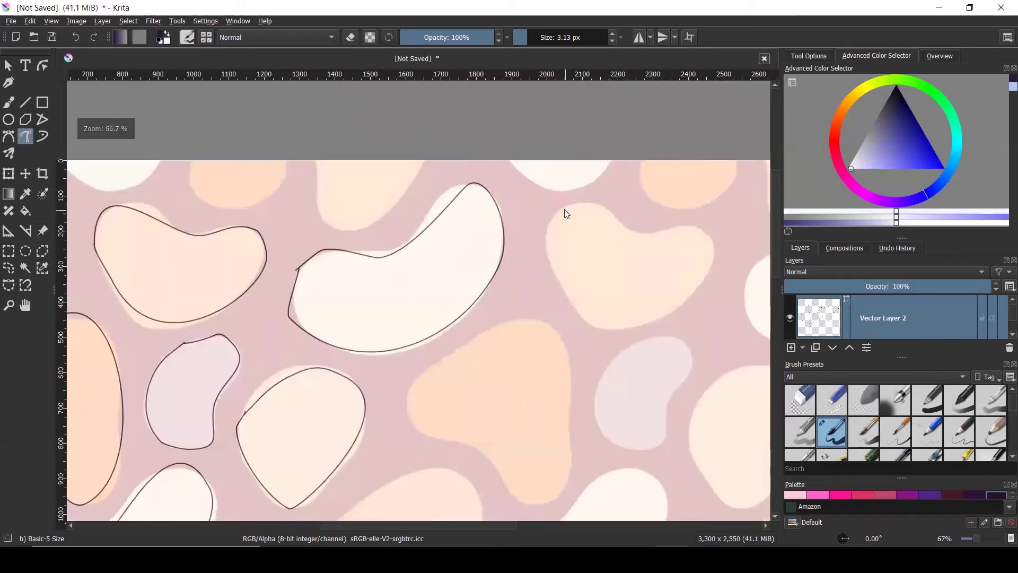
pyautogui.moveTo(563, 209); pyautogui.dragTo(588, 202)
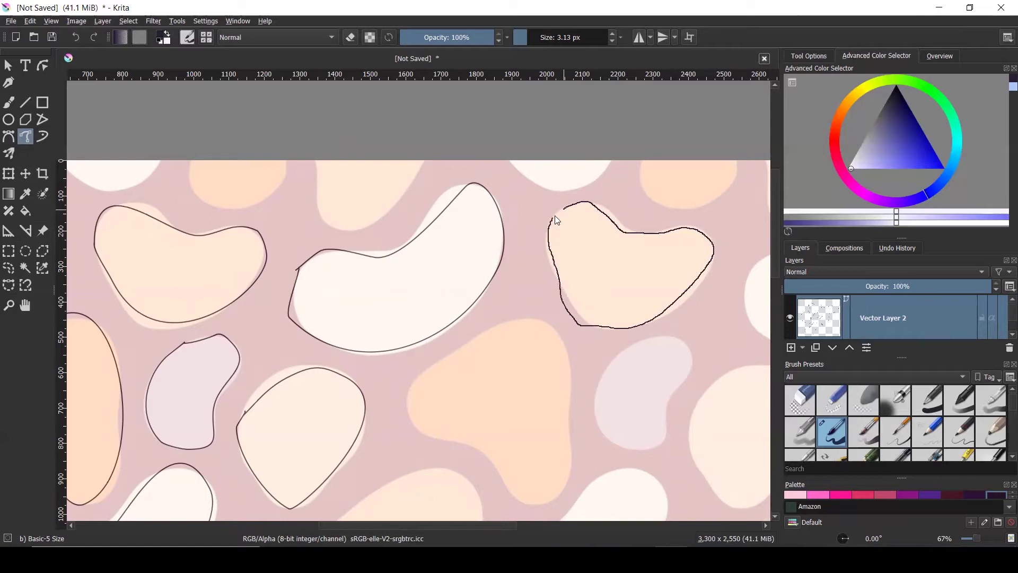
pyautogui.moveTo(564, 211); pyautogui.dragTo(567, 209)
pyautogui.scroll(-1, 512, 249)
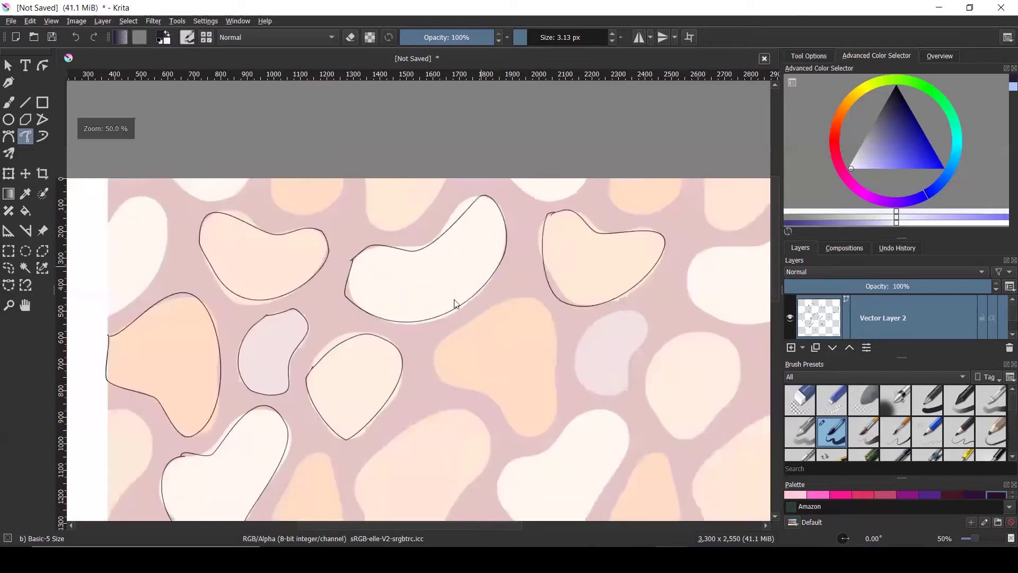
pyautogui.scroll(1, 471, 381)
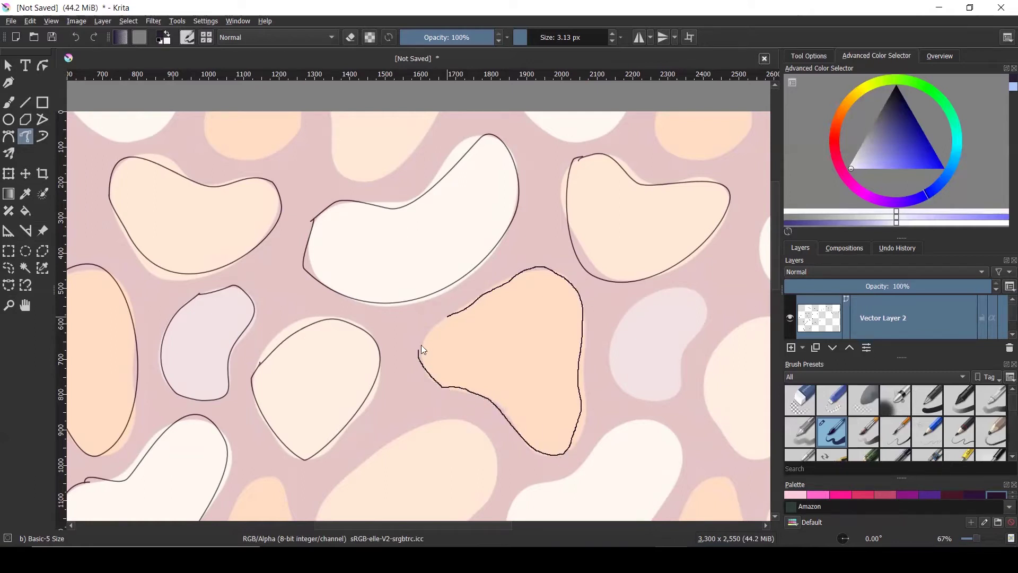
# Step: Trace a closed outline around the blob at the right edge
pyautogui.scroll(-2, 510, 249)
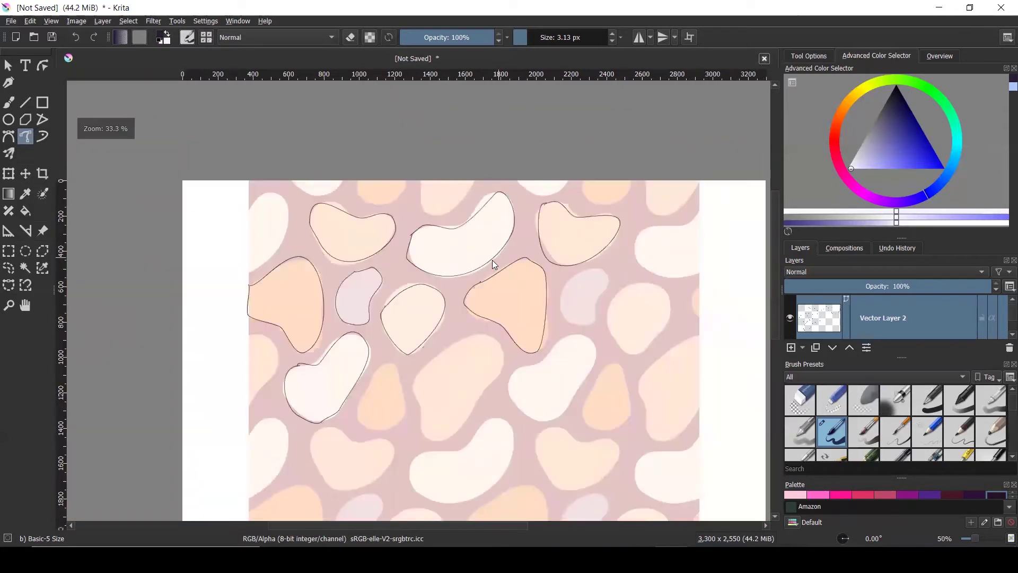
pyautogui.scroll(-1, 474, 332)
pyautogui.scroll(-1, 584, 226)
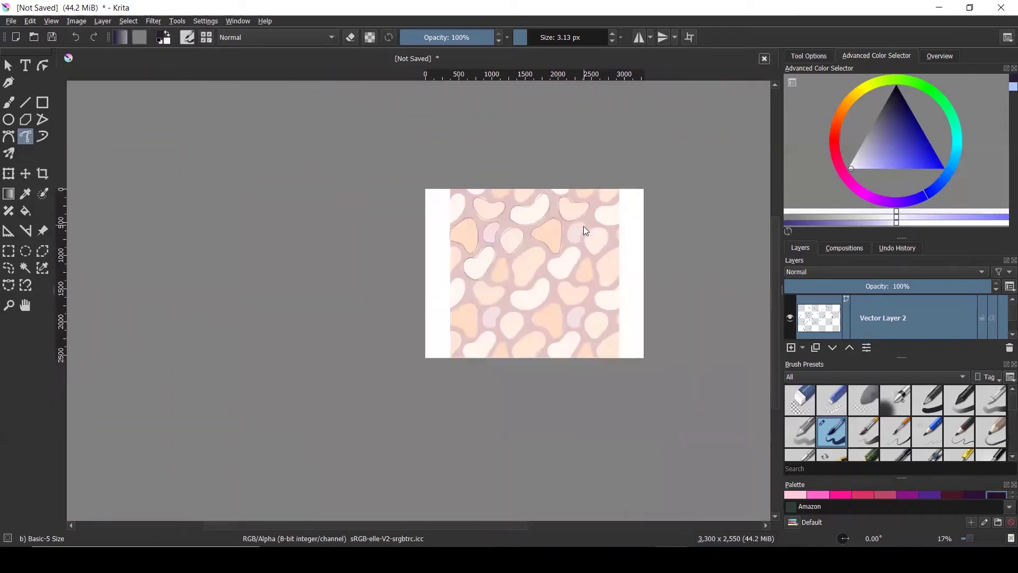
pyautogui.scroll(3, 608, 208)
pyautogui.scroll(1, 610, 211)
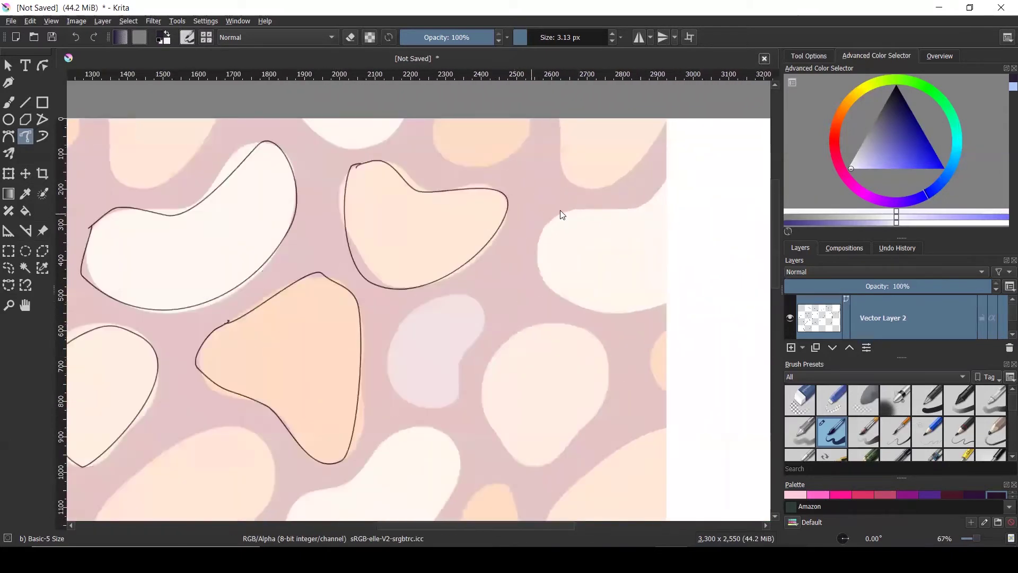
pyautogui.moveTo(562, 211); pyautogui.dragTo(542, 229)
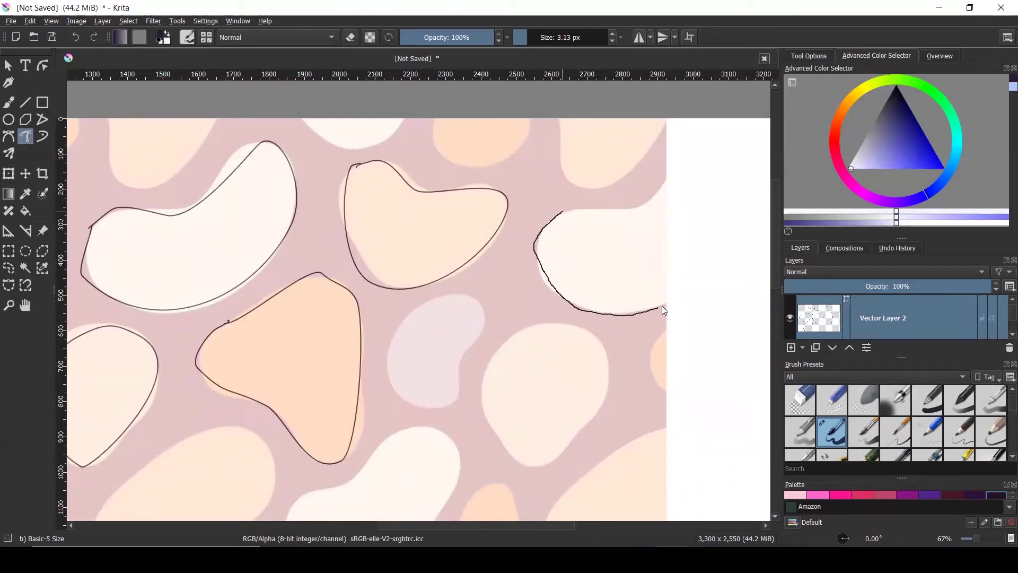
pyautogui.moveTo(667, 298)
pyautogui.mouseDown()
pyautogui.moveTo(673, 188)
pyautogui.moveTo(663, 180)
pyautogui.moveTo(635, 208)
pyautogui.moveTo(562, 213)
pyautogui.mouseUp()
pyautogui.keyDown('ctrl'); pyautogui.scroll(-2, 658, 153); pyautogui.keyUp('ctrl')
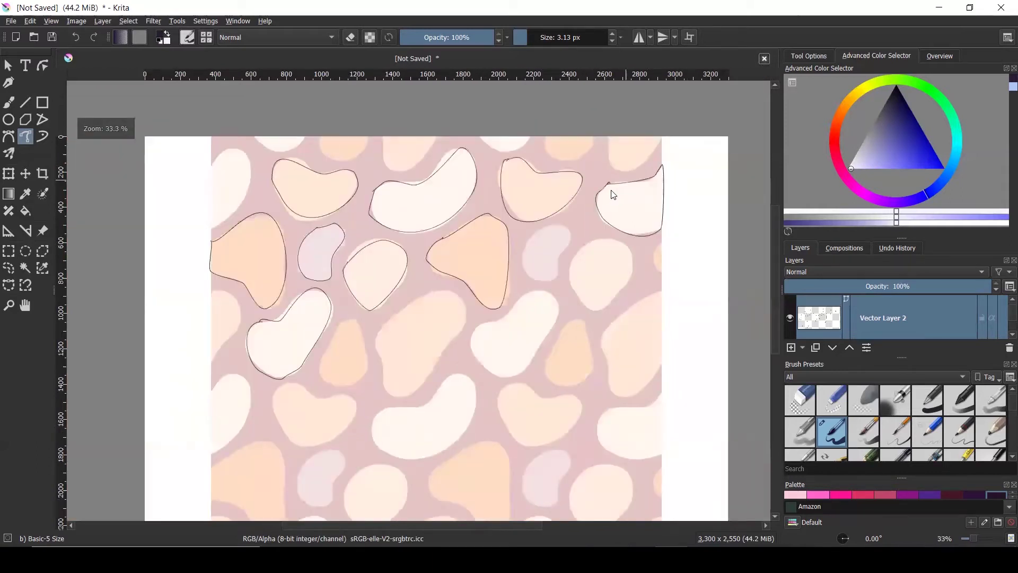
pyautogui.keyDown('ctrl'); pyautogui.scroll(2, 557, 241); pyautogui.keyUp('ctrl')
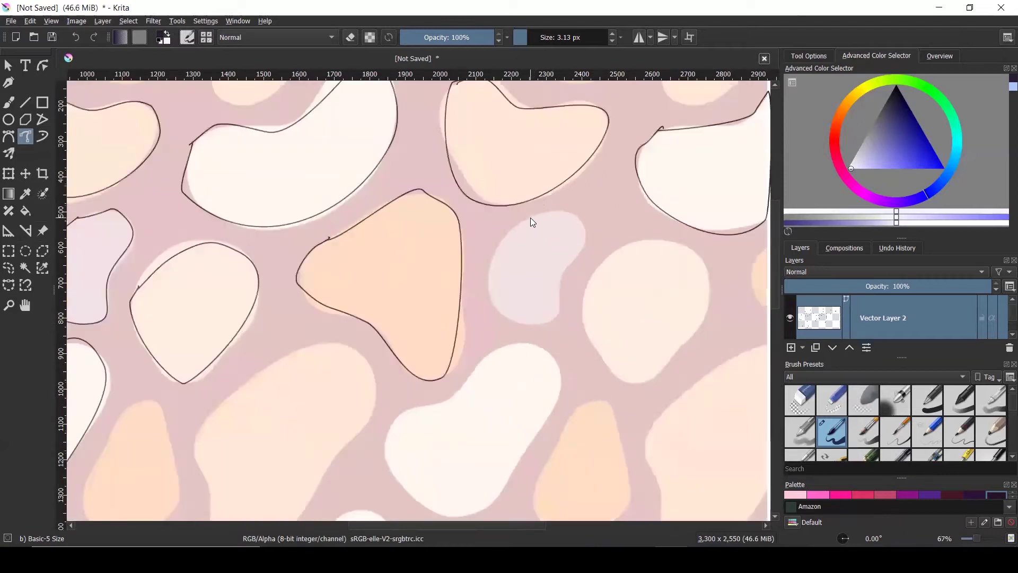
# Step: Outline the small lavender blob and close an outline around the peach blob below it
pyautogui.moveTo(585, 242); pyautogui.dragTo(573, 264)
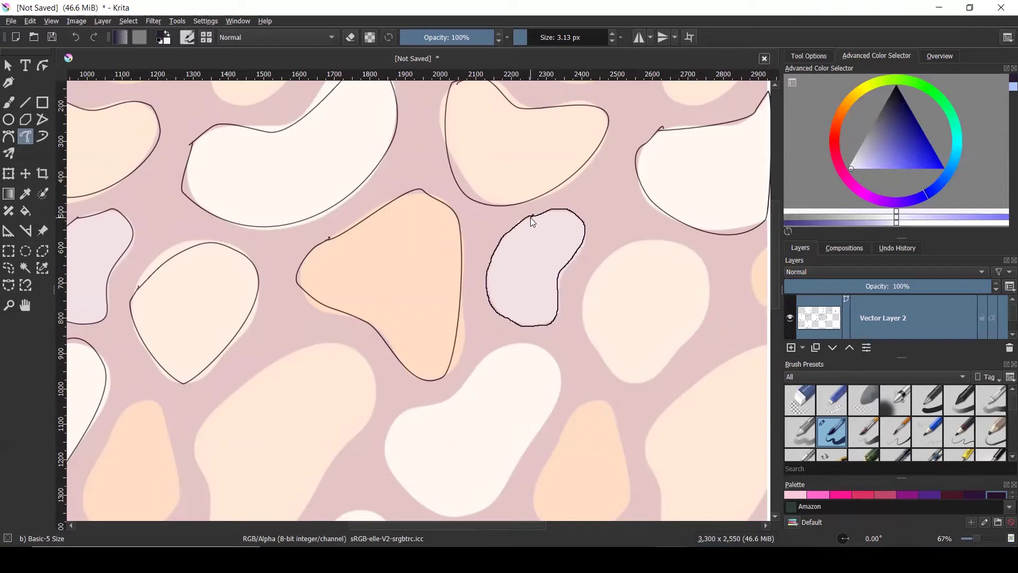
pyautogui.keyDown('ctrl'); pyautogui.scroll(-2, 605, 210); pyautogui.keyUp('ctrl')
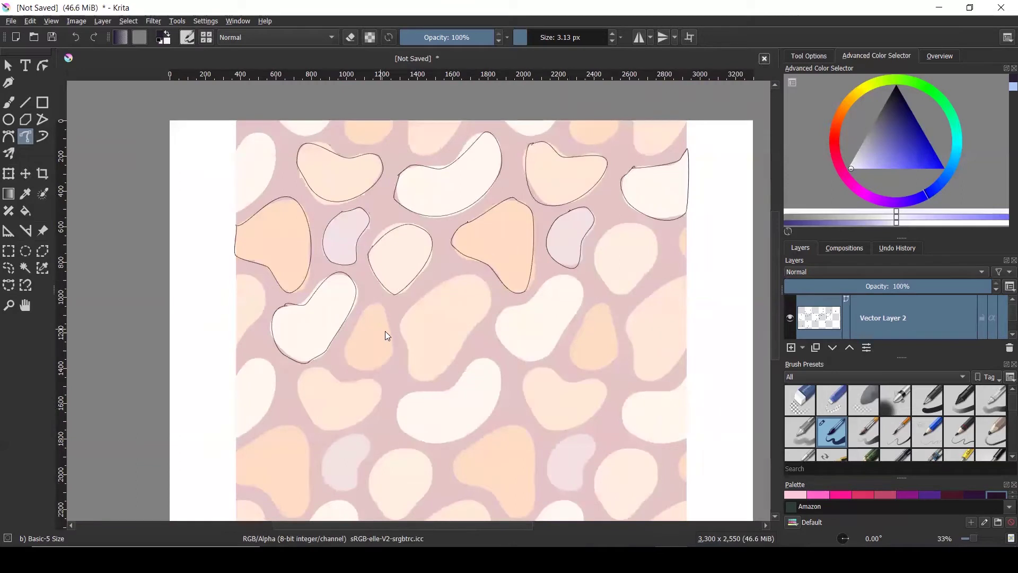
pyautogui.scroll(3, 385, 331)
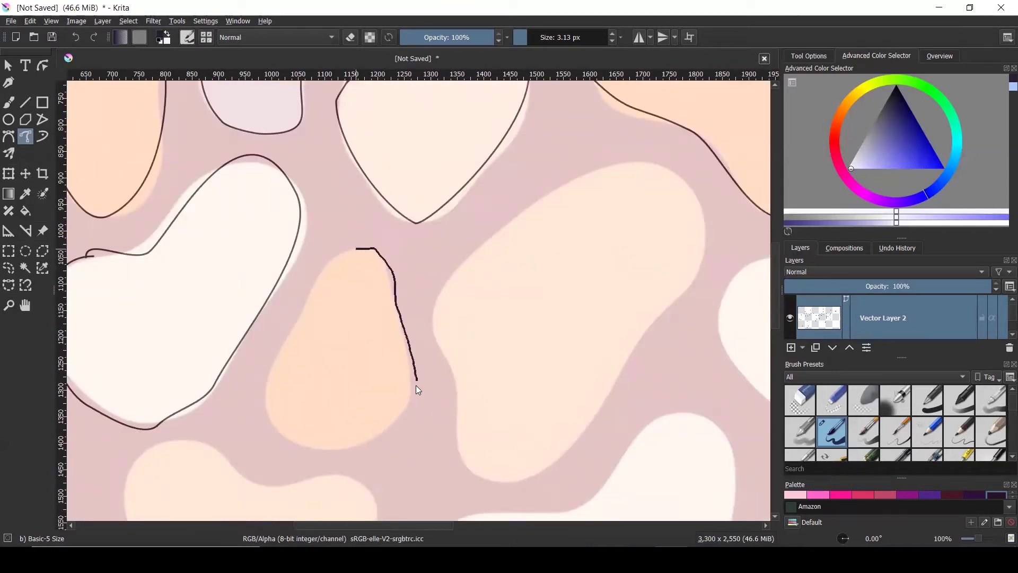
pyautogui.moveTo(371, 436)
pyautogui.mouseDown()
pyautogui.moveTo(318, 447)
pyautogui.moveTo(274, 427)
pyautogui.mouseUp()
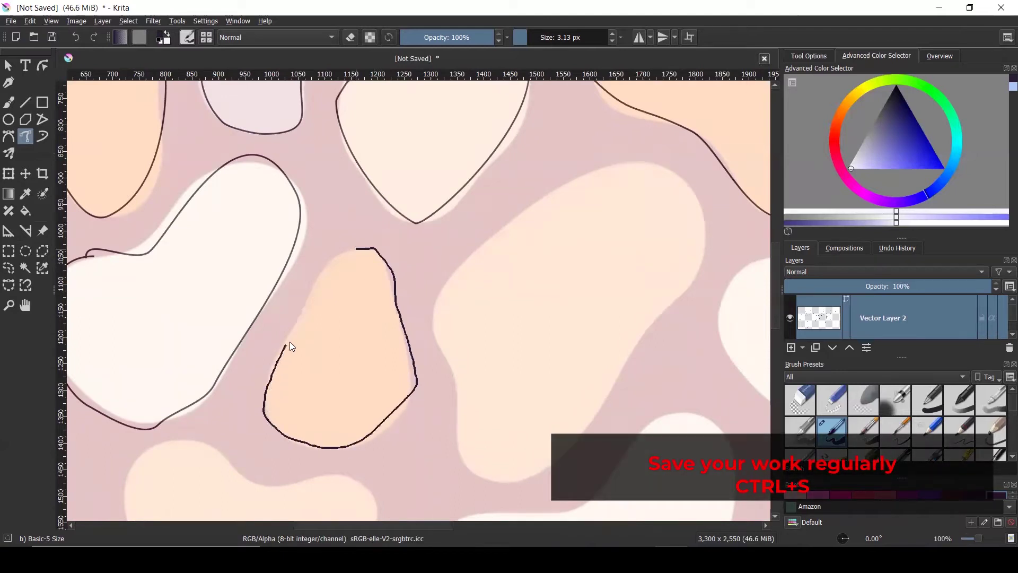
pyautogui.moveTo(355, 250); pyautogui.dragTo(358, 249)
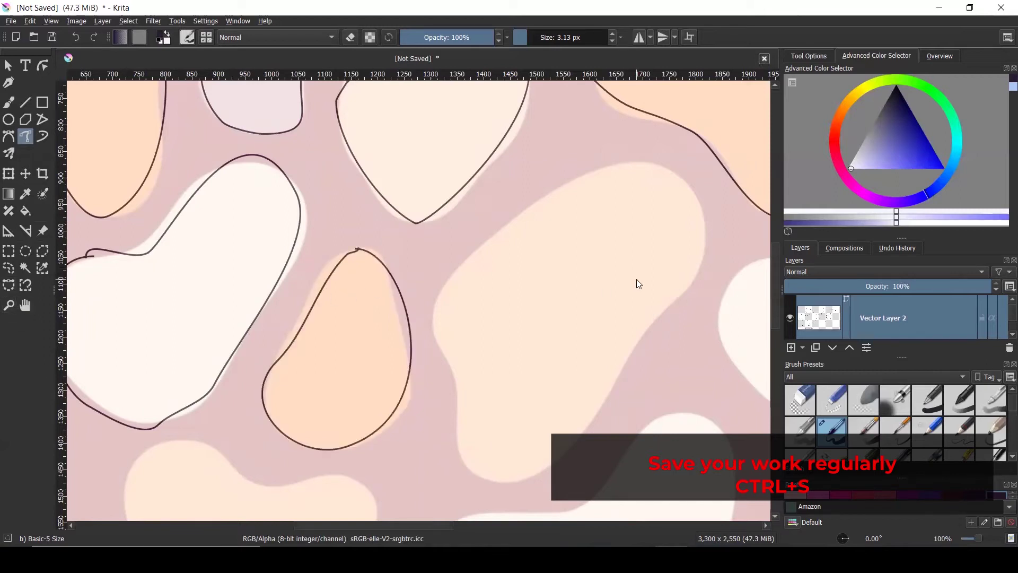
pyautogui.scroll(-6, 621, 273)
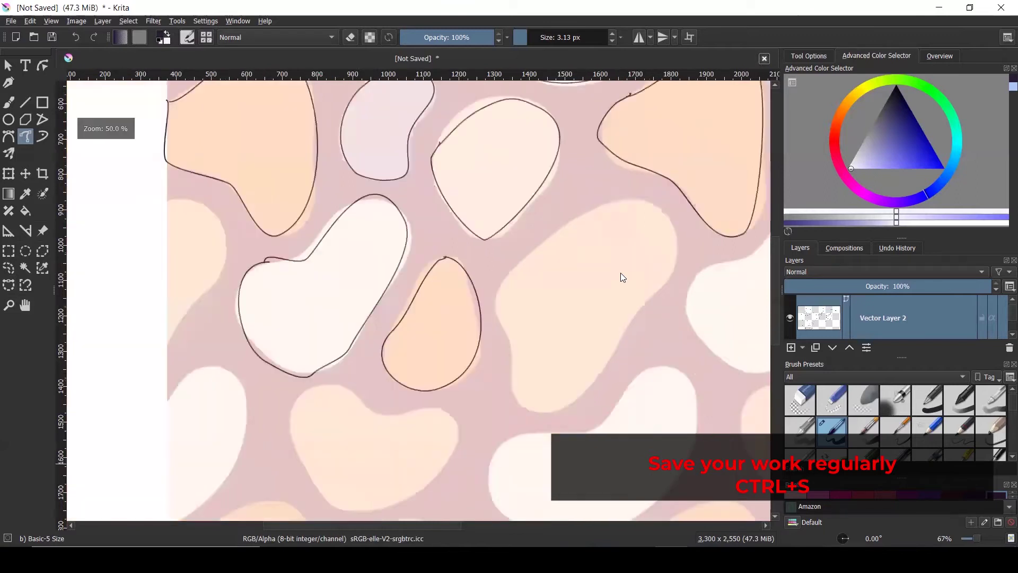
pyautogui.scroll(8, 620, 273)
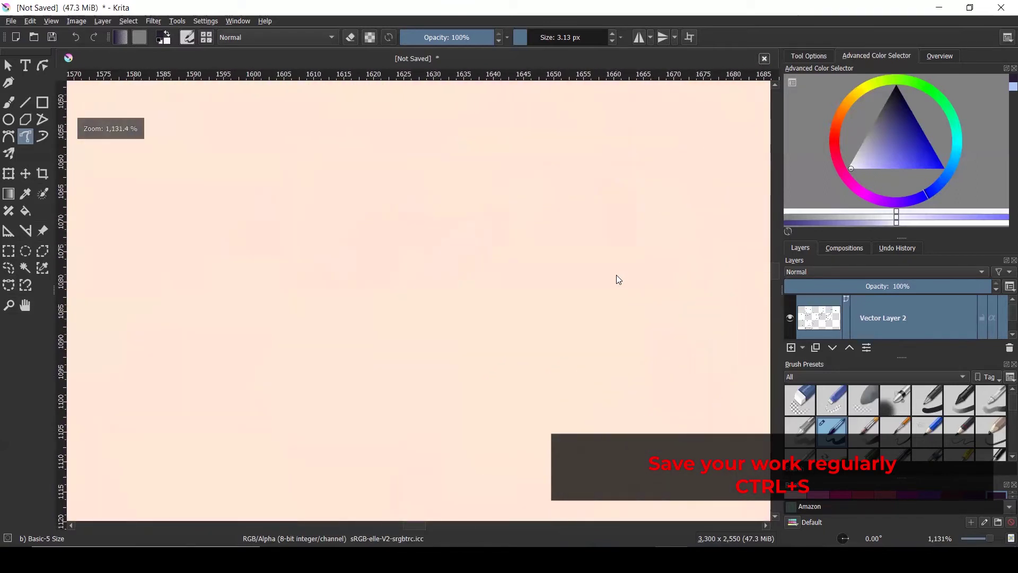
pyautogui.scroll(-4, 511, 270)
pyautogui.scroll(-1, 510, 270)
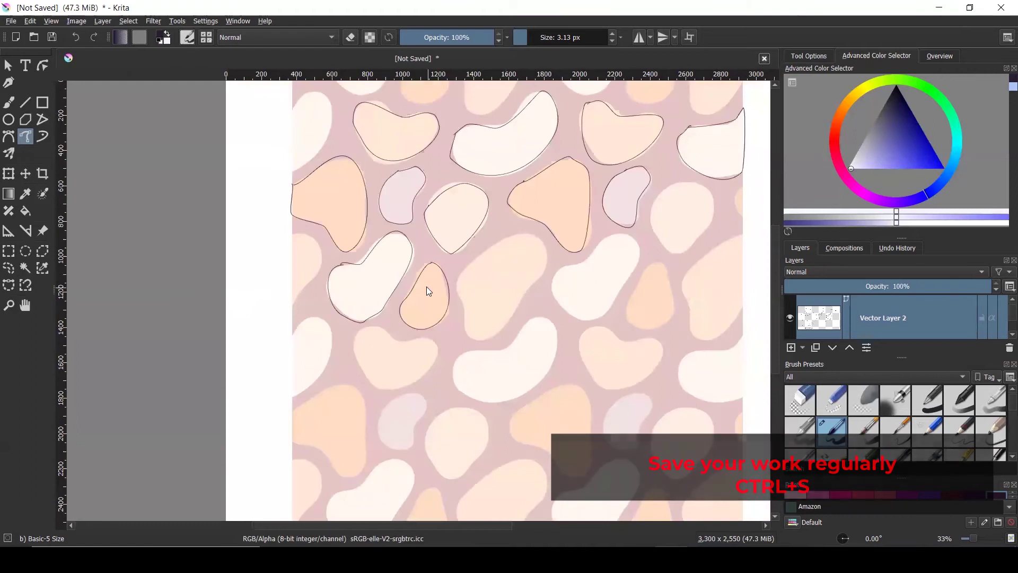
# Step: Outline the large cream blob and the blob beneath it
pyautogui.scroll(1, 504, 273)
pyautogui.scroll(1, 484, 277)
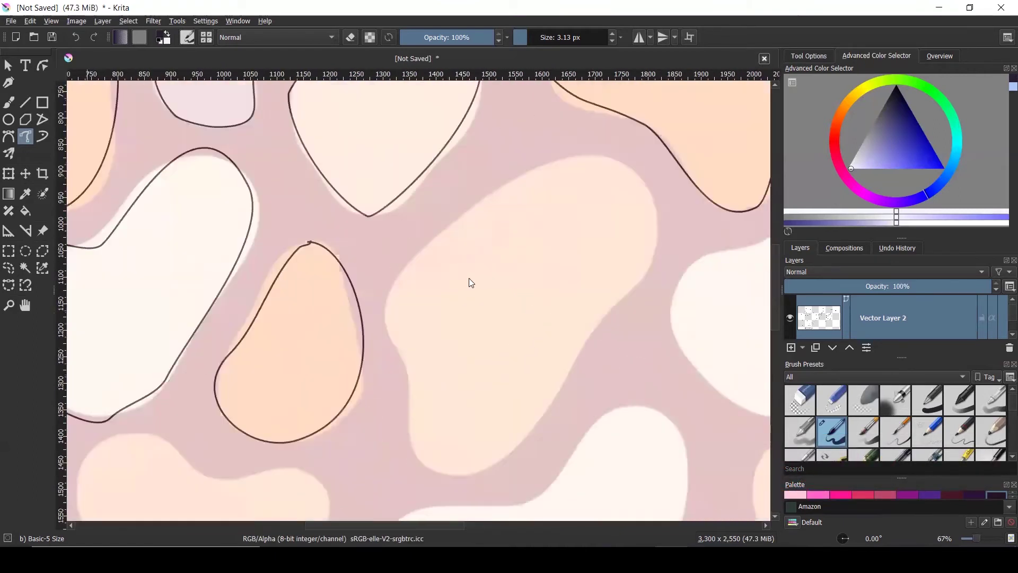
pyautogui.moveTo(398, 279); pyautogui.dragTo(404, 275)
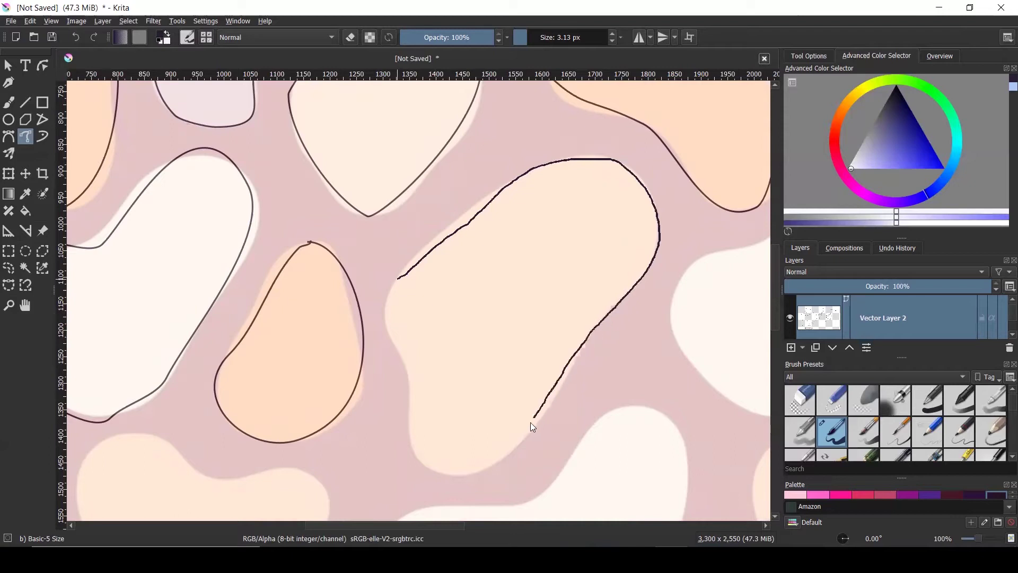
pyautogui.moveTo(419, 450); pyautogui.dragTo(420, 398)
pyautogui.moveTo(401, 280); pyautogui.dragTo(399, 277)
pyautogui.scroll(-2, 442, 215)
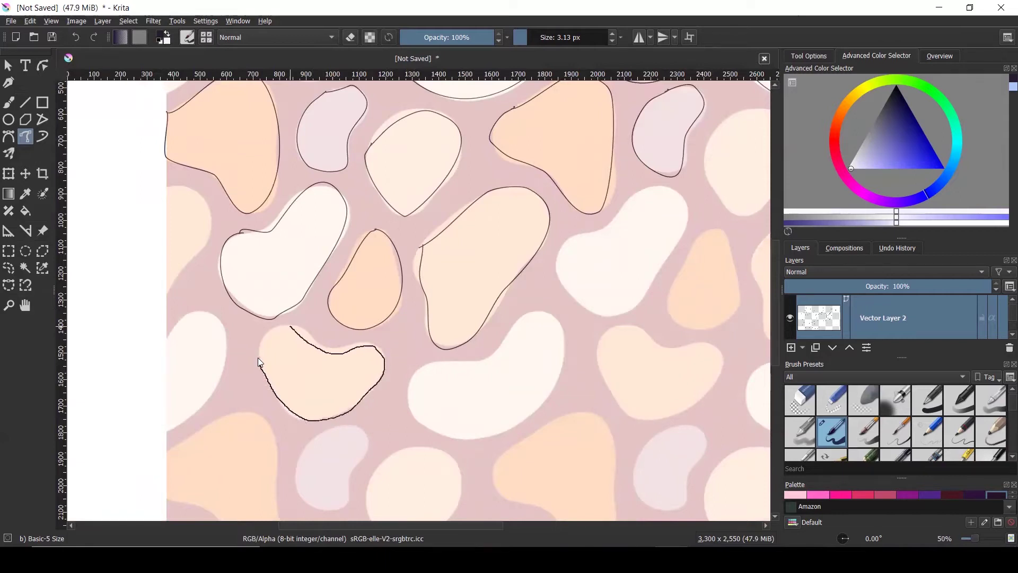
pyautogui.moveTo(293, 333); pyautogui.dragTo(295, 333)
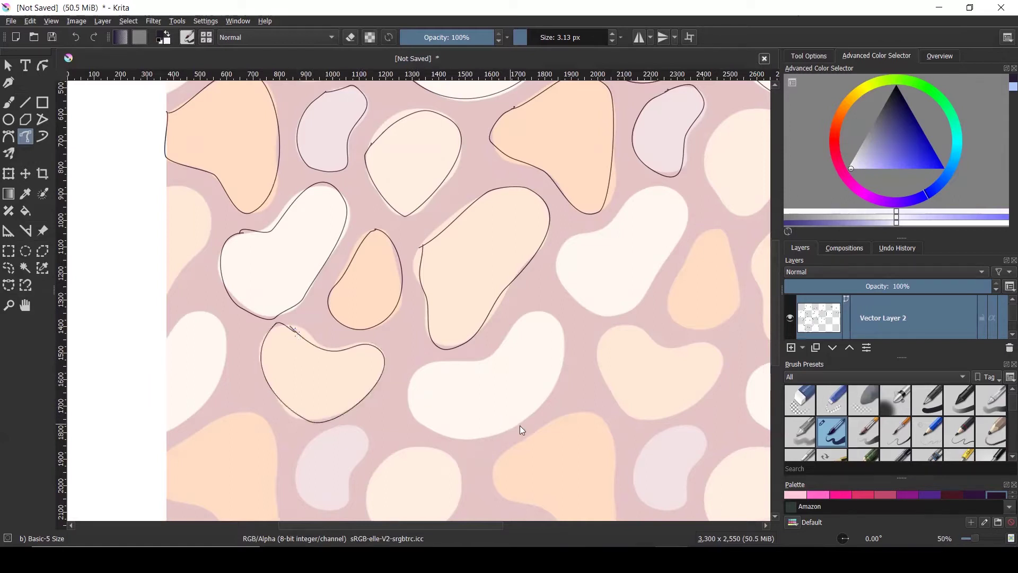
# Step: Trace the lower-left blob, the blob cut off at the left edge, and the pale bean-shaped blob
pyautogui.moveTo(169, 338); pyautogui.dragTo(192, 317)
pyautogui.moveTo(215, 374)
pyautogui.mouseDown()
pyautogui.moveTo(196, 405)
pyautogui.moveTo(170, 411)
pyautogui.moveTo(167, 335)
pyautogui.mouseUp()
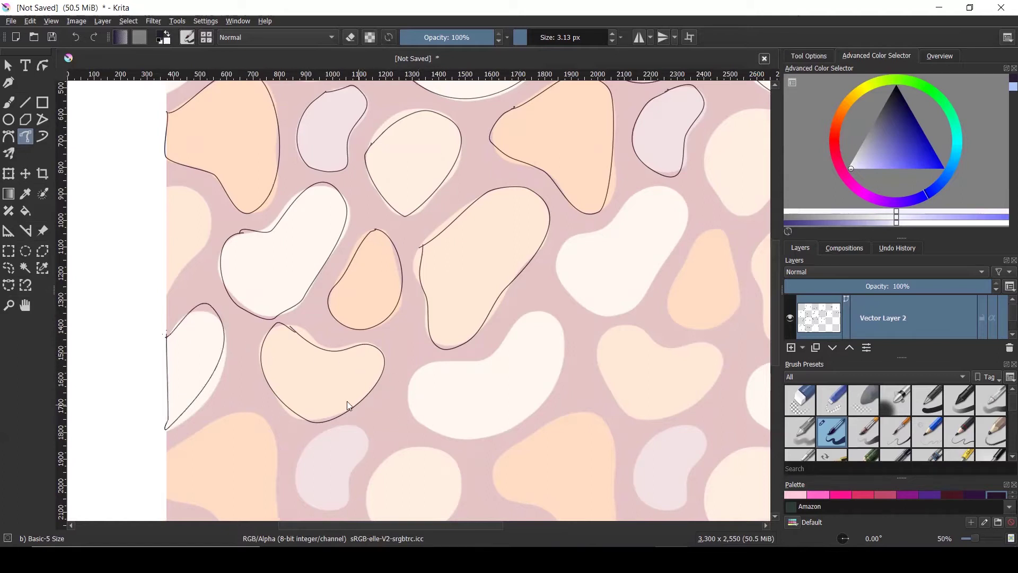
pyautogui.moveTo(423, 365); pyautogui.dragTo(416, 417)
pyautogui.moveTo(566, 346)
pyautogui.mouseDown()
pyautogui.moveTo(559, 318)
pyautogui.moveTo(498, 339)
pyautogui.moveTo(481, 359)
pyautogui.moveTo(416, 365)
pyautogui.mouseUp()
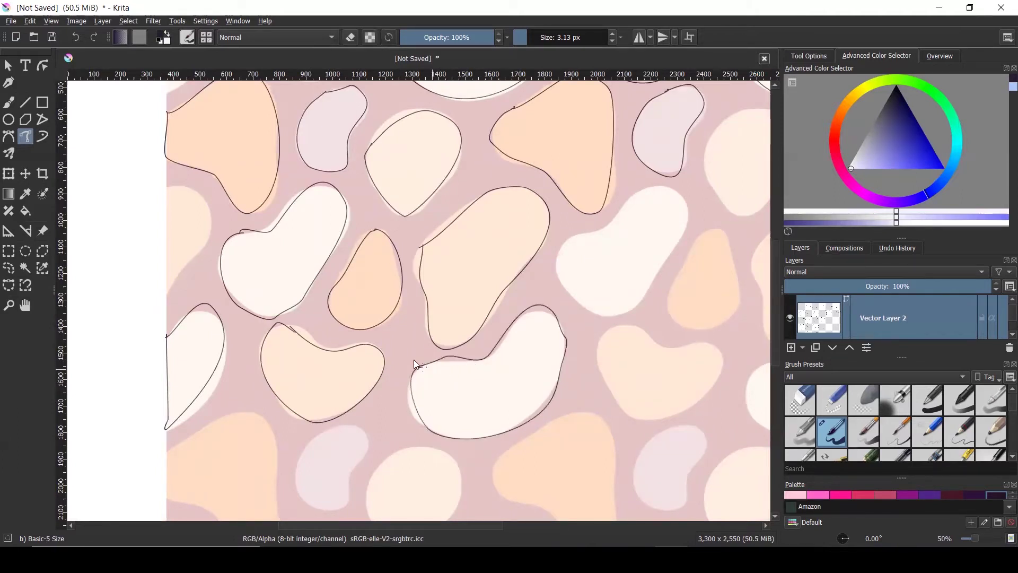
pyautogui.scroll(4, 414, 360)
pyautogui.scroll(-6, 447, 287)
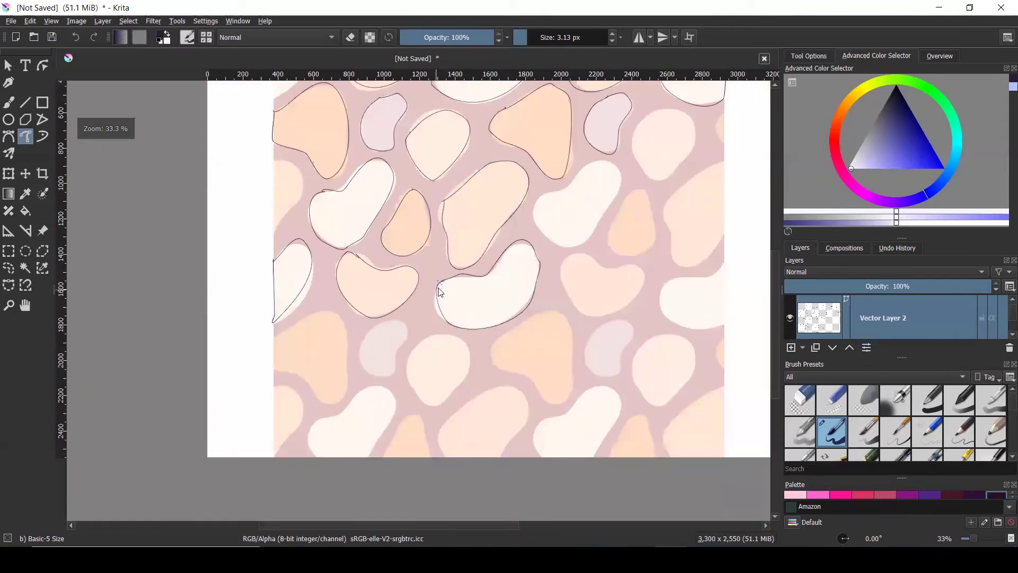
# Step: Draw closed outlines around the lower-left edge blob and the small lavender blob
pyautogui.moveTo(273, 339); pyautogui.dragTo(277, 339)
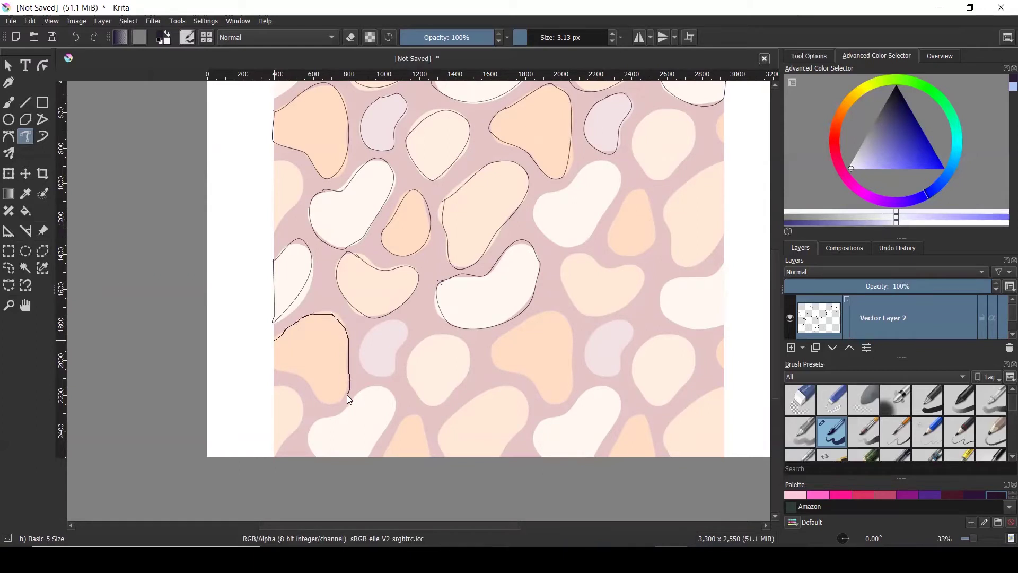
pyautogui.moveTo(300, 370)
pyautogui.mouseDown()
pyautogui.moveTo(275, 364)
pyautogui.moveTo(274, 338)
pyautogui.mouseUp()
pyautogui.moveTo(359, 355); pyautogui.dragTo(373, 376)
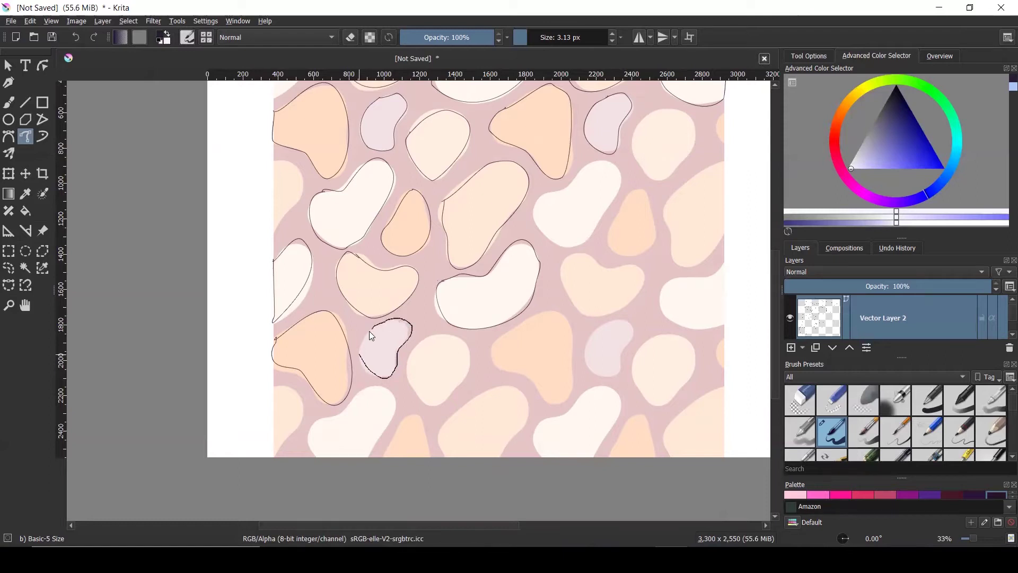
pyautogui.moveTo(359, 346); pyautogui.dragTo(358, 355)
# Step: Trace a rough outline around the central pale blob
pyautogui.scroll(2, 422, 404)
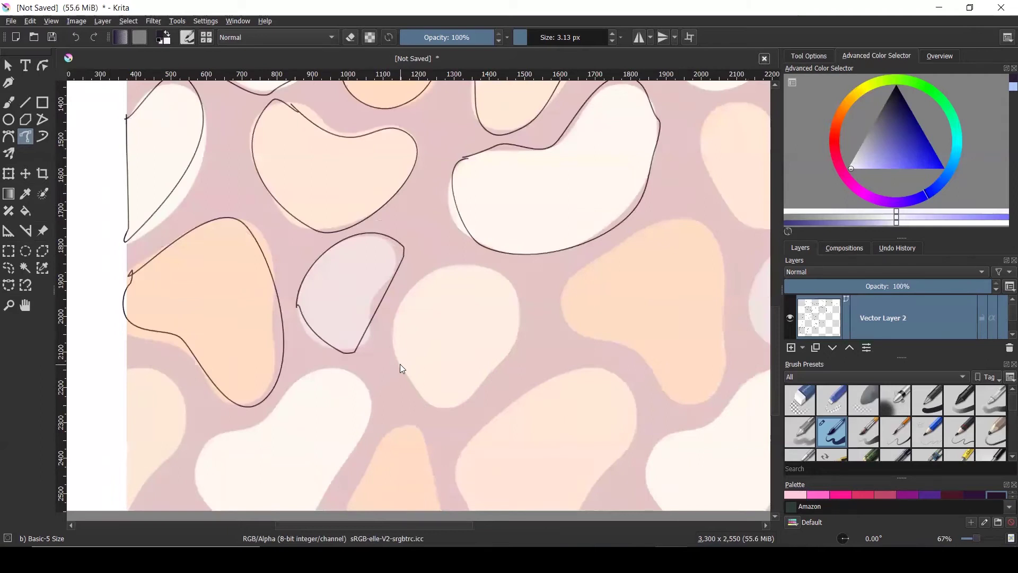
pyautogui.moveTo(401, 349); pyautogui.dragTo(403, 328)
pyautogui.moveTo(464, 274)
pyautogui.mouseDown()
pyautogui.moveTo(488, 274)
pyautogui.moveTo(513, 292)
pyautogui.moveTo(514, 345)
pyautogui.mouseUp()
pyautogui.moveTo(483, 382); pyautogui.dragTo(470, 406)
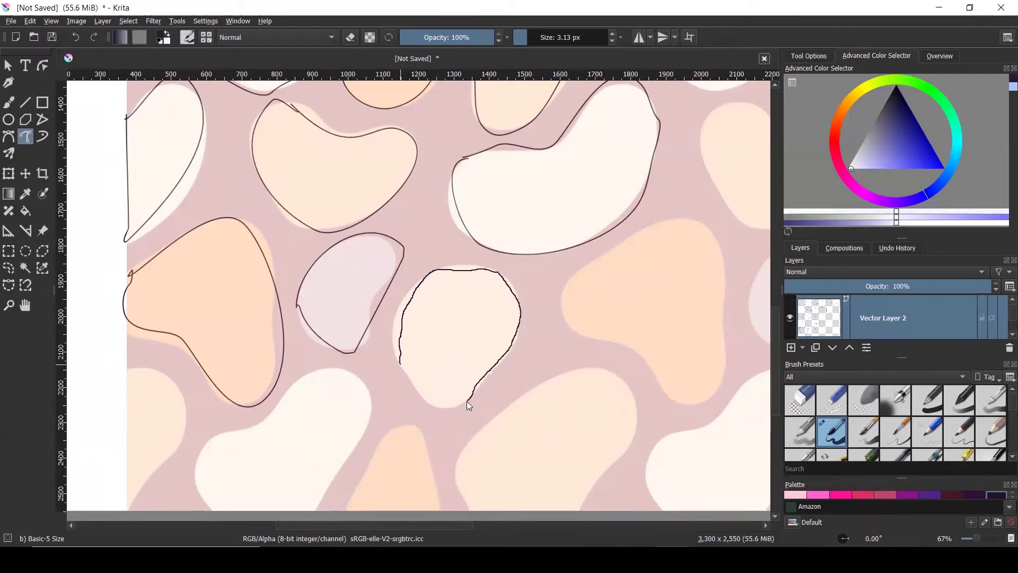
pyautogui.moveTo(400, 365); pyautogui.dragTo(382, 375)
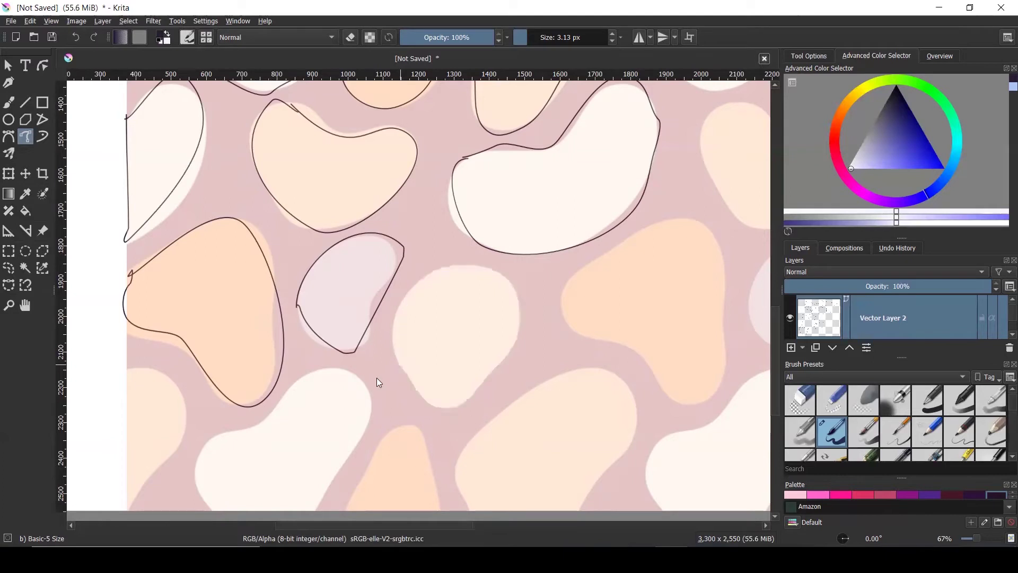
# Step: Undo the rough outline and retrace the central pale blob more closely at 141% zoom
pyautogui.hotkey('ctrl', 'z')
pyautogui.keyDown('ctrl'); pyautogui.scroll(3, 397, 344); pyautogui.keyUp('ctrl')
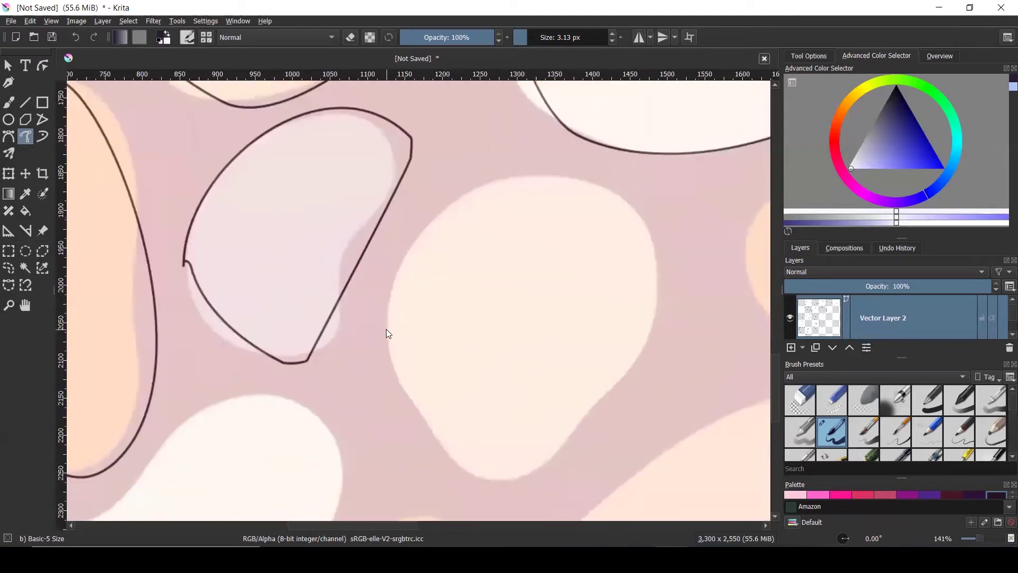
pyautogui.moveTo(388, 329); pyautogui.dragTo(423, 243)
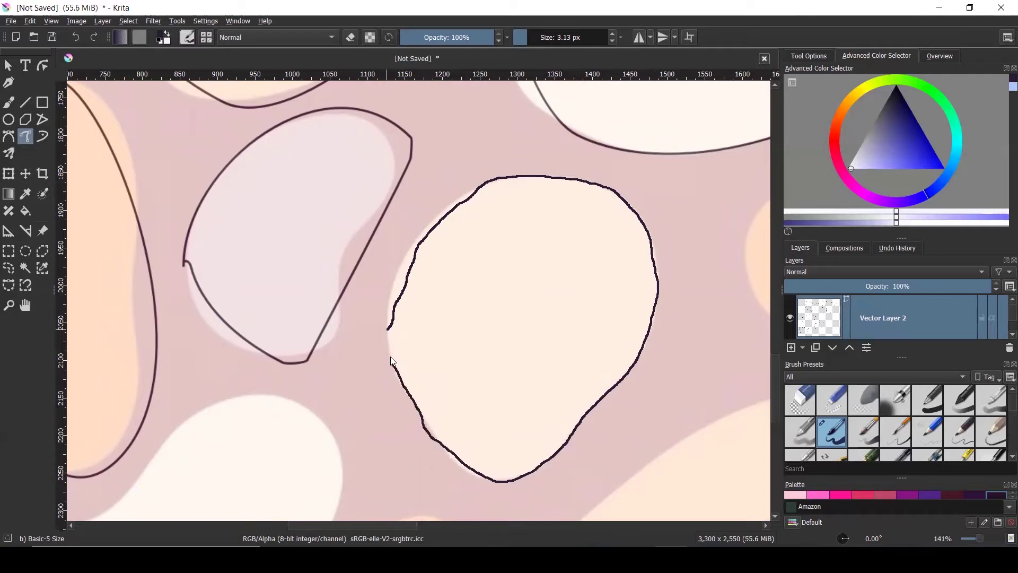
pyautogui.moveTo(389, 335); pyautogui.dragTo(386, 328)
# Step: Close an outline around a peach blob, following its right side and bottom edge
pyautogui.scroll(-6, 499, 320)
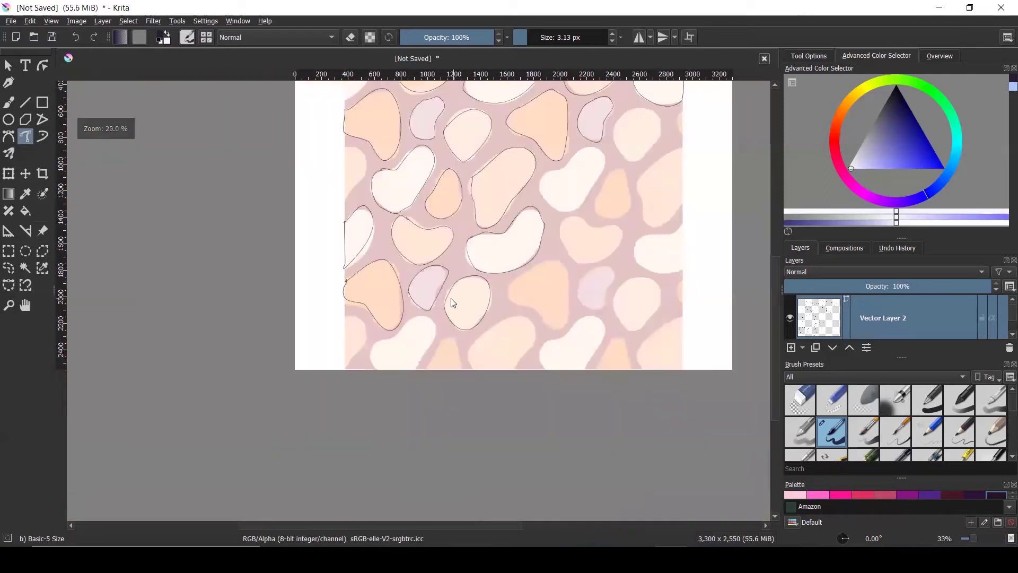
pyautogui.scroll(3, 445, 332)
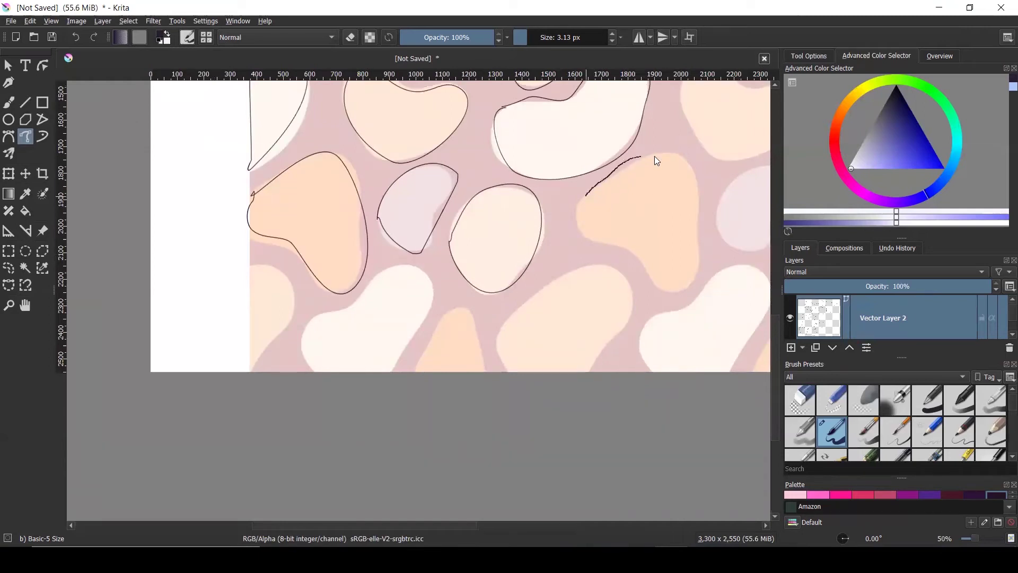
pyautogui.moveTo(696, 215); pyautogui.dragTo(695, 244)
pyautogui.moveTo(684, 292); pyautogui.dragTo(669, 292)
pyautogui.moveTo(590, 198); pyautogui.dragTo(588, 194)
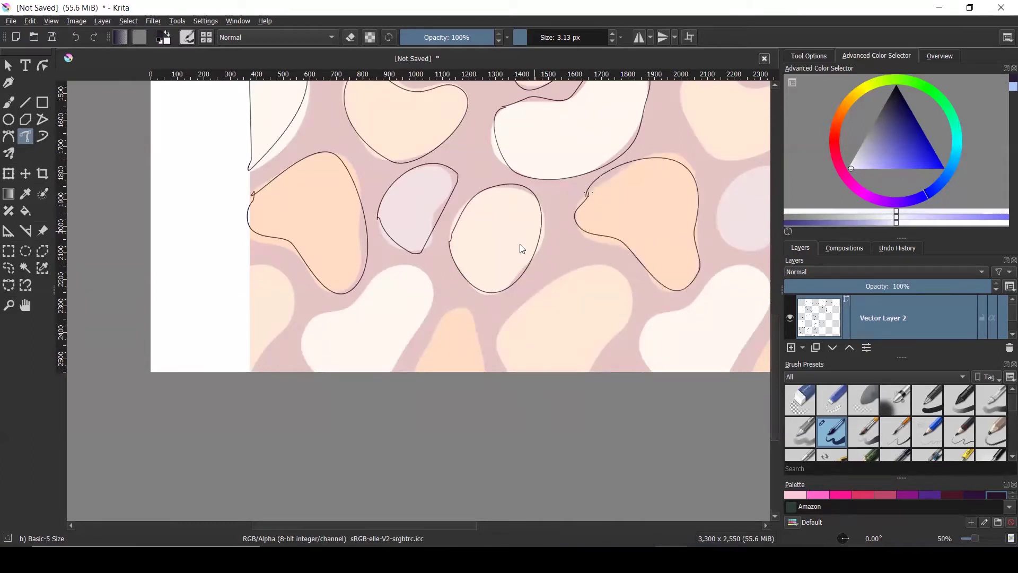
# Step: Trace the white blob's outline over its top and along its bottom edge
pyautogui.scroll(1, 635, 187)
pyautogui.scroll(-3, 439, 176)
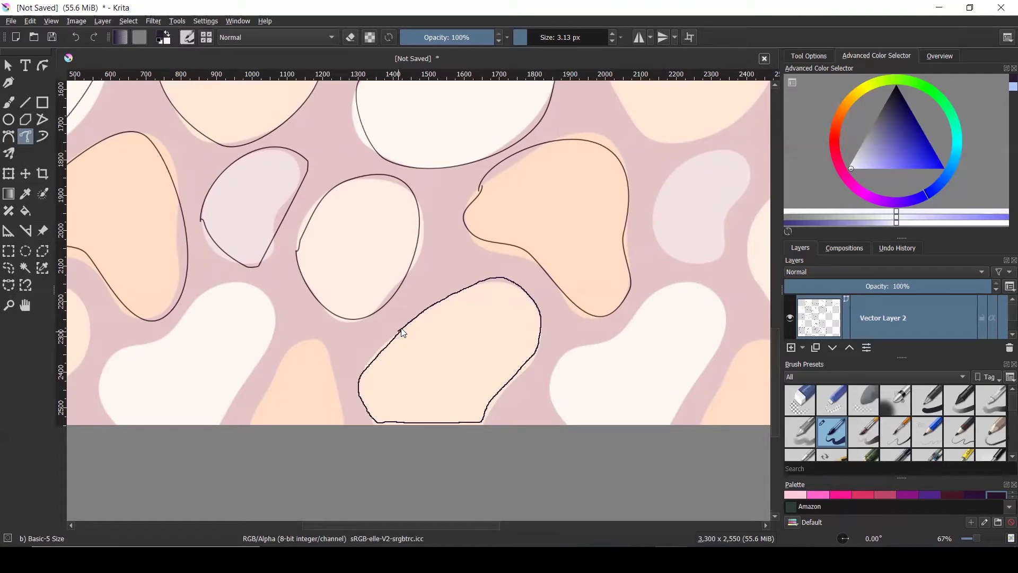
pyautogui.scroll(-1, 598, 291)
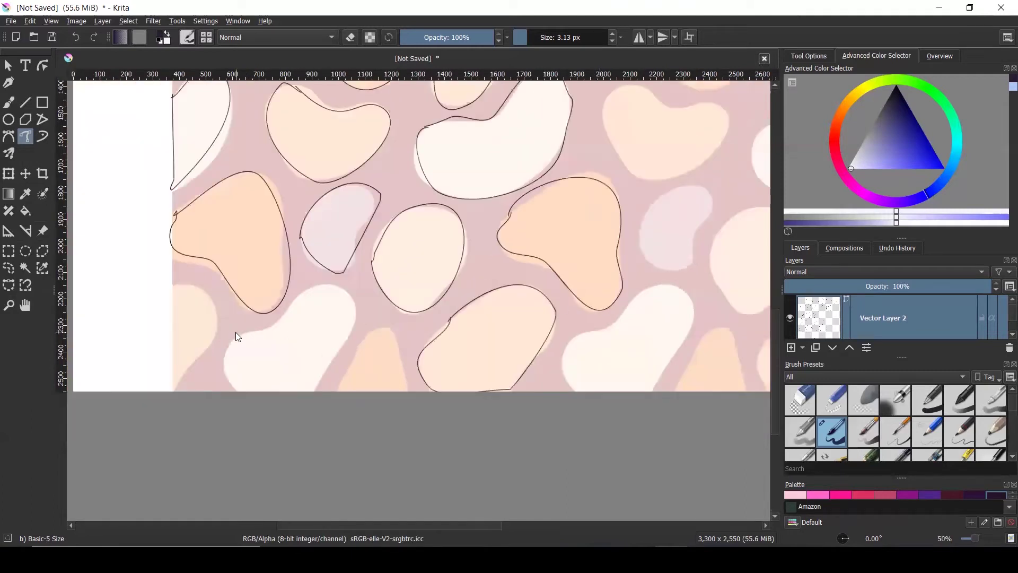
pyautogui.scroll(1, 236, 332)
pyautogui.moveTo(251, 333); pyautogui.dragTo(274, 326)
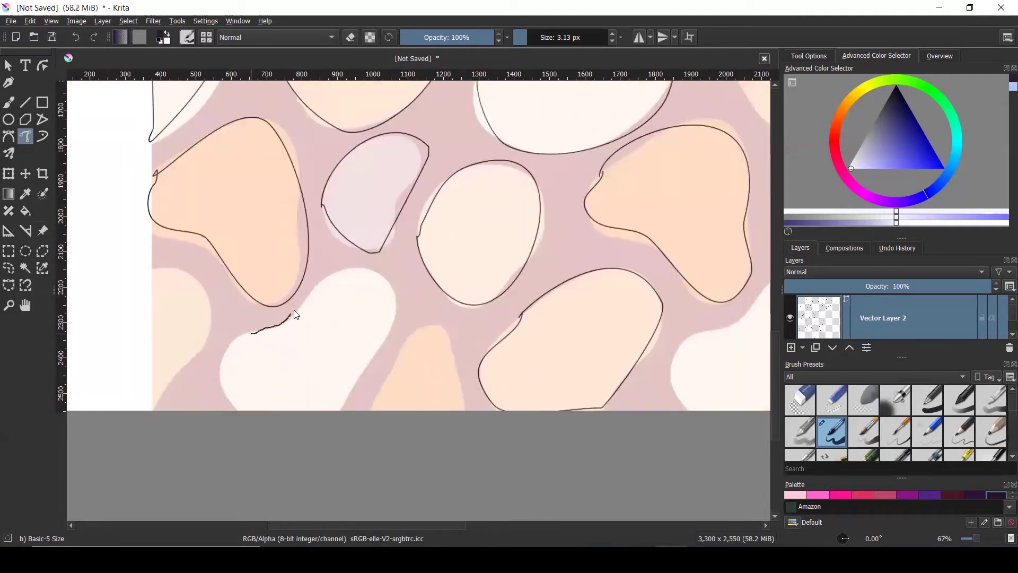
pyautogui.moveTo(323, 282)
pyautogui.mouseDown()
pyautogui.moveTo(366, 268)
pyautogui.moveTo(394, 294)
pyautogui.mouseUp()
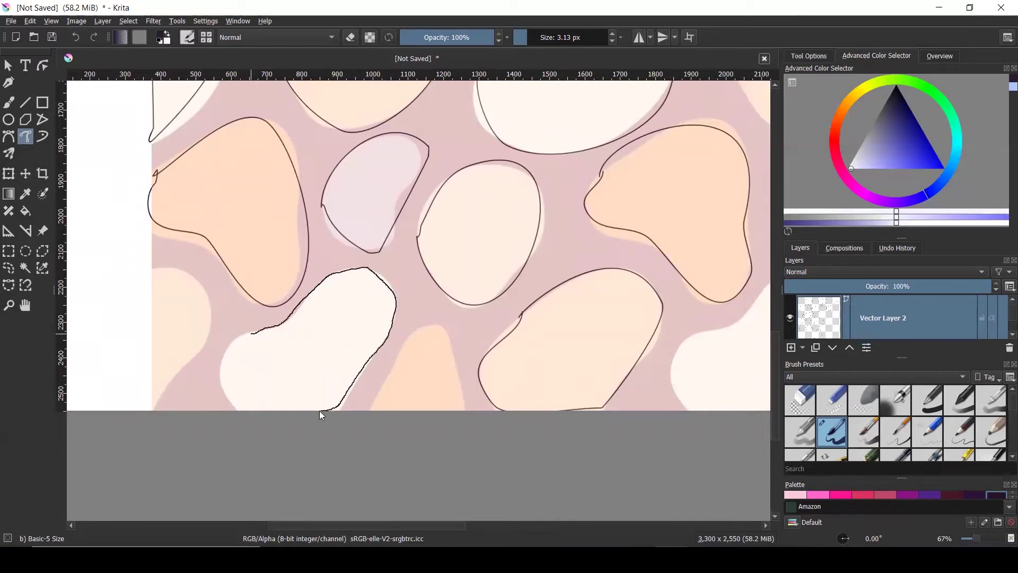
pyautogui.moveTo(238, 408)
pyautogui.mouseDown()
pyautogui.moveTo(223, 391)
pyautogui.moveTo(235, 344)
pyautogui.moveTo(259, 333)
pyautogui.mouseUp()
# Step: Outline the blob at the left edge and the peach blob at the bottom
pyautogui.moveTo(153, 269); pyautogui.dragTo(176, 269)
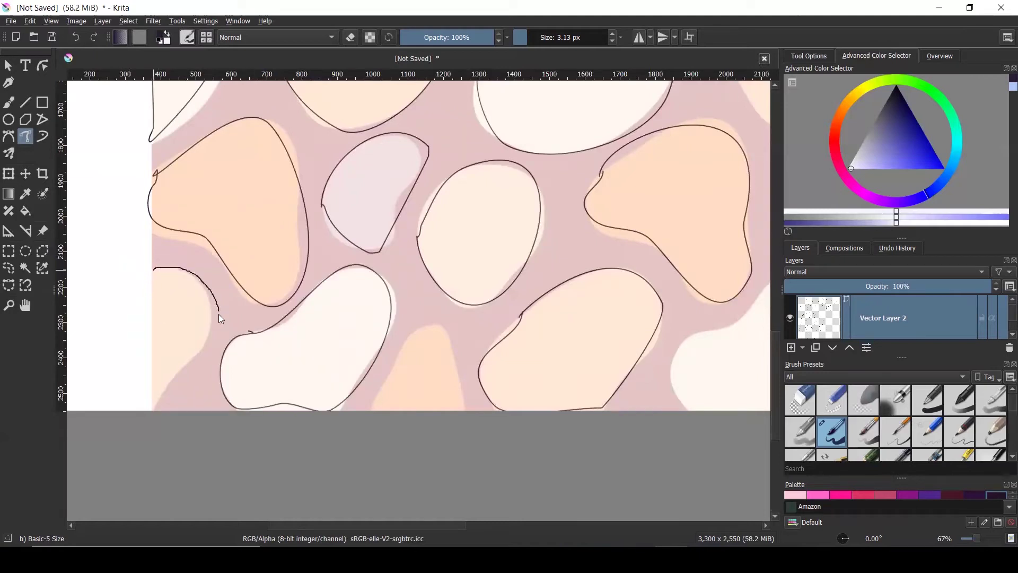
pyautogui.moveTo(153, 379); pyautogui.dragTo(154, 268)
pyautogui.moveTo(423, 328); pyautogui.dragTo(414, 334)
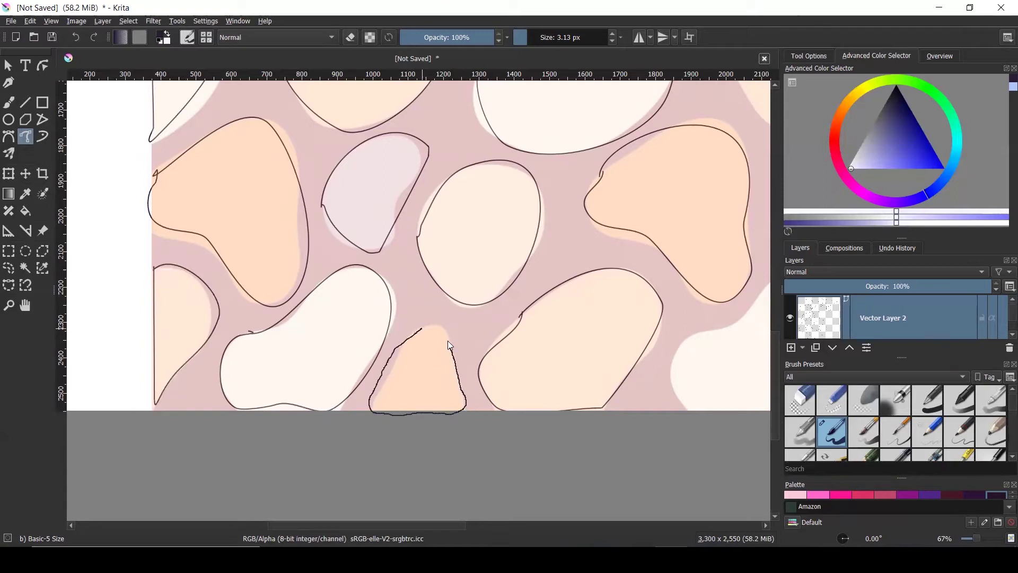
pyautogui.moveTo(421, 333); pyautogui.dragTo(423, 329)
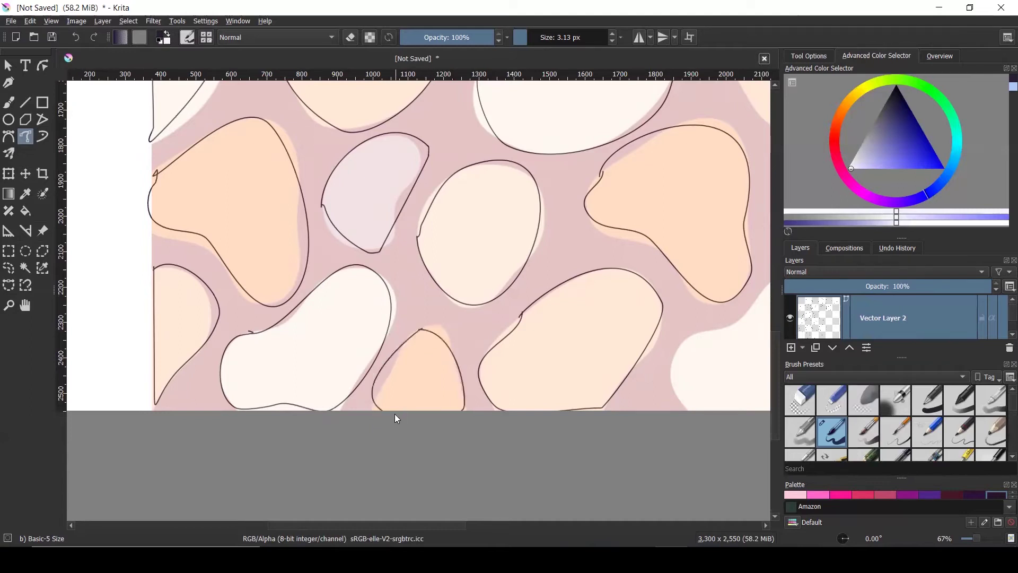
pyautogui.scroll(-3, 395, 414)
pyautogui.scroll(-2, 637, 353)
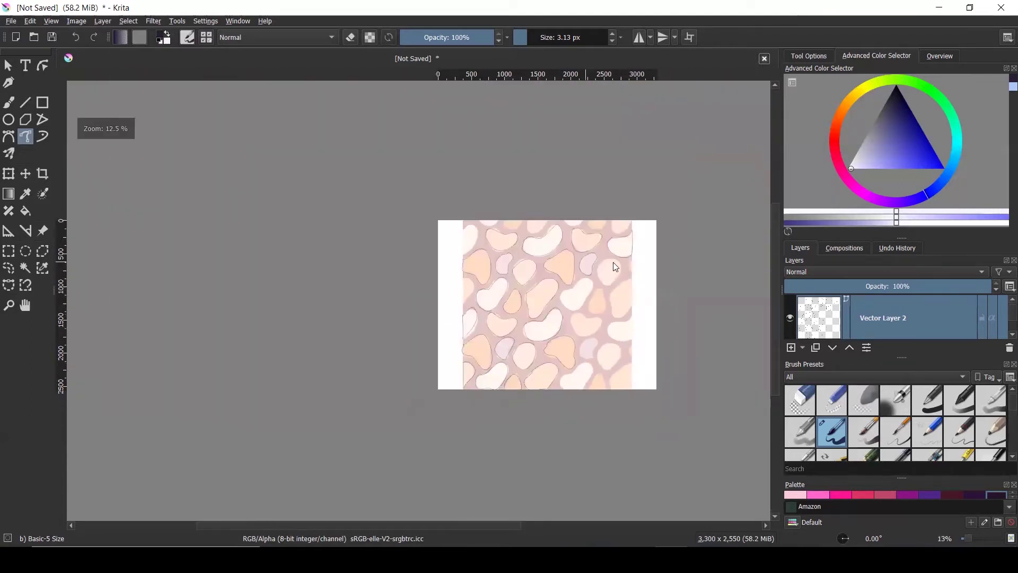
# Step: Undo a stray stroke drawn toward the lavender blob with Ctrl+Z
pyautogui.scroll(2, 616, 276)
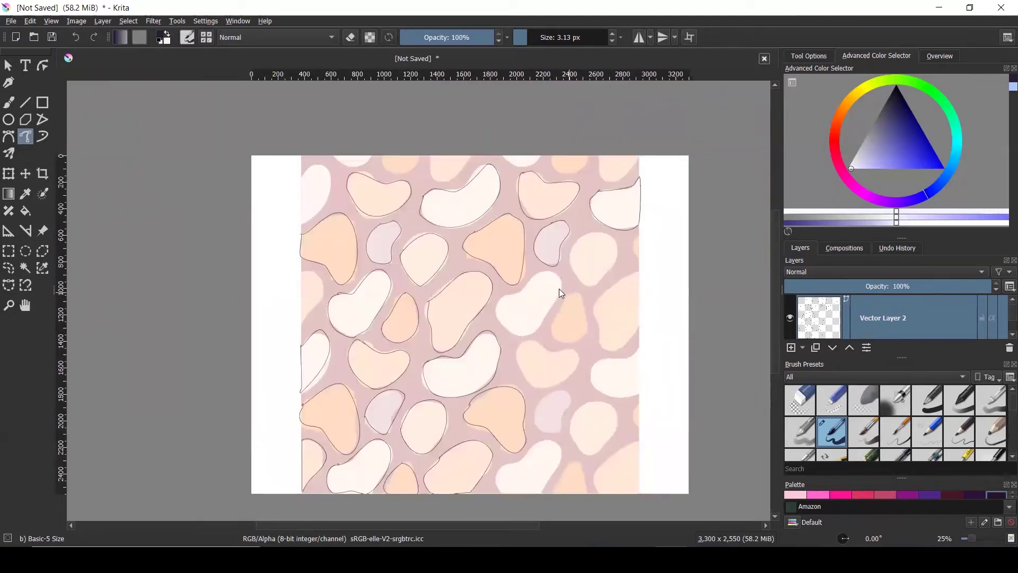
pyautogui.scroll(1, 559, 288)
pyautogui.moveTo(514, 289); pyautogui.dragTo(550, 260)
pyautogui.scroll(2, 549, 261)
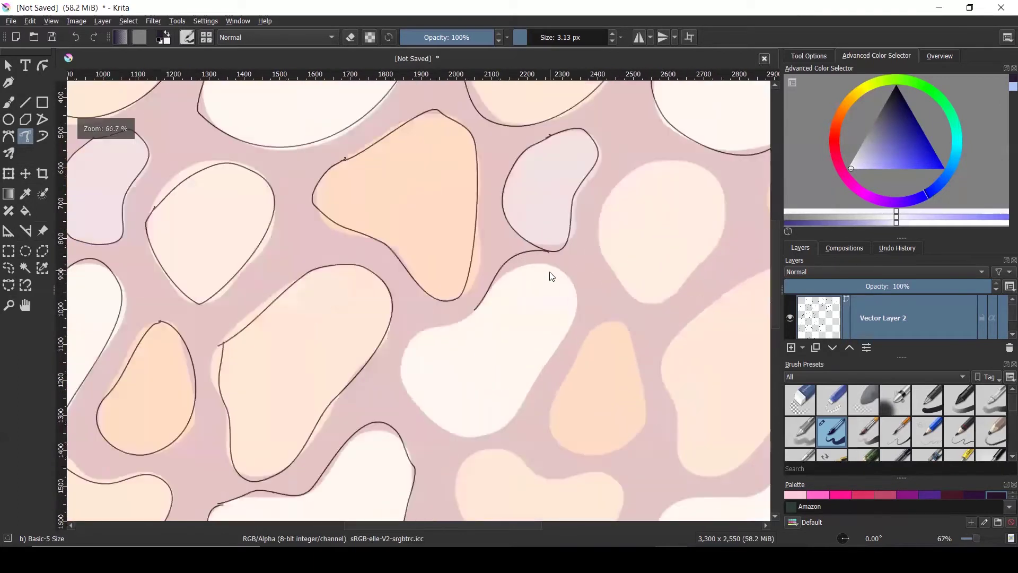
pyautogui.hotkey('ctrl', 'z')
# Step: Outline the white blob and close an outline around the peach blob beside it
pyautogui.moveTo(475, 317)
pyautogui.mouseDown()
pyautogui.moveTo(529, 268)
pyautogui.moveTo(555, 270)
pyautogui.moveTo(575, 294)
pyautogui.moveTo(575, 318)
pyautogui.moveTo(511, 417)
pyautogui.mouseUp()
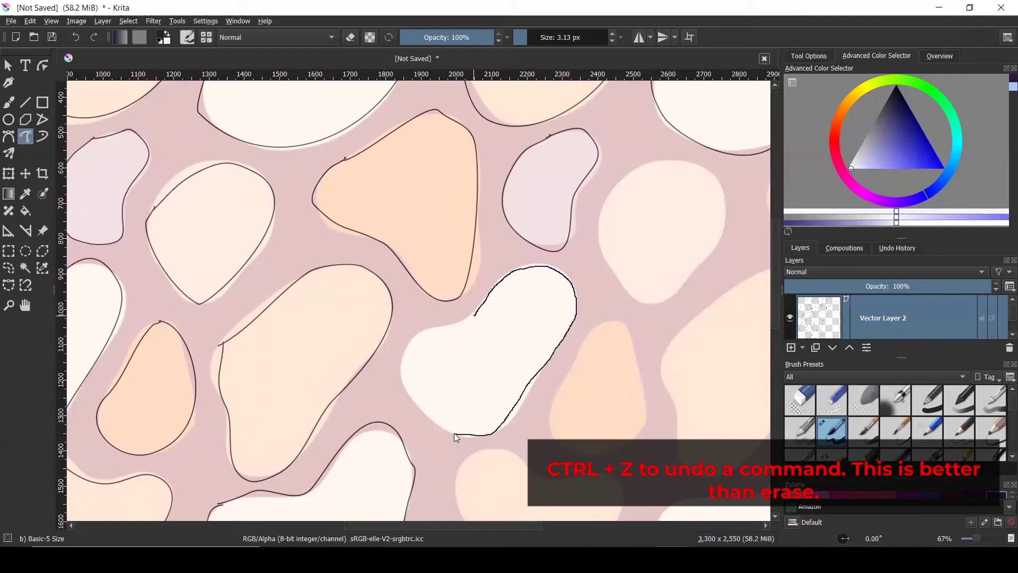
pyautogui.moveTo(401, 364)
pyautogui.mouseDown()
pyautogui.moveTo(419, 337)
pyautogui.moveTo(478, 313)
pyautogui.mouseUp()
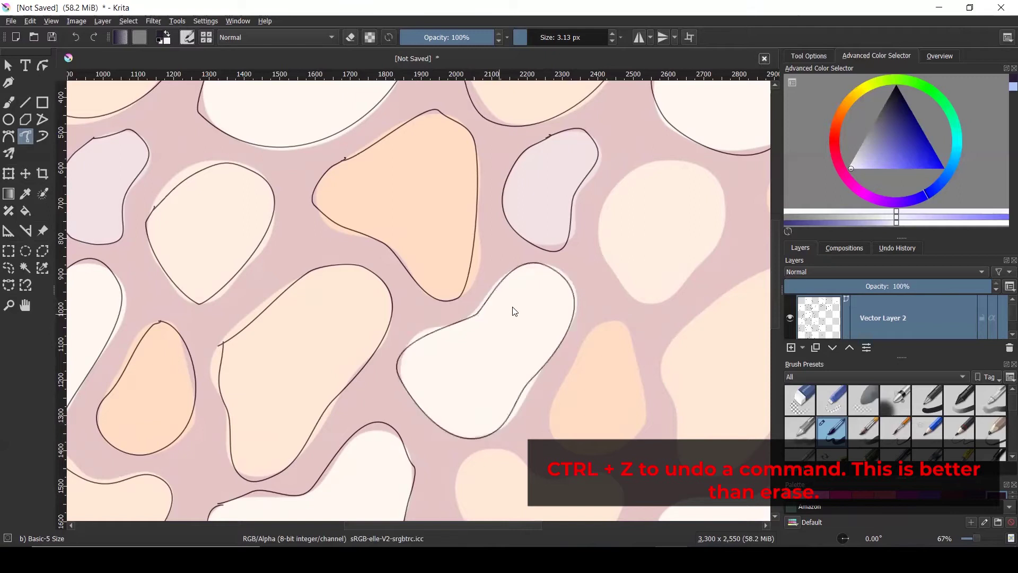
pyautogui.moveTo(601, 213); pyautogui.dragTo(611, 252)
pyautogui.moveTo(715, 191); pyautogui.dragTo(693, 170)
pyautogui.moveTo(616, 188); pyautogui.dragTo(599, 212)
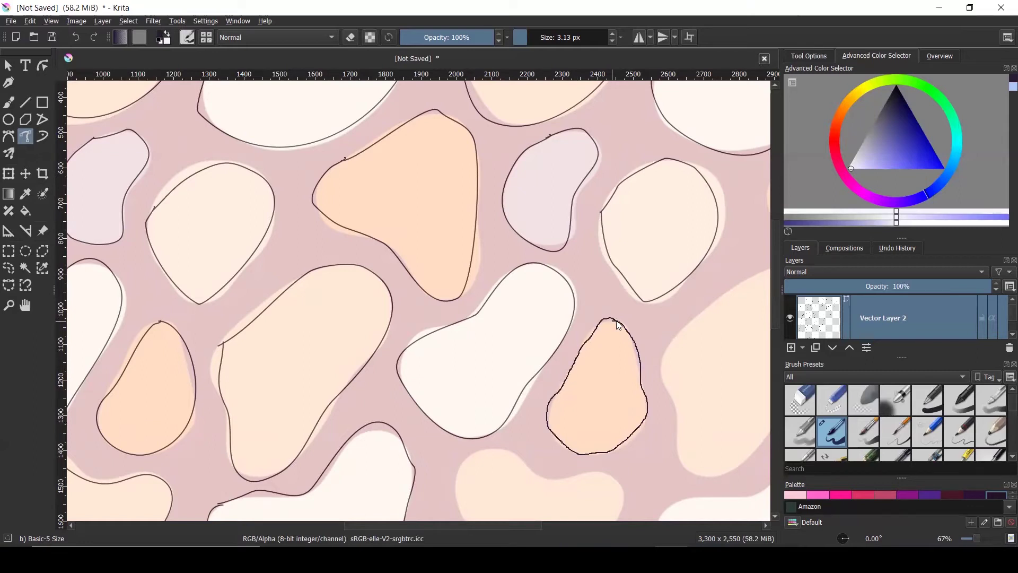
# Step: Trace closed outlines around the peach bean-shaped blob and the lavender blob
pyautogui.scroll(-2, 454, 209)
pyautogui.scroll(2, 502, 352)
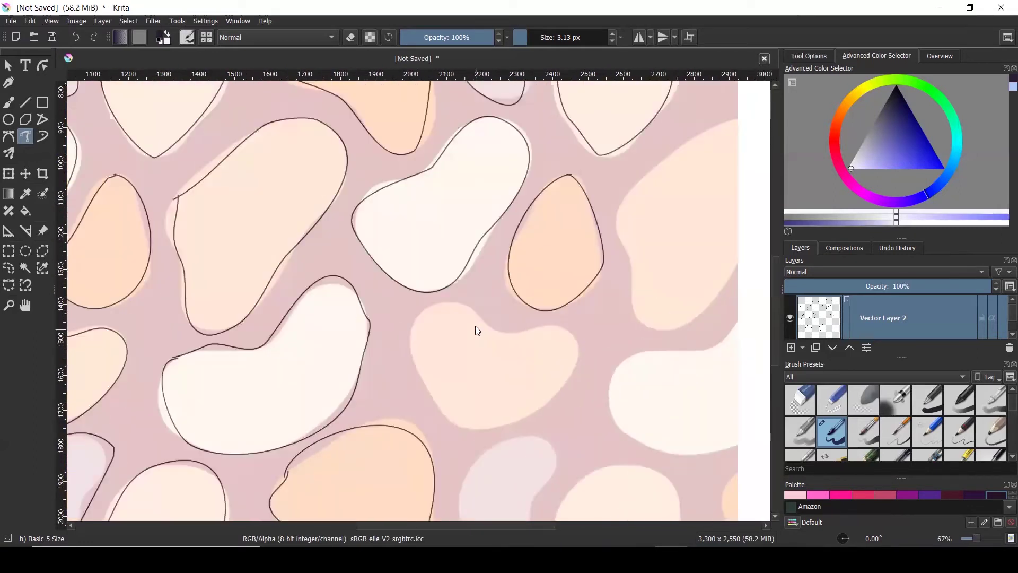
pyautogui.moveTo(477, 317); pyautogui.dragTo(486, 322)
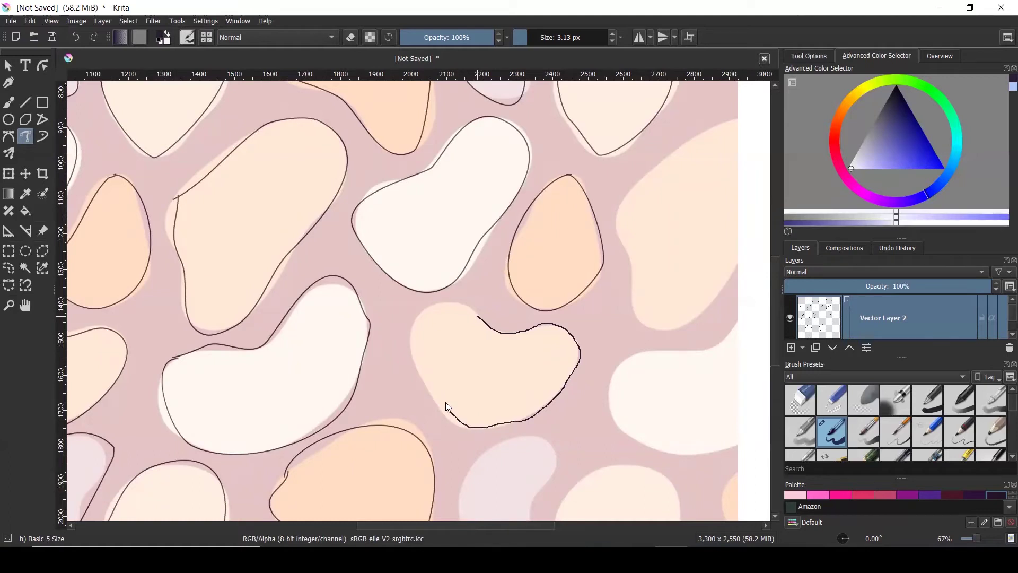
pyautogui.moveTo(448, 305); pyautogui.dragTo(478, 315)
pyautogui.scroll(-1, 483, 334)
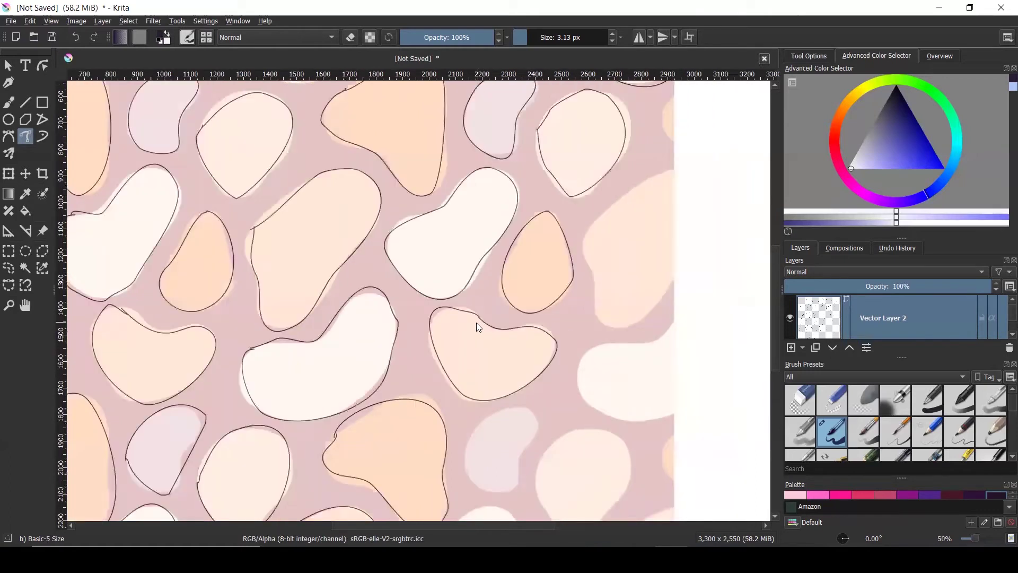
pyautogui.scroll(-1, 498, 432)
pyautogui.scroll(3, 523, 344)
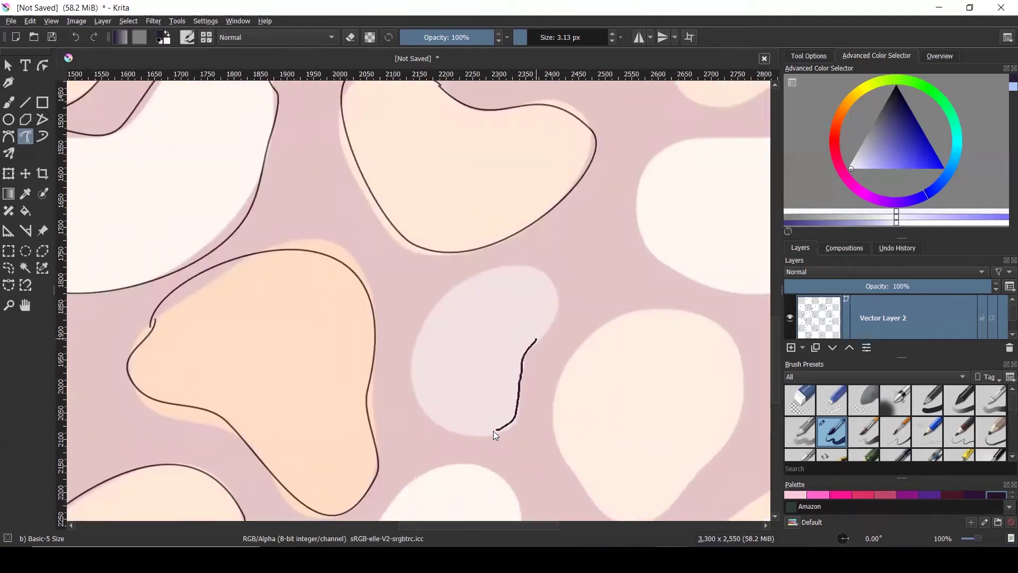
pyautogui.moveTo(448, 422); pyautogui.dragTo(426, 398)
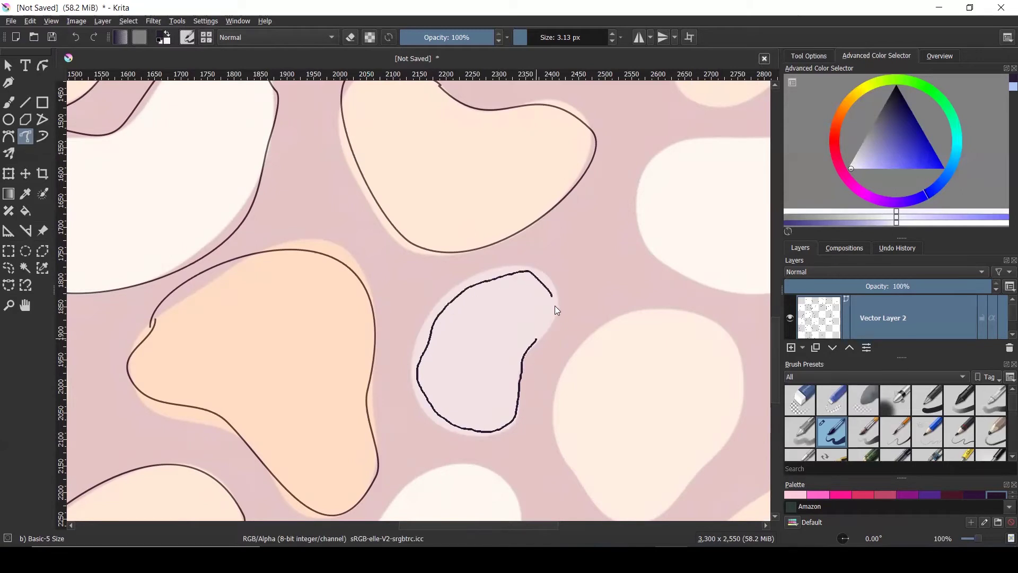
pyautogui.moveTo(540, 340); pyautogui.dragTo(531, 341)
# Step: Outline the large white blob at the right edge
pyautogui.scroll(-3, 334, 345)
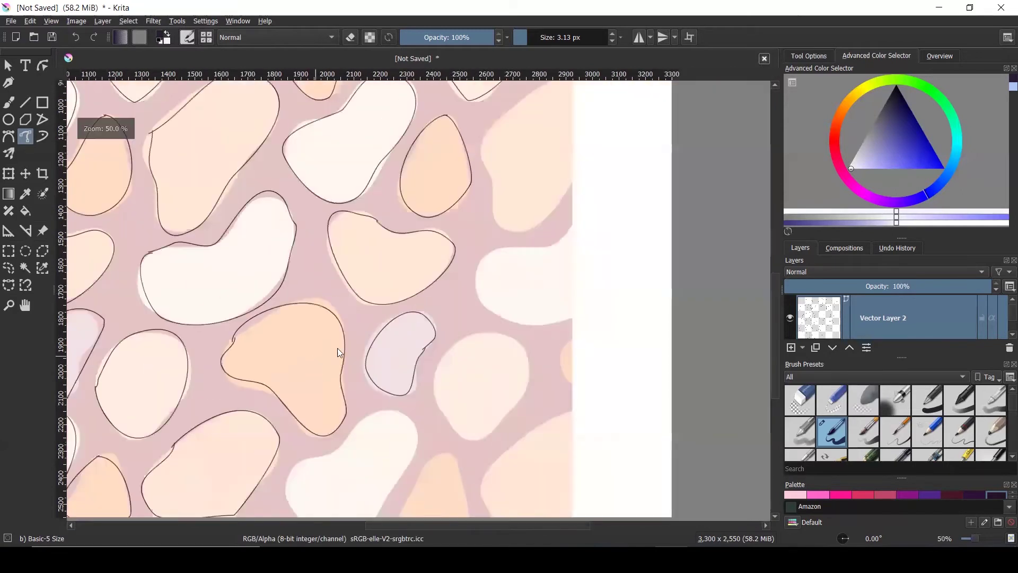
pyautogui.scroll(2, 492, 257)
pyautogui.moveTo(509, 248)
pyautogui.mouseDown()
pyautogui.moveTo(472, 284)
pyautogui.moveTo(467, 319)
pyautogui.mouseUp()
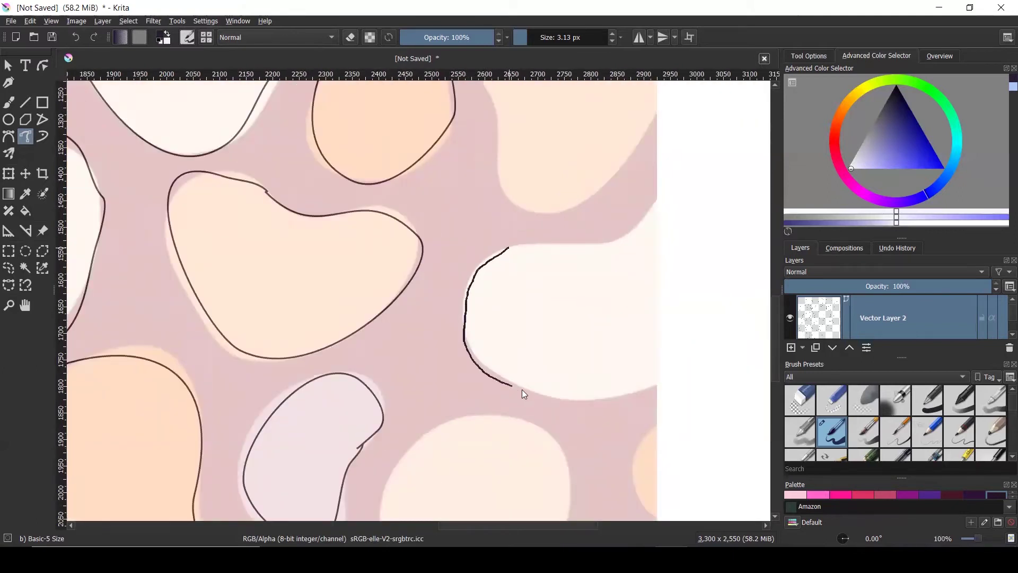
pyautogui.moveTo(656, 383); pyautogui.dragTo(658, 201)
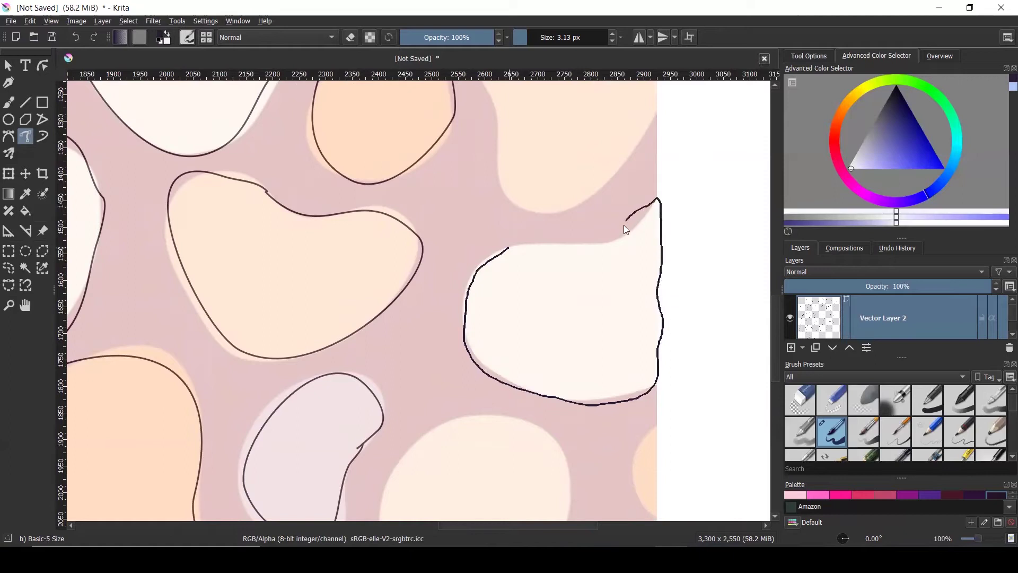
pyautogui.moveTo(573, 254); pyautogui.dragTo(505, 251)
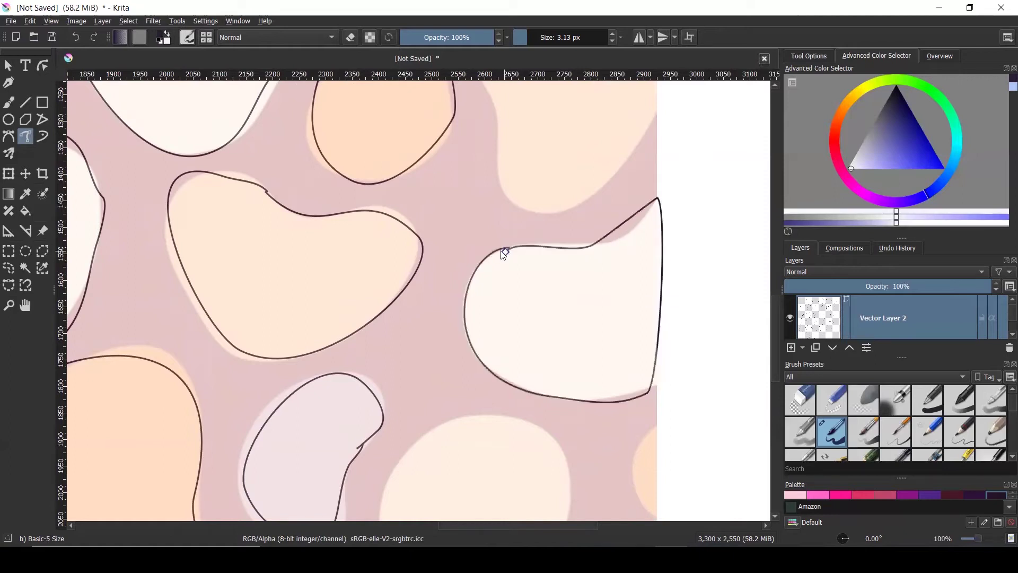
pyautogui.scroll(-5, 488, 298)
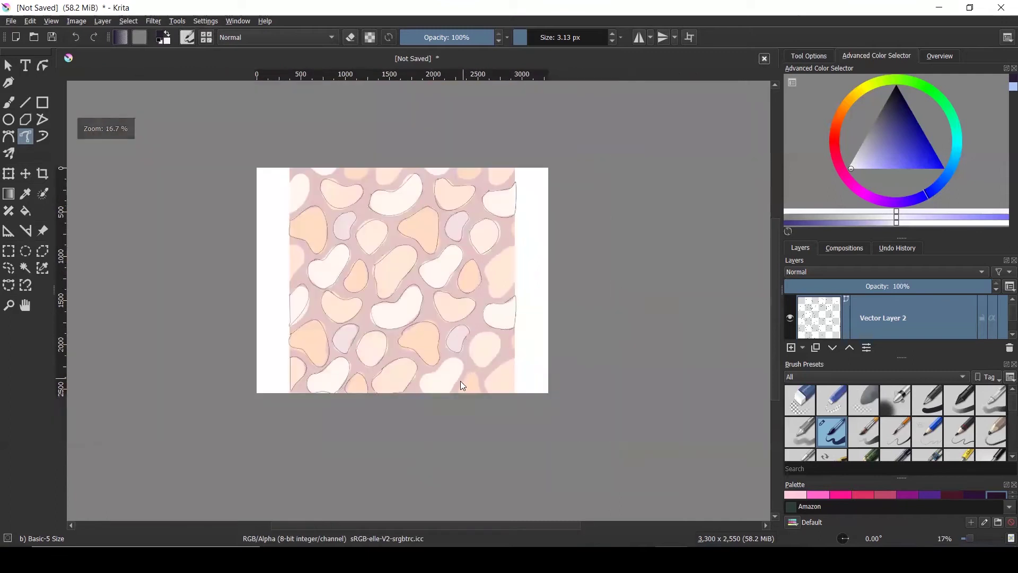
# Step: Close the white blob's outline and trace around the next peach blob
pyautogui.scroll(4, 451, 397)
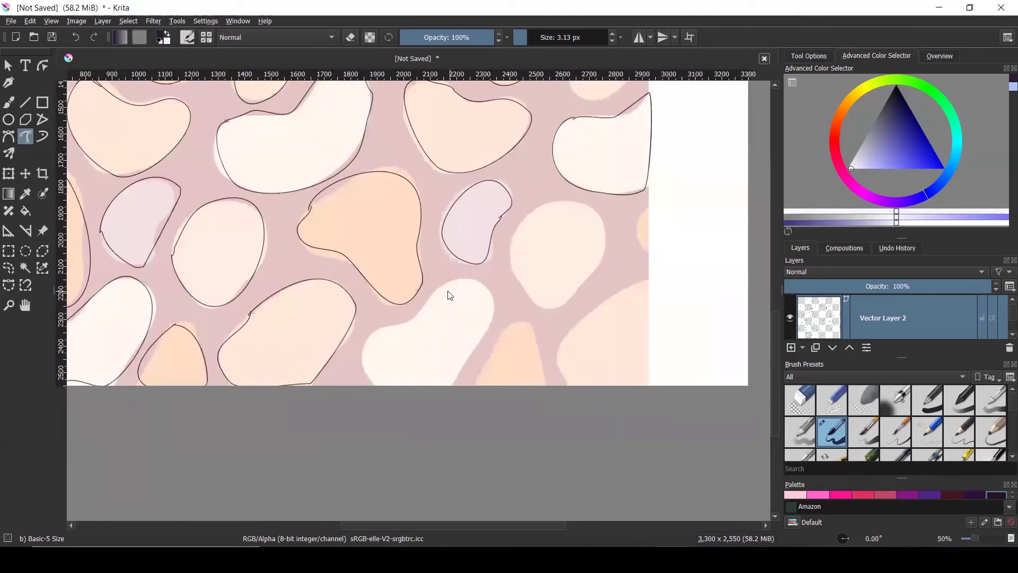
pyautogui.moveTo(494, 301); pyautogui.dragTo(486, 333)
pyautogui.moveTo(365, 358)
pyautogui.mouseDown()
pyautogui.moveTo(382, 332)
pyautogui.moveTo(418, 318)
pyautogui.moveTo(436, 286)
pyautogui.mouseUp()
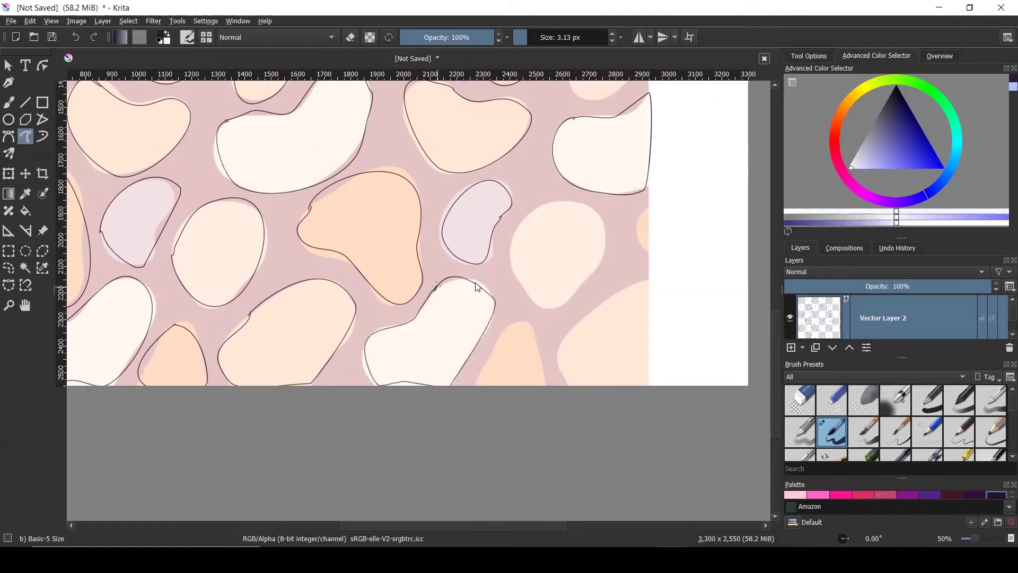
pyautogui.moveTo(542, 204); pyautogui.dragTo(602, 224)
pyautogui.moveTo(586, 281); pyautogui.dragTo(566, 301)
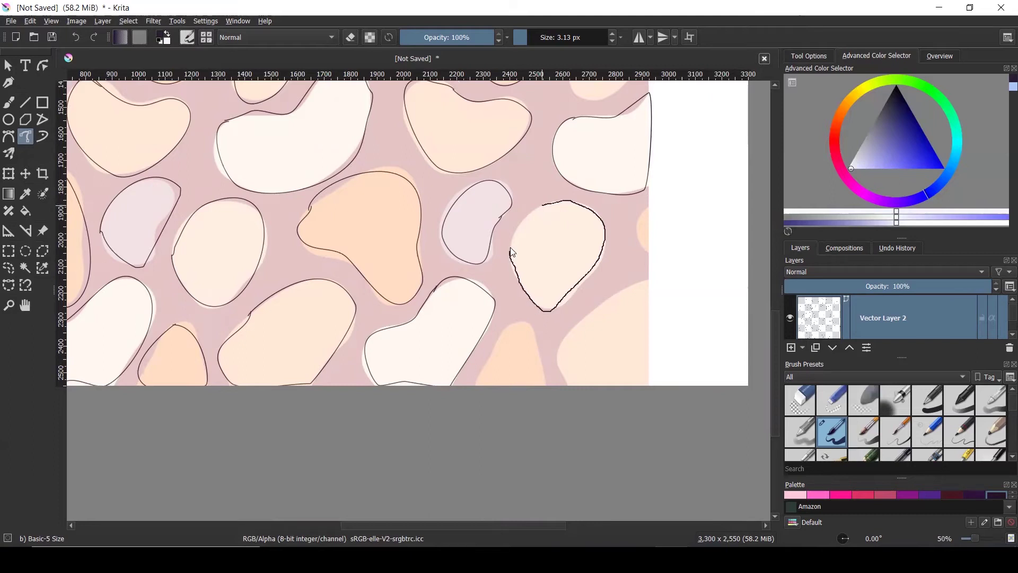
pyautogui.moveTo(540, 212); pyautogui.dragTo(543, 209)
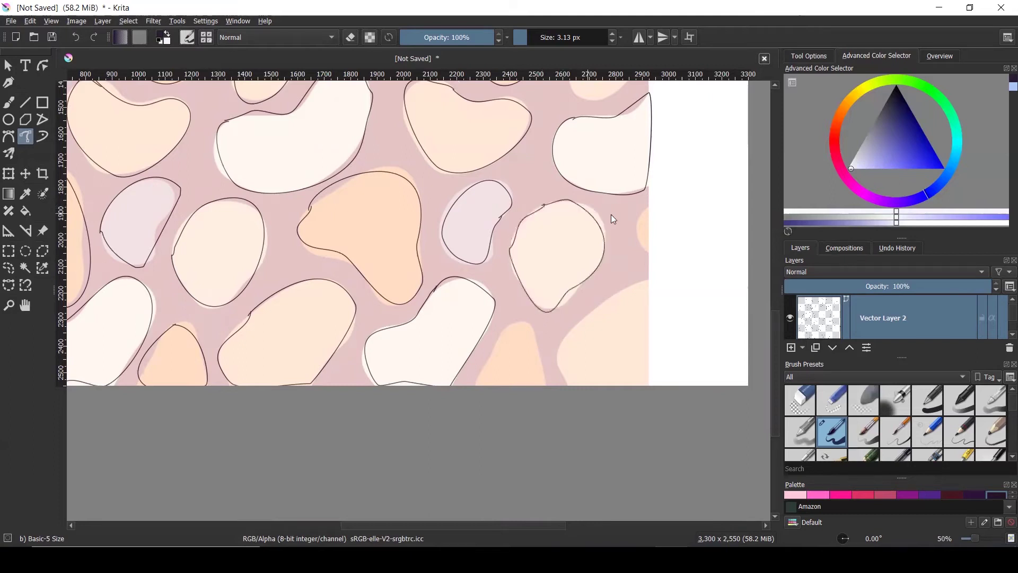
# Step: Outline the blob at the bottom edge and the large bottom-right blob, checking the full image
pyautogui.moveTo(523, 319); pyautogui.dragTo(541, 355)
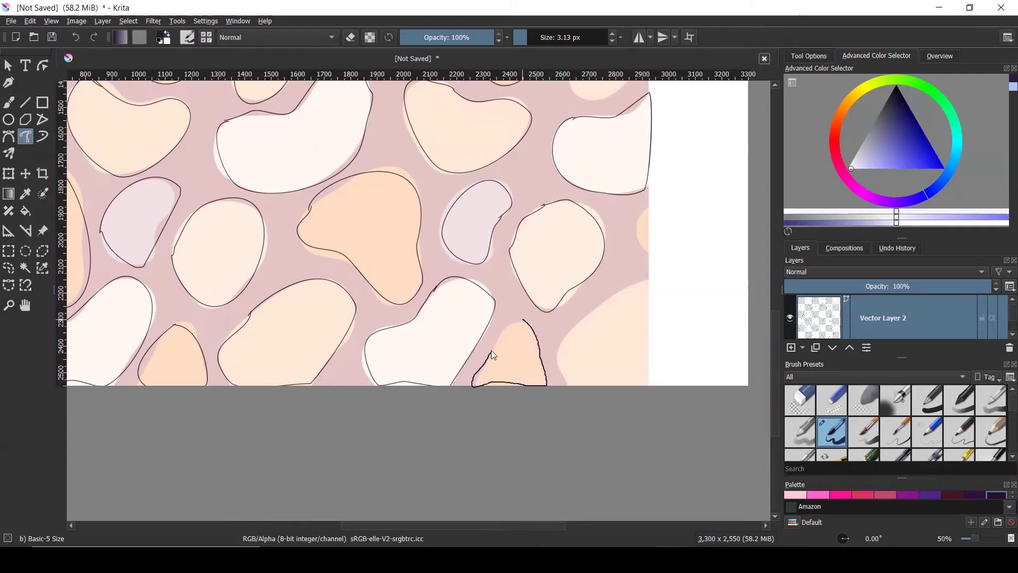
pyautogui.moveTo(524, 324); pyautogui.dragTo(532, 327)
pyautogui.press('-')
pyautogui.press('-')
pyautogui.press('+')
pyautogui.press('+')
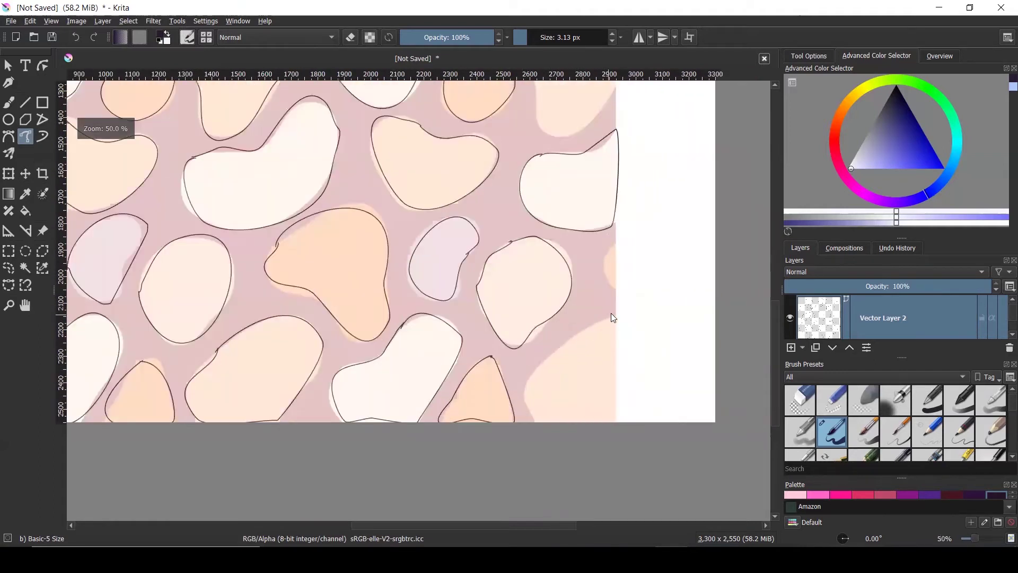
pyautogui.moveTo(617, 322); pyautogui.dragTo(536, 374)
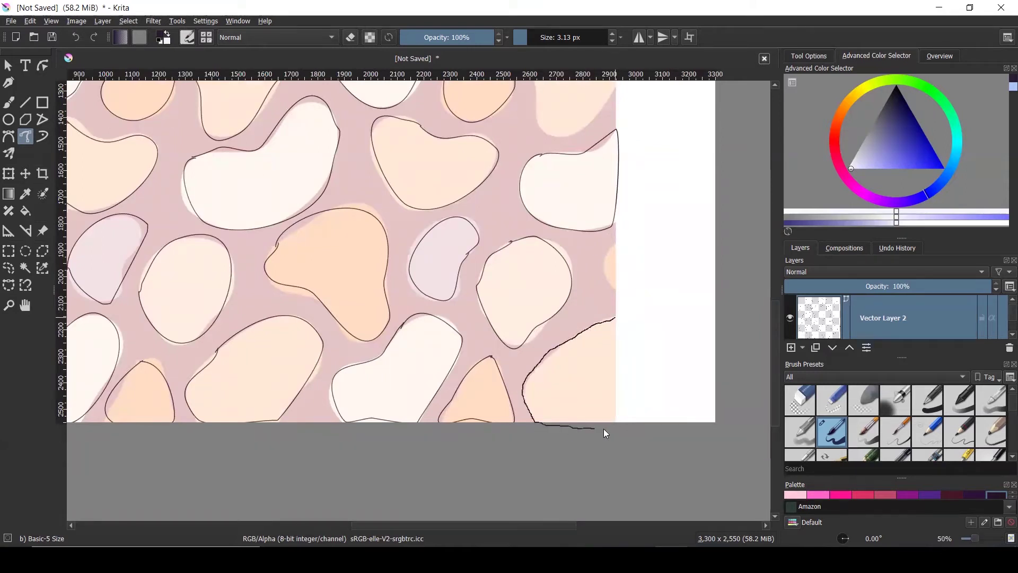
pyautogui.moveTo(617, 415); pyautogui.dragTo(616, 313)
pyautogui.scroll(-4, 615, 312)
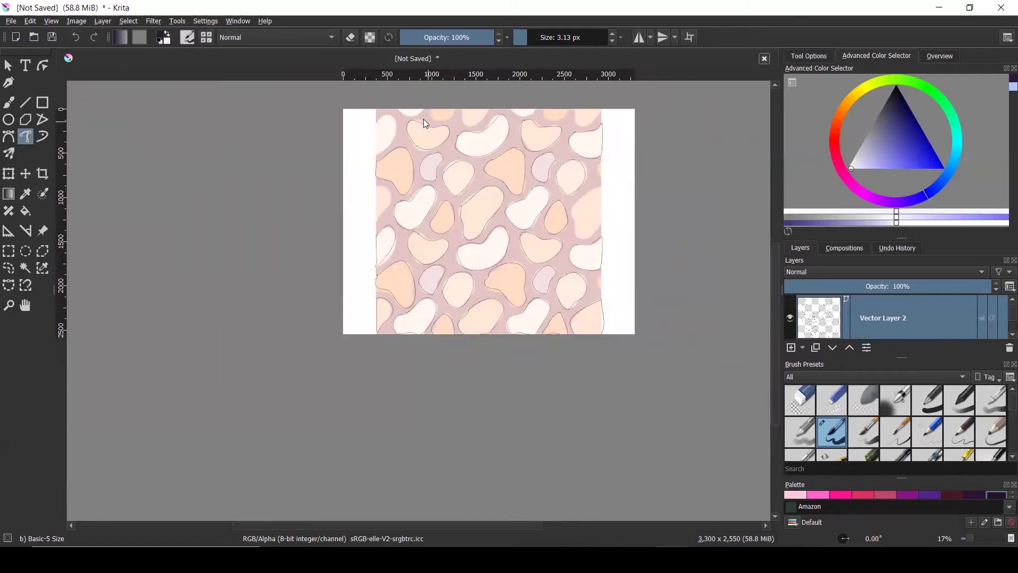
# Step: Trace a closed outline around the blob at the right edge up to the canvas border
pyautogui.scroll(3, 576, 168)
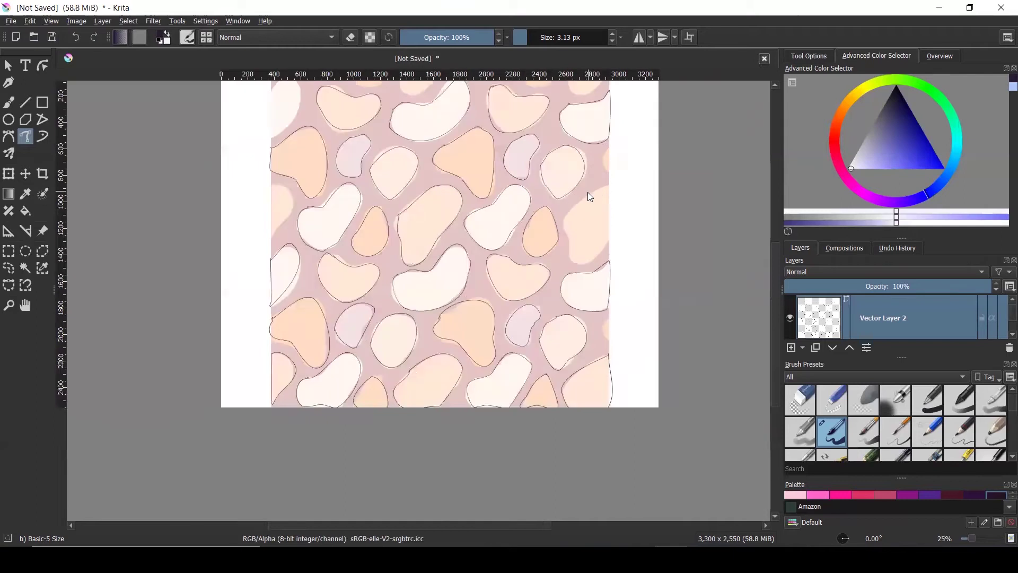
pyautogui.moveTo(545, 237); pyautogui.dragTo(547, 319)
pyautogui.moveTo(626, 307); pyautogui.dragTo(631, 182)
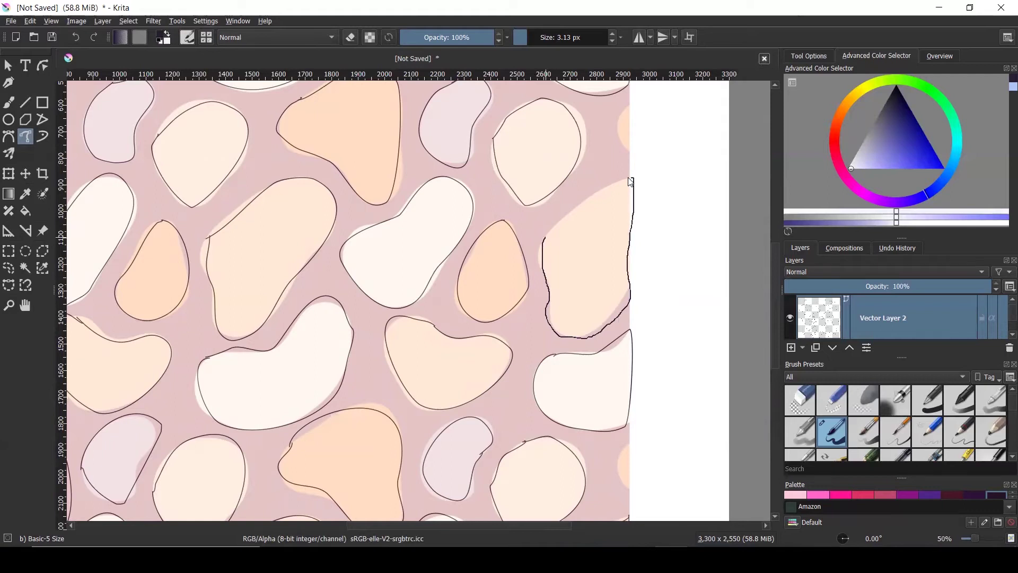
pyautogui.moveTo(549, 232); pyautogui.dragTo(545, 248)
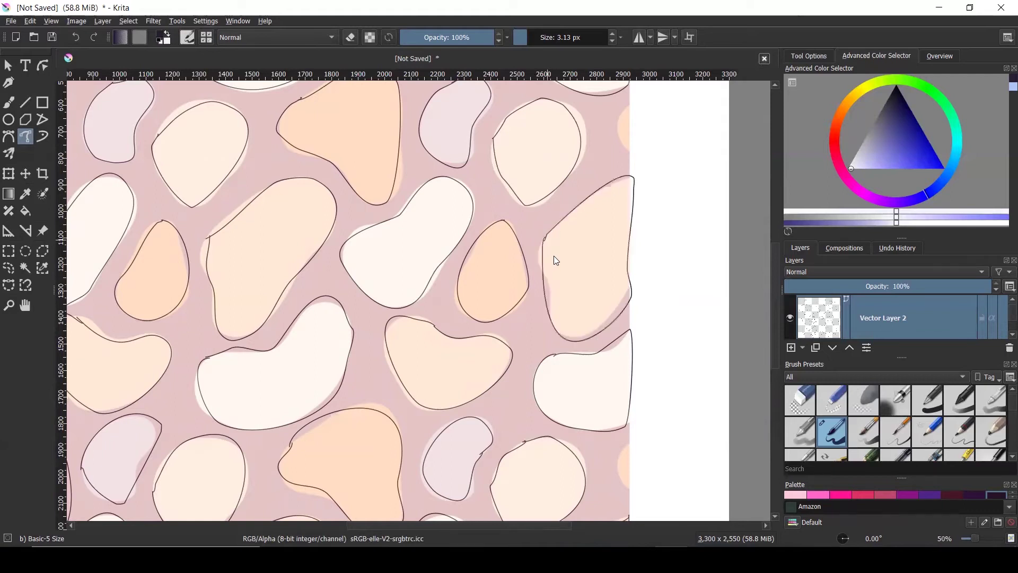
# Step: Outline the cut-off top-left corner blob and the next two top-edge blobs
pyautogui.scroll(-3, 565, 326)
pyautogui.scroll(3, 315, 293)
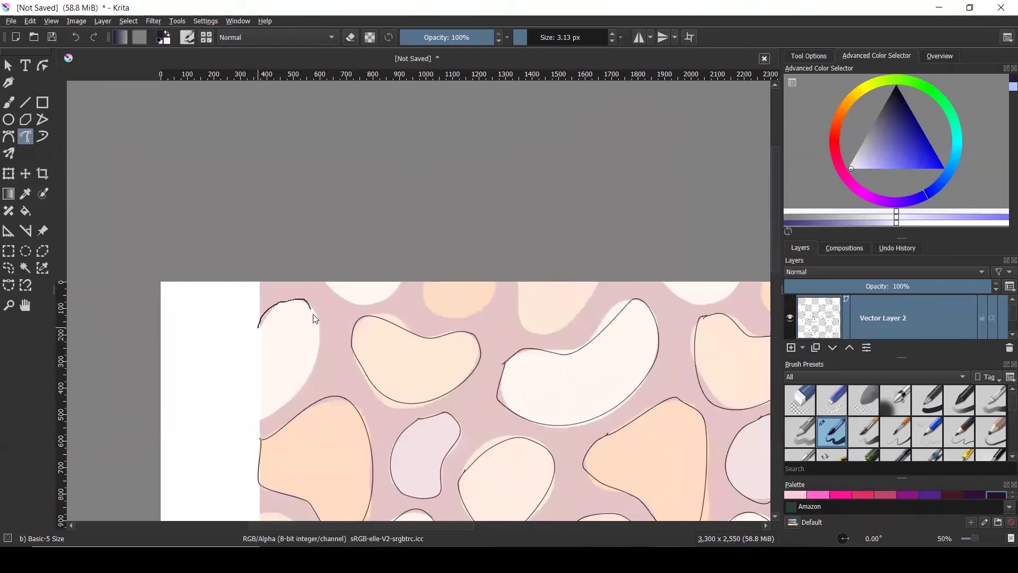
pyautogui.moveTo(301, 388)
pyautogui.mouseDown()
pyautogui.moveTo(273, 409)
pyautogui.moveTo(256, 391)
pyautogui.moveTo(258, 324)
pyautogui.mouseUp()
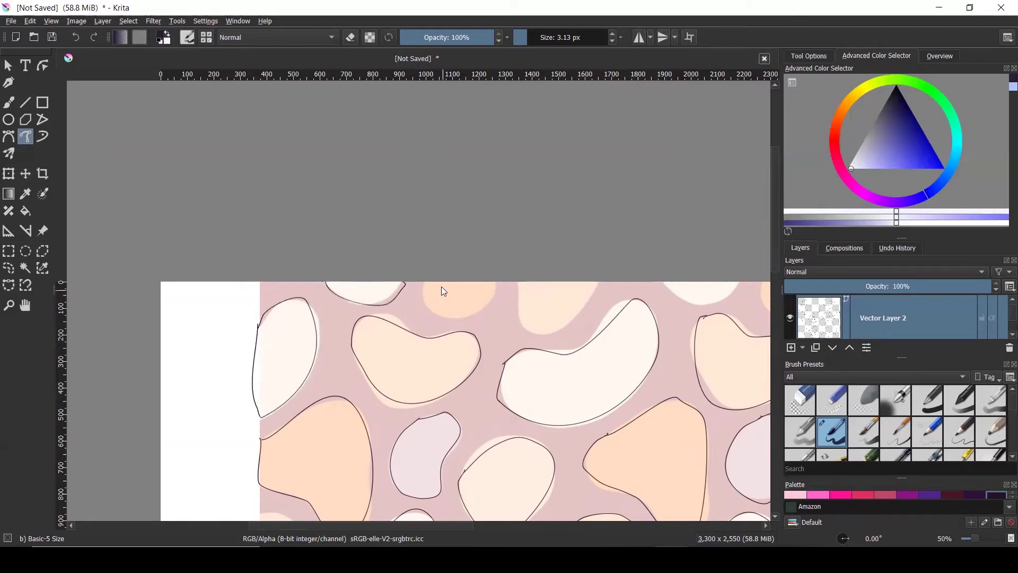
pyautogui.moveTo(428, 281)
pyautogui.mouseDown()
pyautogui.moveTo(432, 311)
pyautogui.moveTo(456, 324)
pyautogui.mouseUp()
pyautogui.moveTo(427, 279); pyautogui.dragTo(428, 281)
pyautogui.moveTo(517, 281); pyautogui.dragTo(517, 280)
# Step: Close an outline around another blob cut by the top edge
pyautogui.scroll(-2, 266, 300)
pyautogui.scroll(5, 525, 305)
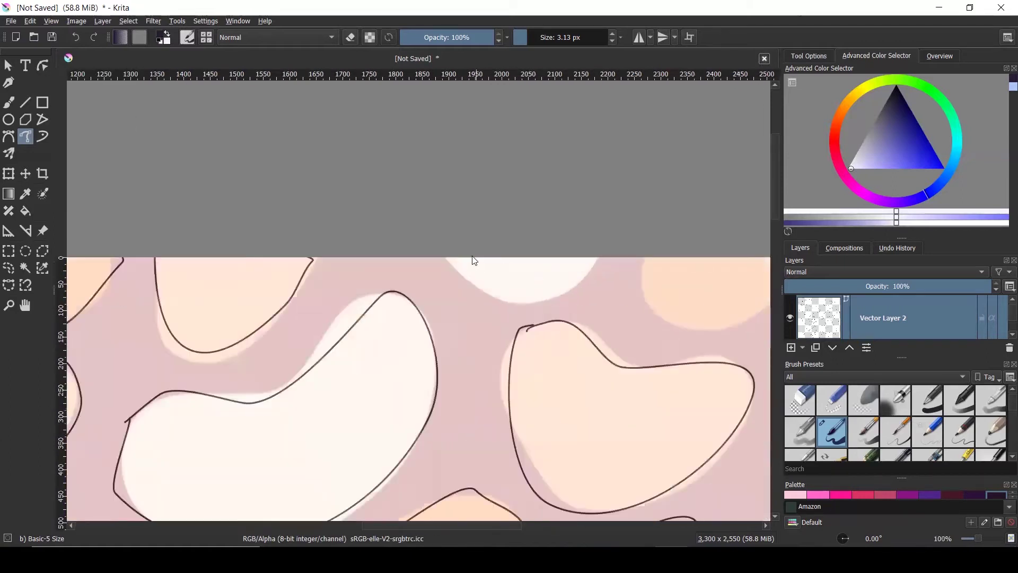
pyautogui.moveTo(445, 259); pyautogui.dragTo(462, 281)
pyautogui.moveTo(595, 256); pyautogui.dragTo(521, 254)
pyautogui.moveTo(458, 256); pyautogui.dragTo(445, 259)
# Step: Outline the peach top-edge blob and the cut-off blob near the top-right corner
pyautogui.scroll(-2, 268, 275)
pyautogui.scroll(2, 480, 276)
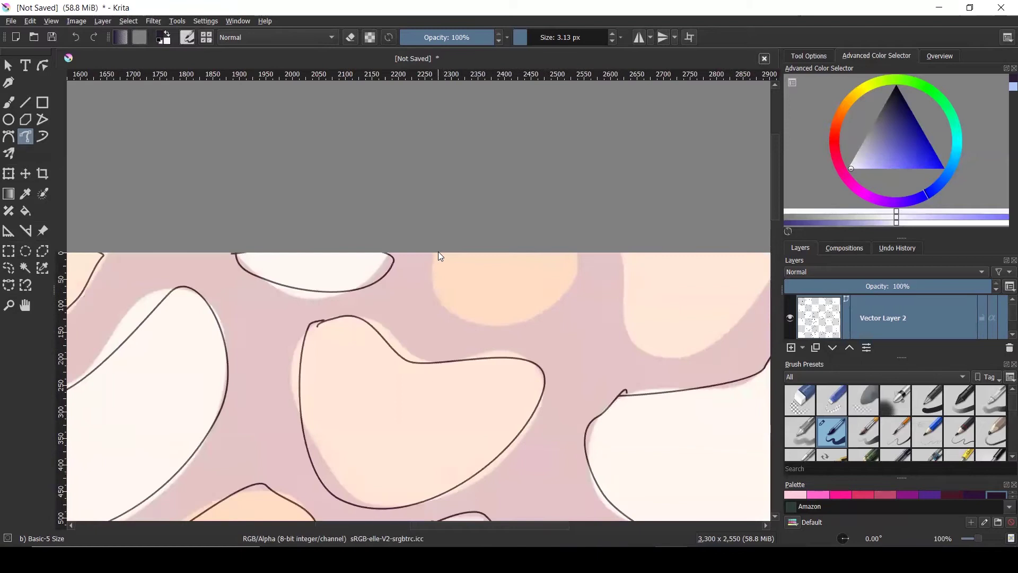
pyautogui.moveTo(432, 280); pyautogui.dragTo(436, 299)
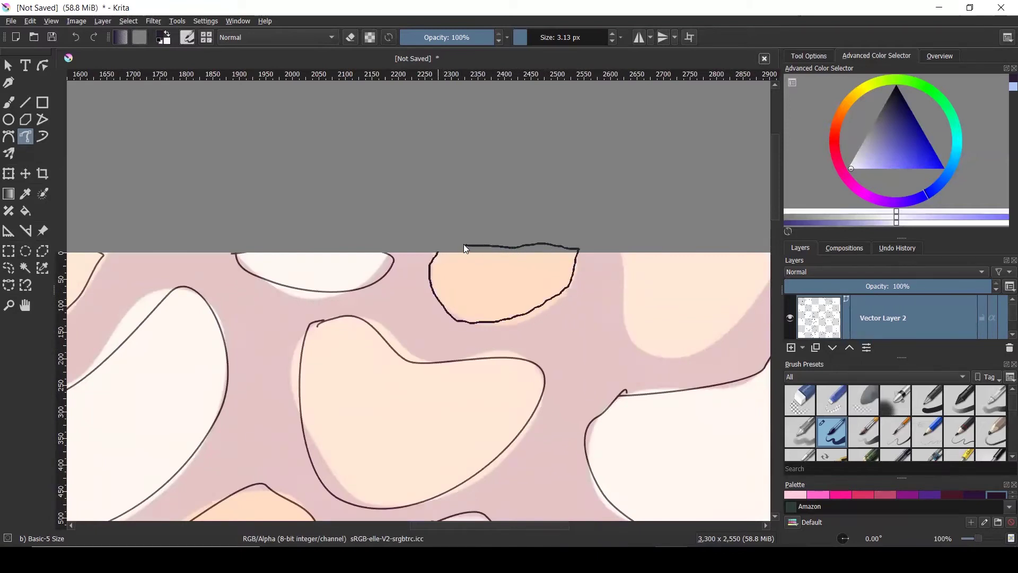
pyautogui.moveTo(440, 257); pyautogui.dragTo(439, 255)
pyautogui.scroll(-1, 318, 281)
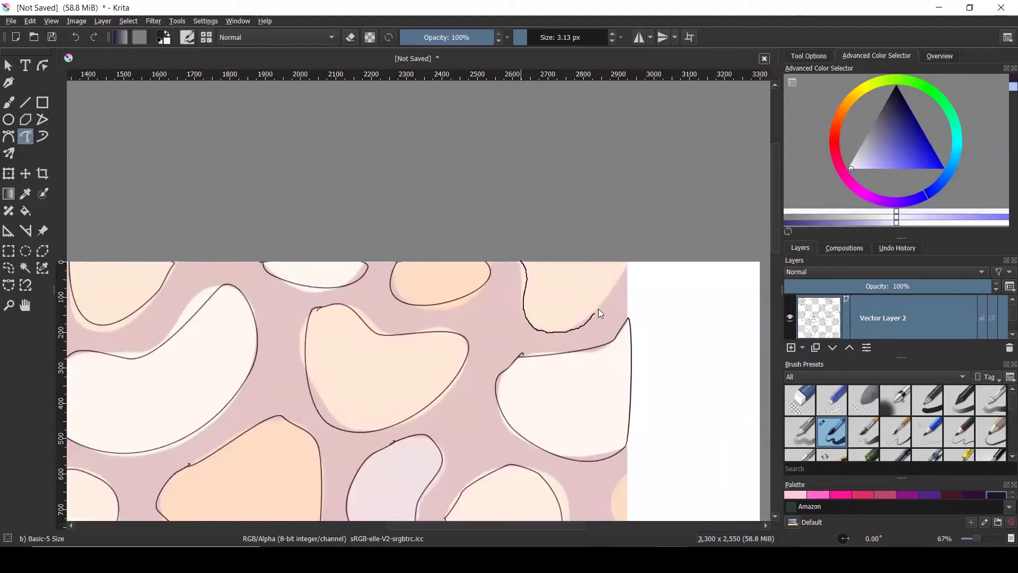
pyautogui.moveTo(627, 264); pyautogui.dragTo(521, 259)
pyautogui.scroll(-2, 636, 196)
# Step: At 100% zoom, trace a freehand outline around the peach blob cut off at the pattern's left edge
pyautogui.scroll(-2, 638, 204)
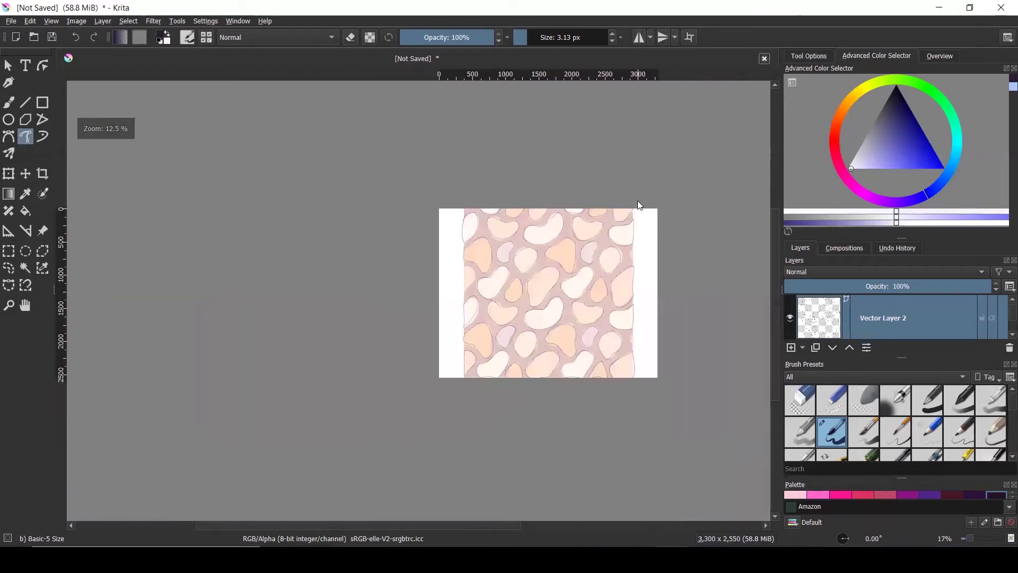
pyautogui.scroll(2, 656, 376)
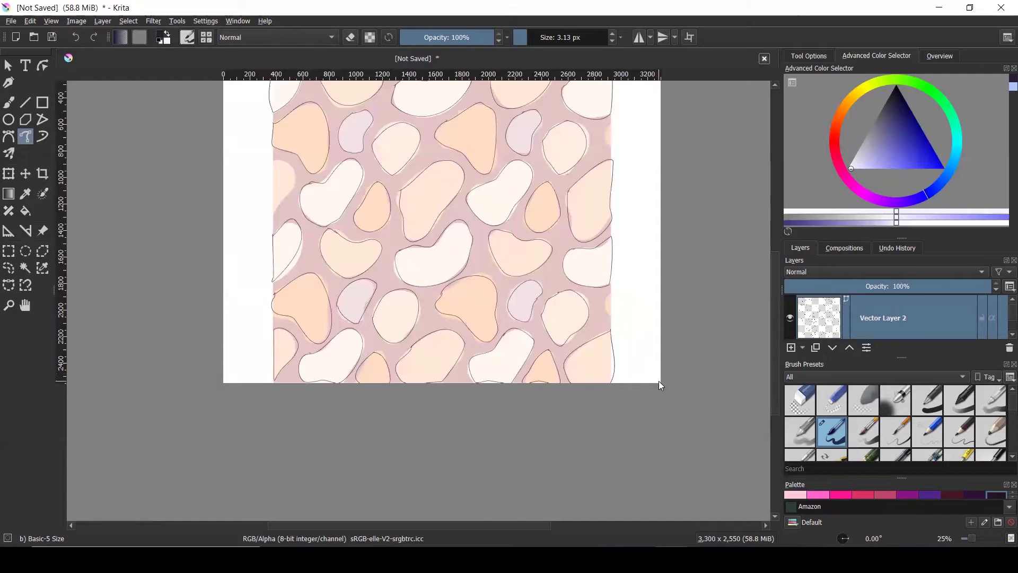
pyautogui.scroll(-1, 658, 381)
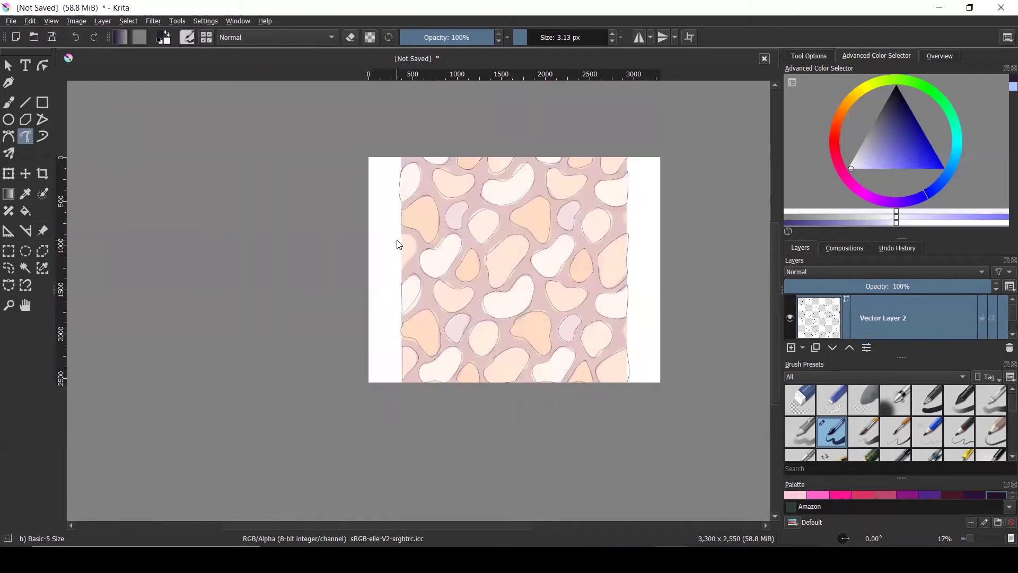
pyautogui.press('1')
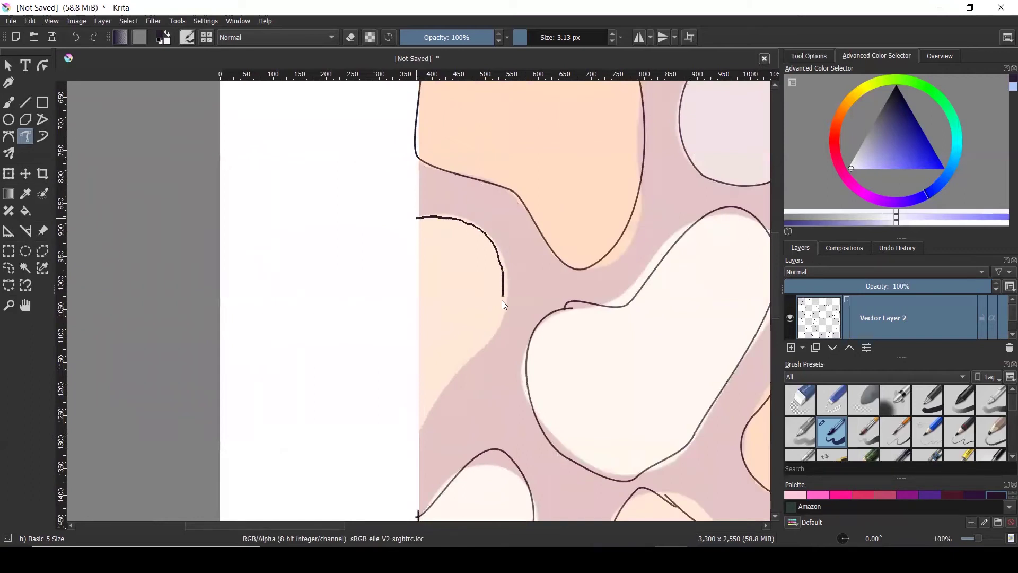
pyautogui.moveTo(415, 428)
pyautogui.mouseDown()
pyautogui.moveTo(424, 334)
pyautogui.moveTo(421, 220)
pyautogui.mouseUp()
pyautogui.scroll(-5, 438, 220)
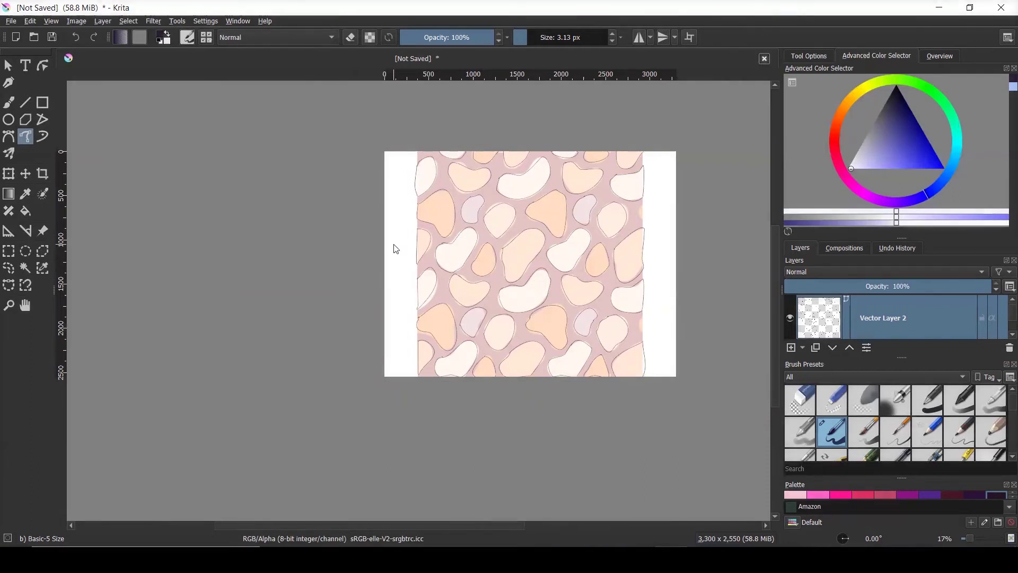
pyautogui.hotkey('ctrl', 's')
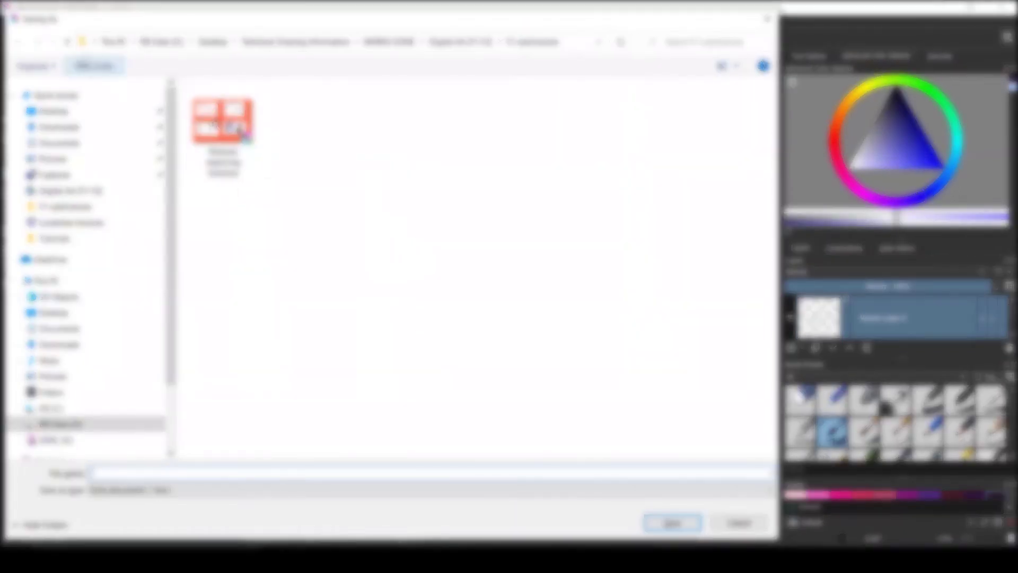
# Step: Save the drawing as Free Hand Tool Demonstration.kra in the Digital Art (F1-F2) folder
pyautogui.click(67, 42)
pyautogui.scroll(-5, 451, 307)
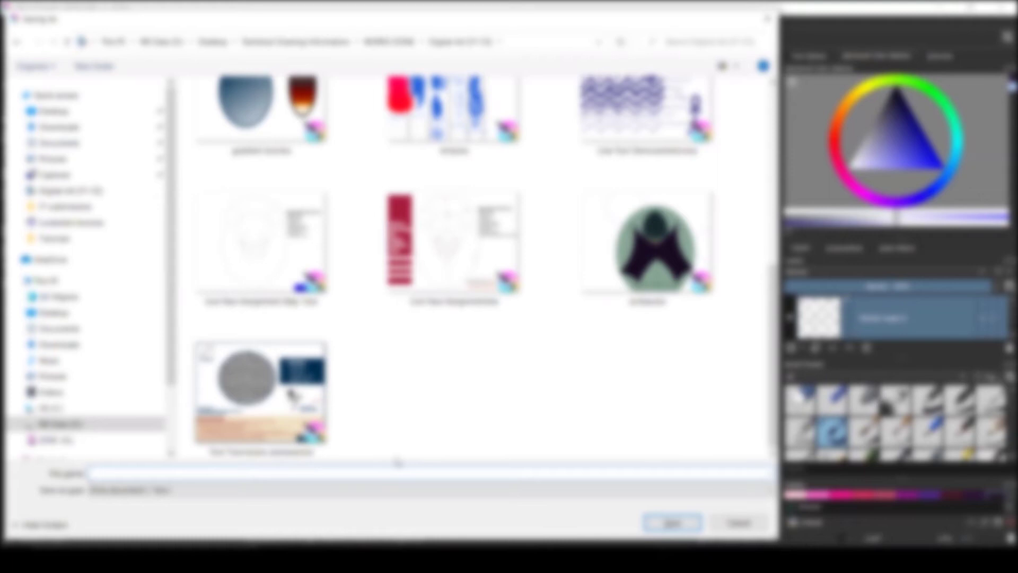
pyautogui.write('Test')
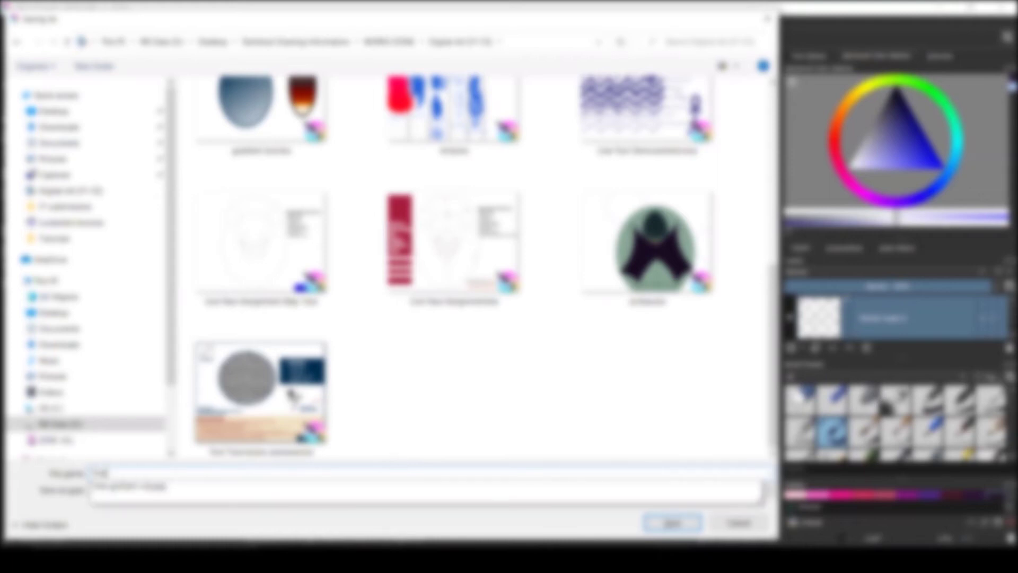
pyautogui.write(' 01')
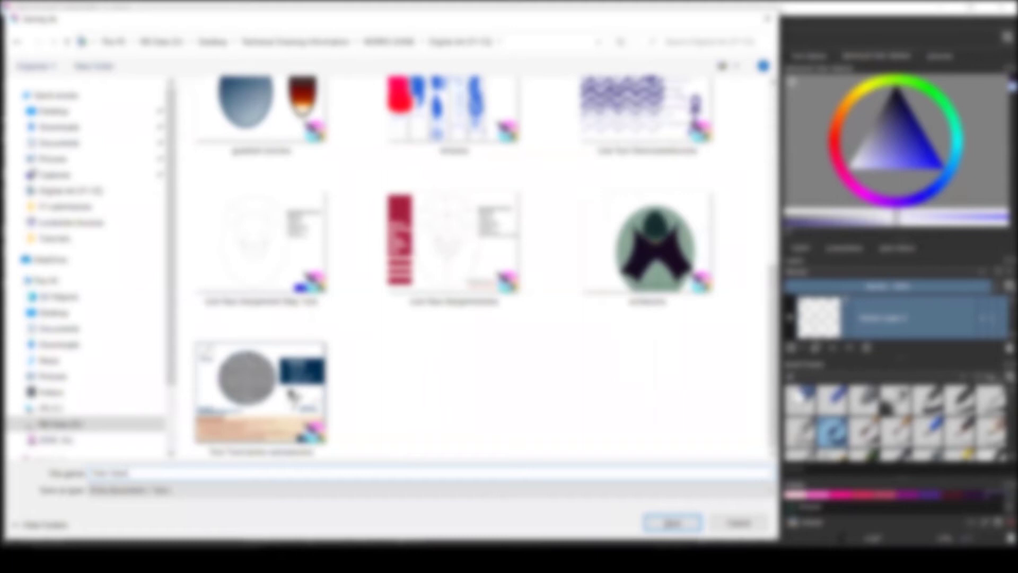
pyautogui.write(' Kriteding')
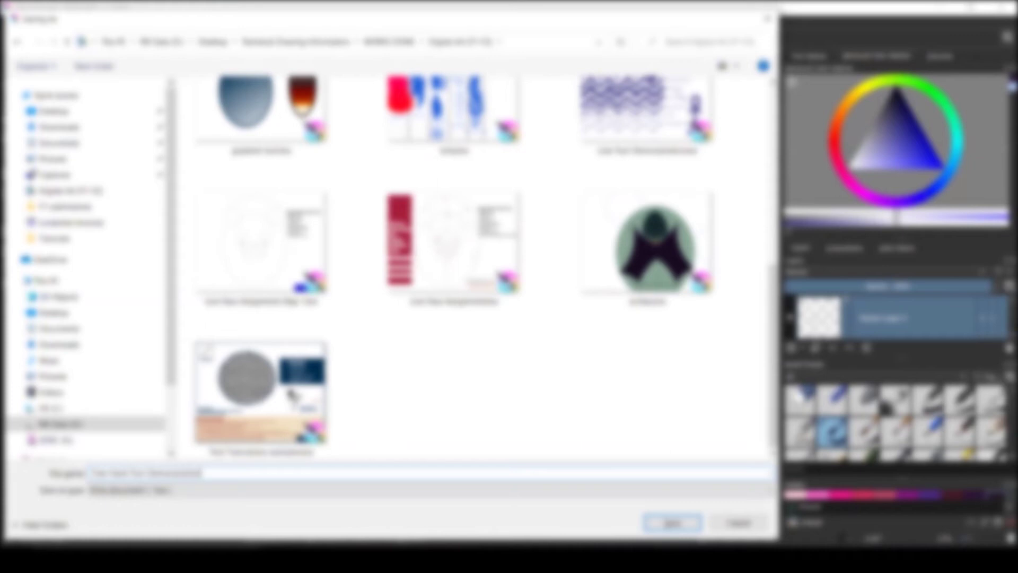
pyautogui.click(671, 523)
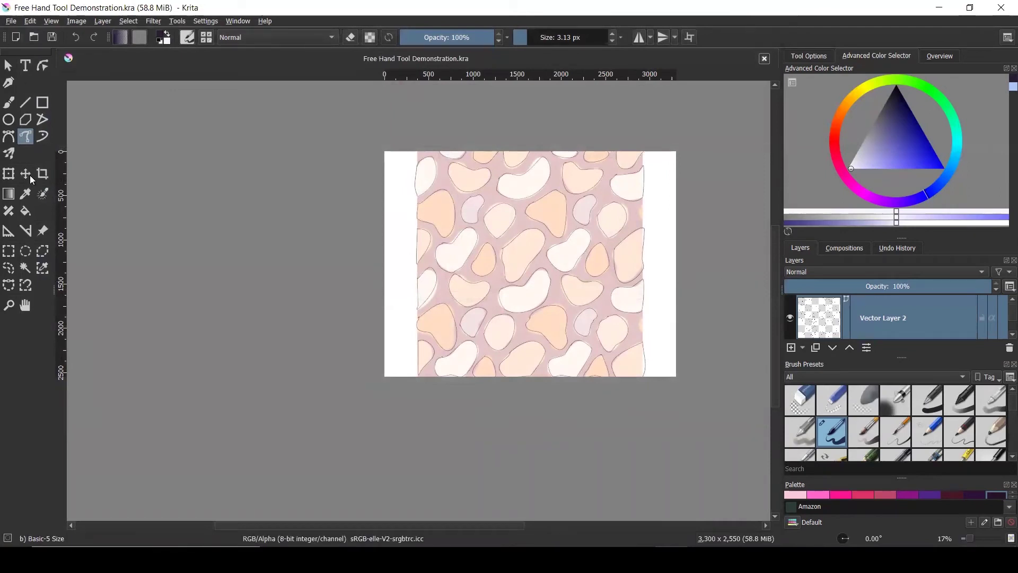
# Step: Select the reference pattern image and fade its opacity to 0% to preview the outlines alone
pyautogui.click(42, 230)
pyautogui.click(475, 155)
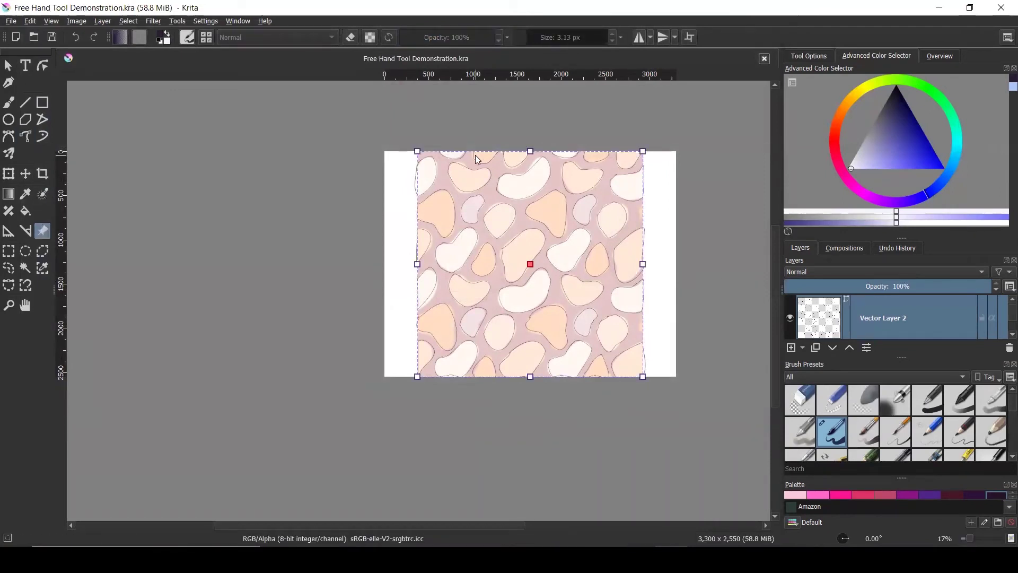
pyautogui.click(826, 53)
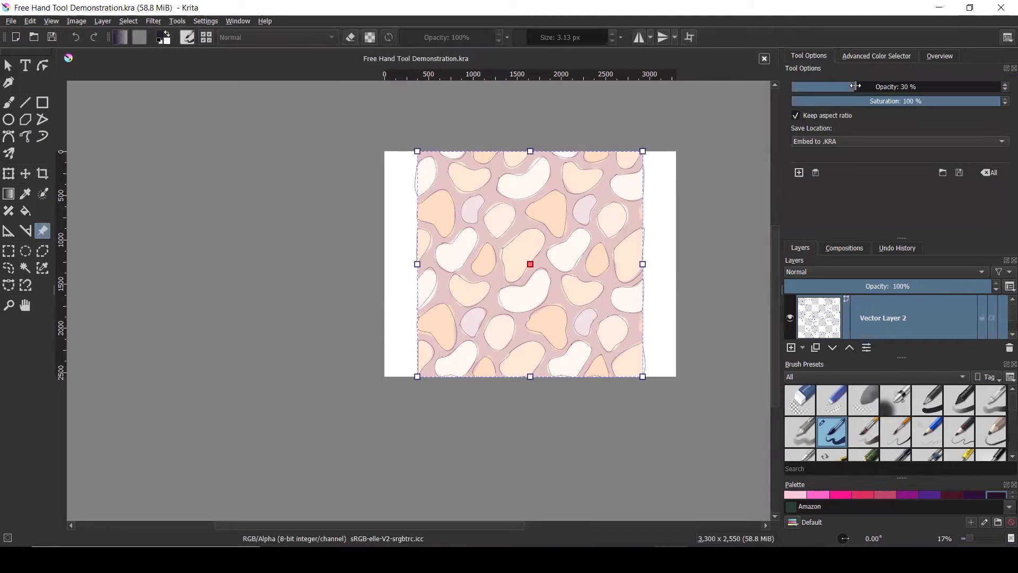
pyautogui.moveTo(849, 87); pyautogui.dragTo(736, 90)
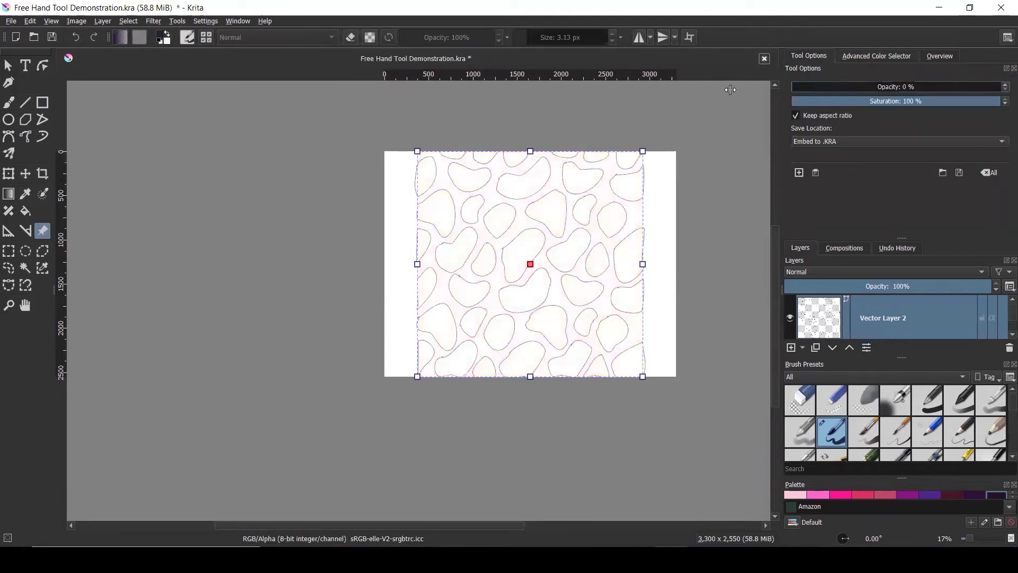
# Step: Bring the reference image back to about 29% opacity and deselect it
pyautogui.keyDown('ctrl'); pyautogui.scroll(2, 686, 188); pyautogui.keyUp('ctrl')
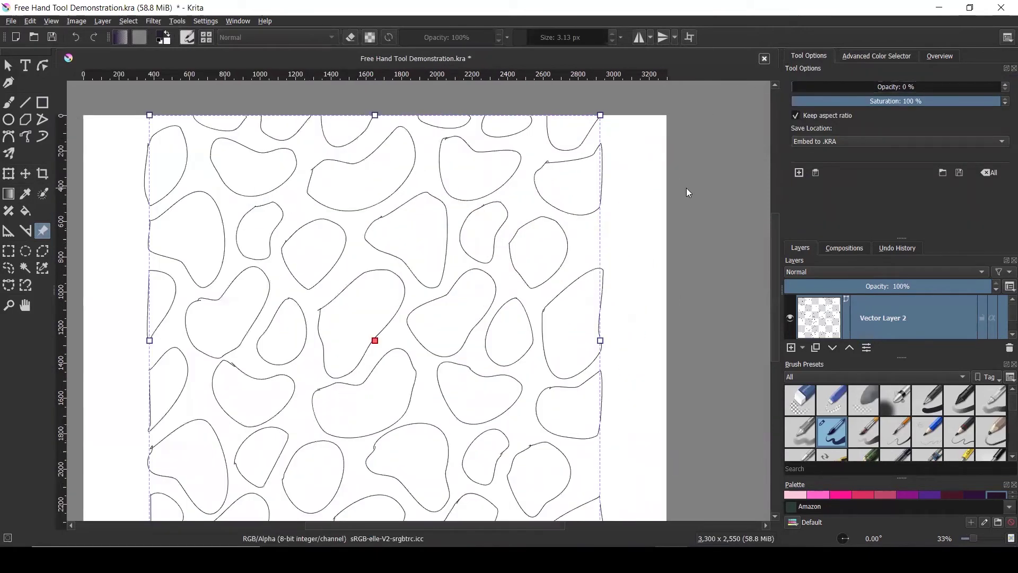
pyautogui.keyDown('ctrl'); pyautogui.scroll(-1, 687, 188); pyautogui.keyUp('ctrl')
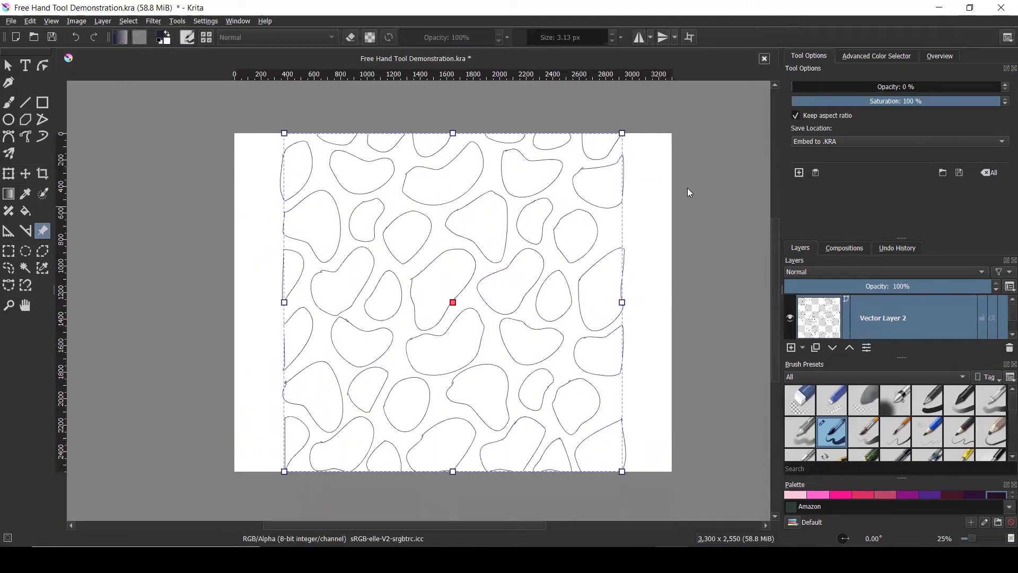
pyautogui.moveTo(809, 89); pyautogui.dragTo(840, 91)
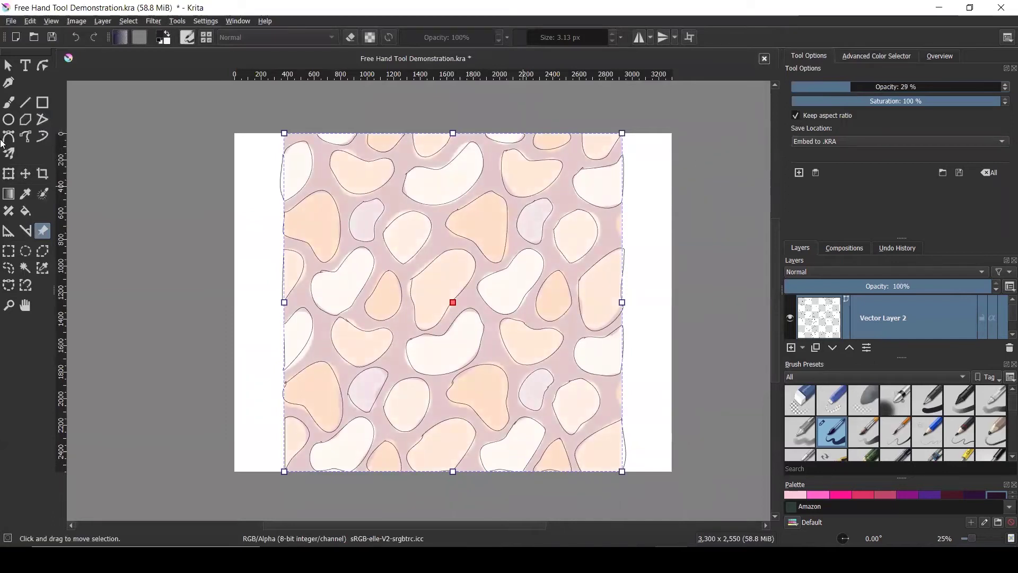
pyautogui.click(8, 65)
pyautogui.click(127, 204)
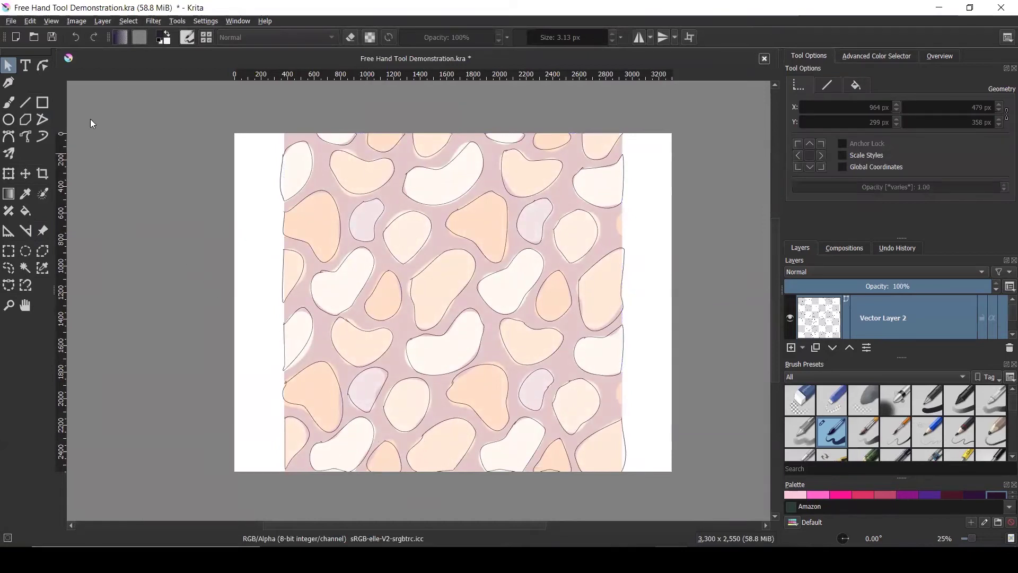
# Step: With Edit Shapes, select the kinked lower-left outline and drag its hook node down
pyautogui.click(45, 64)
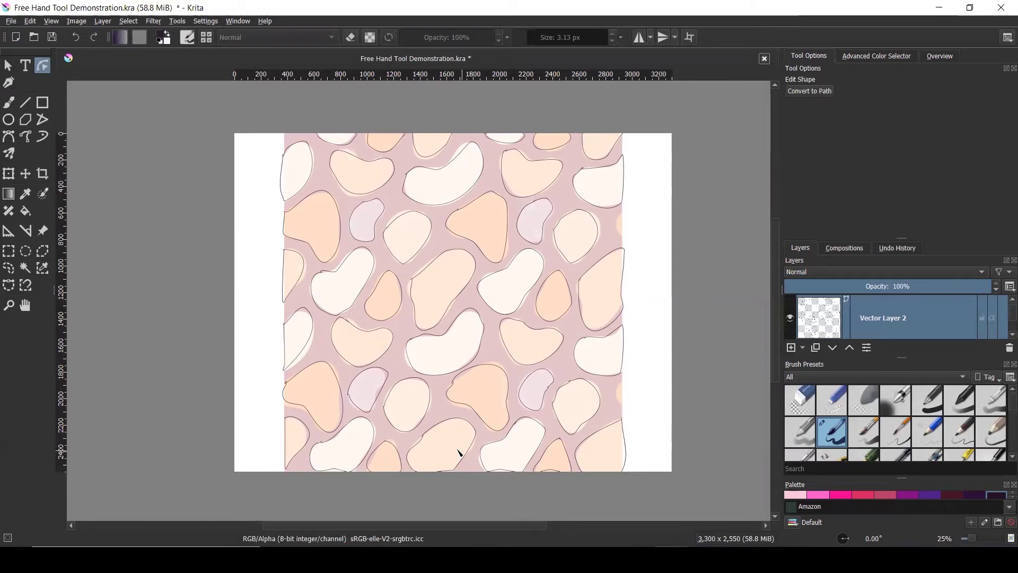
pyautogui.scroll(6, 432, 467)
pyautogui.scroll(-5, 444, 277)
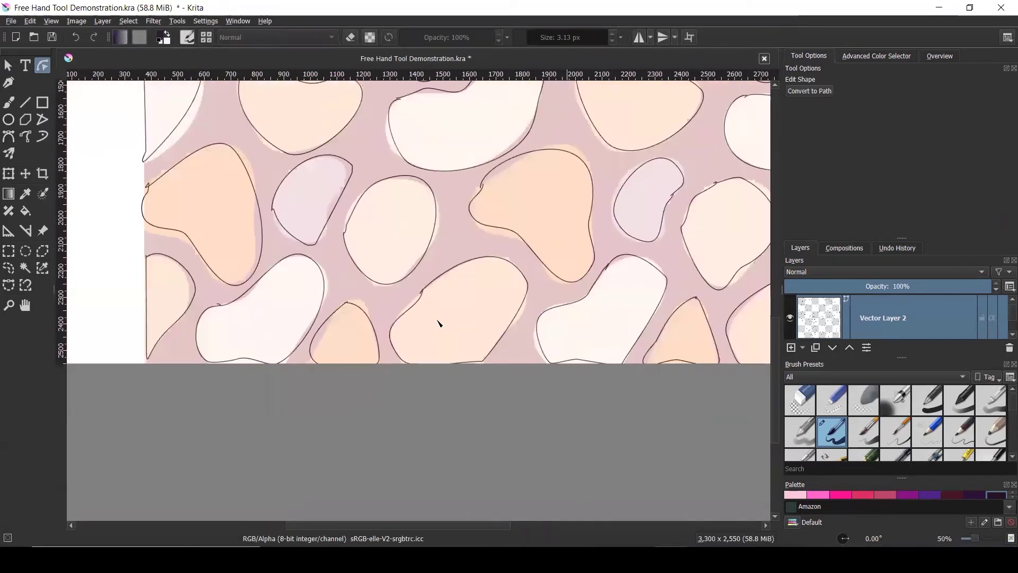
pyautogui.scroll(7, 450, 219)
pyautogui.click(484, 254)
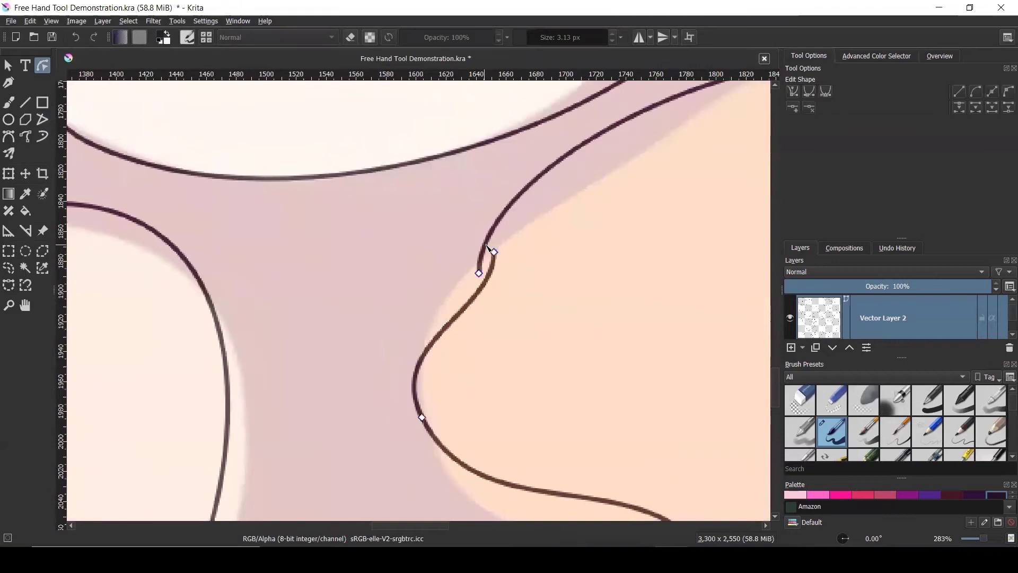
pyautogui.moveTo(494, 257)
pyautogui.mouseDown()
pyautogui.moveTo(484, 262)
pyautogui.moveTo(495, 255)
pyautogui.mouseUp()
pyautogui.moveTo(495, 255); pyautogui.dragTo(481, 275)
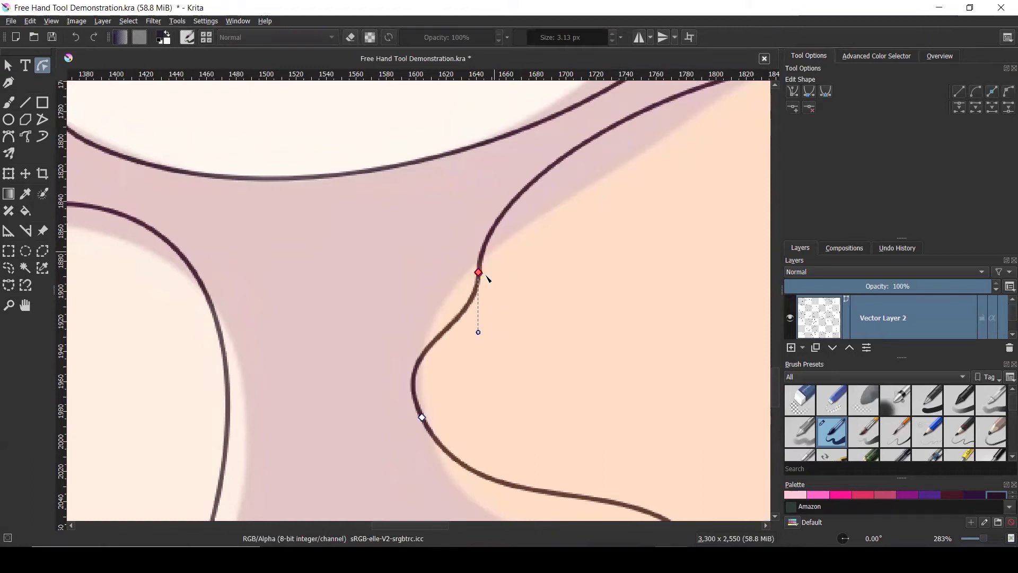
# Step: Pull the hook node and the lower node's curve to try smoothing the kink
pyautogui.scroll(-4, 457, 221)
pyautogui.scroll(5, 452, 229)
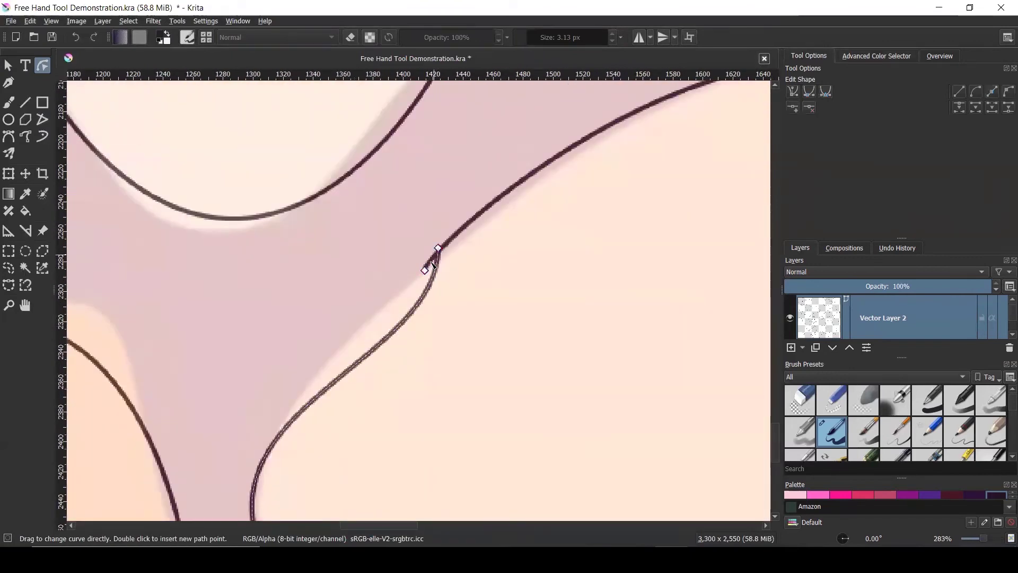
pyautogui.scroll(3, 439, 255)
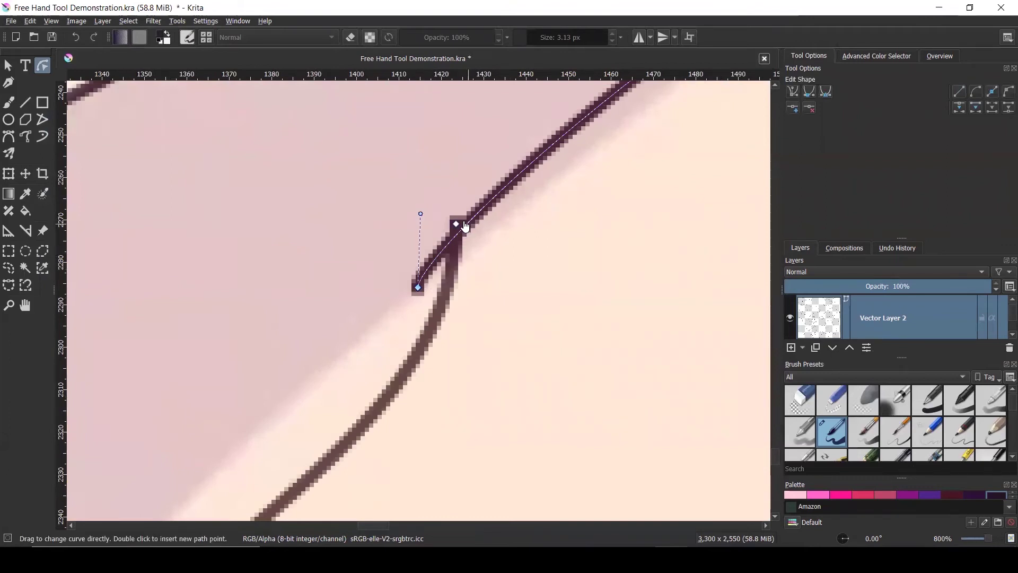
pyautogui.moveTo(460, 231); pyautogui.dragTo(387, 291)
pyautogui.scroll(-3, 434, 244)
pyautogui.moveTo(216, 369); pyautogui.dragTo(241, 384)
pyautogui.scroll(-2, 441, 365)
pyautogui.scroll(-4, 441, 365)
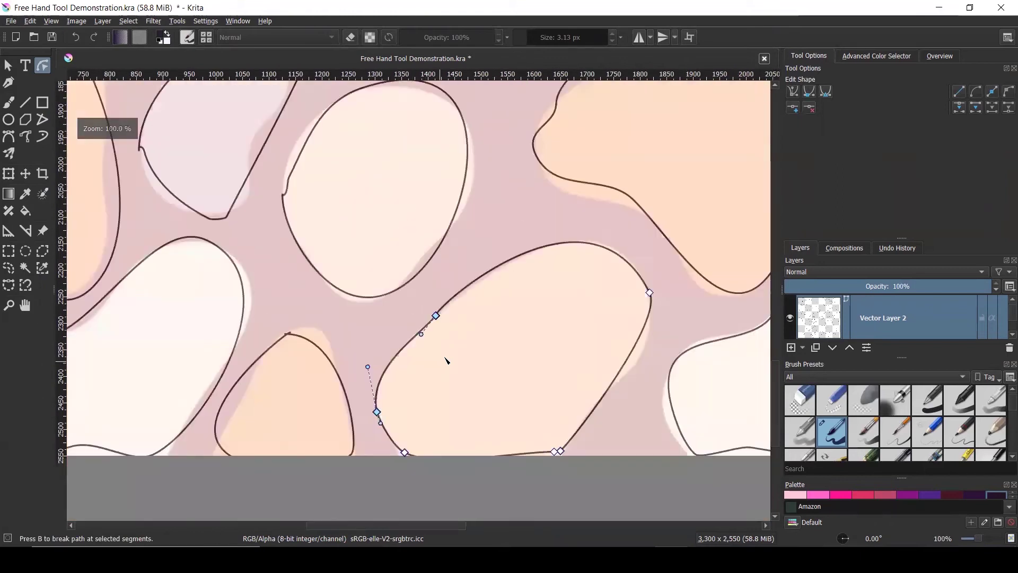
pyautogui.scroll(4, 359, 327)
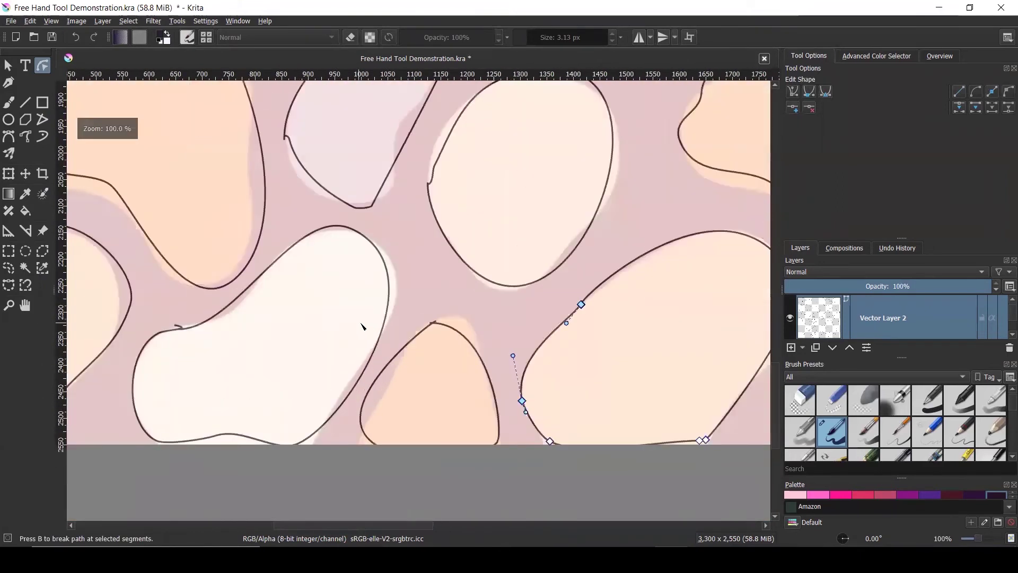
pyautogui.scroll(-2, 473, 318)
pyautogui.scroll(4, 327, 336)
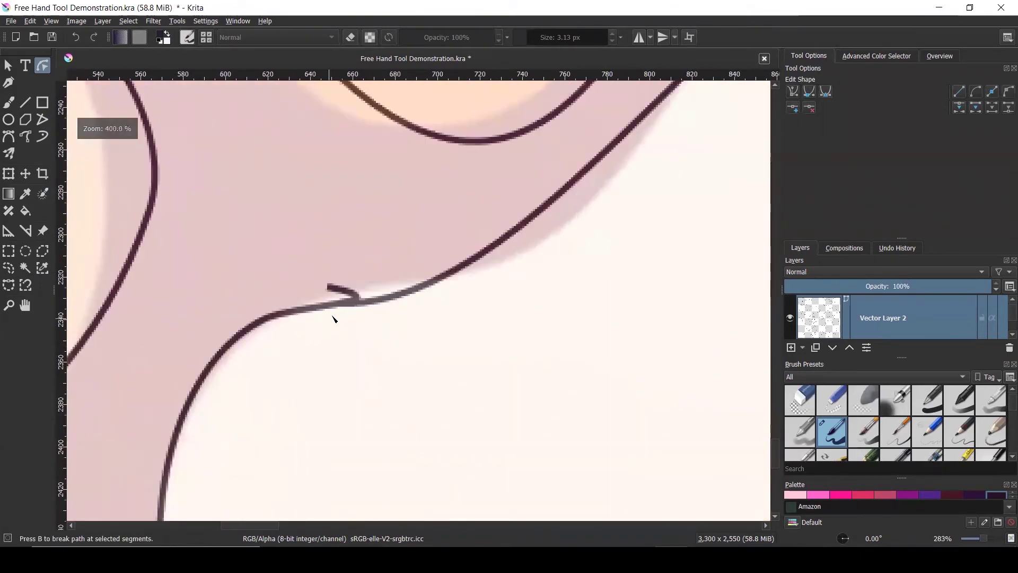
# Step: Break the hook's path segment, join the loose end to the other end, and smooth the joint
pyautogui.click(331, 289)
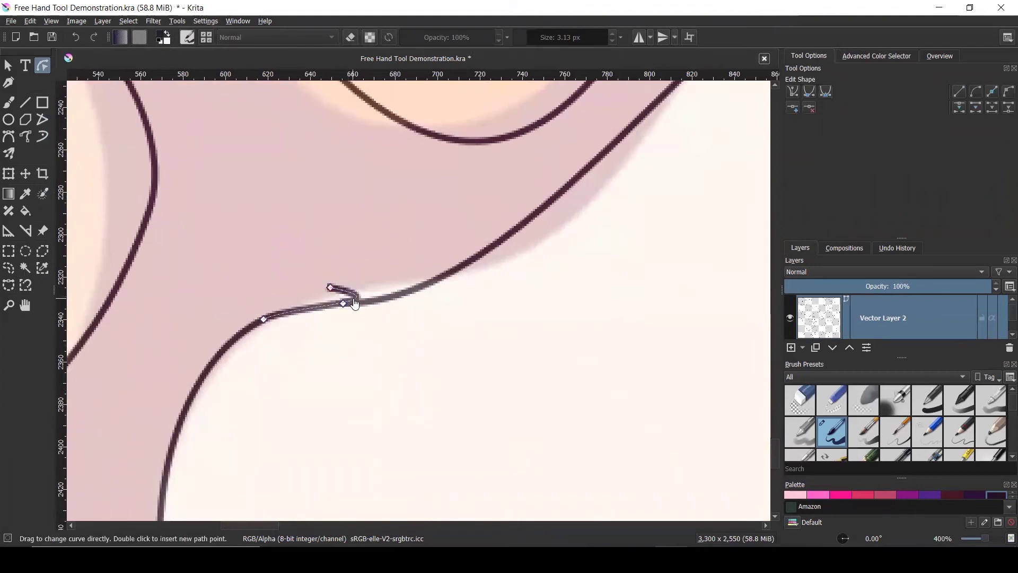
pyautogui.rightClick(352, 295)
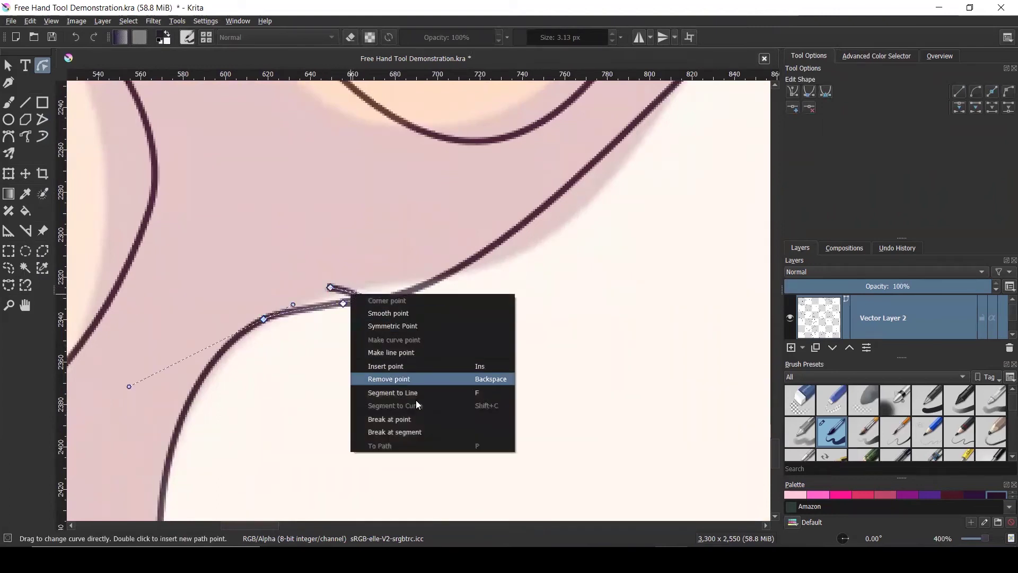
pyautogui.click(410, 432)
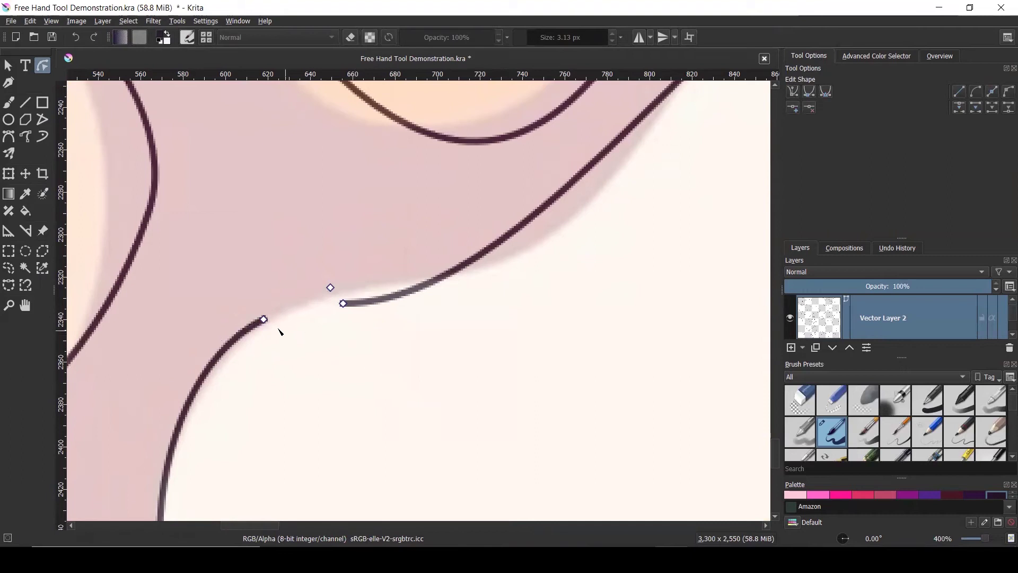
pyautogui.moveTo(263, 319); pyautogui.dragTo(341, 303)
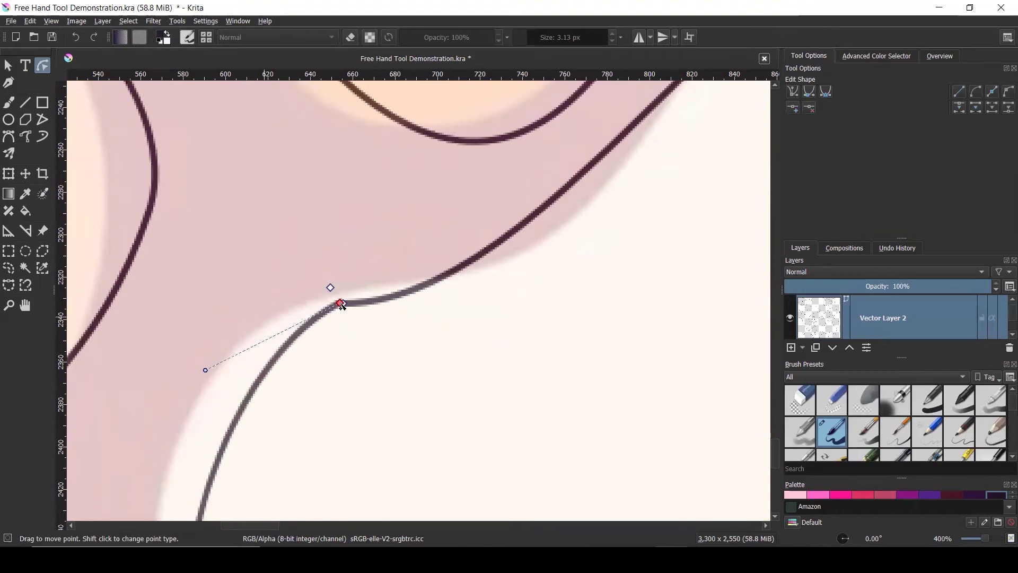
pyautogui.moveTo(206, 370); pyautogui.dragTo(105, 332)
pyautogui.scroll(-1, 441, 244)
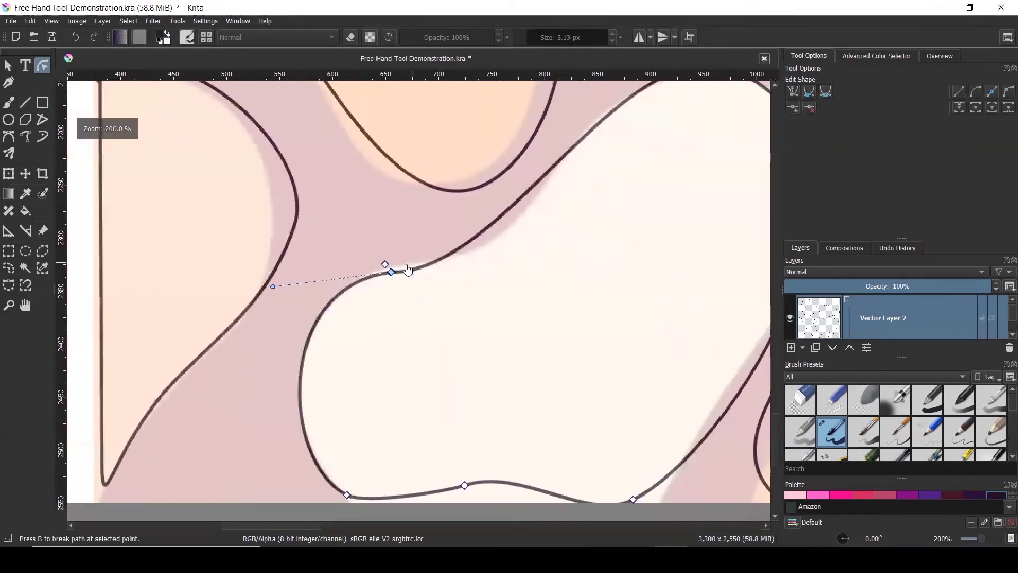
pyautogui.scroll(-2, 407, 270)
pyautogui.scroll(-2, 313, 359)
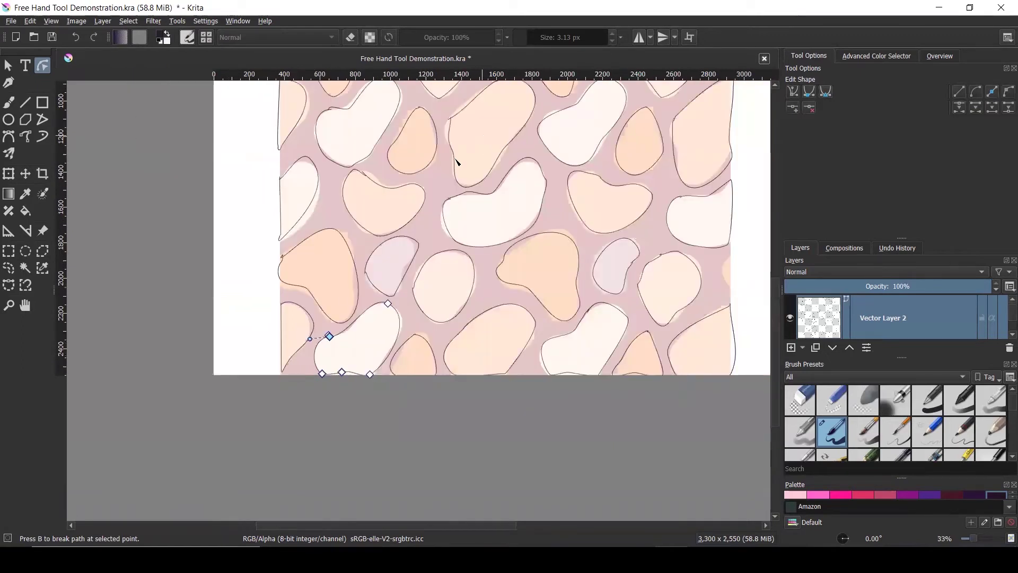
# Step: Drag the first blob's corner handle to straighten out its kinked bend
pyautogui.scroll(6, 448, 193)
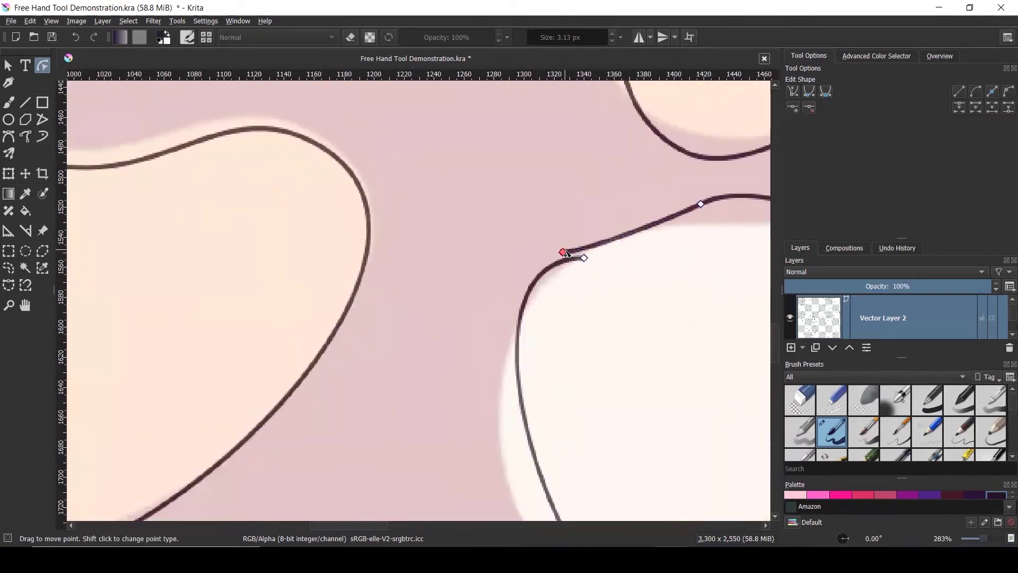
pyautogui.moveTo(584, 259); pyautogui.dragTo(413, 391)
pyautogui.scroll(-4, 411, 391)
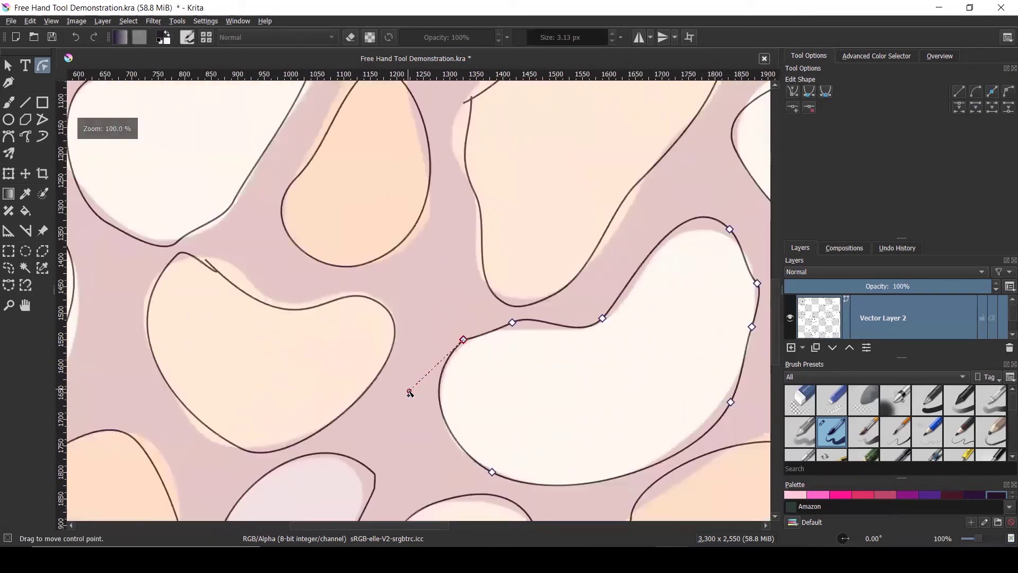
pyautogui.scroll(-1, 409, 396)
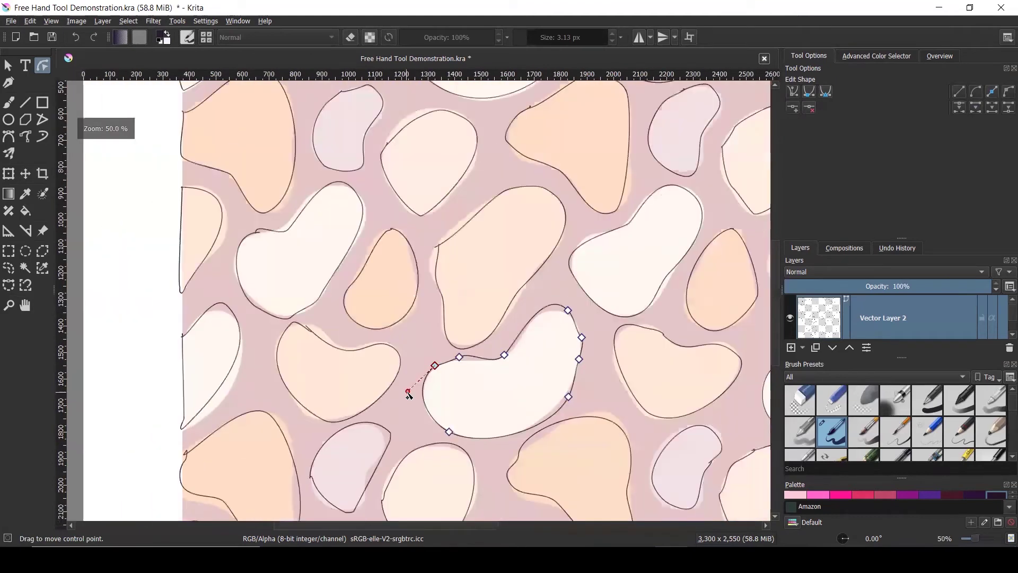
pyautogui.scroll(-1, 327, 293)
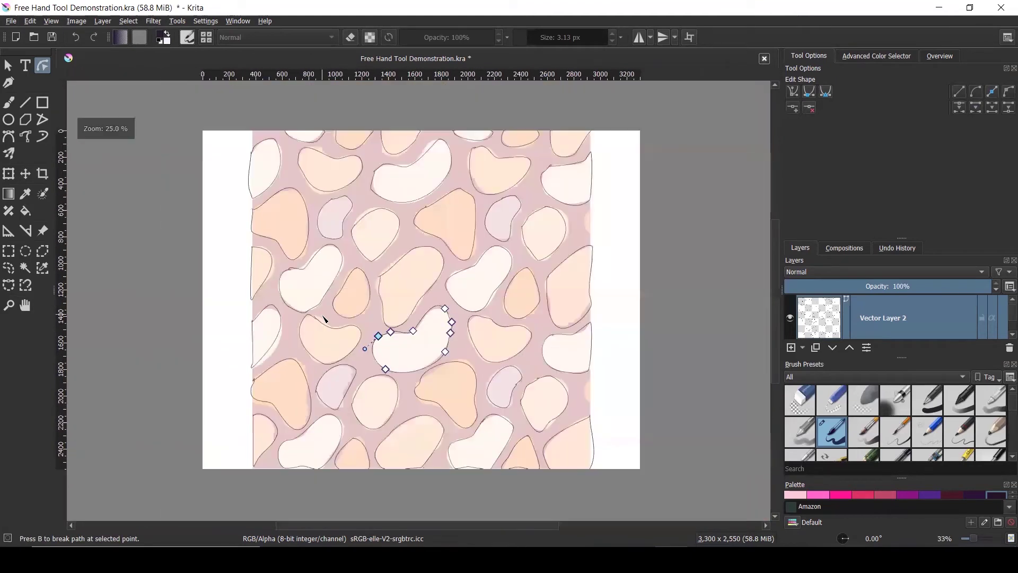
pyautogui.scroll(6, 311, 317)
# Step: Reshape the next blob's nodes and curve segments so its outline follows the reference smoothly
pyautogui.click(348, 334)
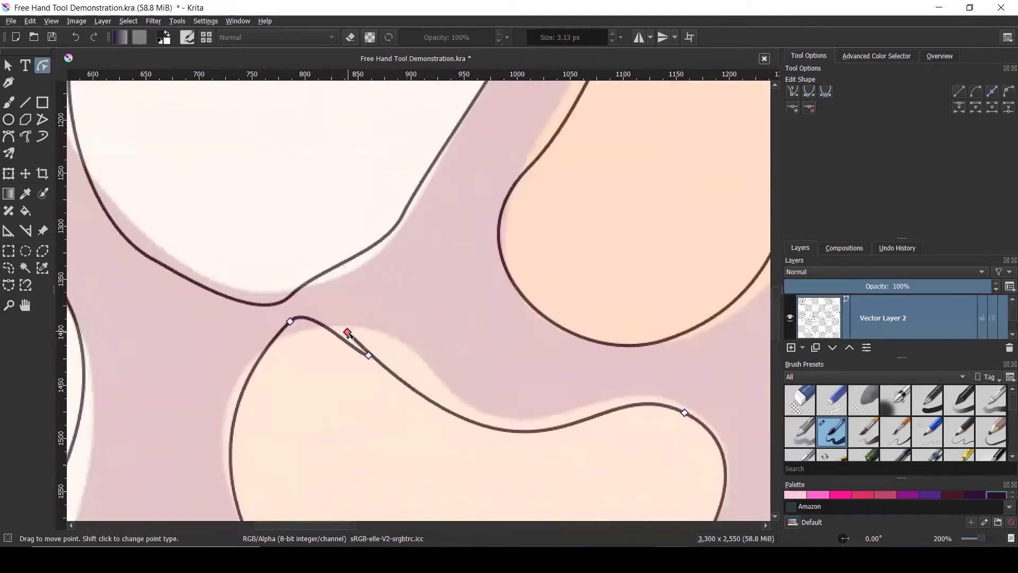
pyautogui.moveTo(370, 360); pyautogui.dragTo(348, 330)
pyautogui.moveTo(389, 375); pyautogui.dragTo(403, 366)
pyautogui.moveTo(291, 321); pyautogui.dragTo(273, 351)
pyautogui.moveTo(136, 484)
pyautogui.mouseDown()
pyautogui.moveTo(157, 491)
pyautogui.moveTo(133, 498)
pyautogui.mouseUp()
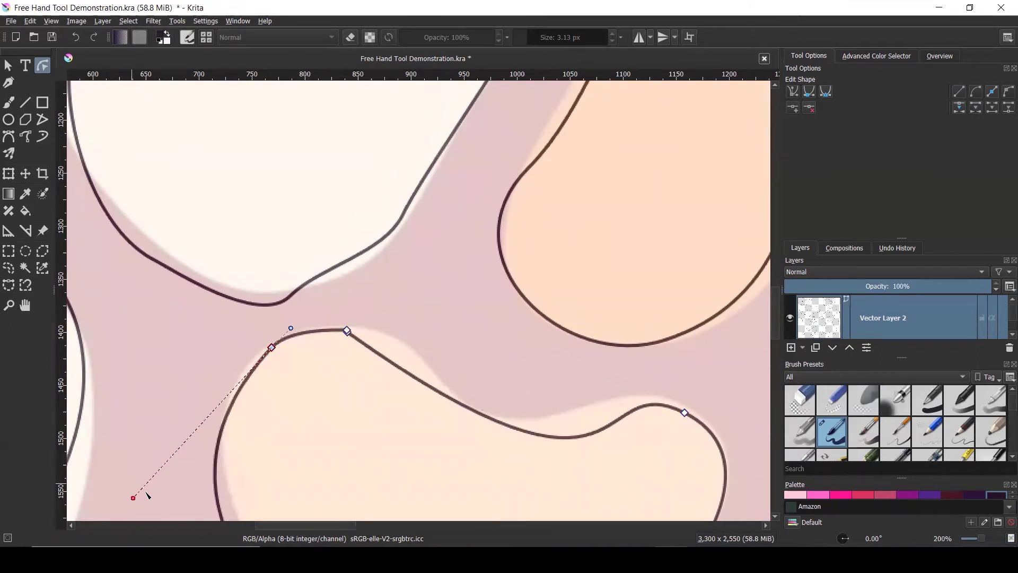
pyautogui.scroll(-5, 370, 330)
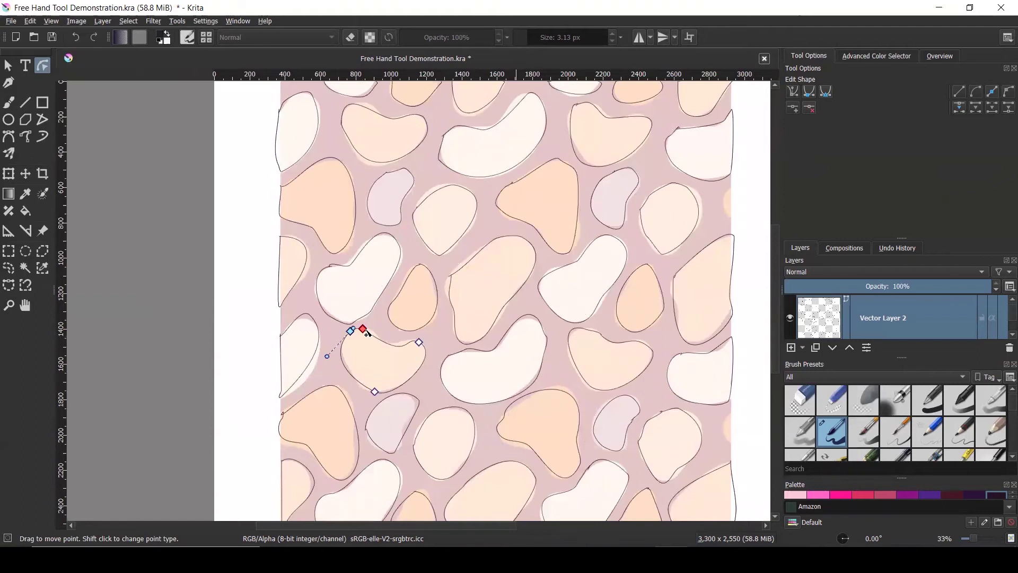
pyautogui.scroll(-1, 368, 333)
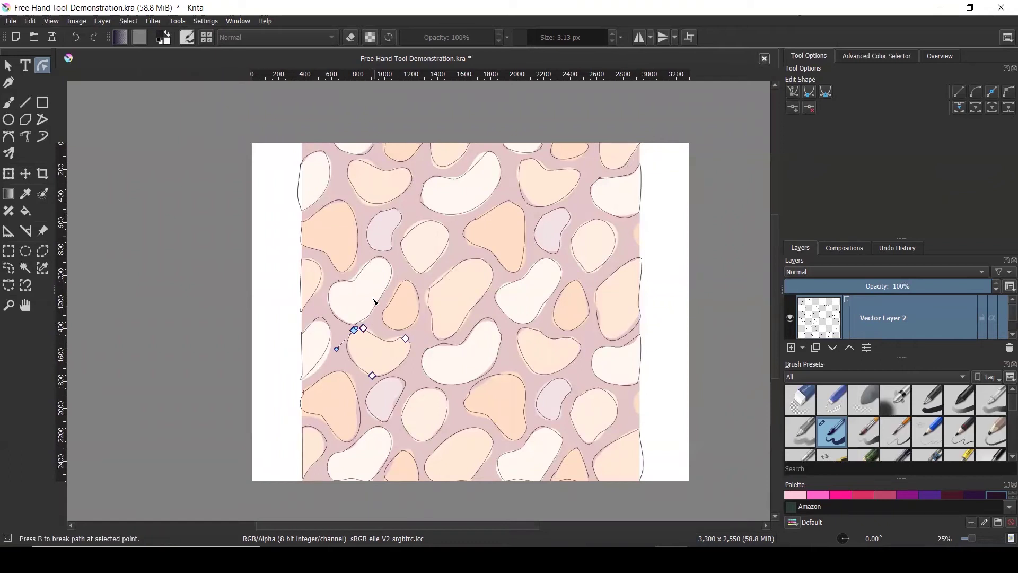
# Step: Flatten the small loop in the blob's top edge and even out the curve
pyautogui.scroll(7, 342, 278)
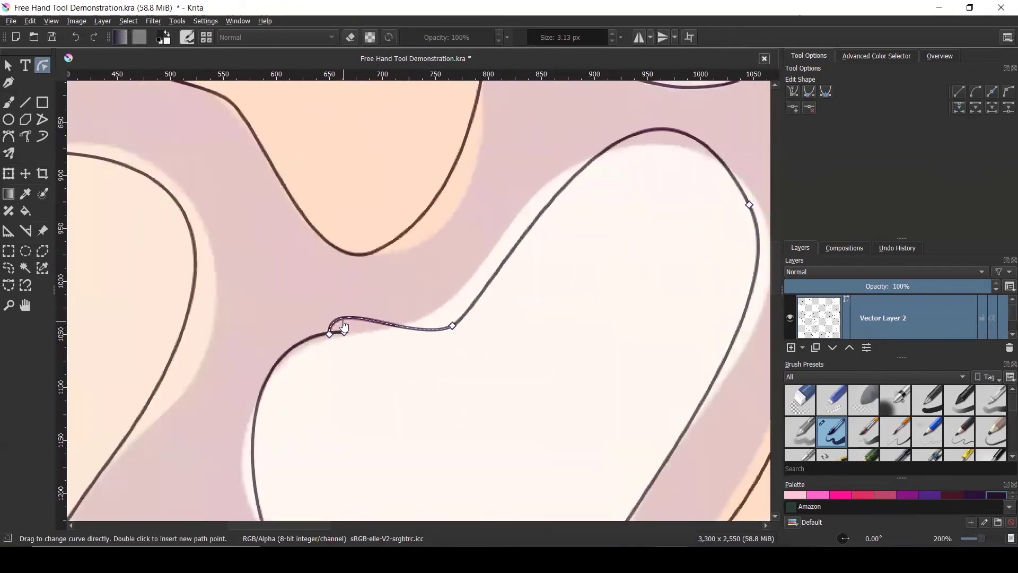
pyautogui.moveTo(329, 335); pyautogui.dragTo(368, 329)
pyautogui.moveTo(452, 327); pyautogui.dragTo(447, 312)
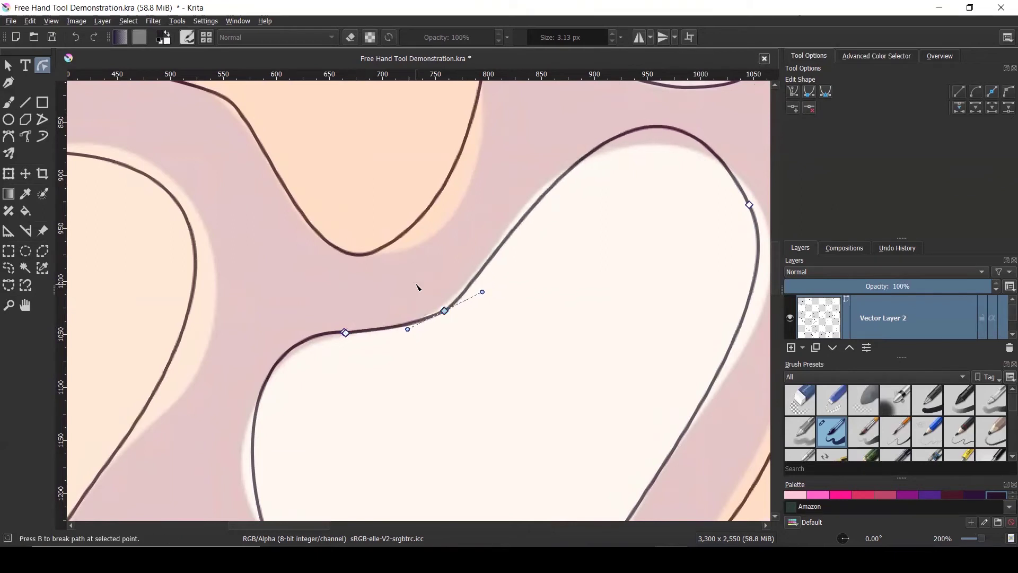
pyautogui.scroll(-3, 416, 287)
pyautogui.scroll(-2, 318, 301)
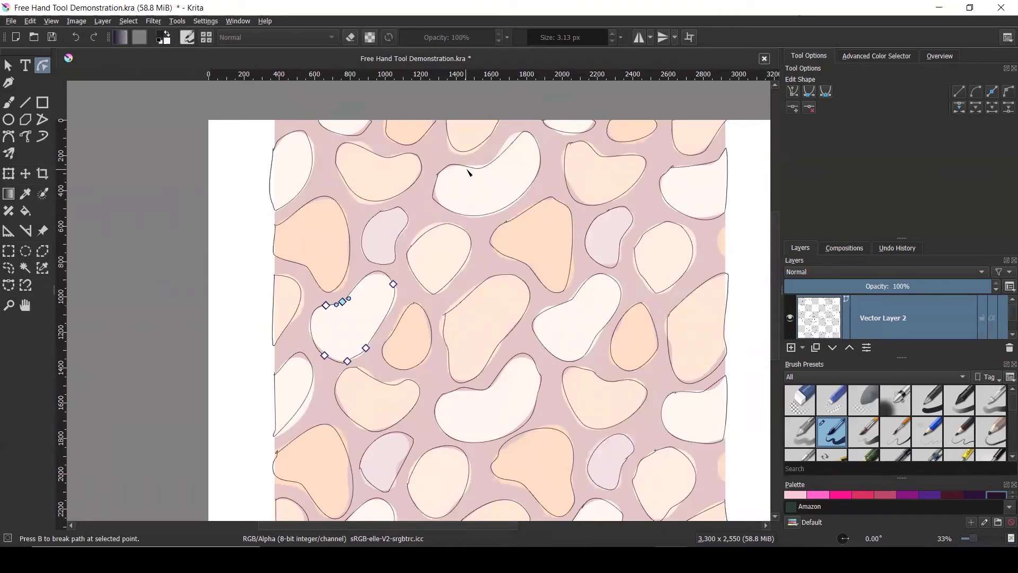
pyautogui.scroll(6, 453, 182)
pyautogui.scroll(-2, 321, 241)
# Step: Reshape the bean blob's lower-left node and bow its left segment to match the reference
pyautogui.click(292, 260)
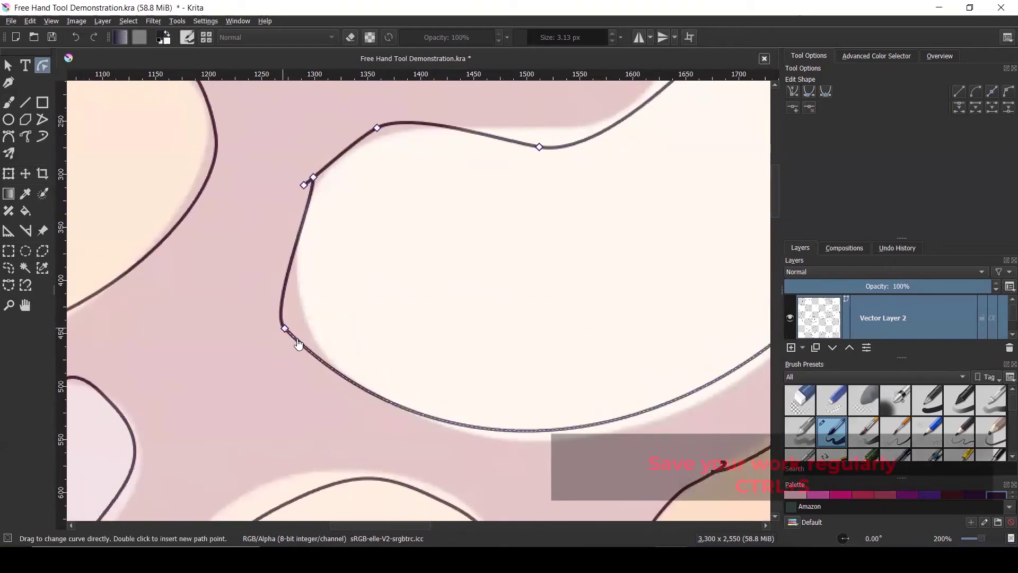
pyautogui.moveTo(286, 330); pyautogui.dragTo(313, 346)
pyautogui.moveTo(311, 271); pyautogui.dragTo(263, 301)
pyautogui.scroll(-3, 257, 268)
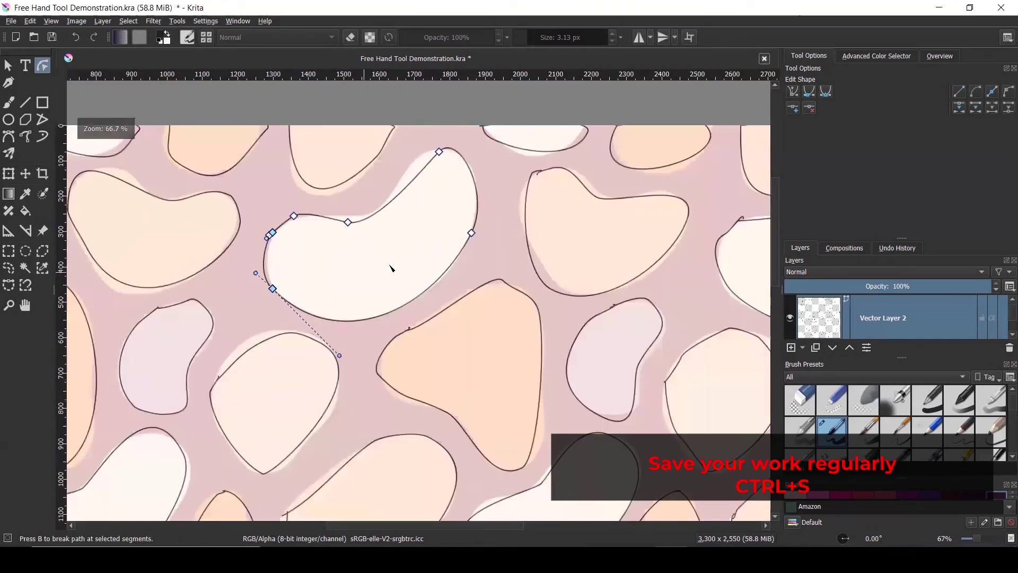
pyautogui.scroll(-2, 433, 274)
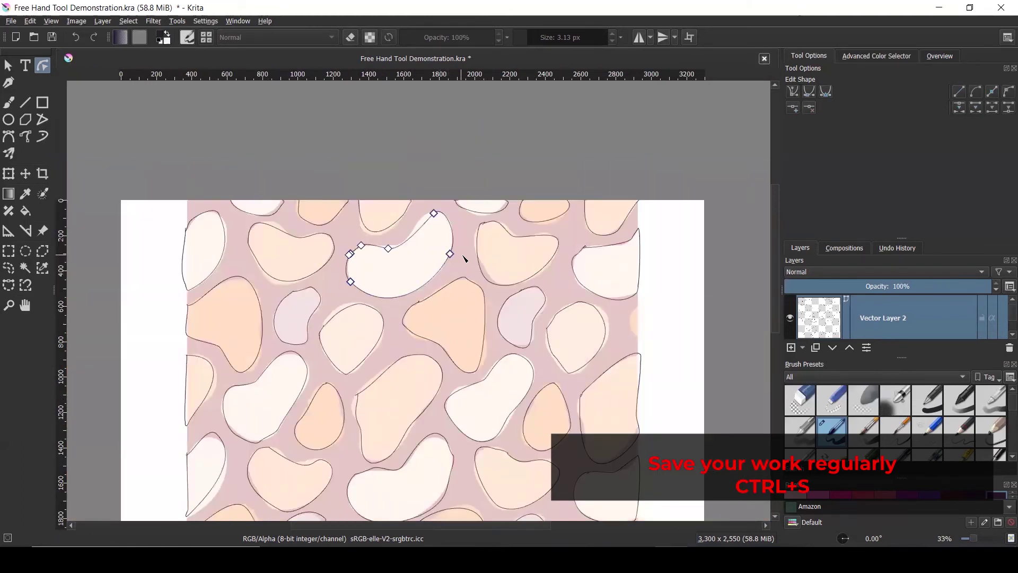
pyautogui.scroll(-2, 474, 256)
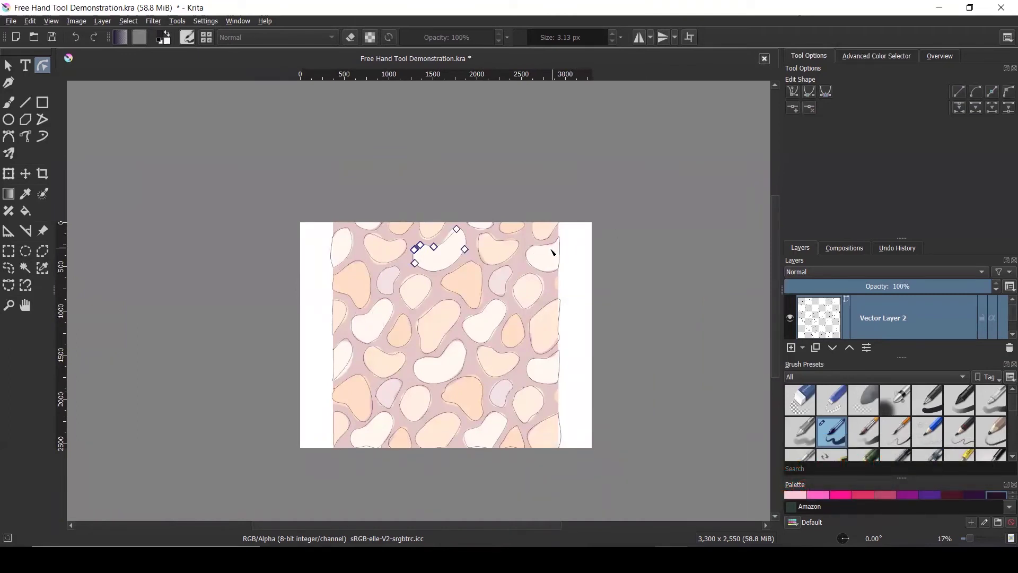
# Step: Reshape the top-right blob's left curve and long top edge to sweep smoothly into its tip
pyautogui.press('1')
pyautogui.click(394, 207)
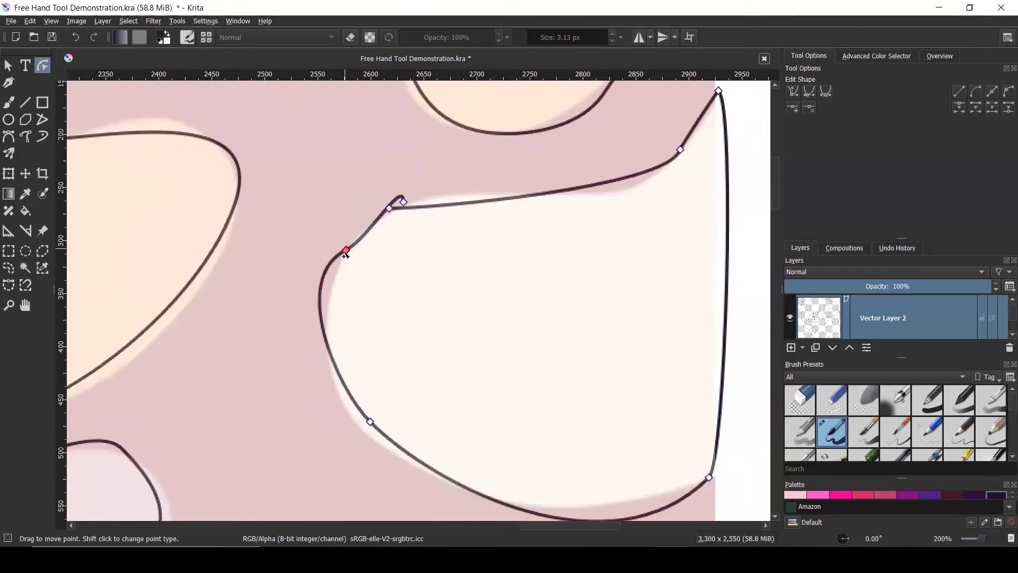
pyautogui.moveTo(337, 272); pyautogui.dragTo(323, 328)
pyautogui.moveTo(374, 227)
pyautogui.mouseDown()
pyautogui.moveTo(412, 209)
pyautogui.moveTo(386, 202)
pyautogui.moveTo(378, 215)
pyautogui.mouseUp()
pyautogui.moveTo(507, 205); pyautogui.dragTo(539, 185)
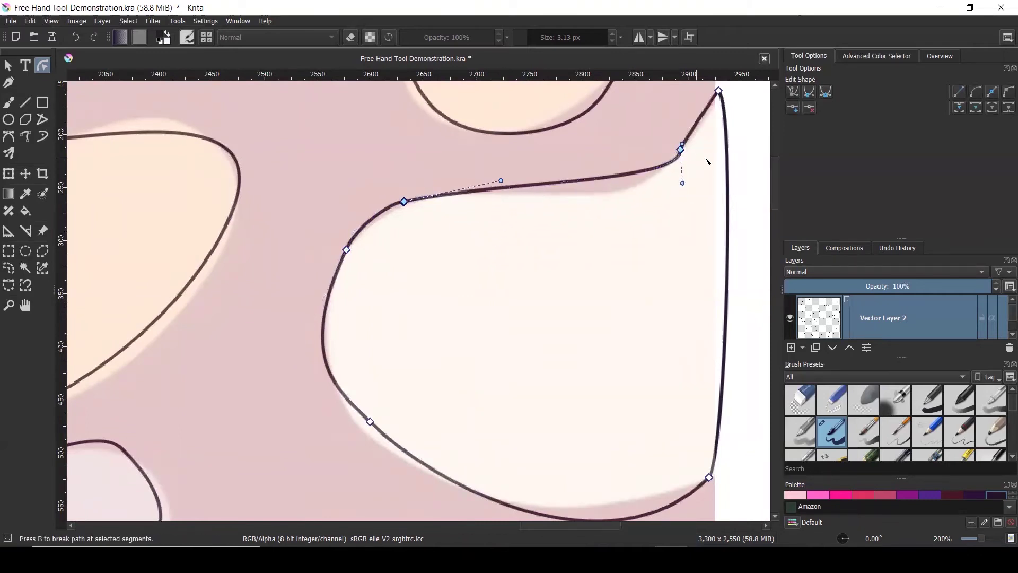
pyautogui.moveTo(680, 189); pyautogui.dragTo(644, 234)
pyautogui.click(371, 273)
pyautogui.scroll(-8, 566, 234)
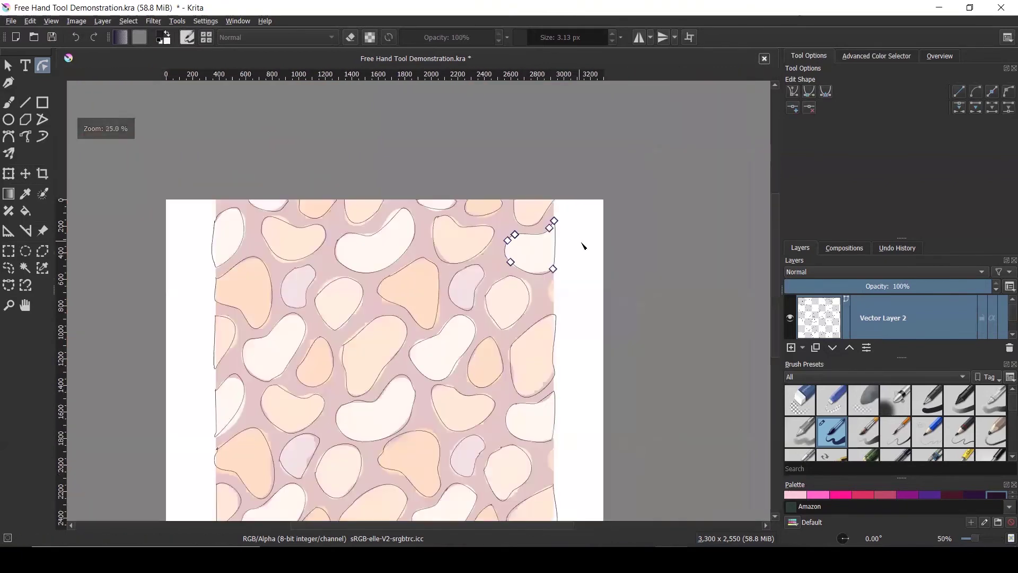
pyautogui.scroll(1, 532, 432)
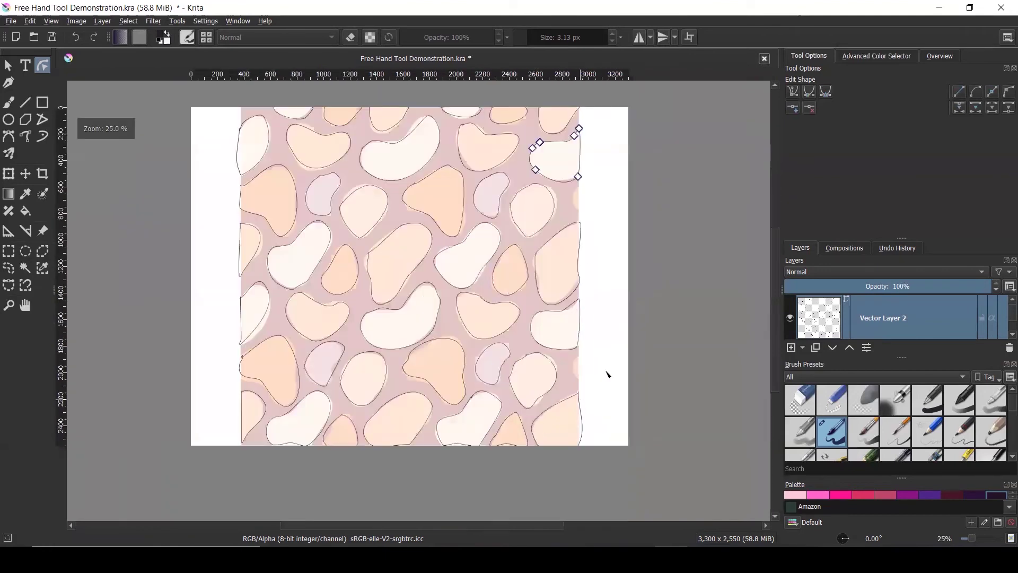
pyautogui.click(8, 65)
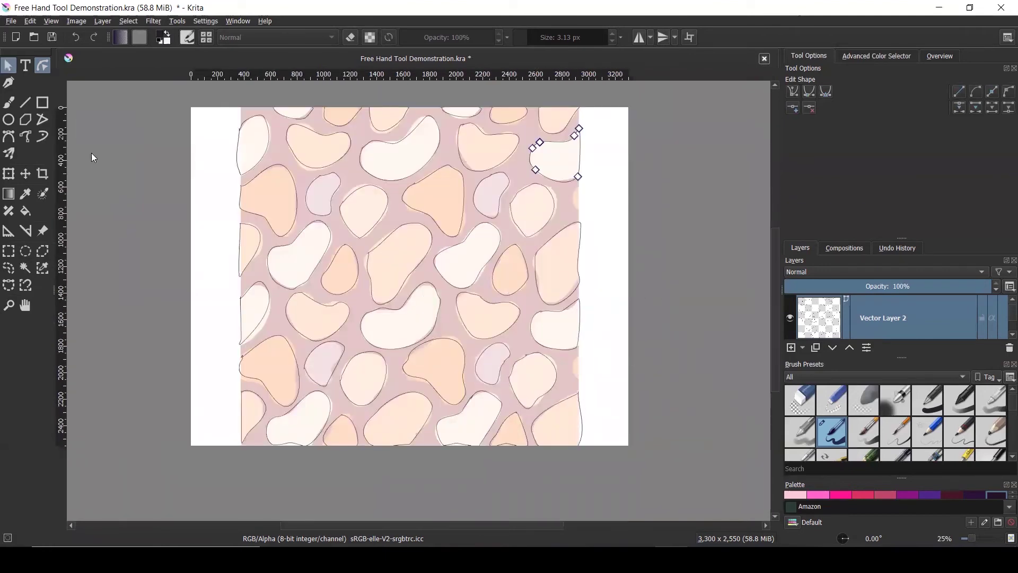
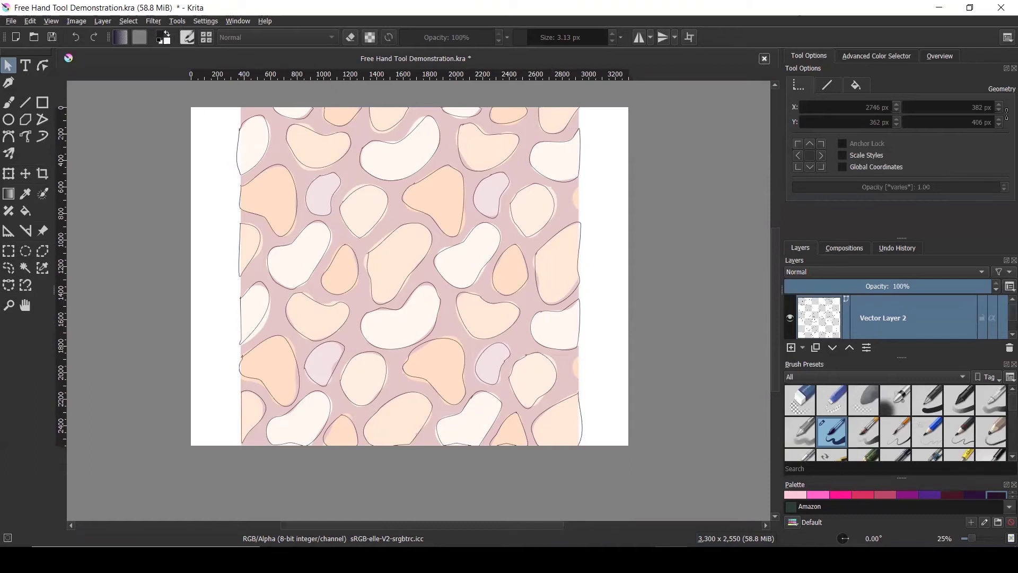
# Step: Check the Pattern Making reference image, then return to the Krita canvas
pyautogui.moveTo(705, 557)
pyautogui.click(731, 504)
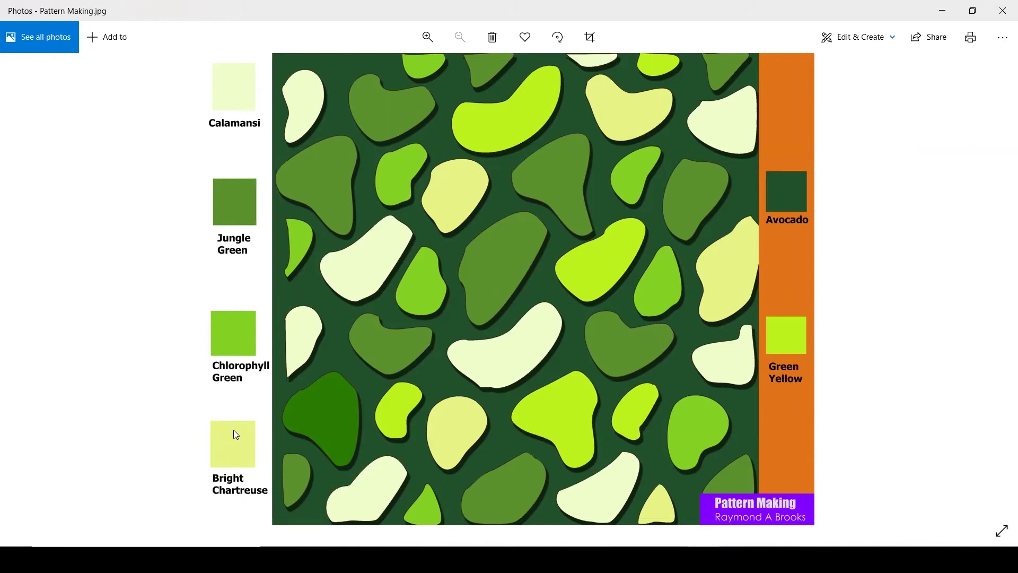
pyautogui.click(974, 12)
pyautogui.click(237, 176)
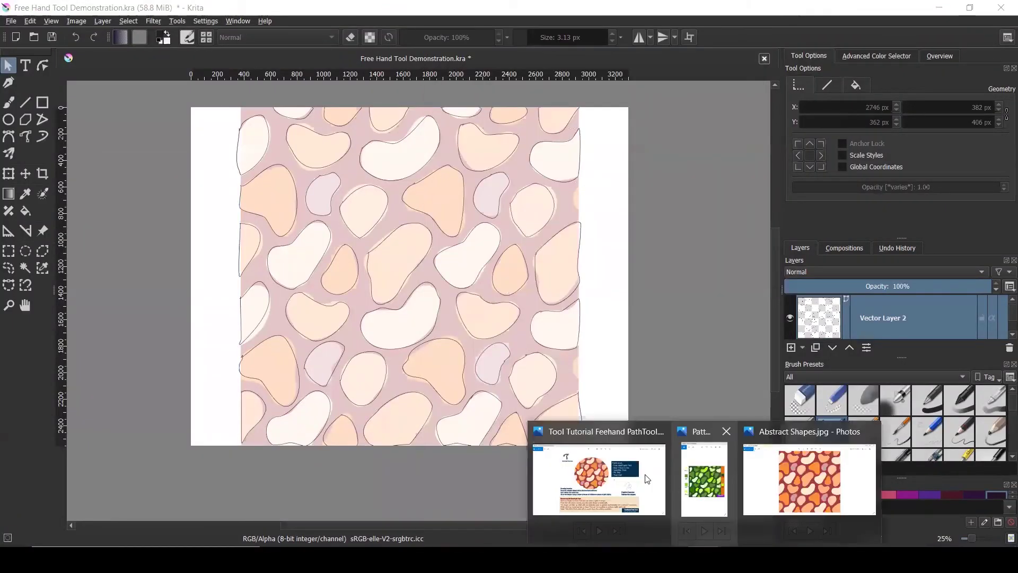
pyautogui.click(703, 475)
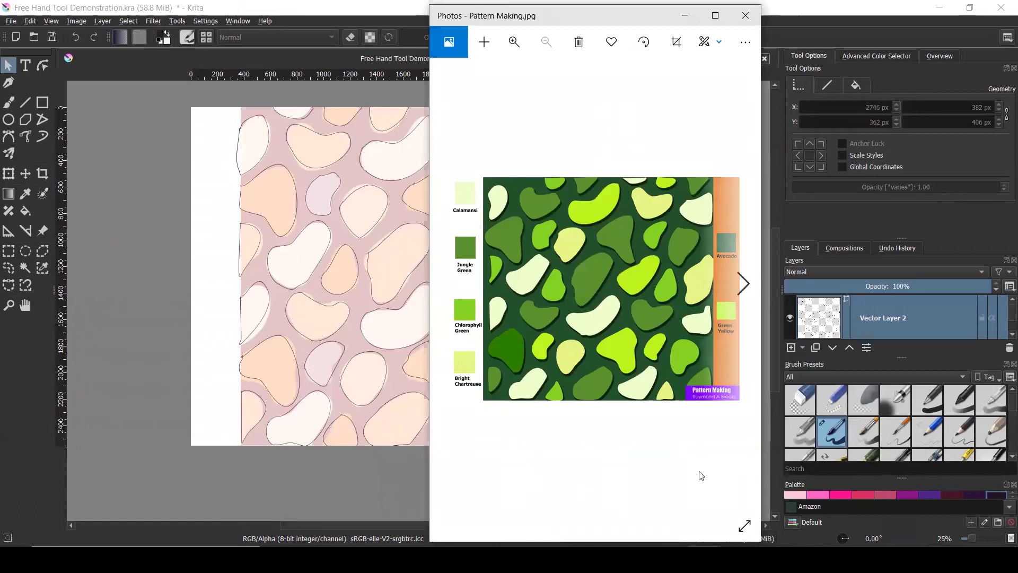
pyautogui.click(284, 475)
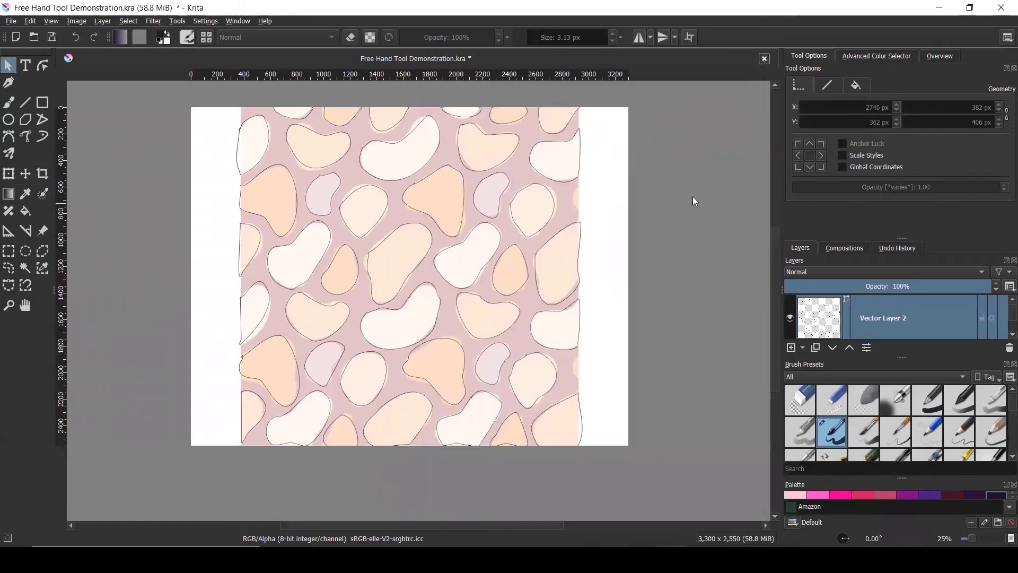
# Step: Add a new vector layer and draw a small dark purple square (about 216 × 219 px) in the top-left margin
pyautogui.click(804, 347)
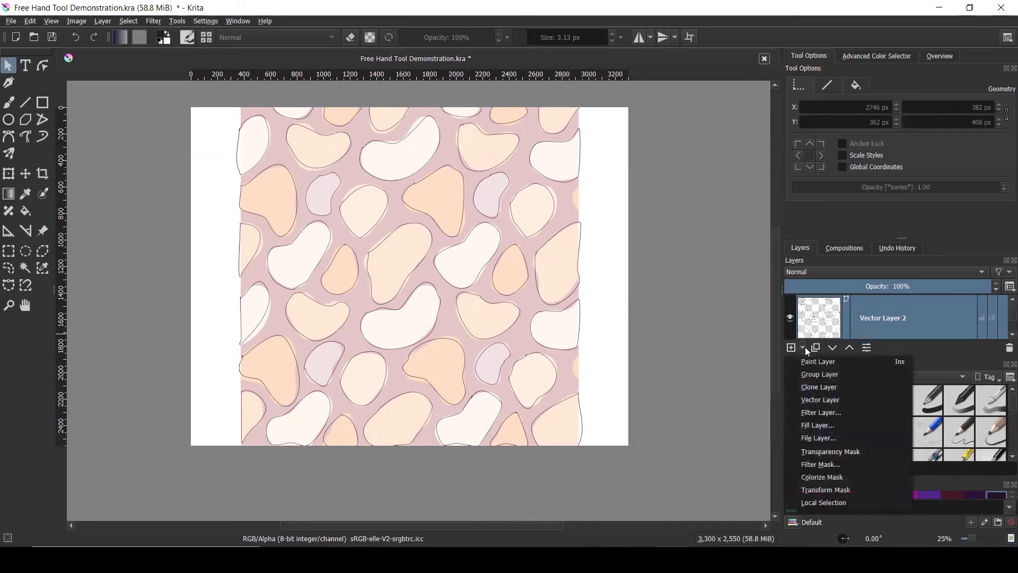
pyautogui.click(815, 398)
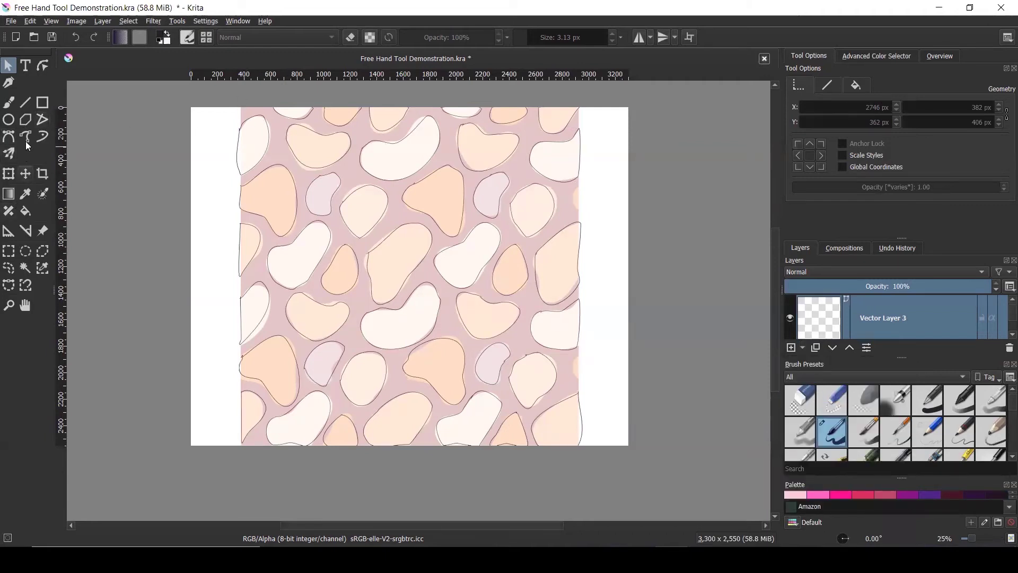
pyautogui.click(42, 103)
pyautogui.scroll(3, 229, 136)
pyautogui.scroll(-2, 273, 141)
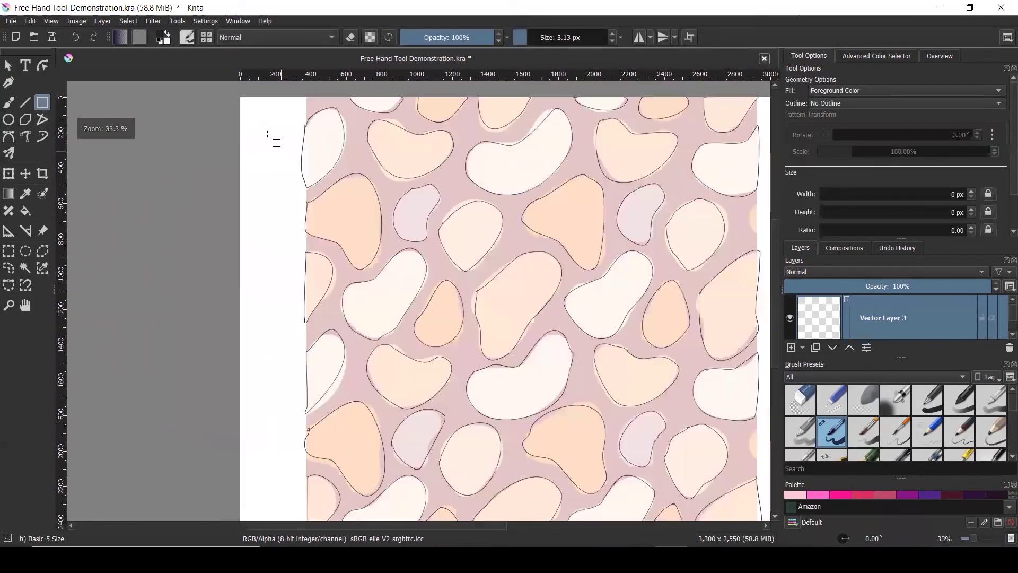
pyautogui.moveTo(250, 119); pyautogui.dragTo(290, 157)
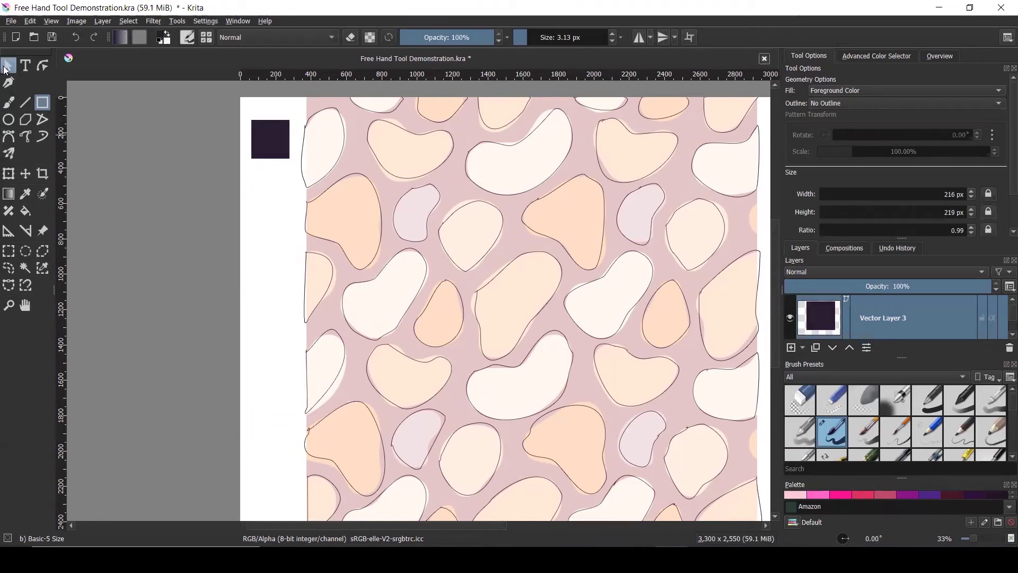
pyautogui.click(8, 65)
pyautogui.click(267, 134)
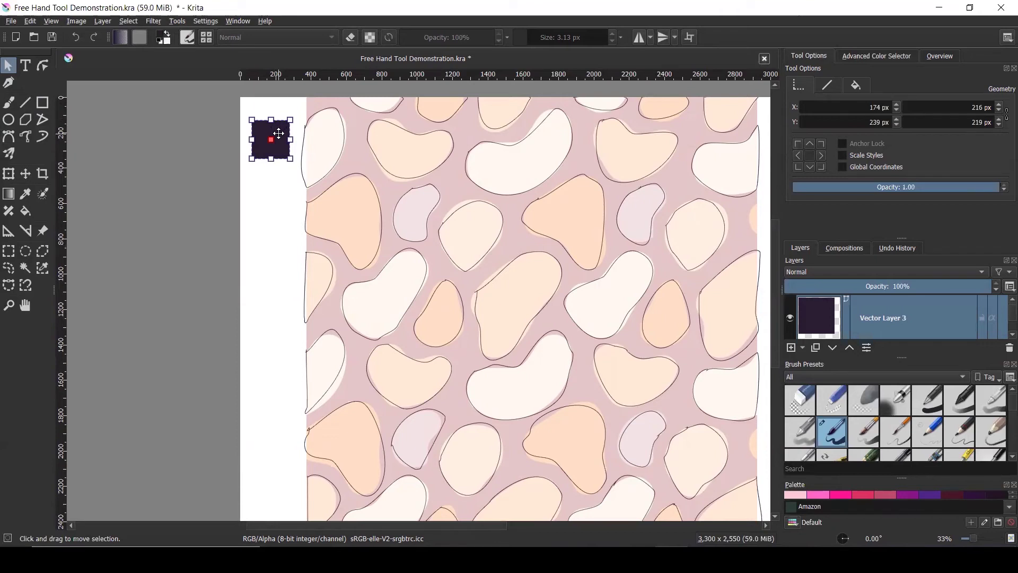
# Step: Copy the dark square and paste a second one, moving it down the left margin
pyautogui.rightClick(278, 134)
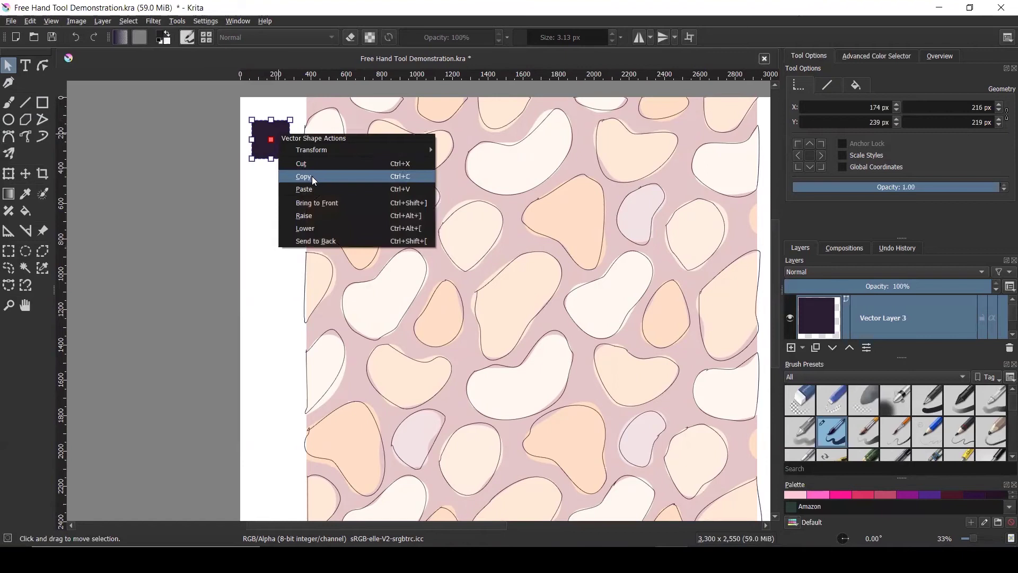
pyautogui.click(175, 123)
pyautogui.rightClick(175, 123)
pyautogui.click(195, 111)
pyautogui.click(267, 132)
pyautogui.rightClick(272, 137)
pyautogui.click(318, 184)
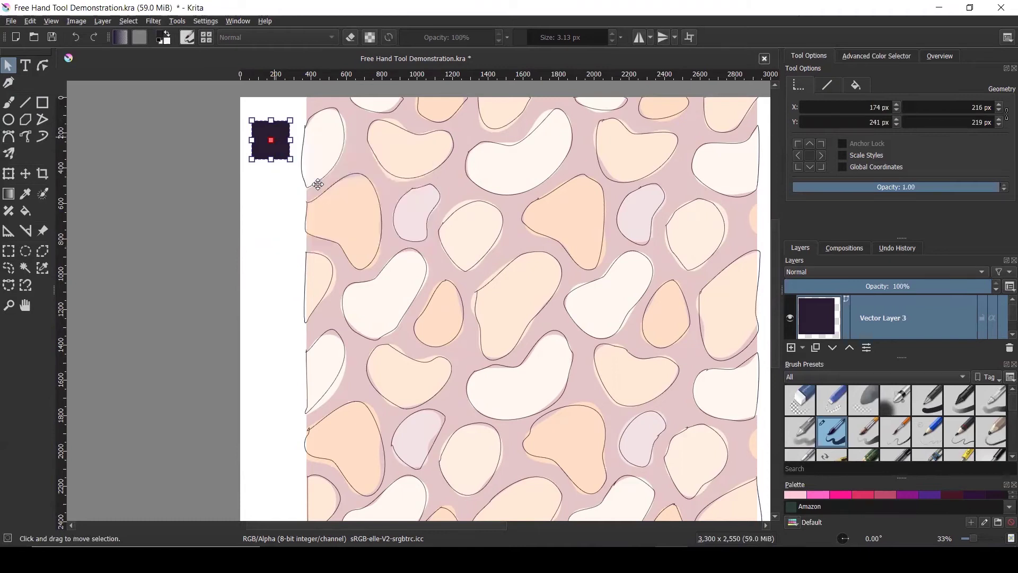
pyautogui.rightClick(275, 212)
pyautogui.click(320, 269)
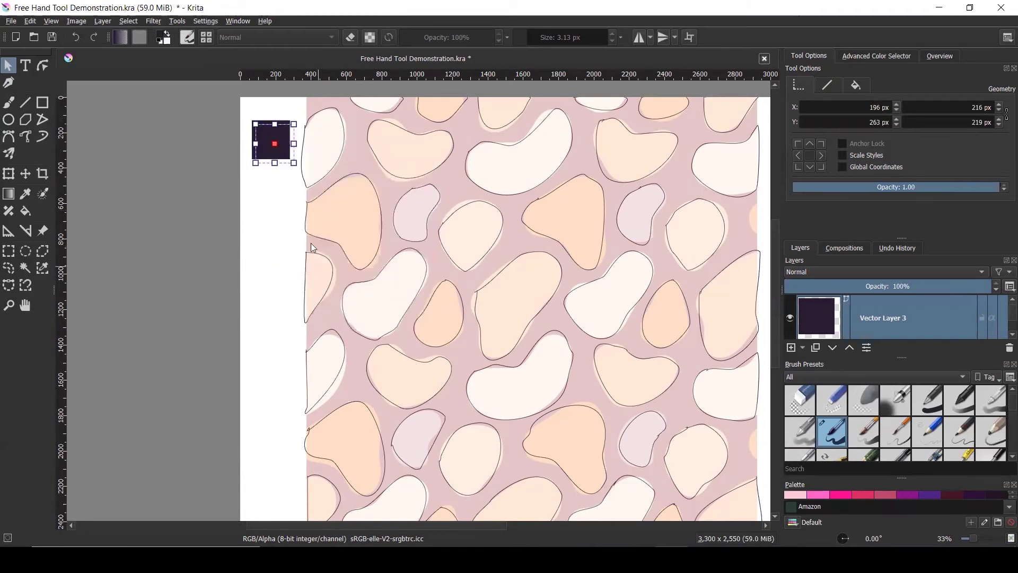
pyautogui.moveTo(271, 147); pyautogui.dragTo(282, 269)
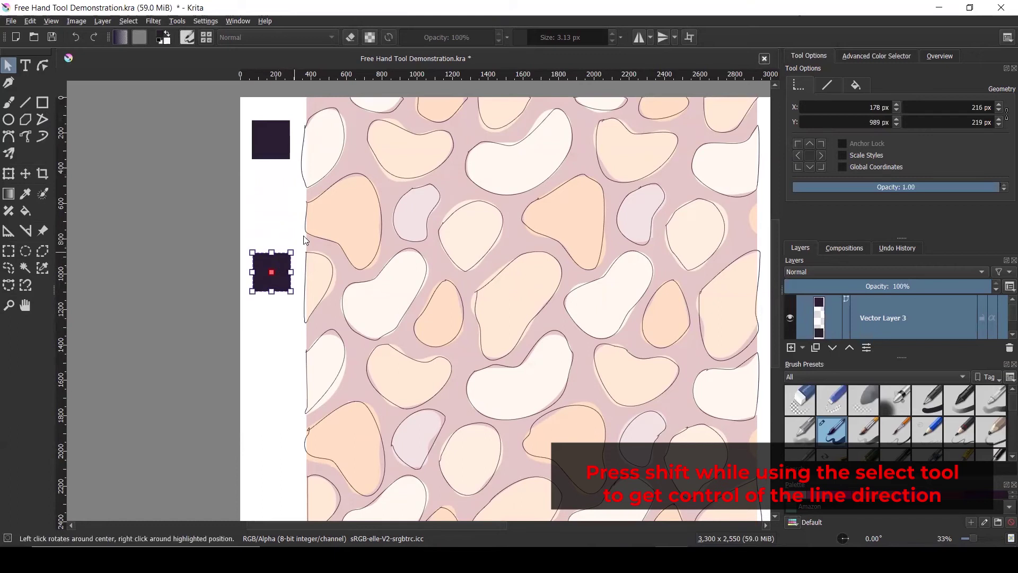
# Step: Paste a third square, move it further down the margin, and nudge it left to align
pyautogui.scroll(-1, 291, 256)
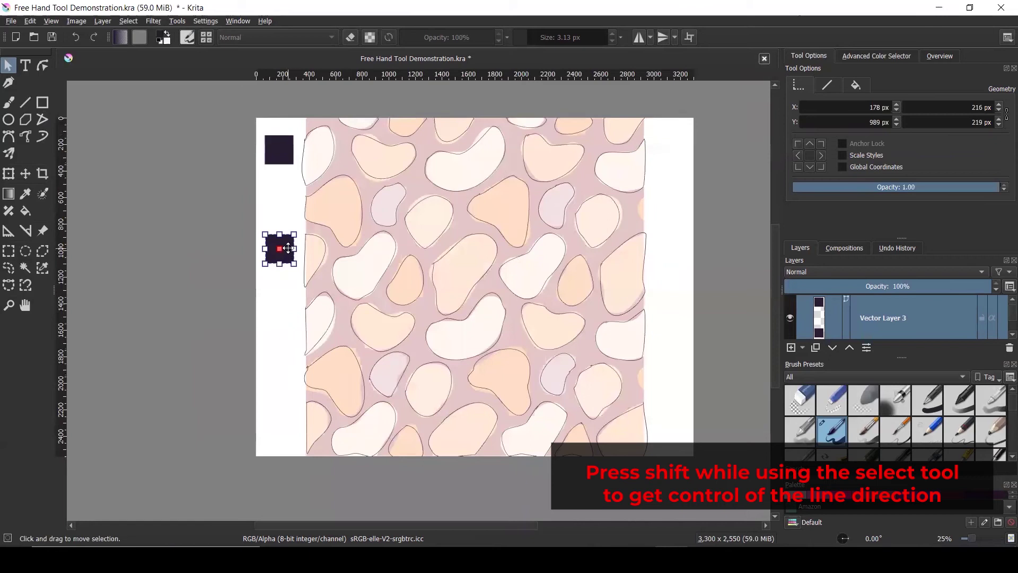
pyautogui.rightClick(287, 249)
pyautogui.click(322, 304)
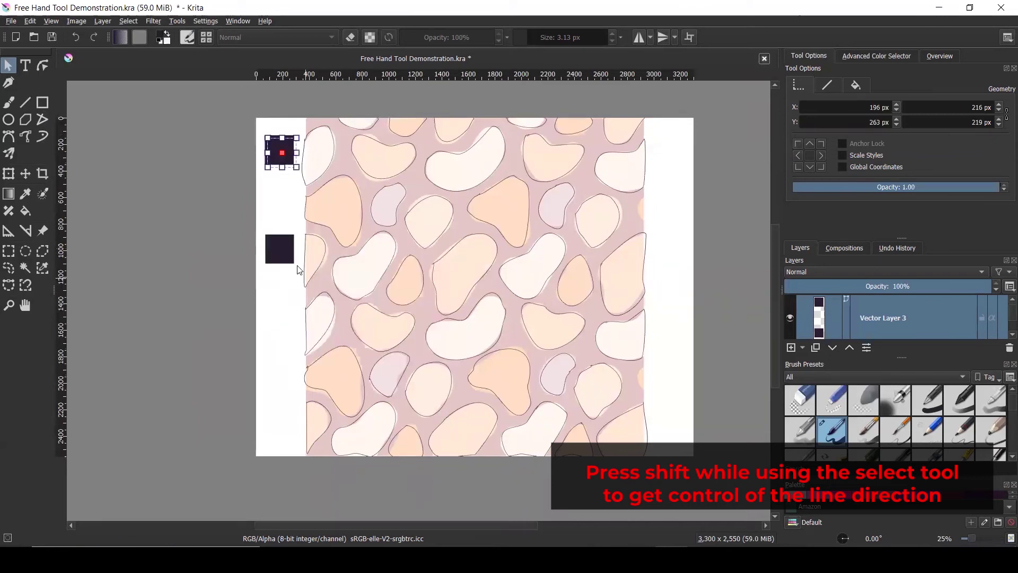
pyautogui.click(282, 191)
pyautogui.click(285, 164)
pyautogui.moveTo(285, 164); pyautogui.dragTo(265, 355)
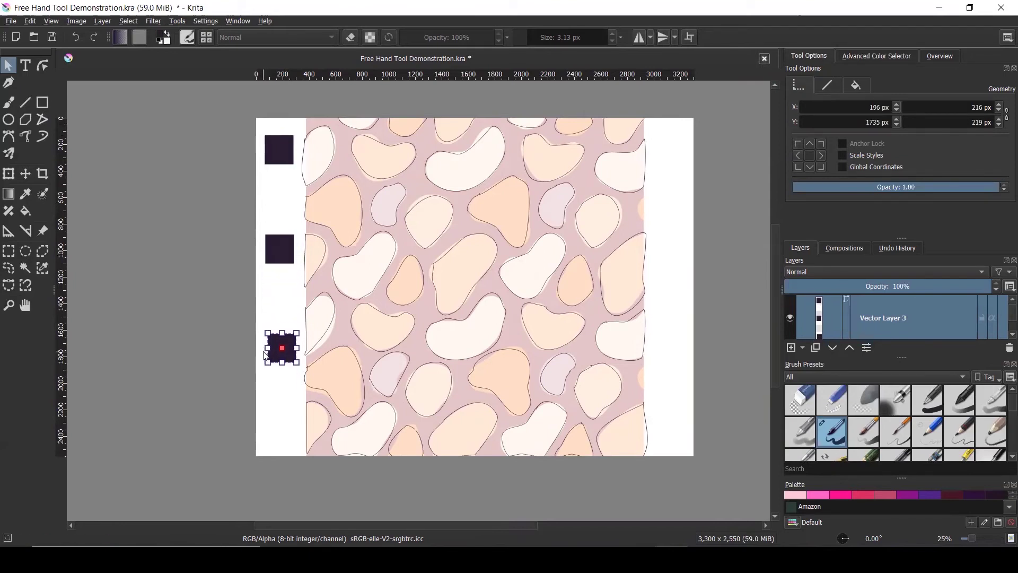
pyautogui.scroll(1, 266, 355)
pyautogui.press('Left')
pyautogui.press('Left')
pyautogui.press('Left')
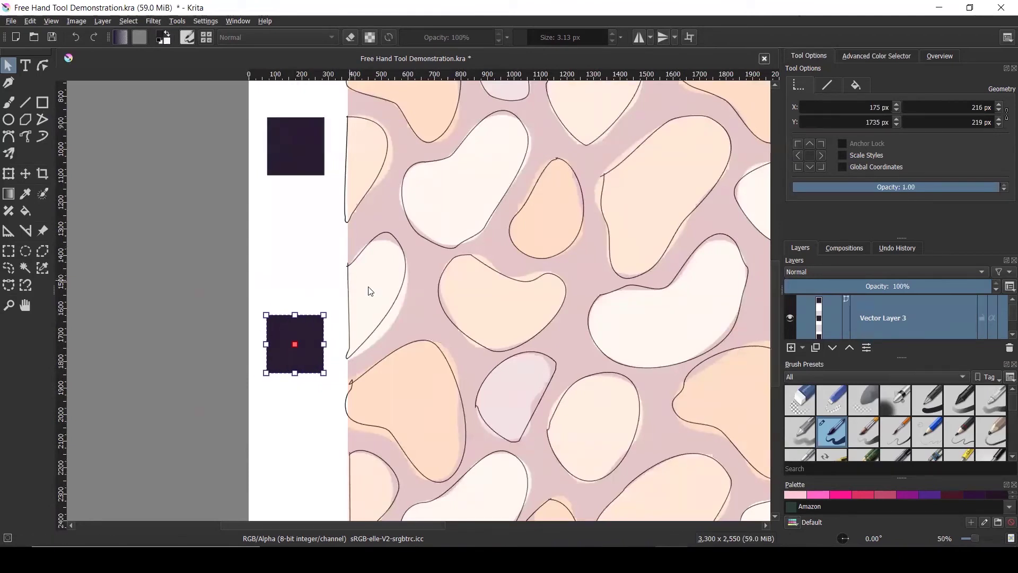
pyautogui.scroll(-2, 410, 301)
pyautogui.click(273, 275)
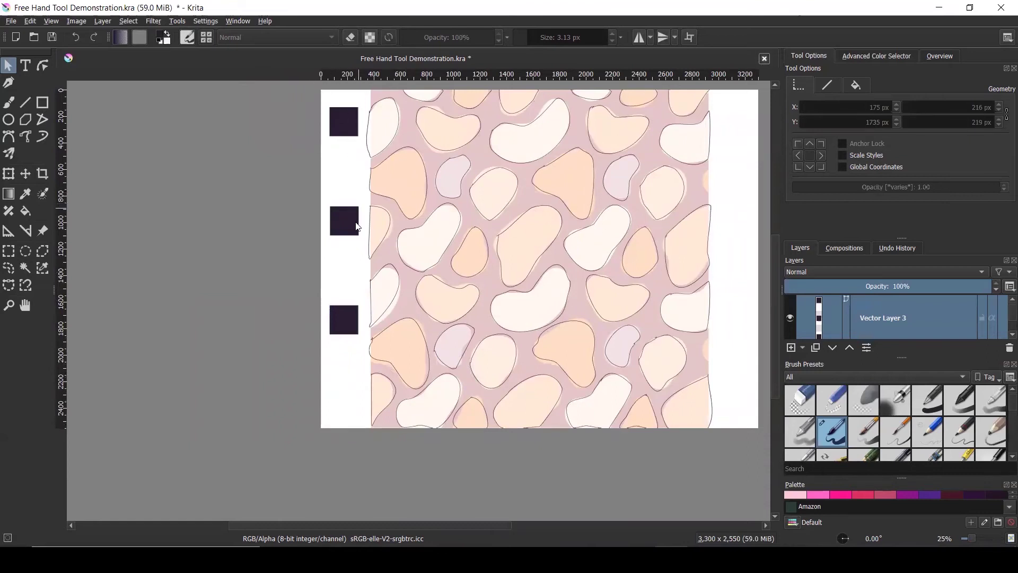
# Step: Copy the lowest square and paste a fourth one at the bottom of the margin
pyautogui.click(342, 316)
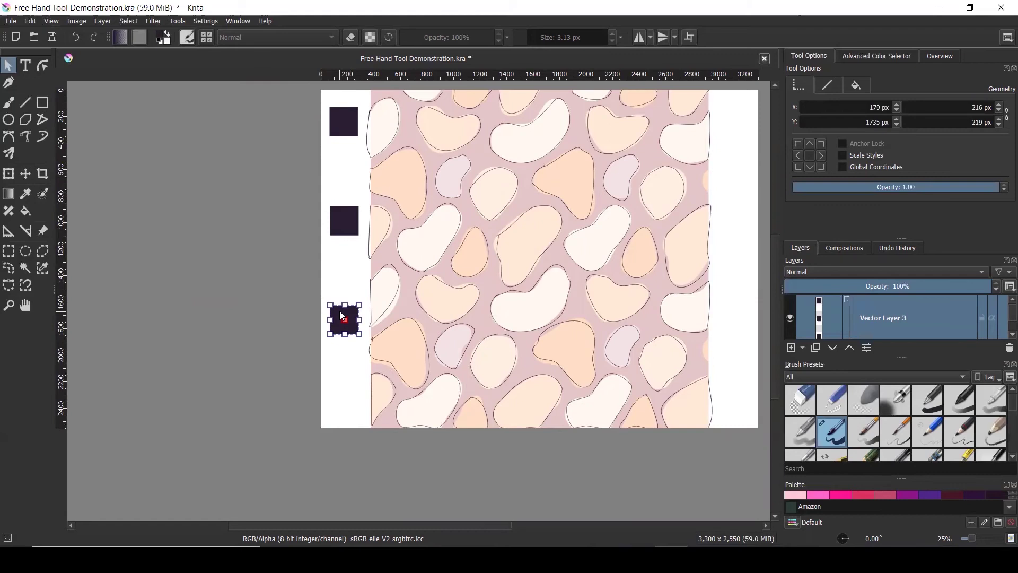
pyautogui.rightClick(339, 311)
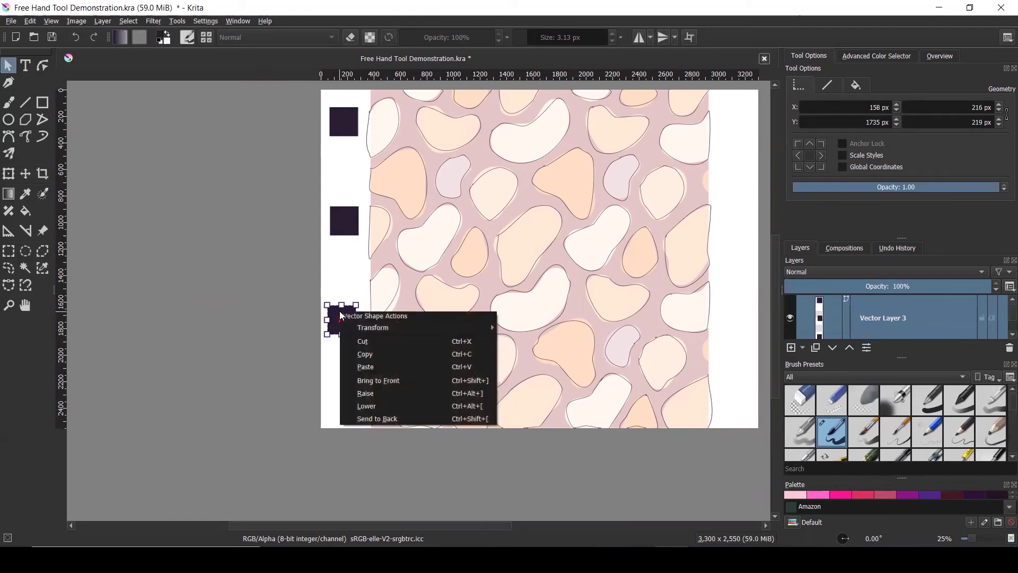
pyautogui.click(354, 350)
pyautogui.press('v')
pyautogui.hotkey('ctrl', 'v')
pyautogui.moveTo(342, 321); pyautogui.dragTo(342, 382)
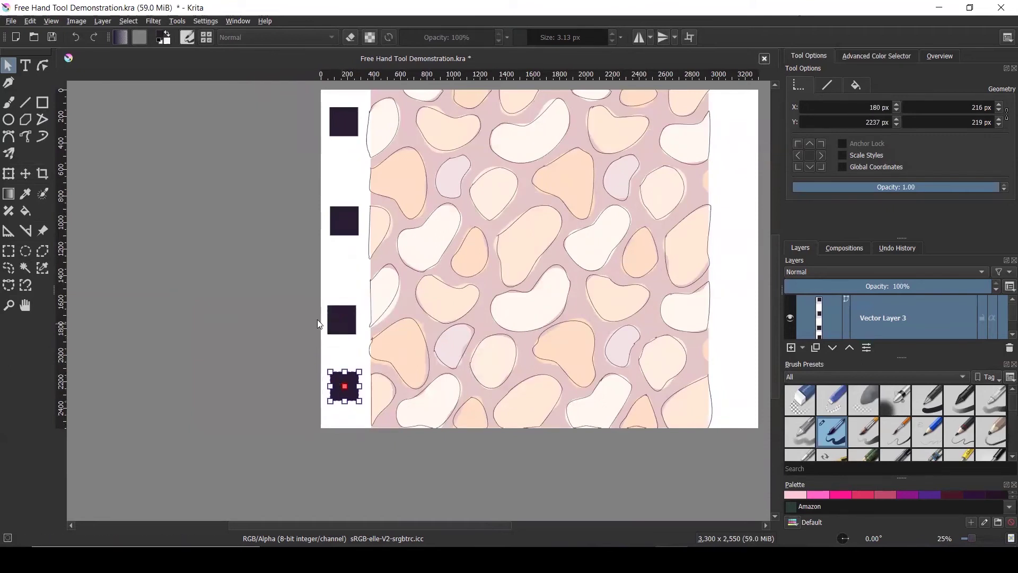
pyautogui.click(339, 317)
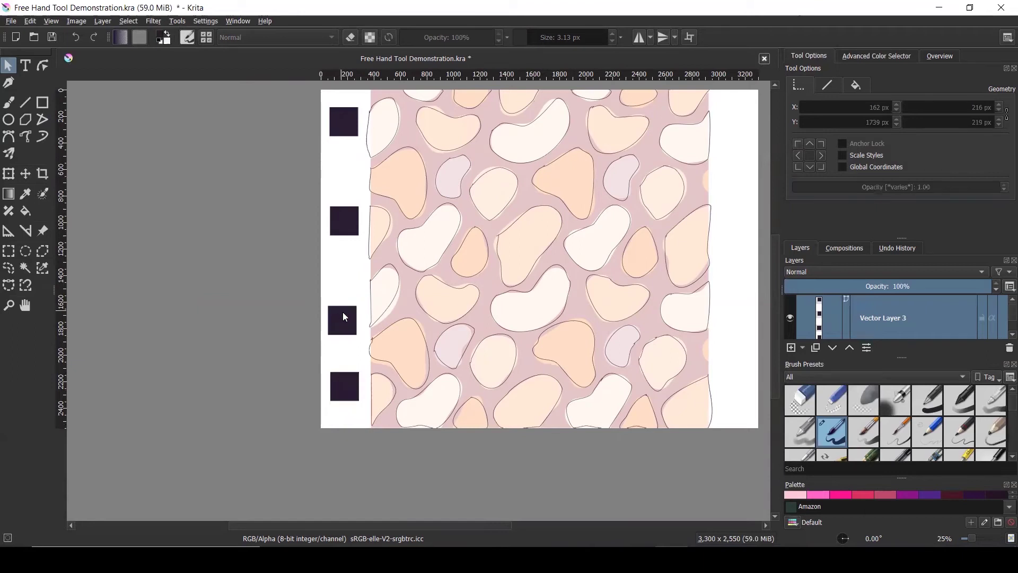
# Step: Nudge the third square up so the four squares are evenly spaced
pyautogui.doubleClick(343, 317)
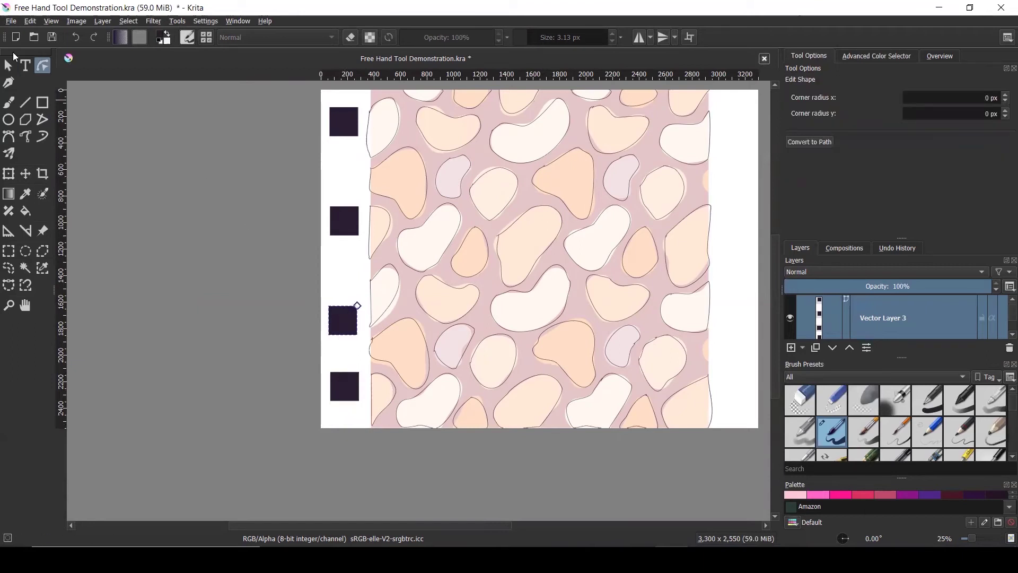
pyautogui.click(9, 65)
pyautogui.moveTo(343, 317); pyautogui.dragTo(347, 299)
pyautogui.click(248, 308)
pyautogui.keyDown('ctrl'); pyautogui.scroll(-1, 242, 317); pyautogui.keyUp('ctrl')
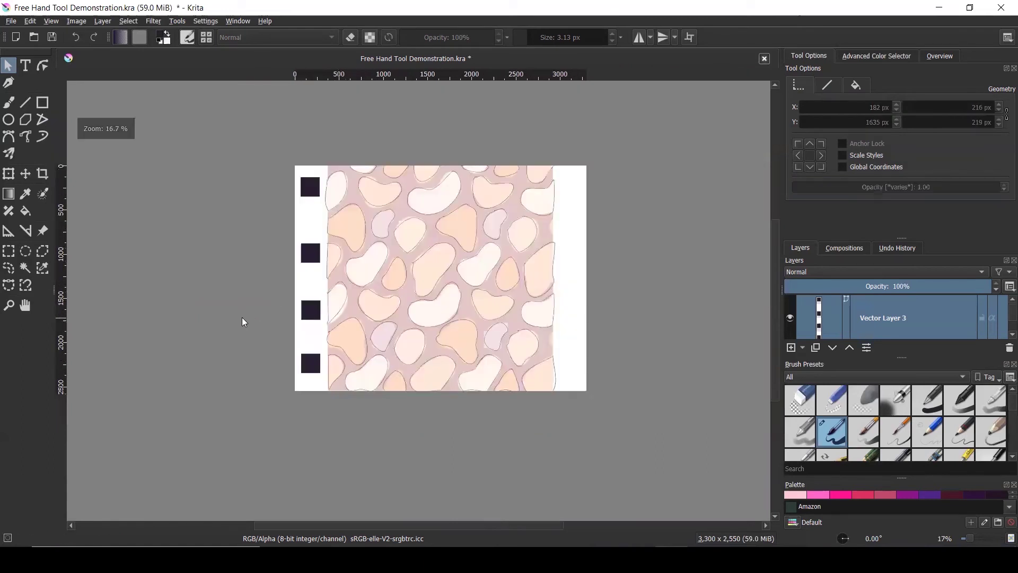
pyautogui.keyDown('ctrl'); pyautogui.scroll(1, 239, 319); pyautogui.keyUp('ctrl')
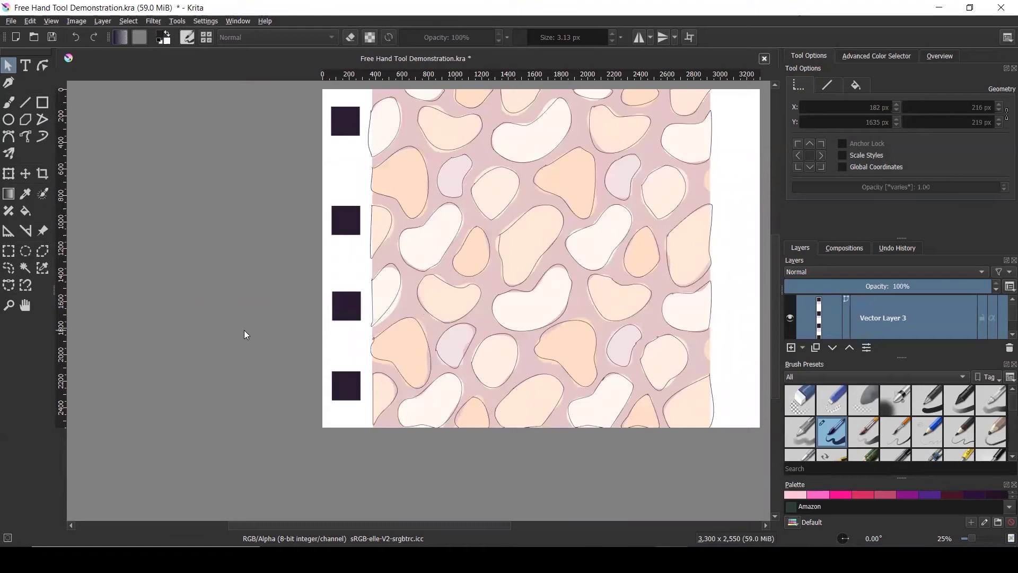
# Step: Fill the top square with a pale yellow-green colour
pyautogui.click(352, 117)
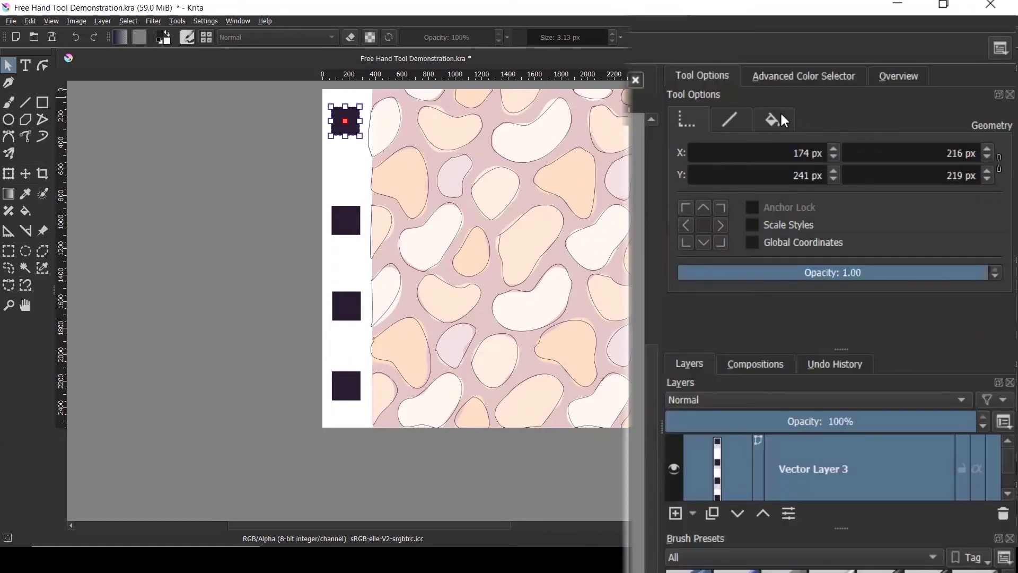
pyautogui.click(782, 113)
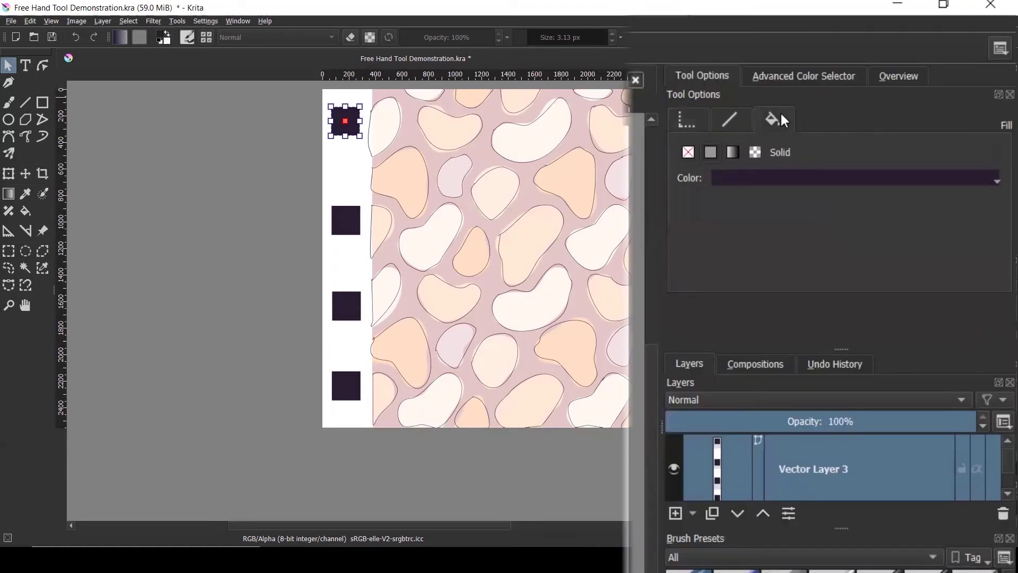
pyautogui.click(808, 179)
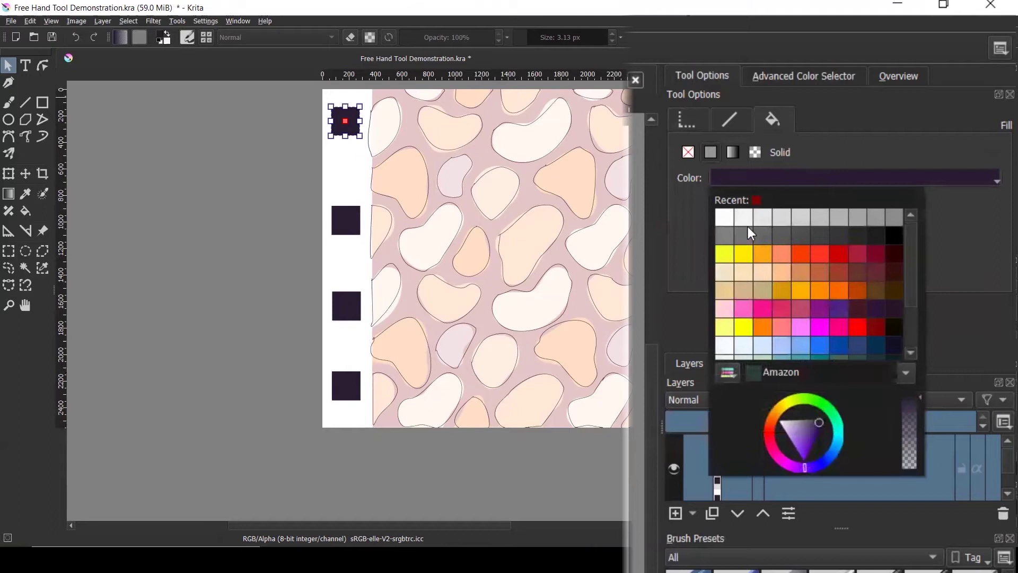
pyautogui.moveTo(912, 243); pyautogui.dragTo(921, 322)
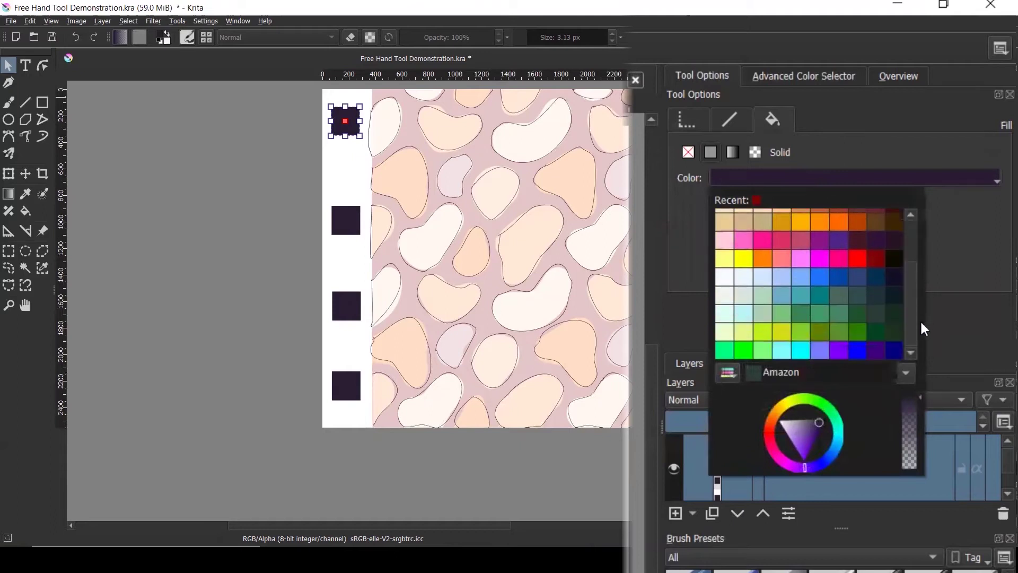
pyautogui.click(724, 332)
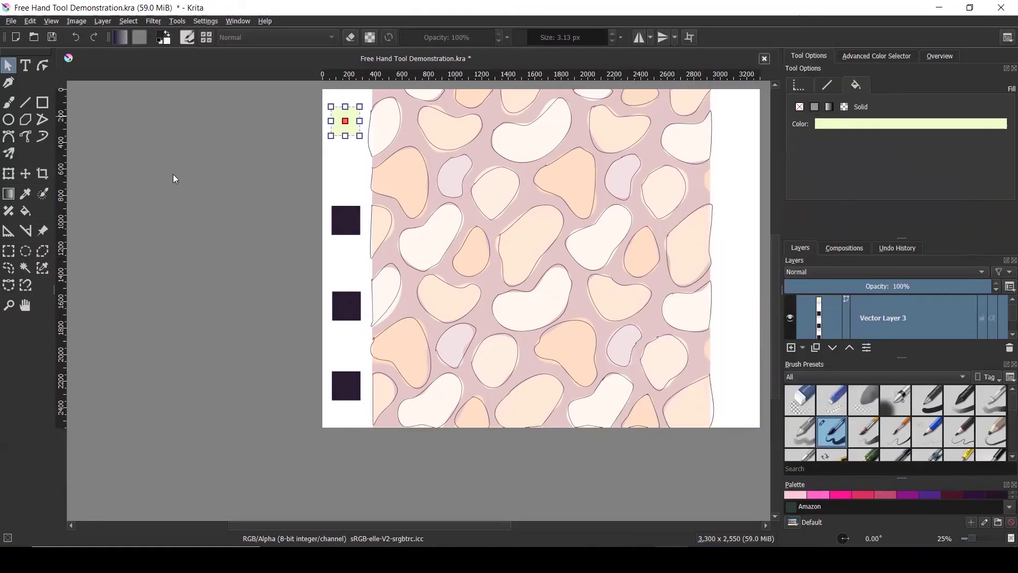
pyautogui.click(174, 174)
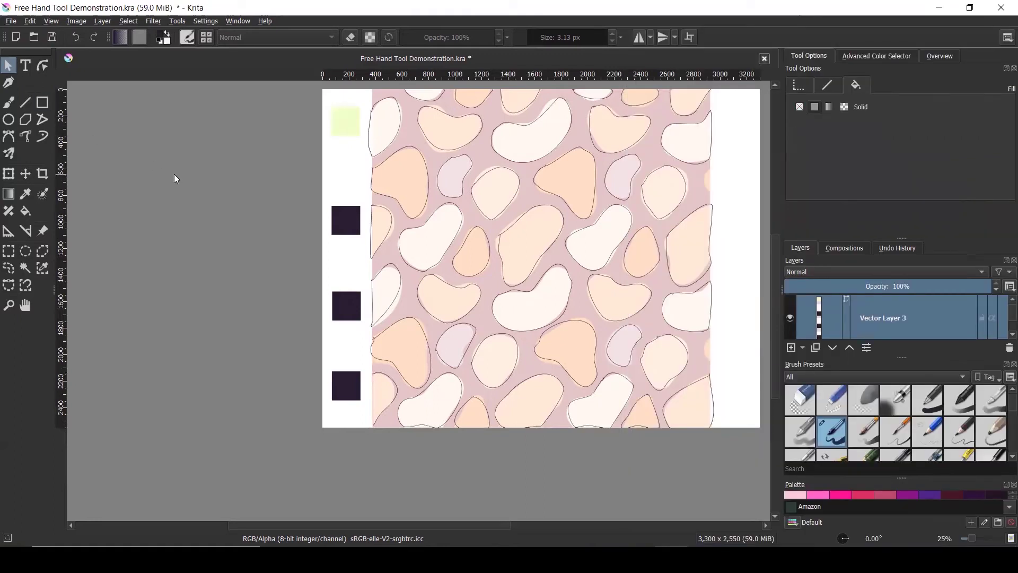
# Step: Add a 'Calamansi' text label in black under the top swatch
pyautogui.click(26, 65)
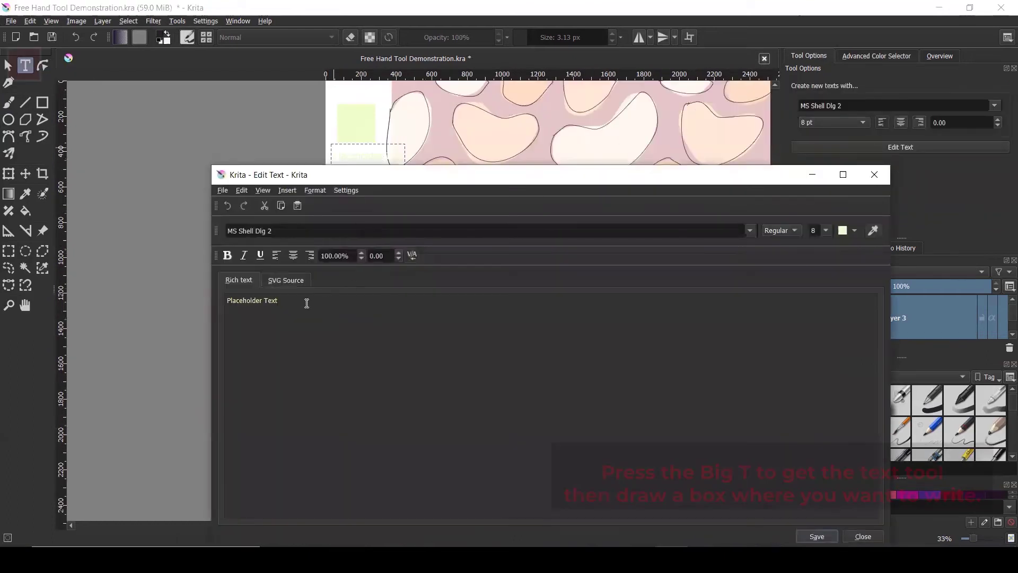
pyautogui.moveTo(313, 302); pyautogui.dragTo(78, 286)
pyautogui.write('Calamansi')
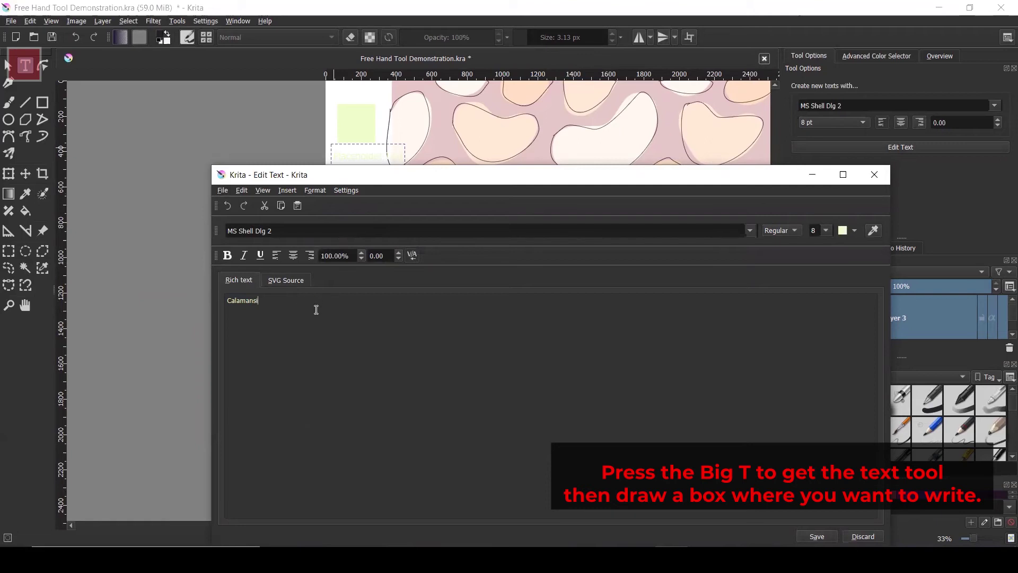
pyautogui.hotkey('ctrl', 'a')
pyautogui.click(831, 230)
pyautogui.click(854, 230)
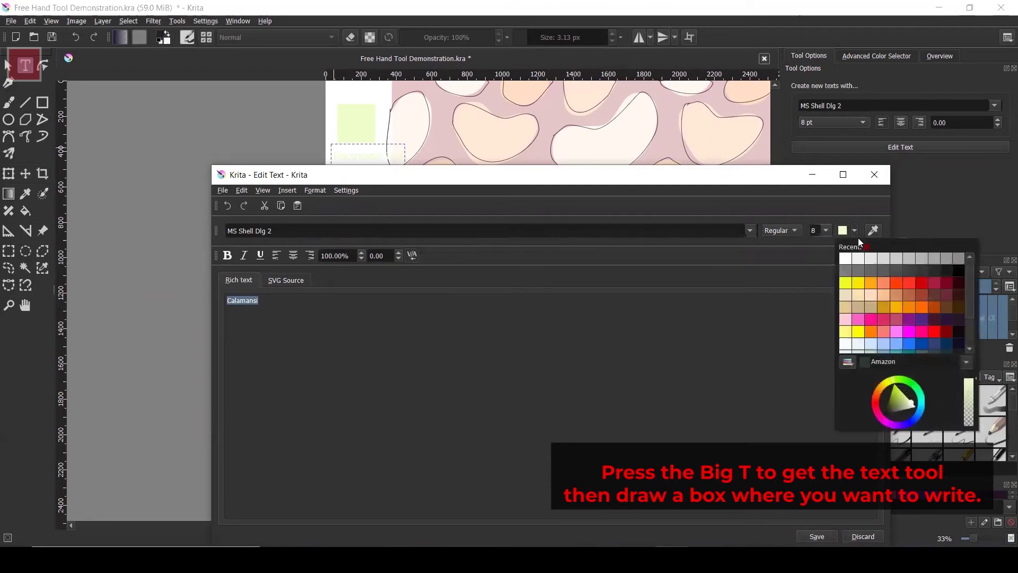
pyautogui.click(960, 271)
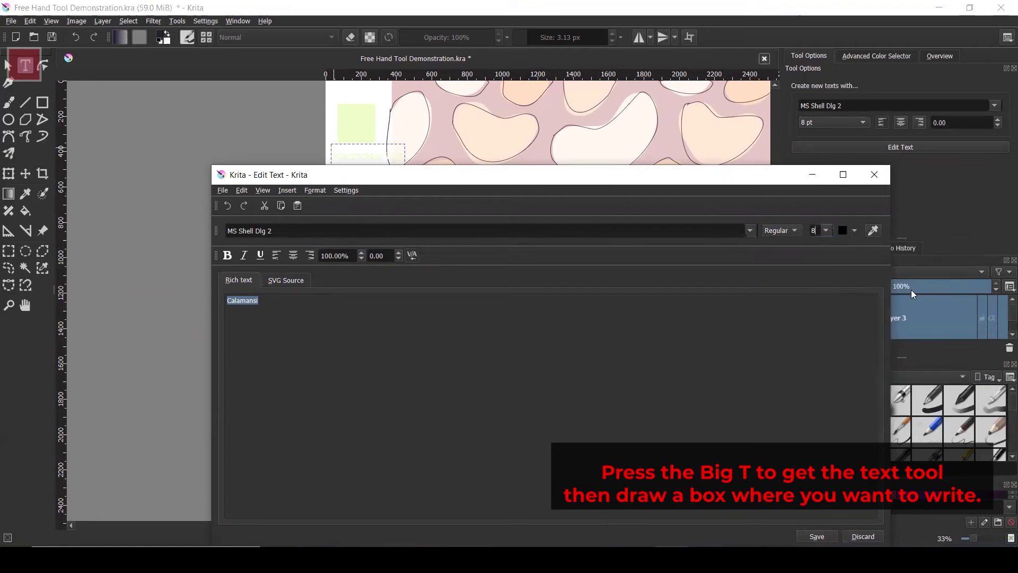
pyautogui.click(820, 536)
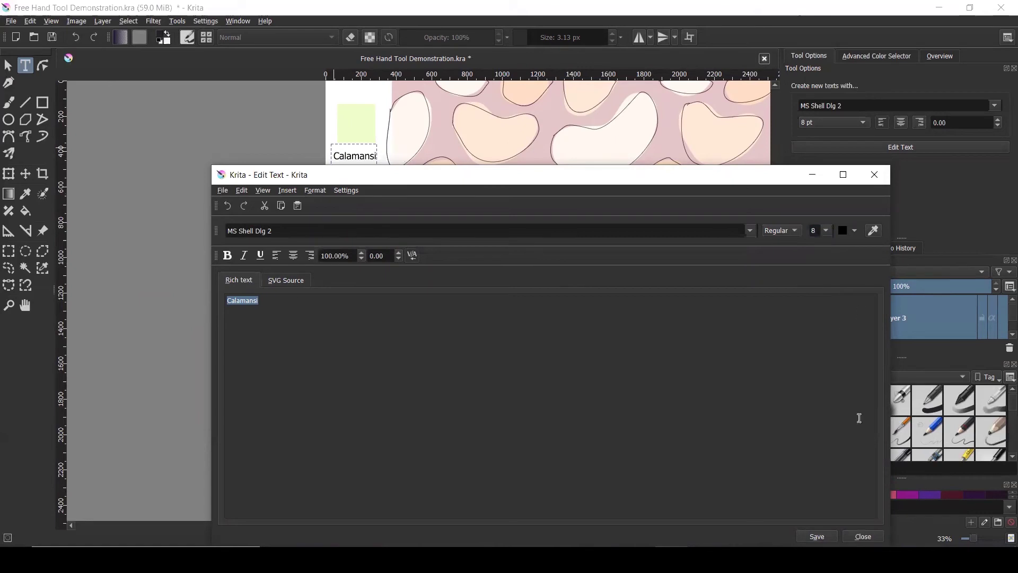
# Step: Set the Calamansi label's font size to 8 pt and close the text editor
pyautogui.click(827, 231)
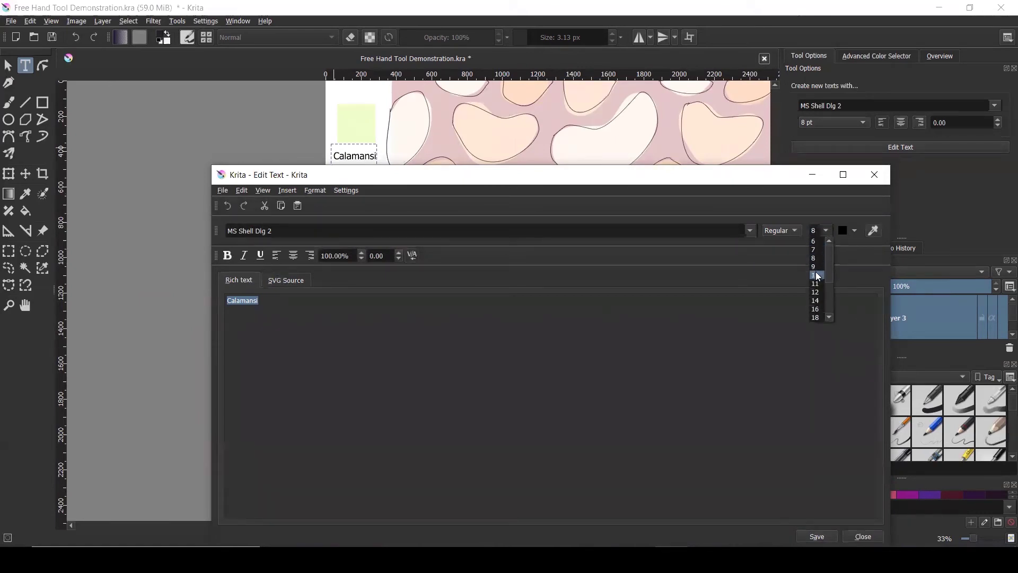
pyautogui.click(818, 276)
pyautogui.click(816, 536)
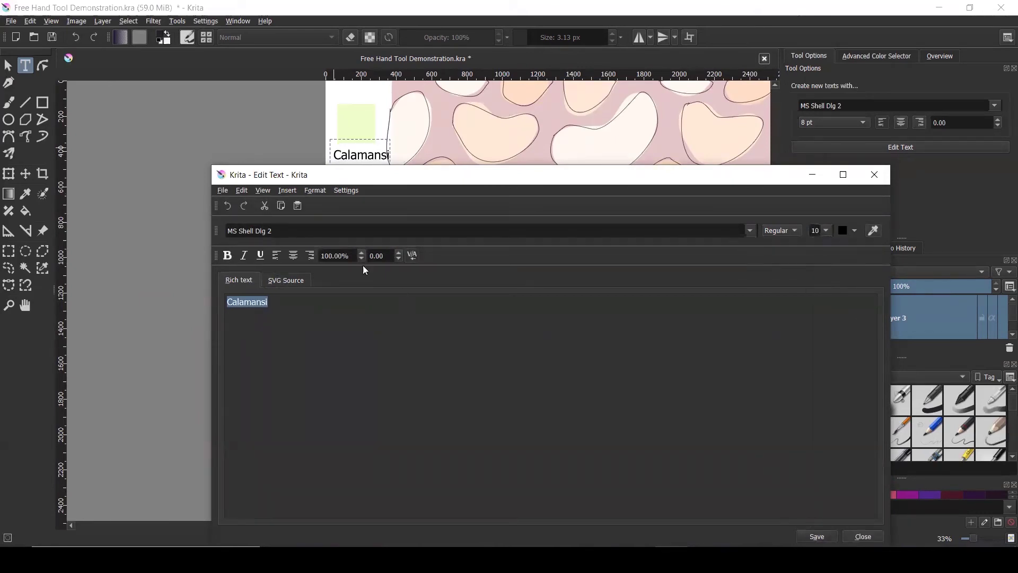
pyautogui.click(828, 230)
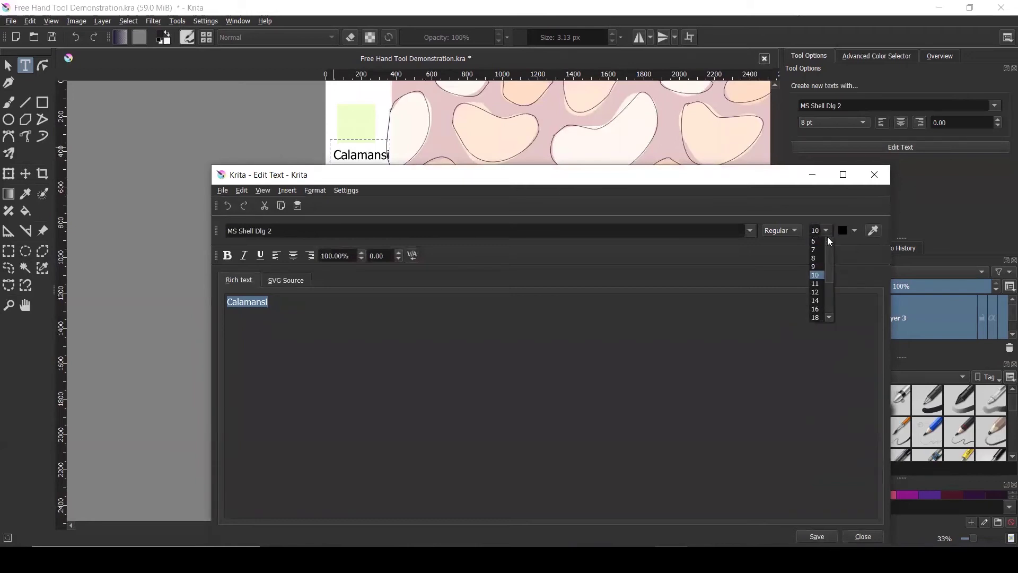
pyautogui.click(817, 266)
pyautogui.click(826, 230)
pyautogui.click(817, 257)
pyautogui.click(833, 538)
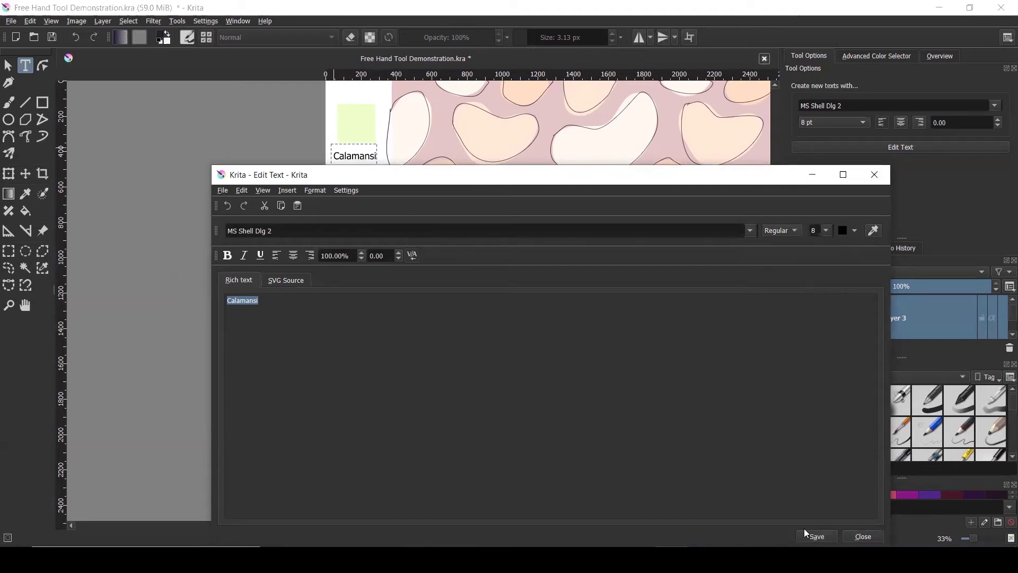
pyautogui.click(856, 535)
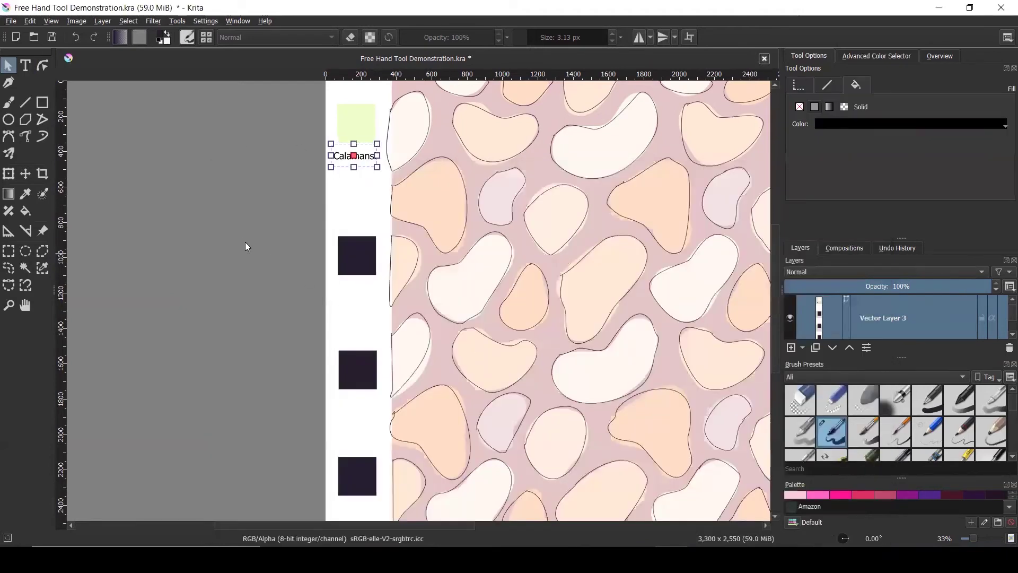
pyautogui.click(245, 242)
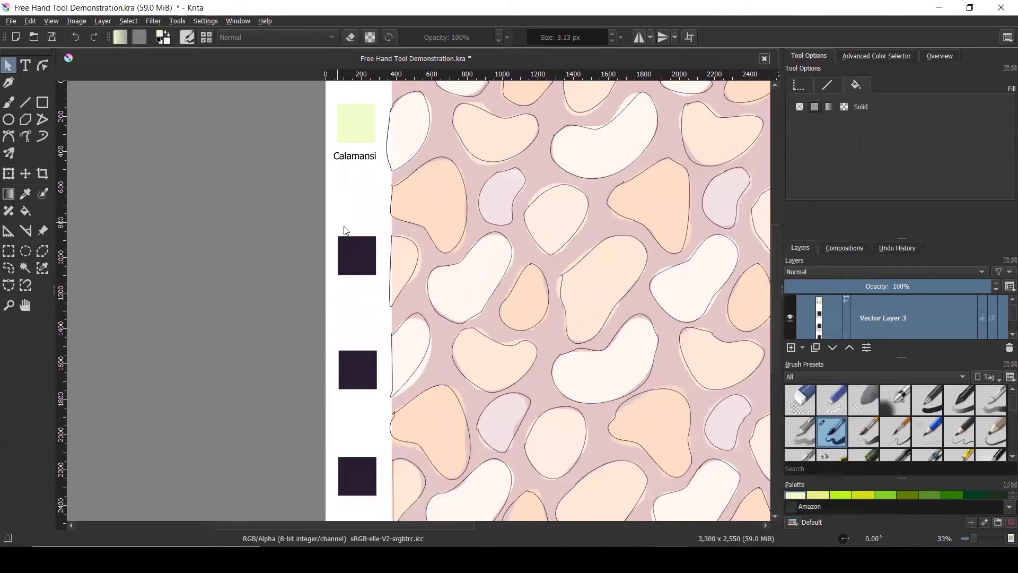
# Step: Glance at the Pattern Making reference image and return to the Krita document
pyautogui.moveTo(708, 562)
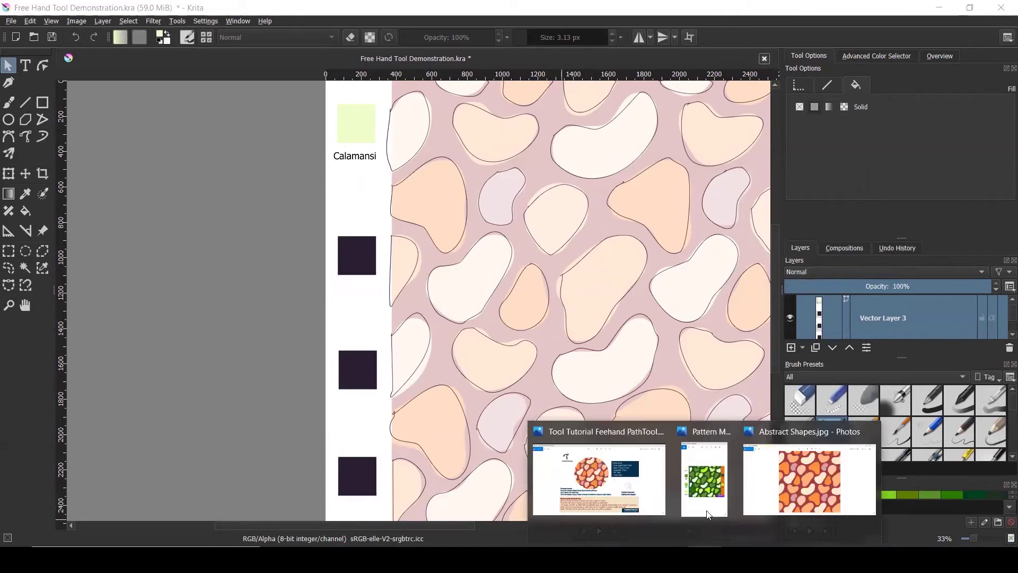
pyautogui.click(710, 499)
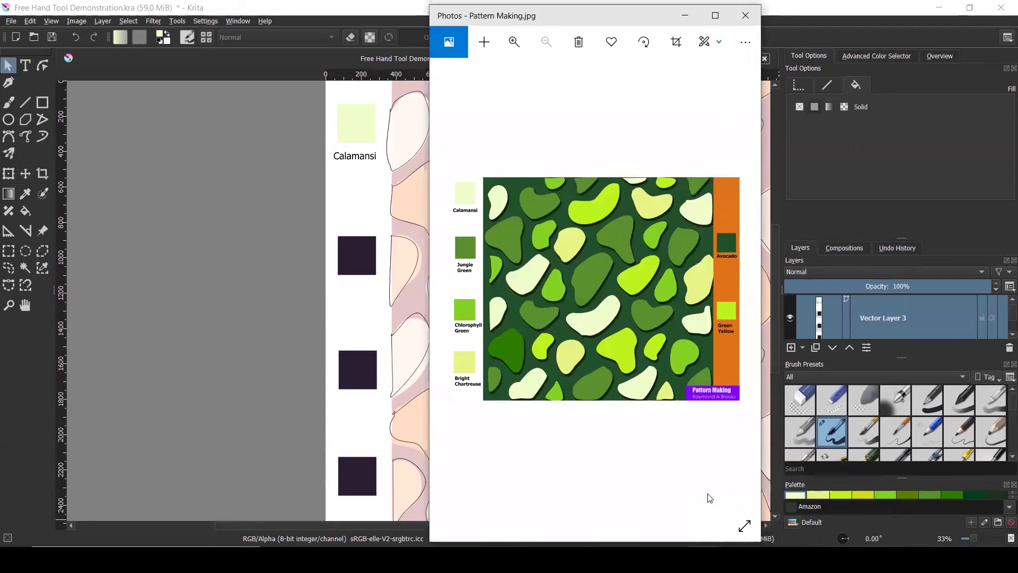
pyautogui.click(221, 276)
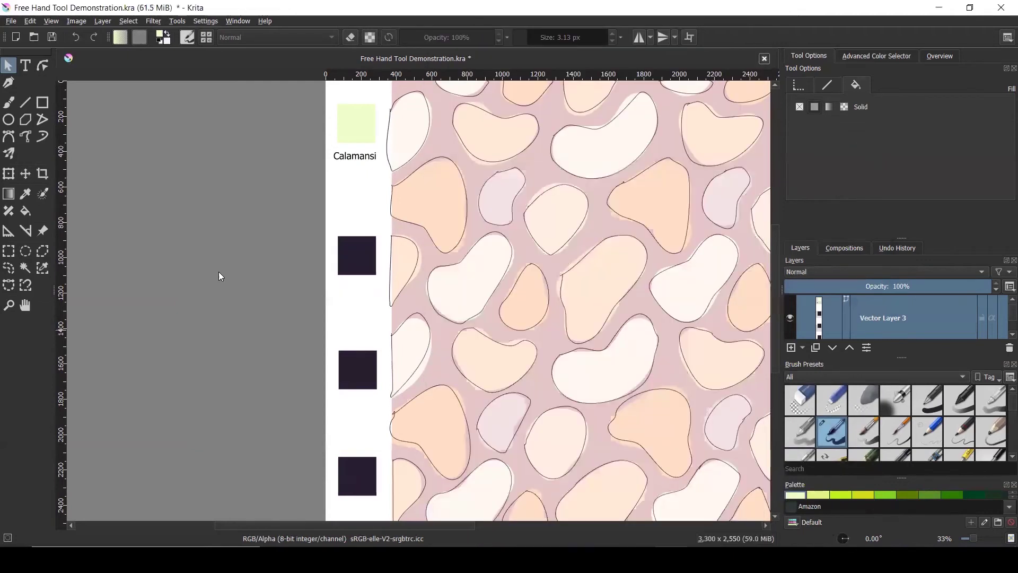
# Step: Fill the second swatch square with jungle green
pyautogui.click(353, 256)
pyautogui.click(978, 127)
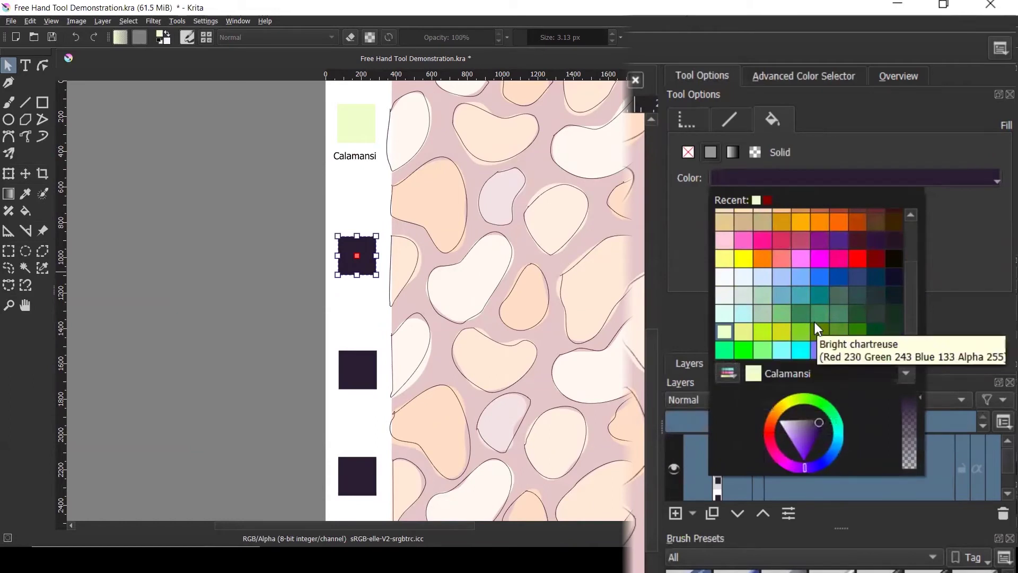
pyautogui.click(840, 332)
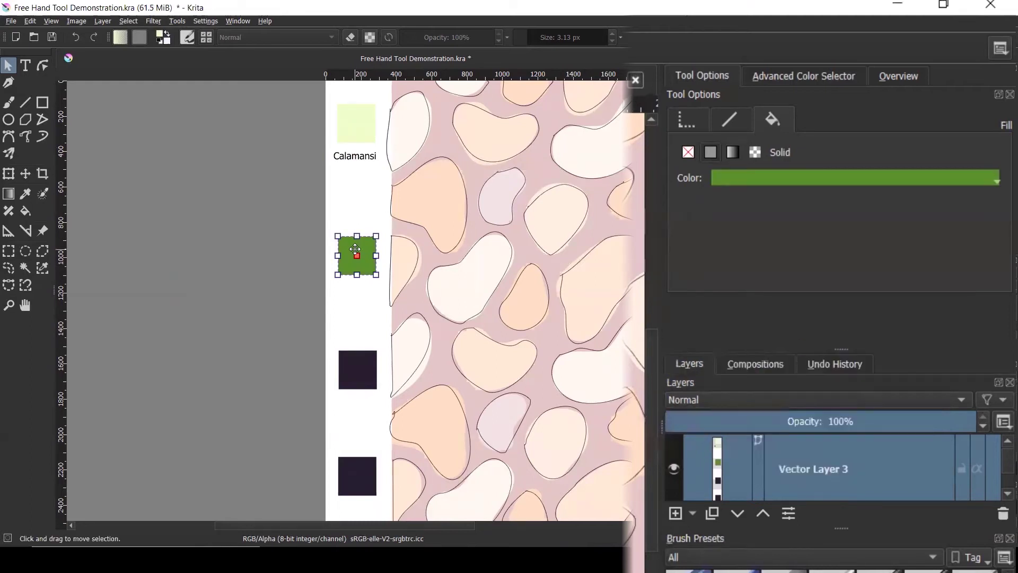
# Step: Replace the placeholder text with a 'Jungle Green' label below the second swatch
pyautogui.click(25, 66)
pyautogui.moveTo(333, 283); pyautogui.dragTo(382, 303)
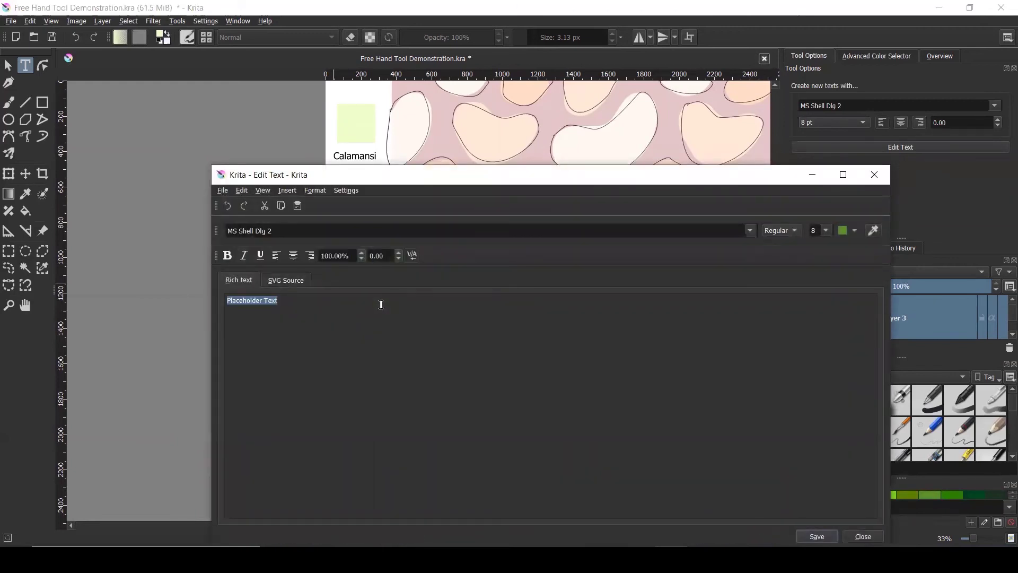
pyautogui.click(366, 316)
pyautogui.tripleClick(354, 300)
pyautogui.press('BackSpace')
pyautogui.write('Junn')
pyautogui.write('le Greeen')
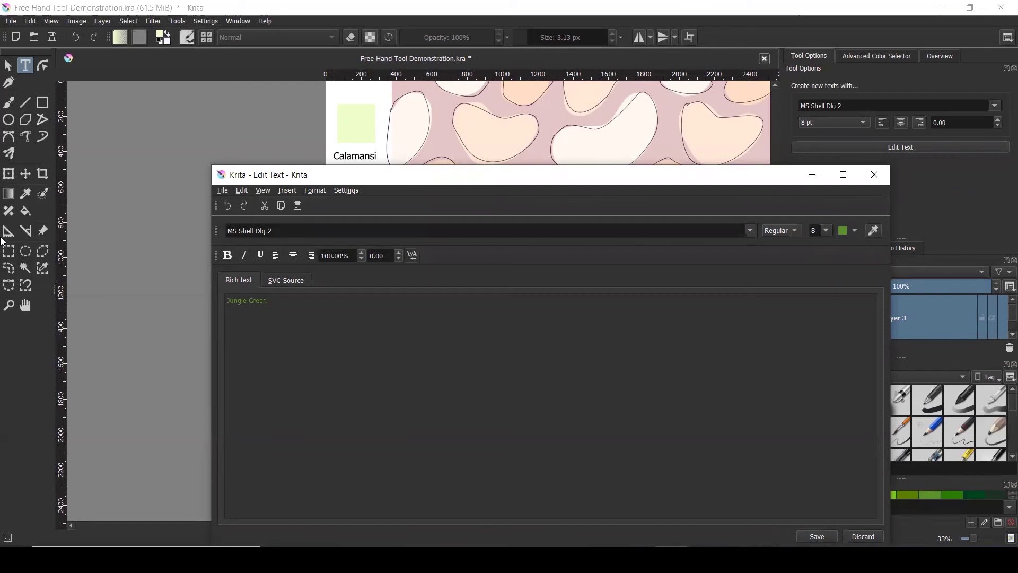
pyautogui.click(817, 535)
pyautogui.click(856, 535)
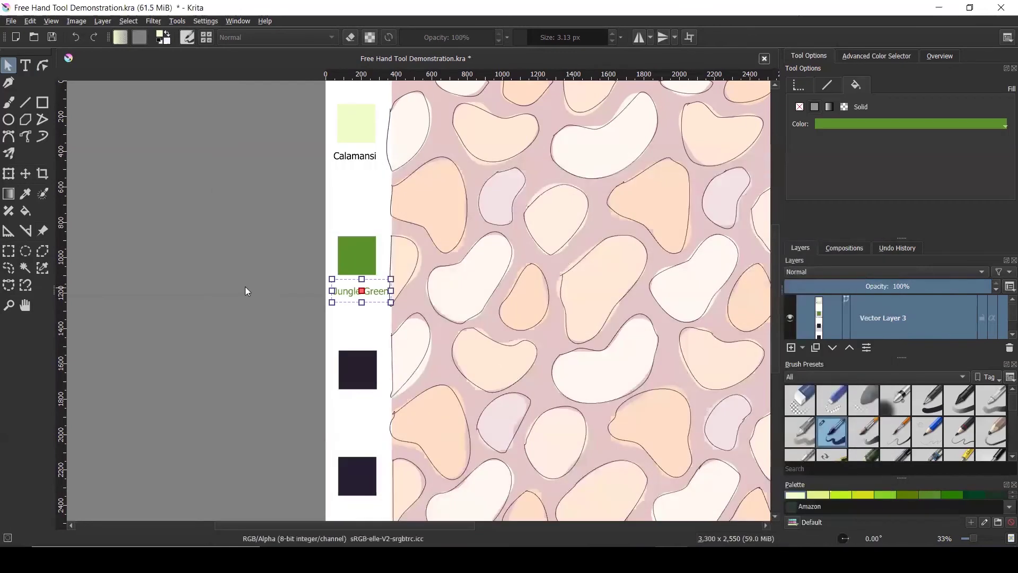
# Step: Recolour the Jungle Green label black and recheck the Pattern Making reference
pyautogui.press('t')
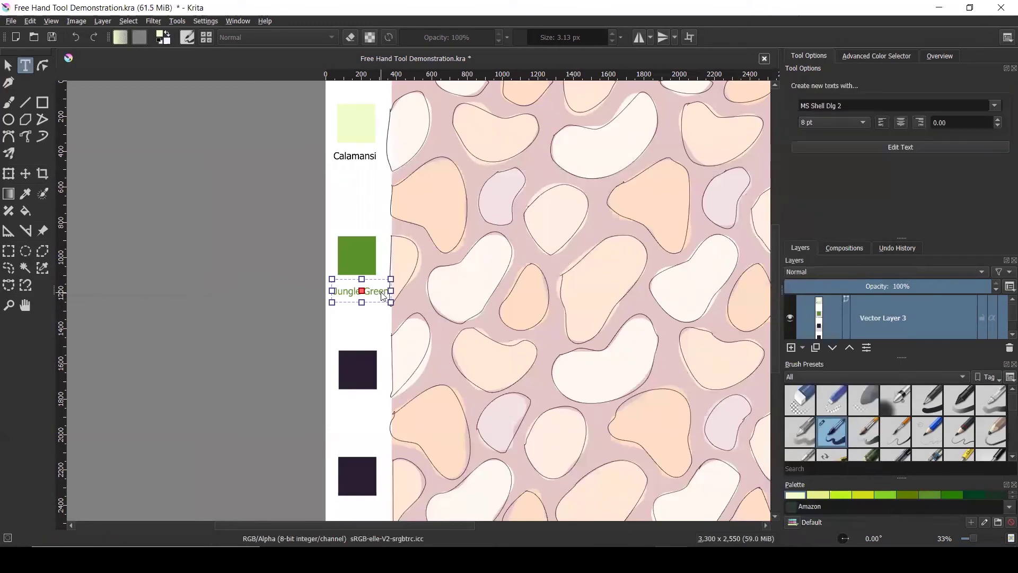
pyautogui.doubleClick(373, 295)
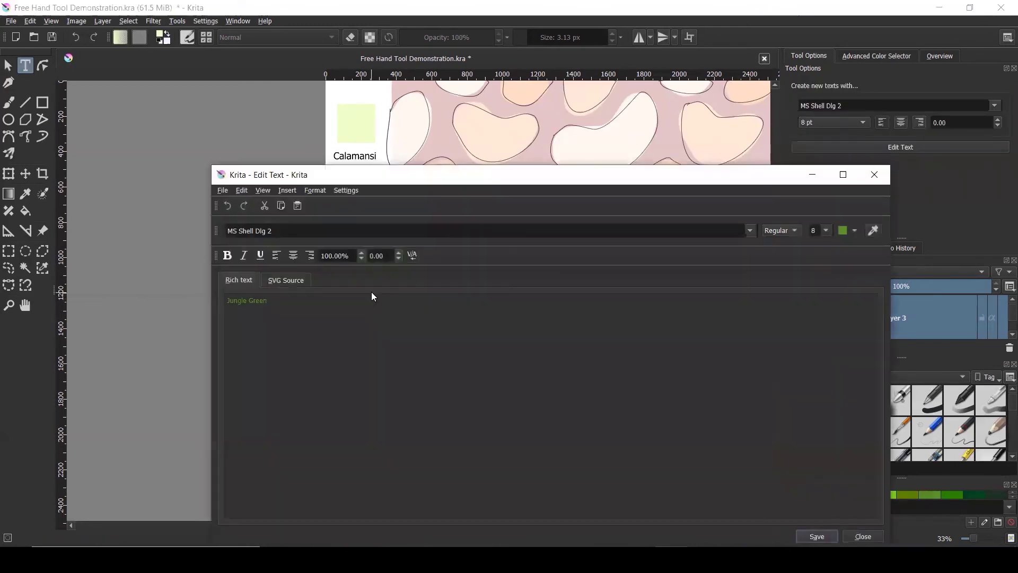
pyautogui.click(851, 227)
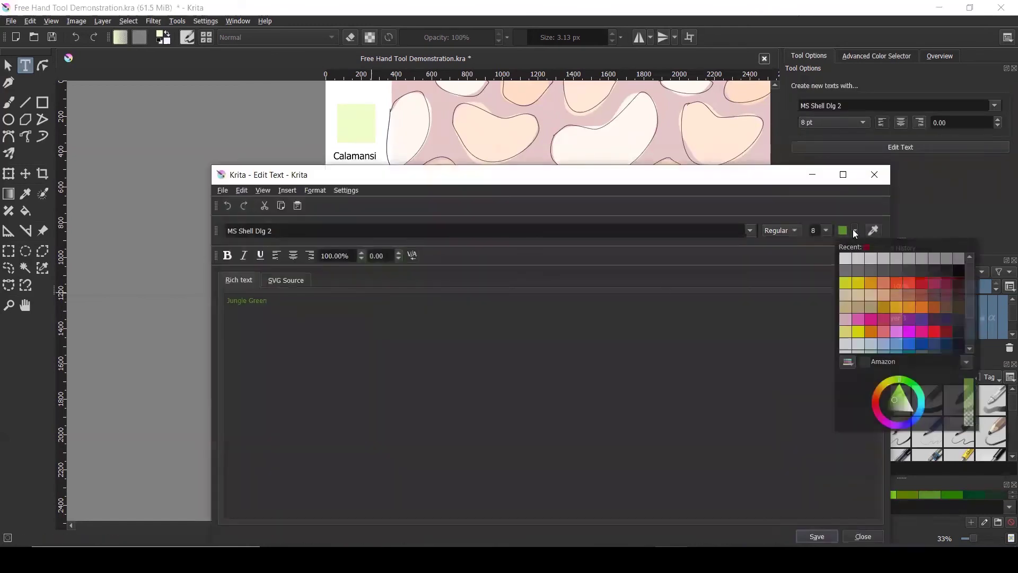
pyautogui.click(955, 271)
pyautogui.click(849, 536)
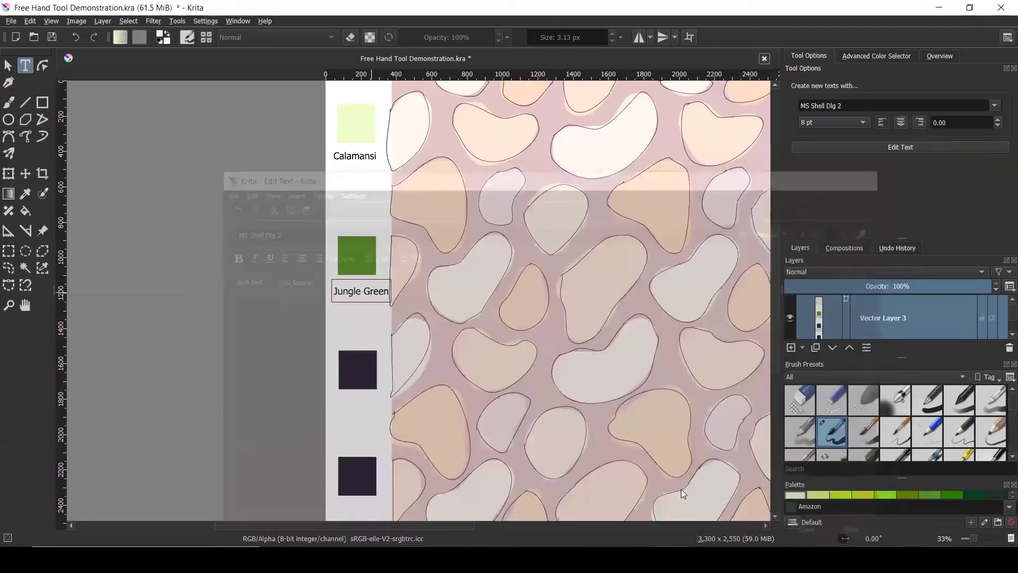
pyautogui.click(187, 287)
pyautogui.click(354, 297)
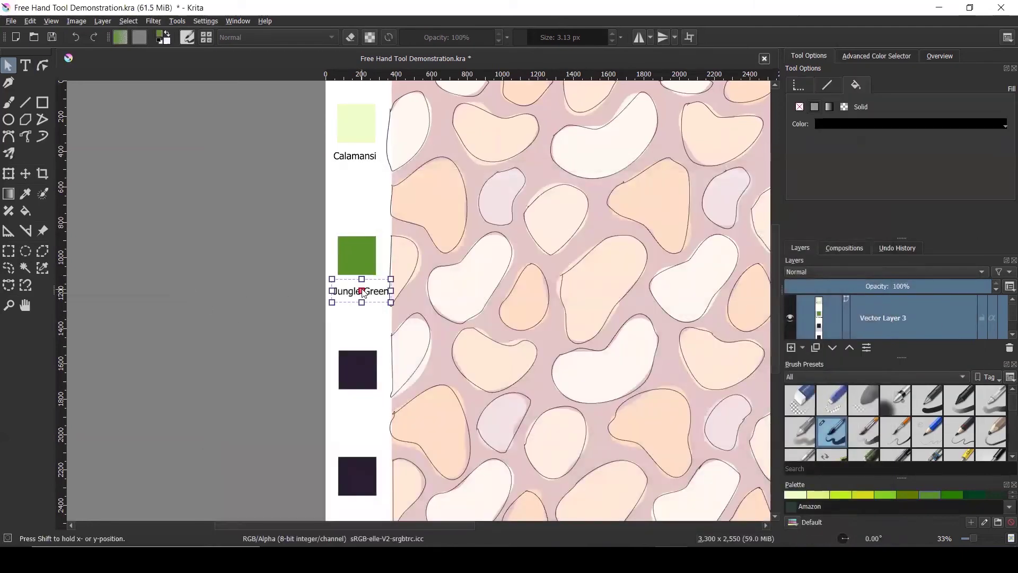
pyautogui.press('t')
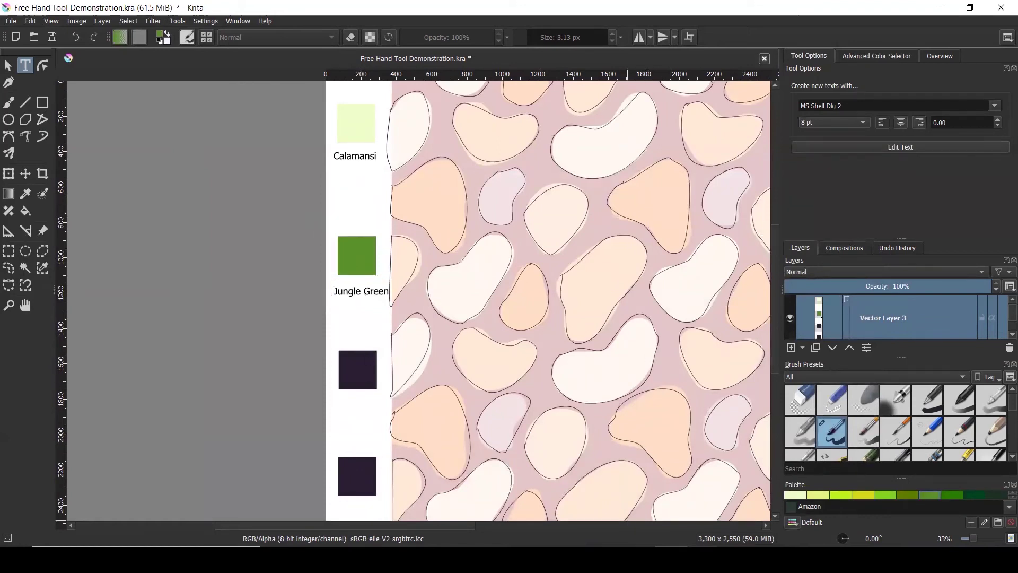
pyautogui.click(724, 482)
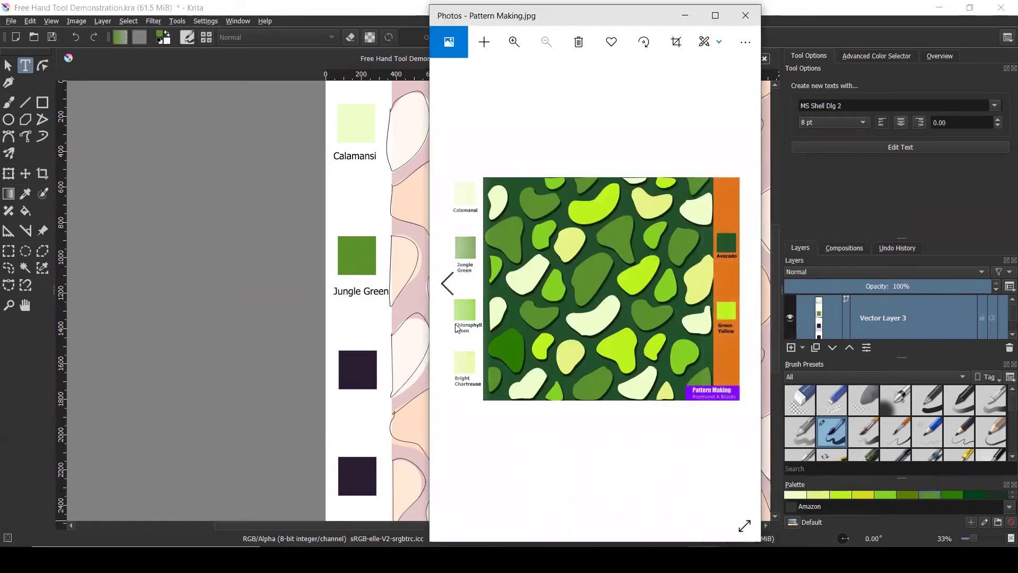
pyautogui.click(220, 161)
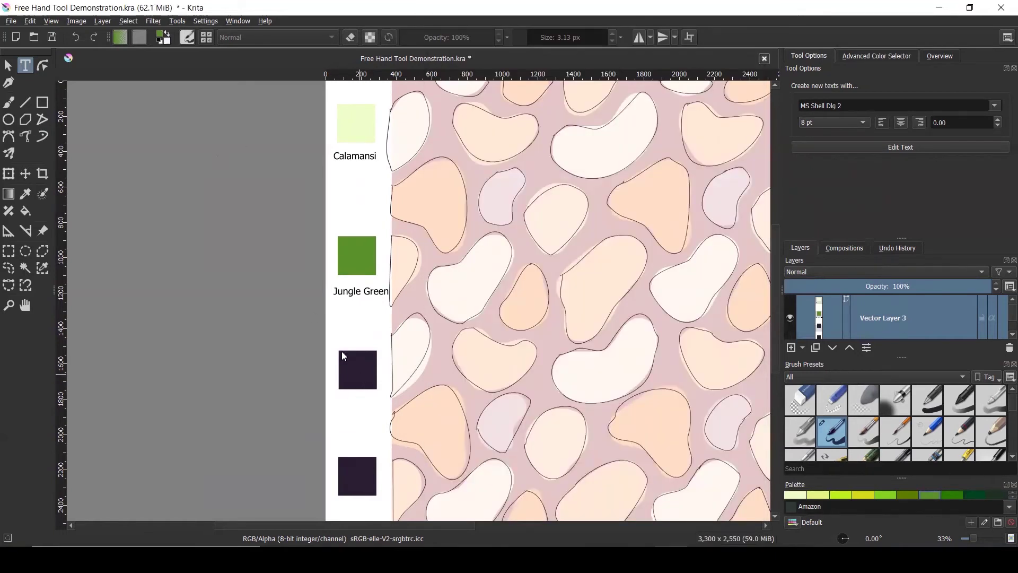
# Step: Fill the third swatch square with chlorophyll green
pyautogui.click(8, 64)
pyautogui.click(360, 375)
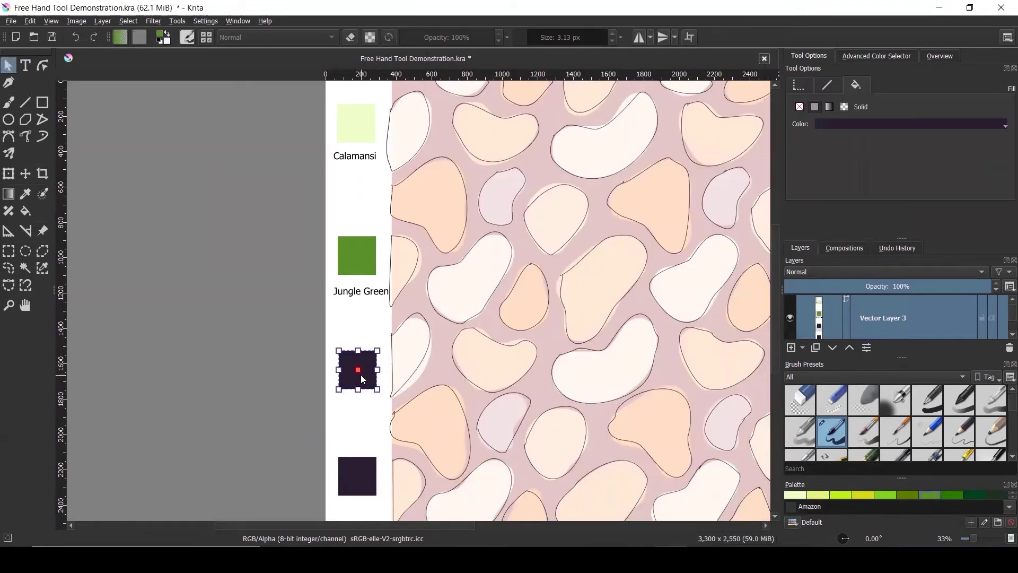
pyautogui.click(878, 126)
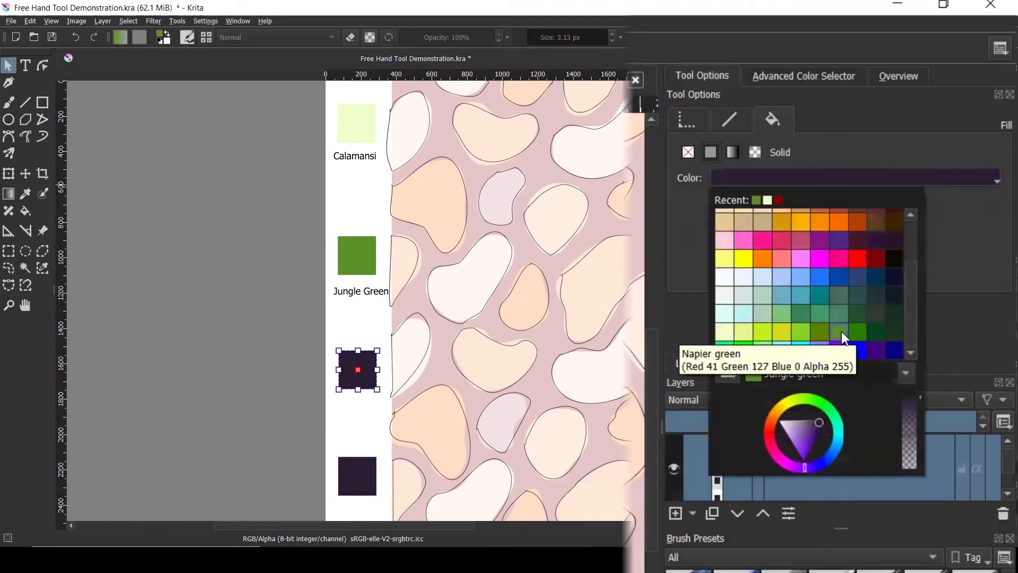
pyautogui.click(802, 328)
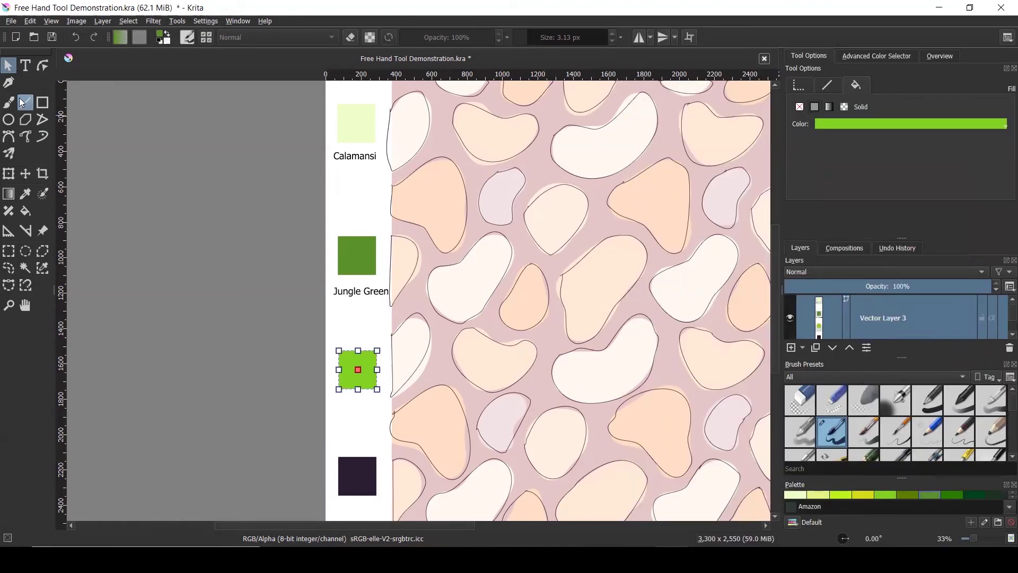
# Step: Label the third swatch 'Chlorophyll Green' in black text
pyautogui.click(25, 65)
pyautogui.moveTo(334, 395); pyautogui.dragTo(393, 421)
pyautogui.write('Choro')
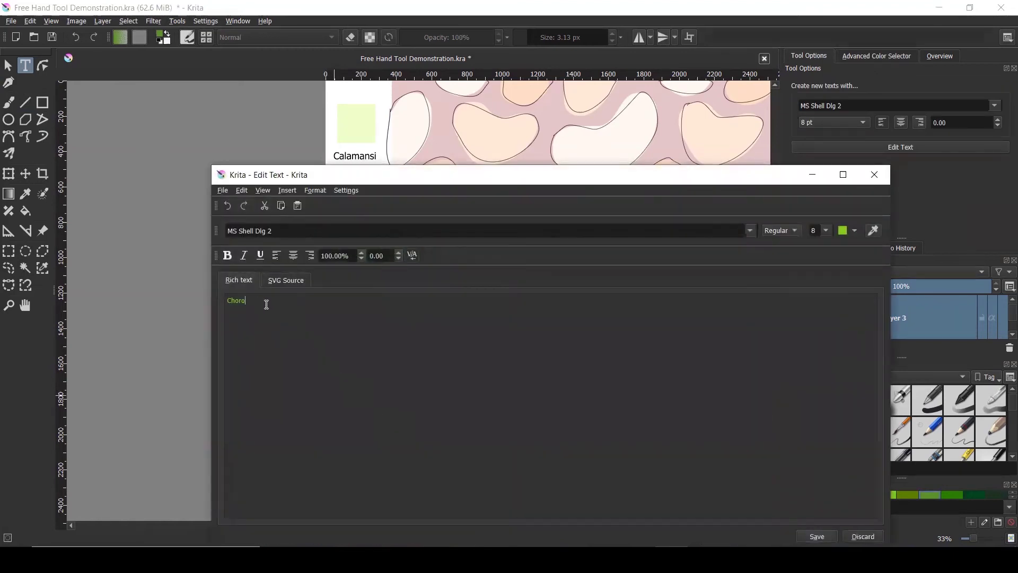
pyautogui.press('BackSpace')
pyautogui.press('BackSpace')
pyautogui.press('BackSpace')
pyautogui.write('lor')
pyautogui.write('ophyll Gree')
pyautogui.click(854, 233)
pyautogui.click(960, 266)
pyautogui.click(849, 534)
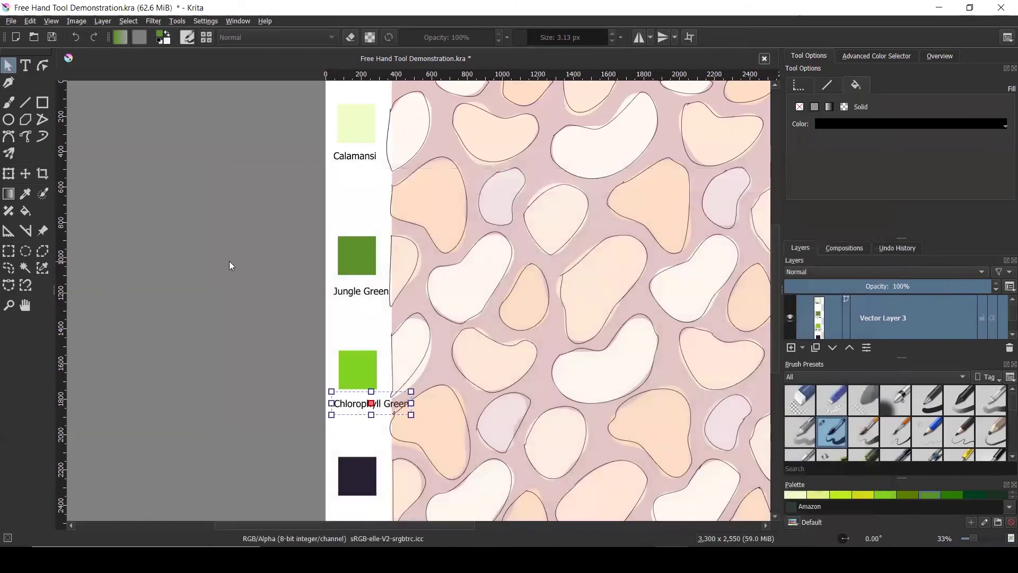
# Step: Break the Chlorophyll Green label so 'Green' sits on a second line
pyautogui.press('t')
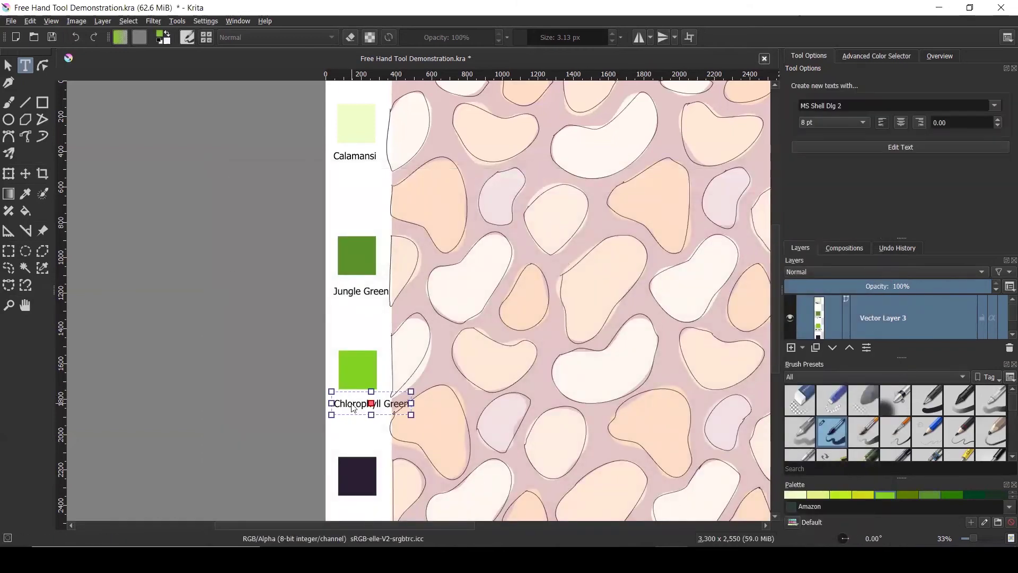
pyautogui.doubleClick(352, 404)
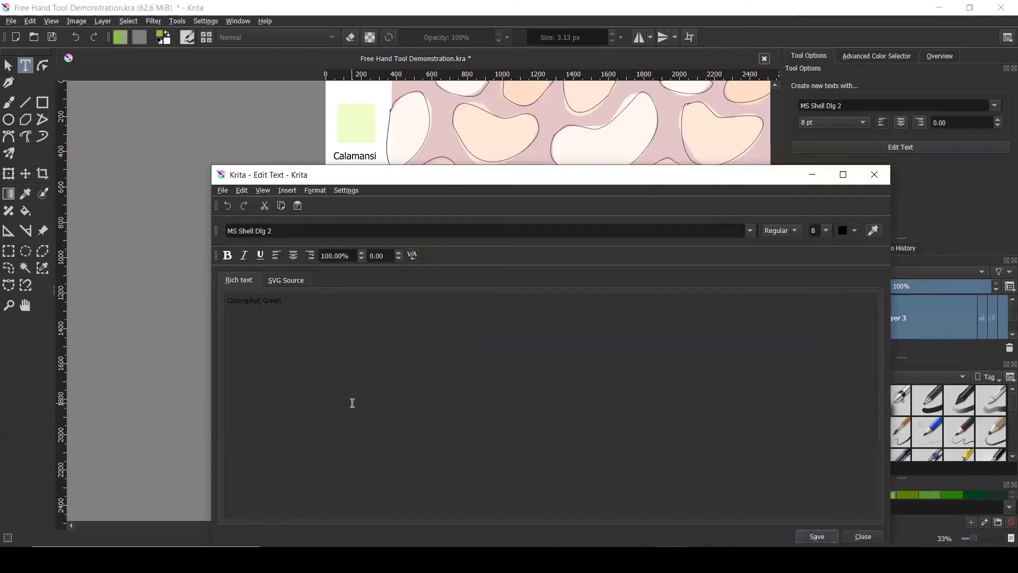
pyautogui.click(262, 301)
pyautogui.press('Return')
pyautogui.click(863, 537)
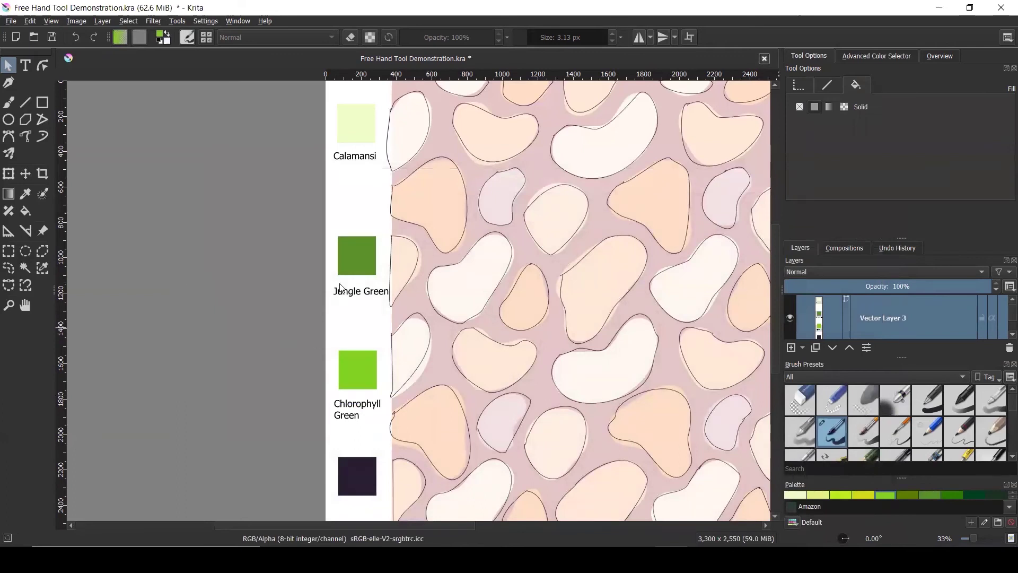
pyautogui.scroll(-1, 323, 217)
pyautogui.click(350, 404)
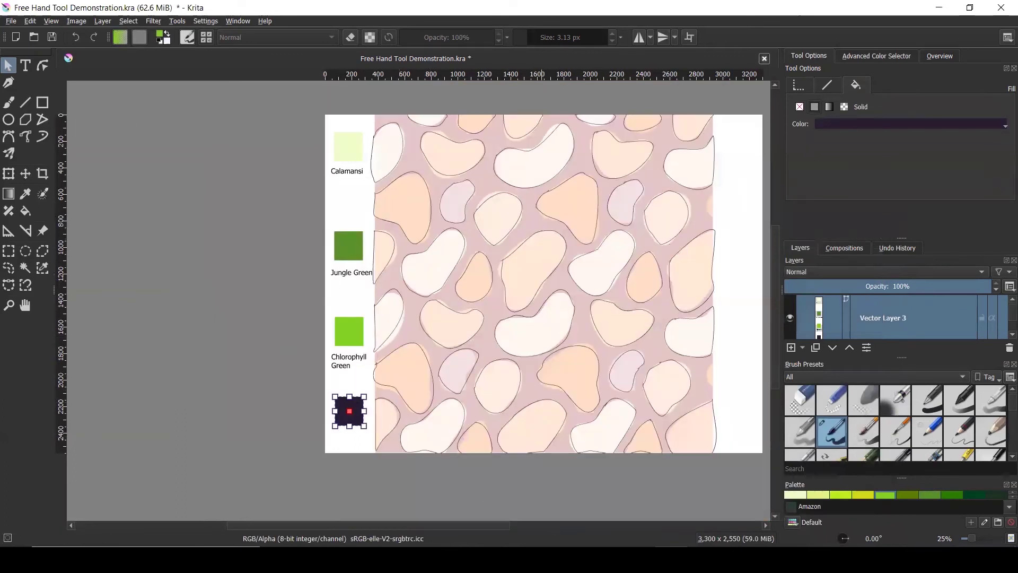
# Step: Review the Pattern Making reference full screen, then bring up fill colour choices for the fourth swatch
pyautogui.moveTo(647, 472)
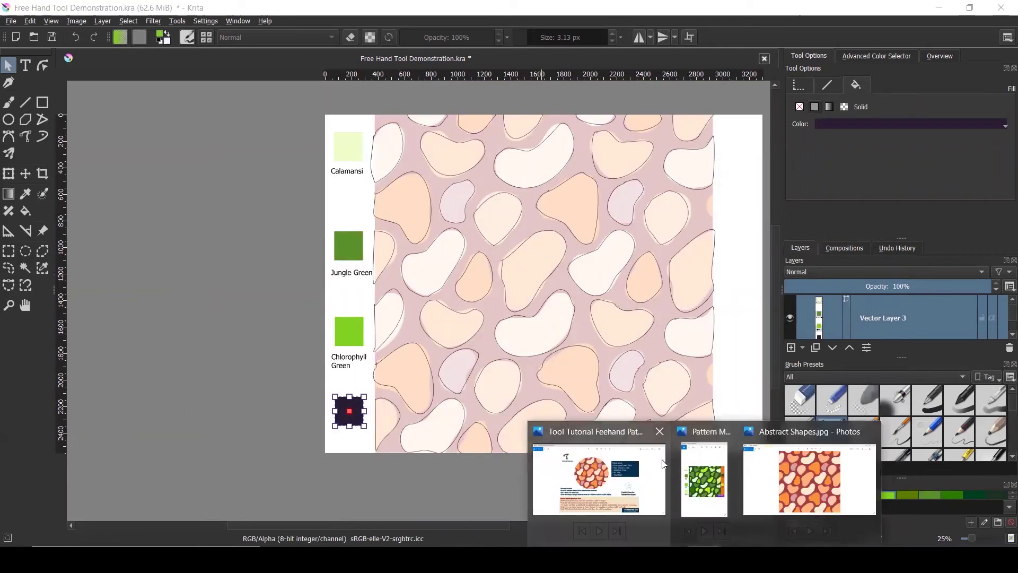
pyautogui.click(689, 455)
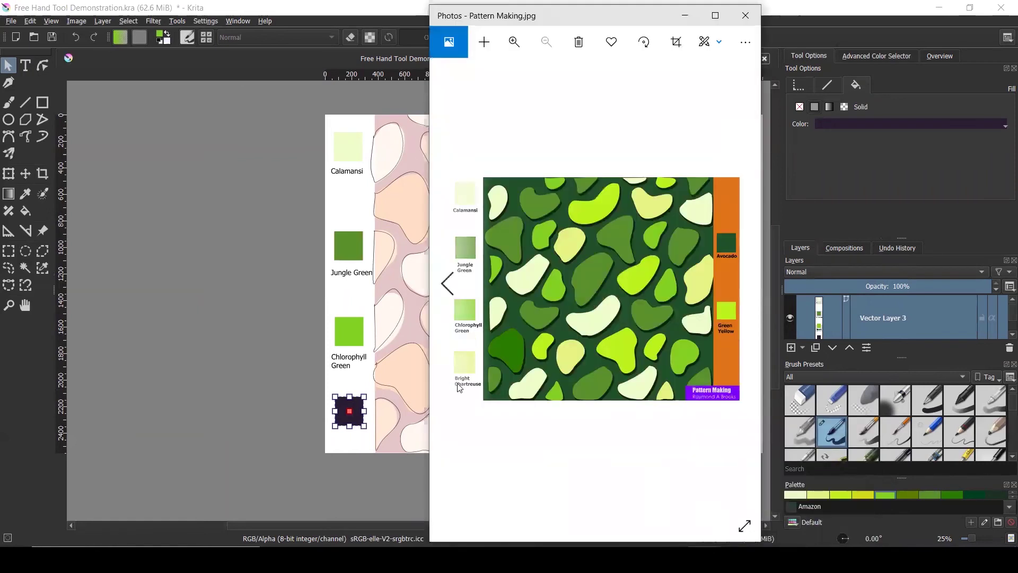
pyautogui.click(714, 16)
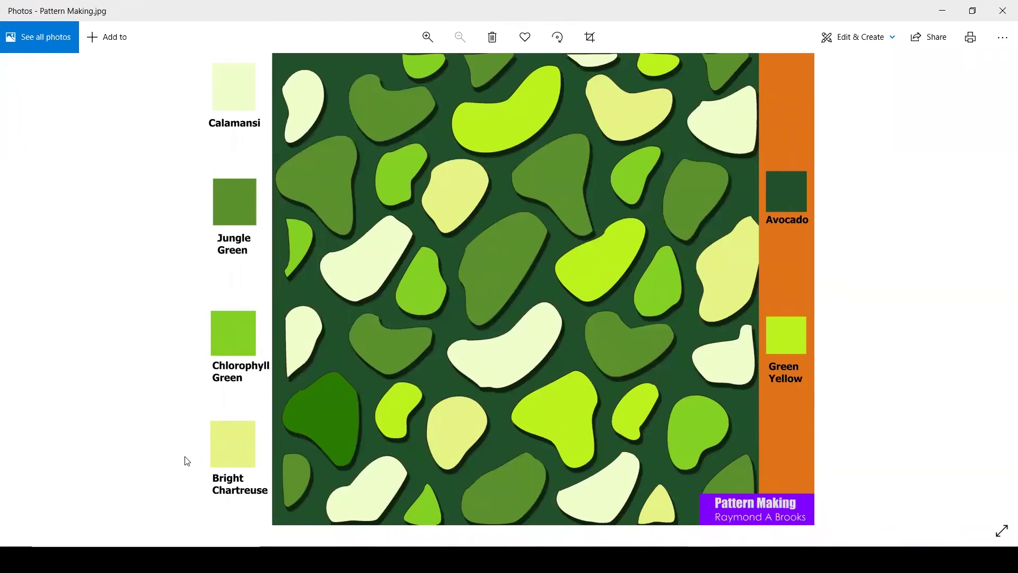
pyautogui.click(966, 8)
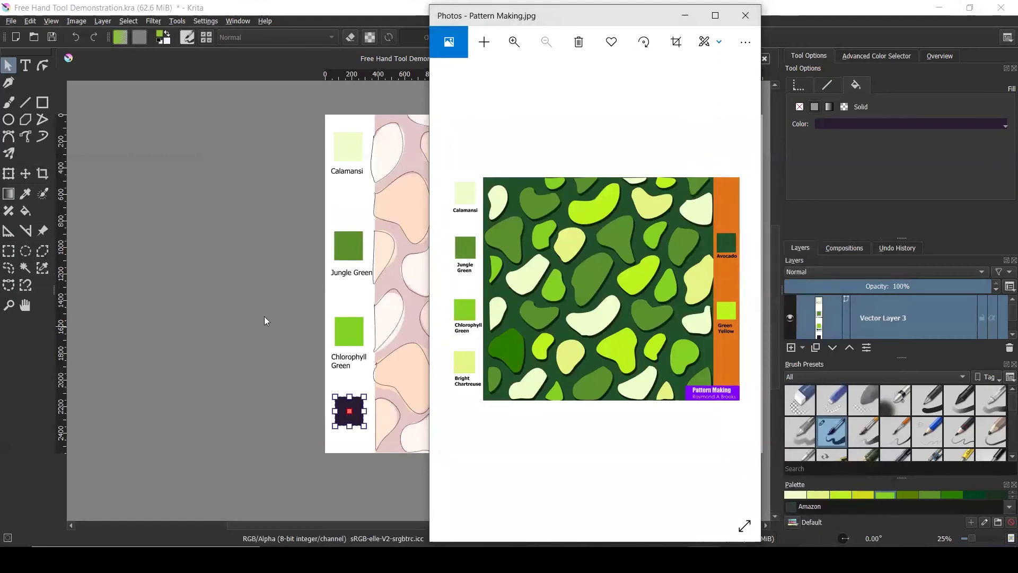
pyautogui.click(16, 76)
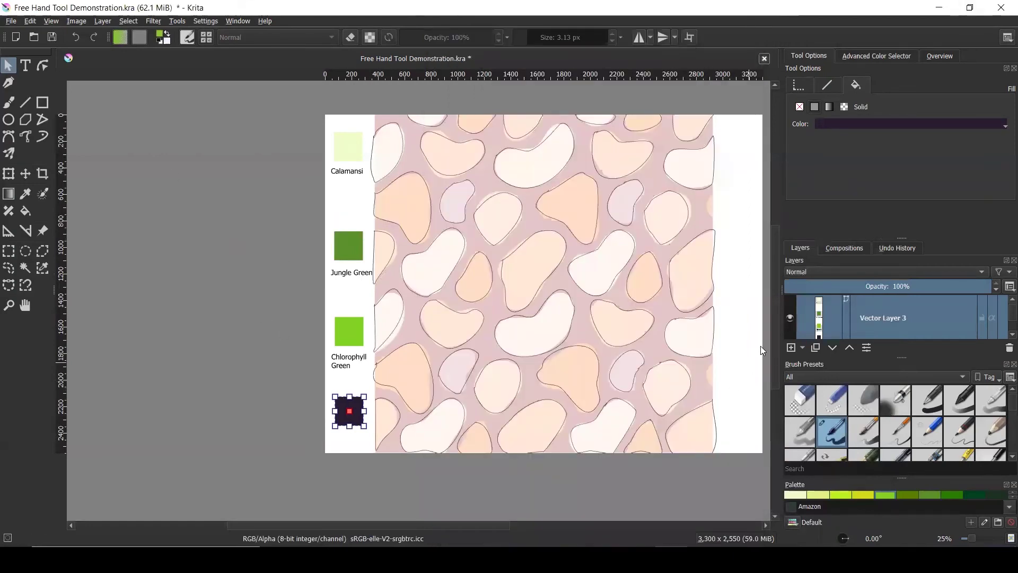
pyautogui.click(909, 127)
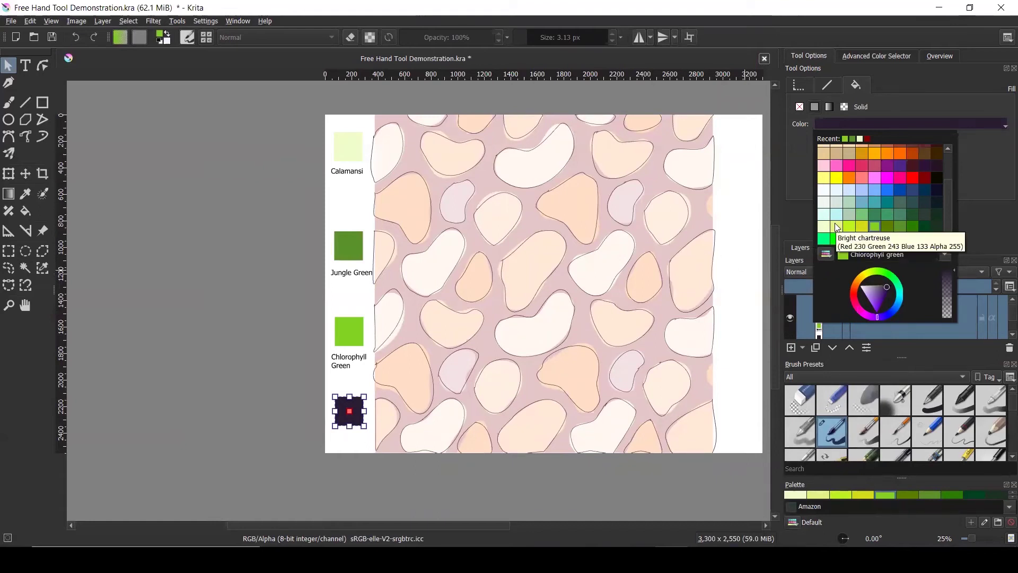
# Step: Fill the fourth swatch with Bright chartreuse and type the two-line label 'Bright / Chartreuse'
pyautogui.click(836, 226)
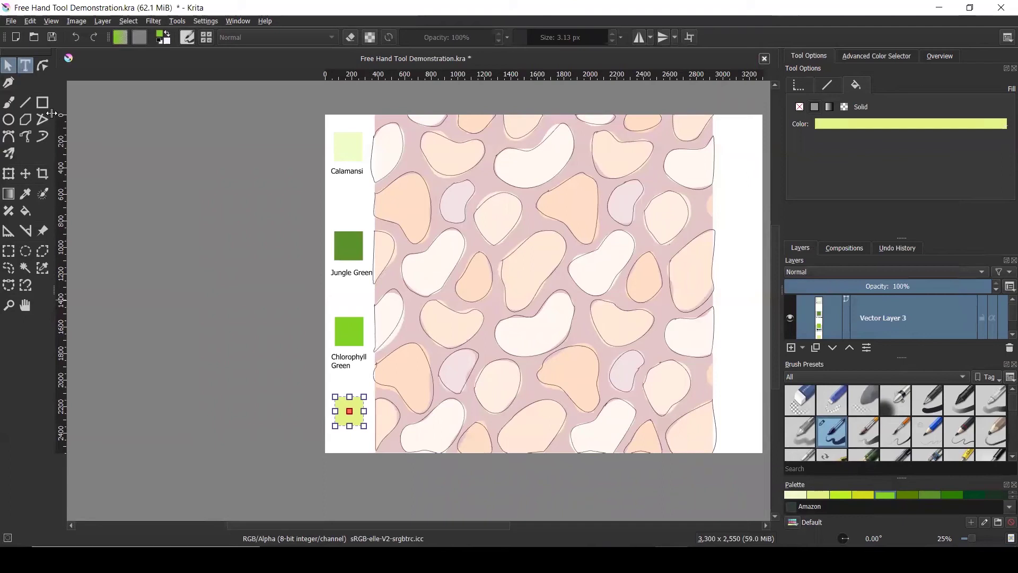
pyautogui.press('t')
pyautogui.scroll(2, 300, 452)
pyautogui.moveTo(382, 421); pyautogui.dragTo(443, 442)
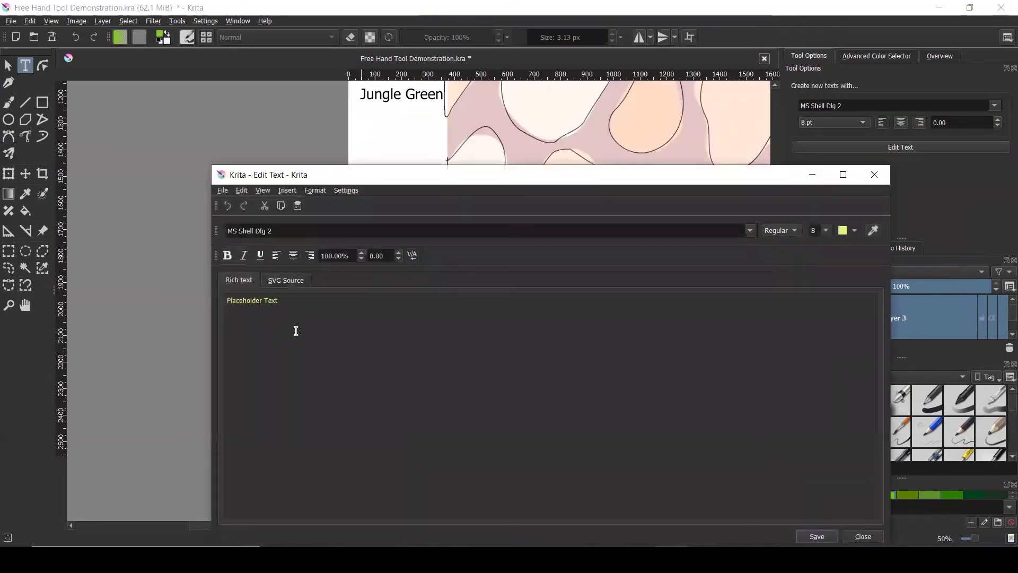
pyautogui.moveTo(275, 304); pyautogui.dragTo(177, 294)
pyautogui.write('Bright')
pyautogui.press('Return')
pyautogui.write('Char')
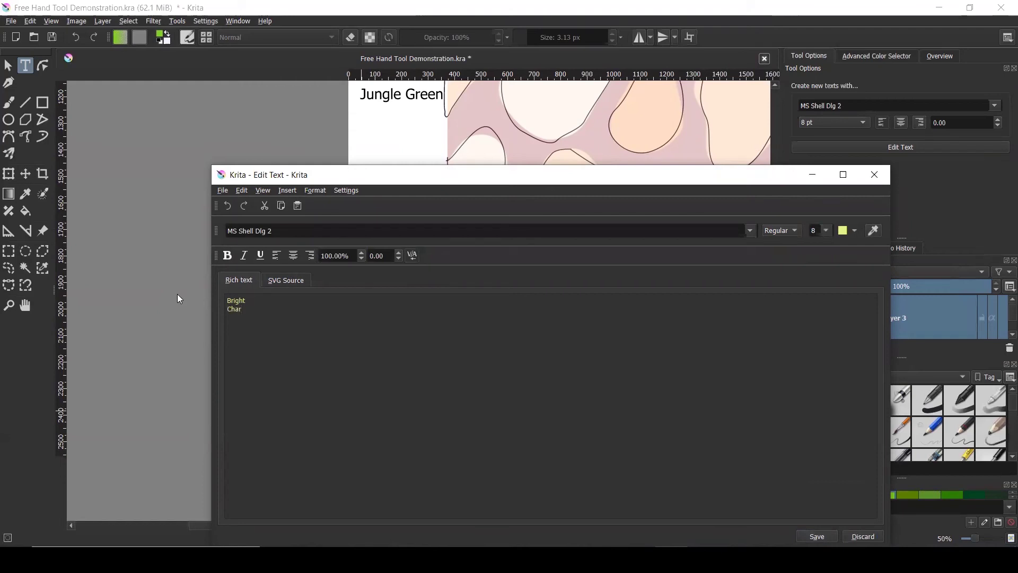
pyautogui.write('rt')
pyautogui.press('BackSpace')
pyautogui.write('treuse')
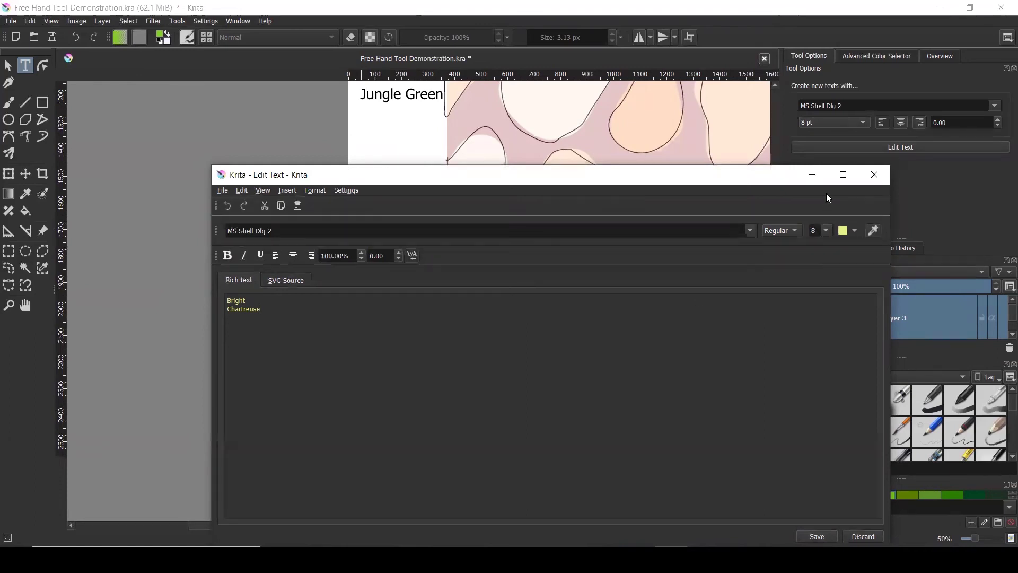
# Step: Make the Bright Chartreuse label black and nudge it into place under its swatch
pyautogui.click(855, 234)
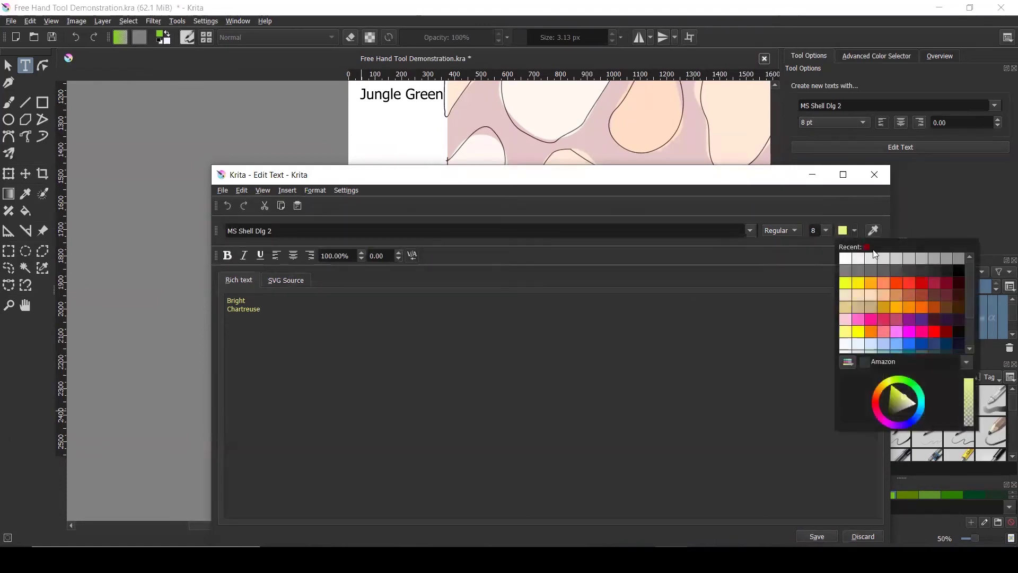
pyautogui.click(957, 268)
pyautogui.click(818, 534)
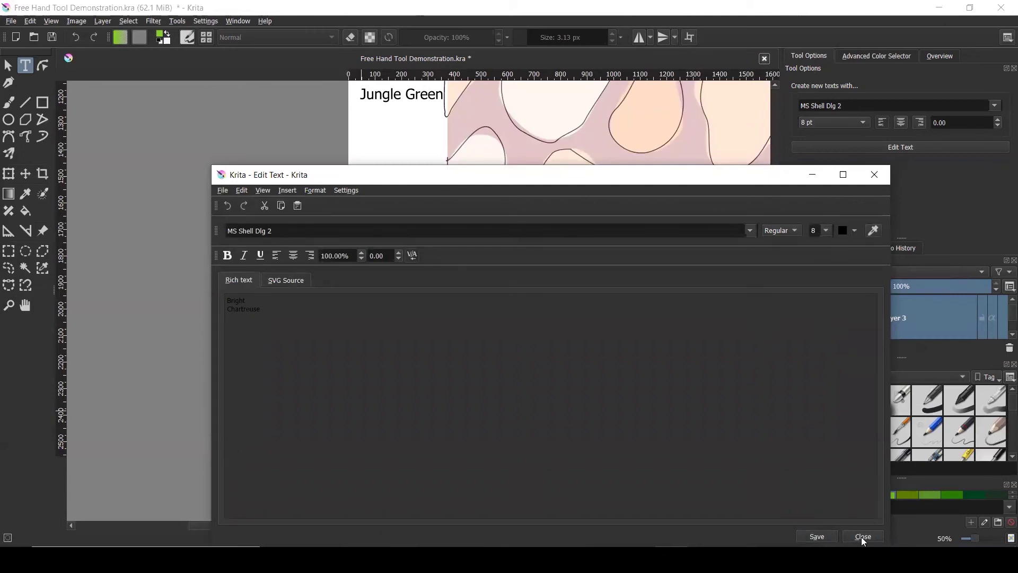
pyautogui.click(863, 537)
pyautogui.moveTo(428, 421); pyautogui.dragTo(424, 424)
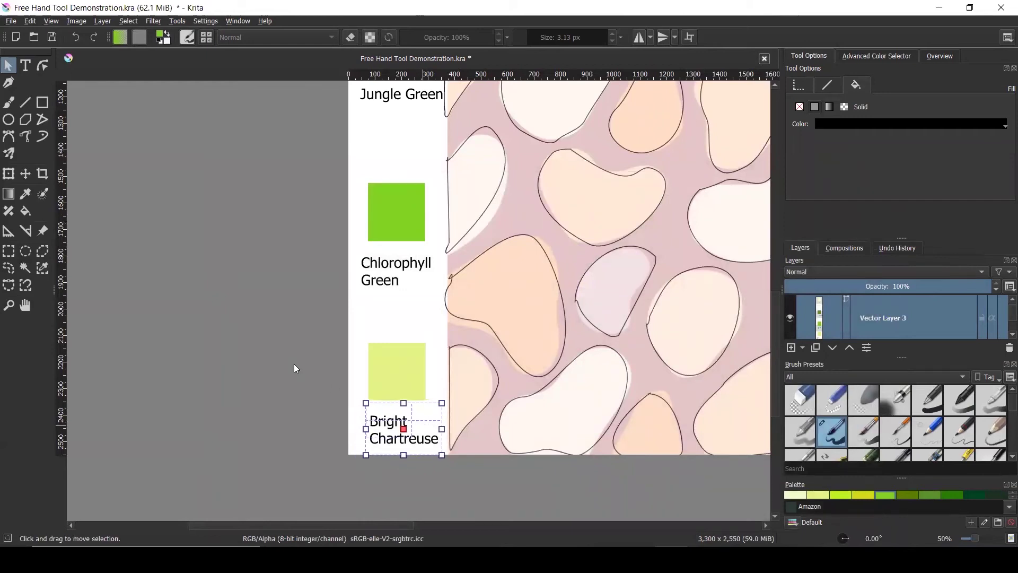
pyautogui.click(275, 359)
pyautogui.scroll(-4, 246, 384)
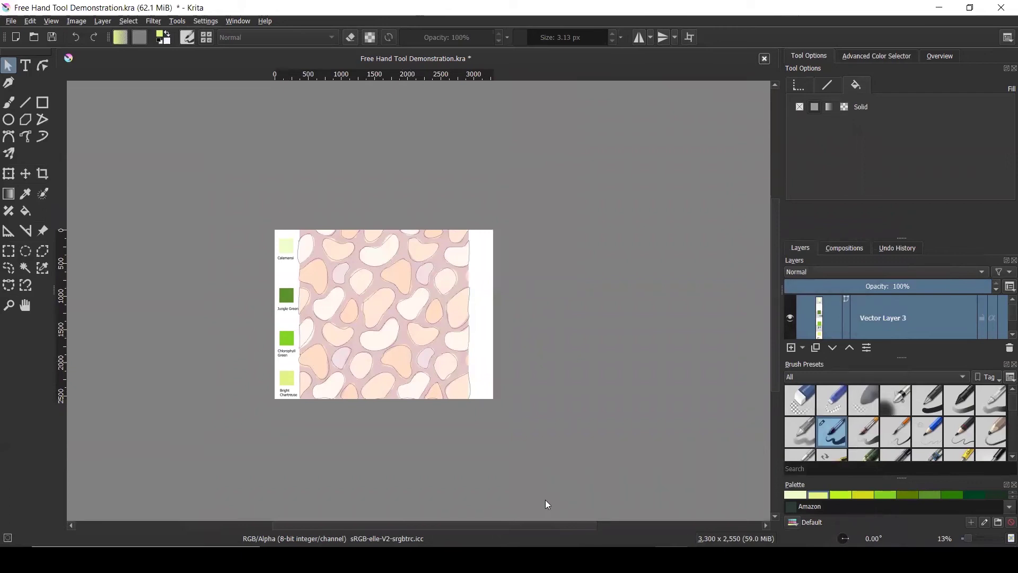
# Step: Check the green Pattern Making reference in Photos, then return to the Krita document
pyautogui.moveTo(731, 507)
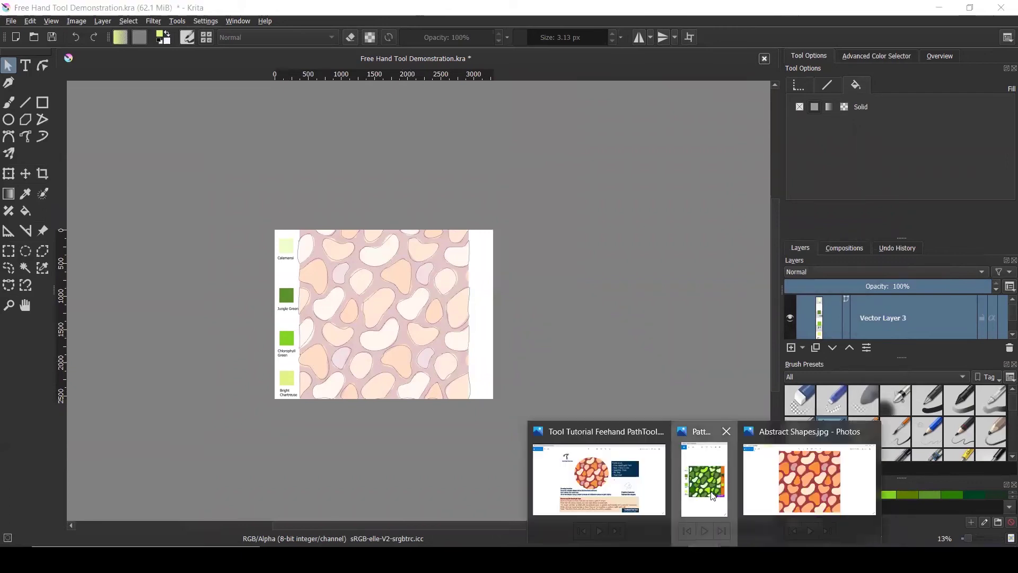
pyautogui.click(711, 491)
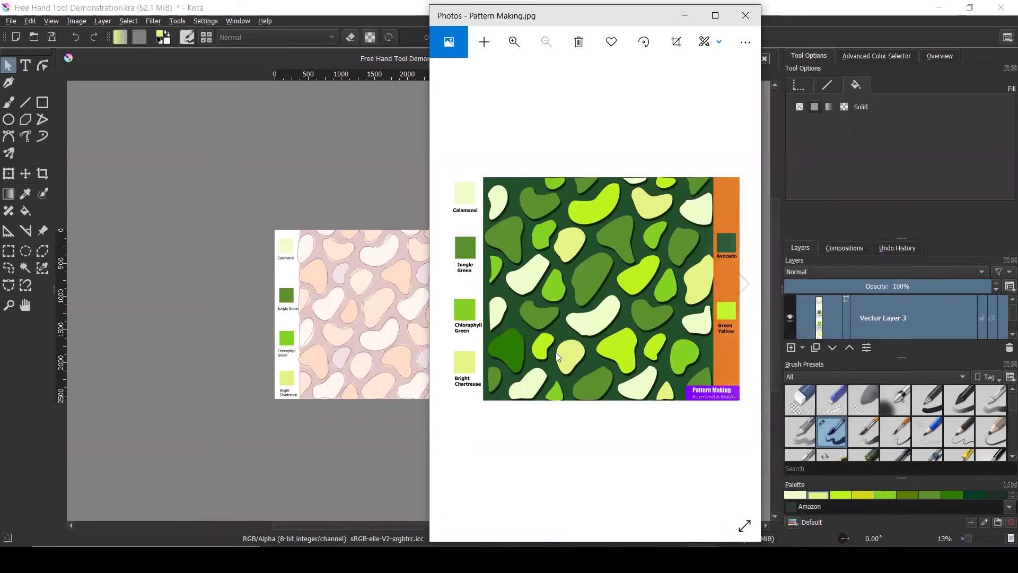
pyautogui.click(255, 517)
# Step: Select the Calamansi swatch together with its label and copy them
pyautogui.scroll(3, 496, 245)
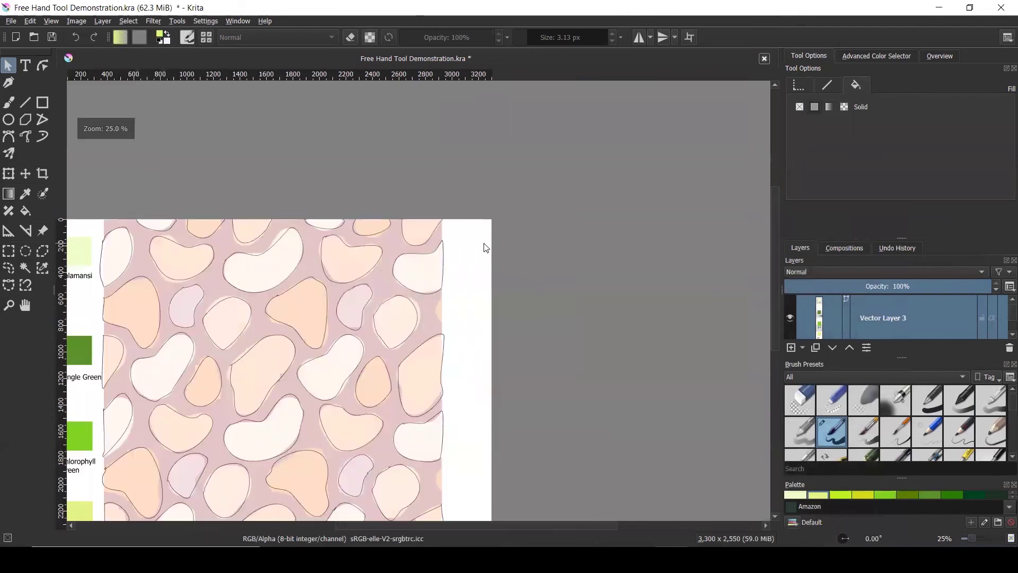
pyautogui.scroll(-2, 482, 246)
pyautogui.click(228, 240)
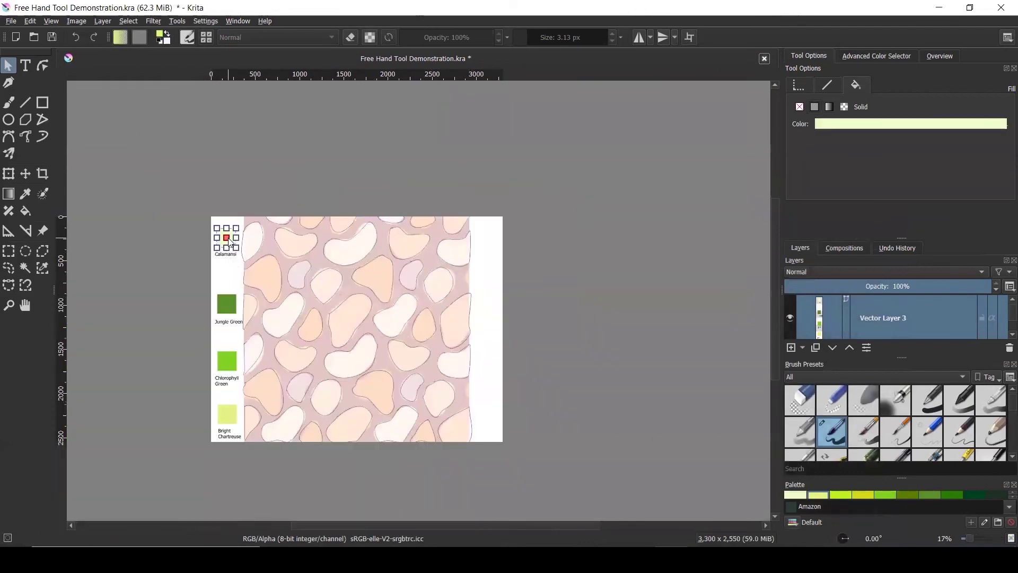
pyautogui.scroll(2, 229, 242)
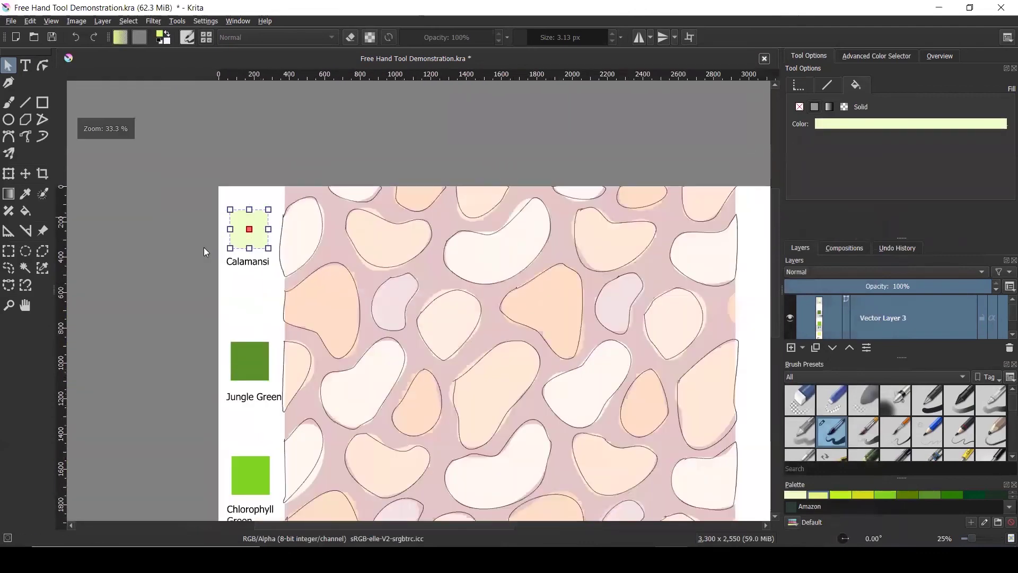
pyautogui.keyDown('shift'); pyautogui.click(252, 265); pyautogui.keyUp('shift')
pyautogui.scroll(-1, 247, 229)
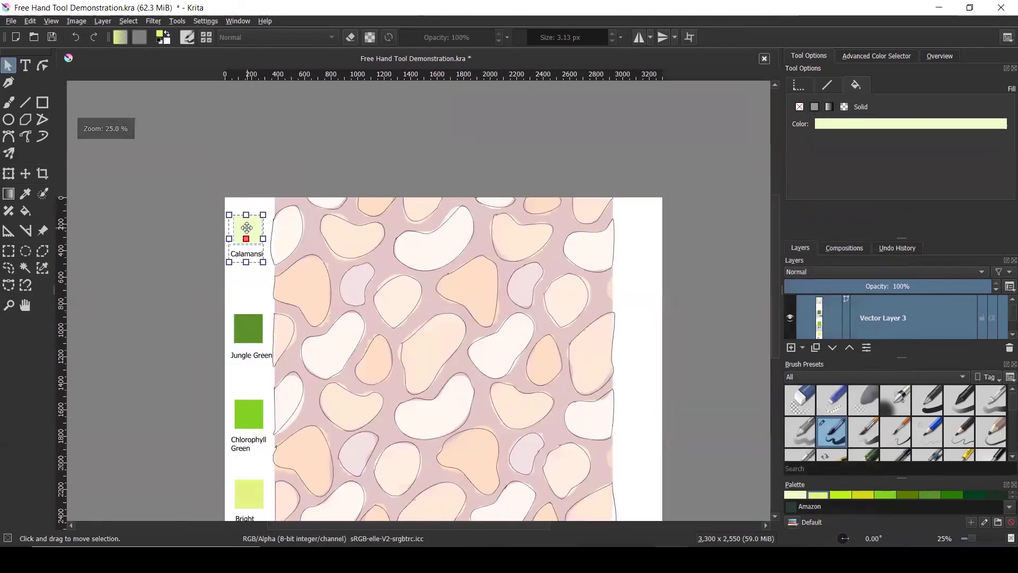
pyautogui.rightClick(247, 228)
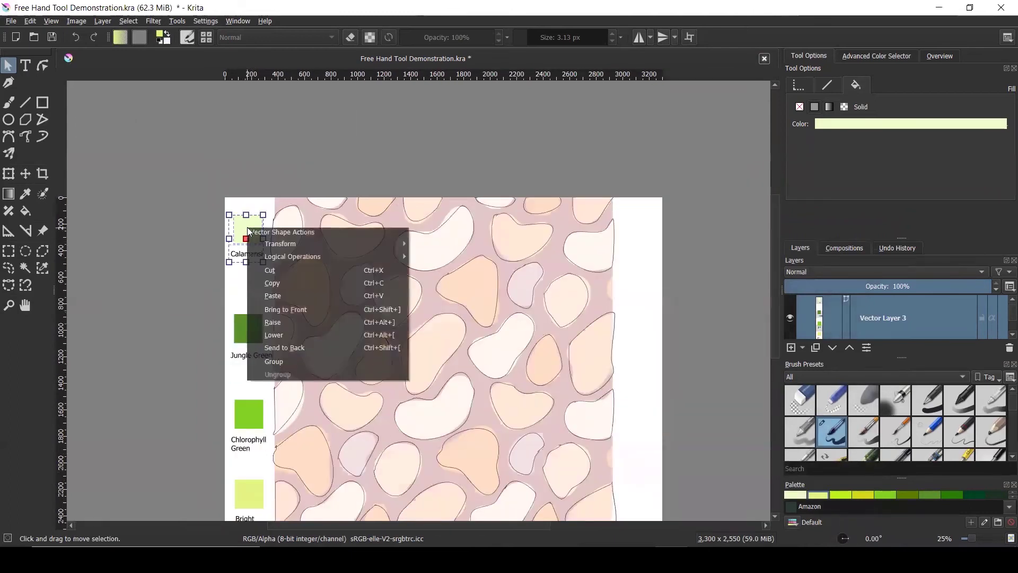
pyautogui.click(287, 283)
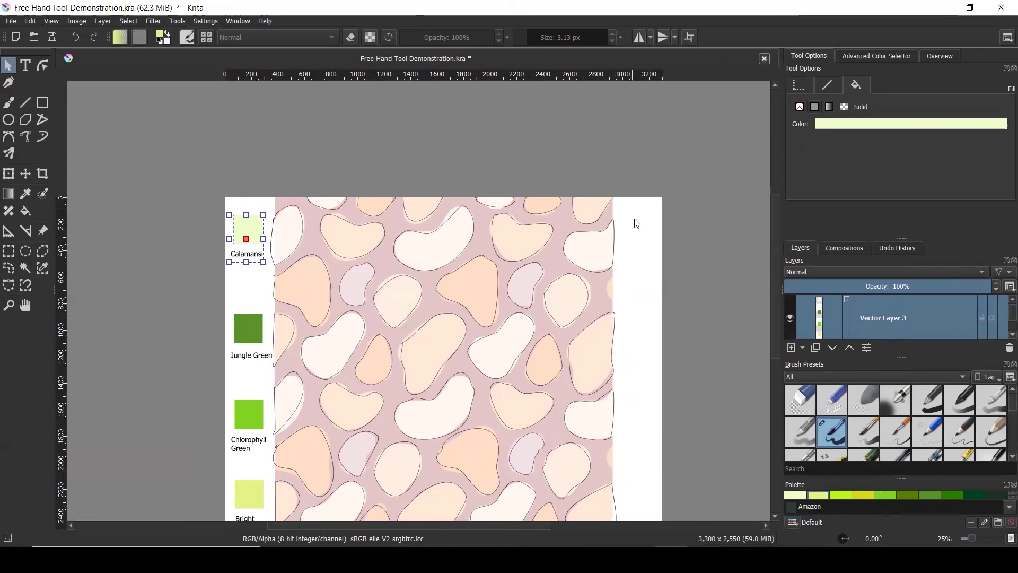
# Step: Paste the Calamansi swatch and label at the top of the right margin, then select the copied square
pyautogui.hotkey('ctrl', 'v')
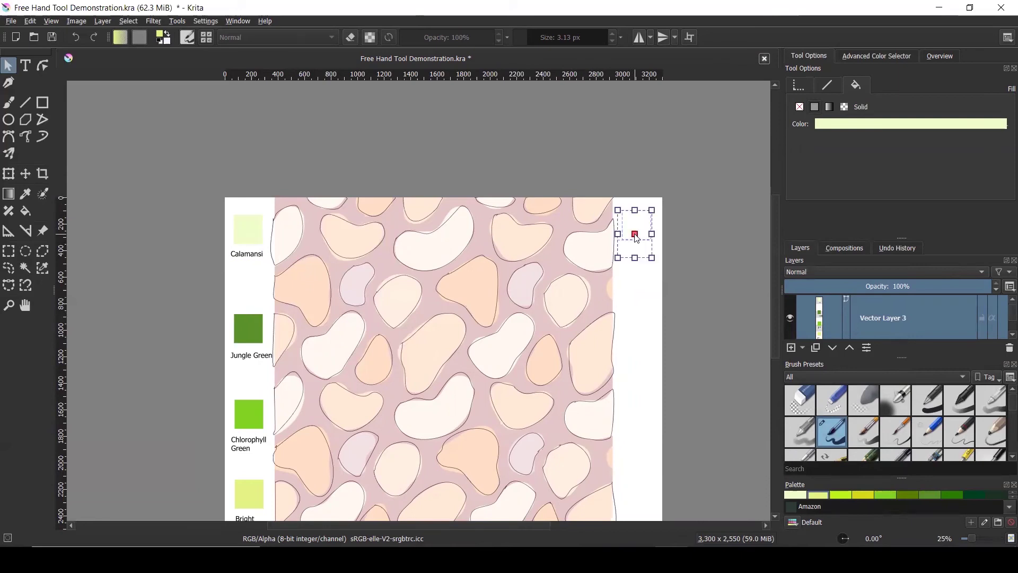
pyautogui.scroll(2, 636, 237)
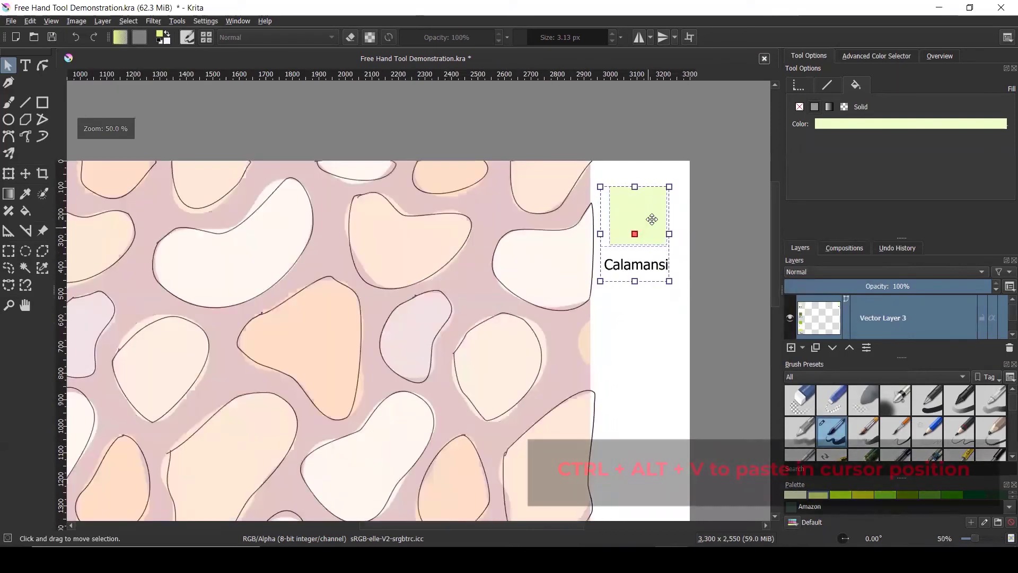
pyautogui.moveTo(652, 217); pyautogui.dragTo(657, 225)
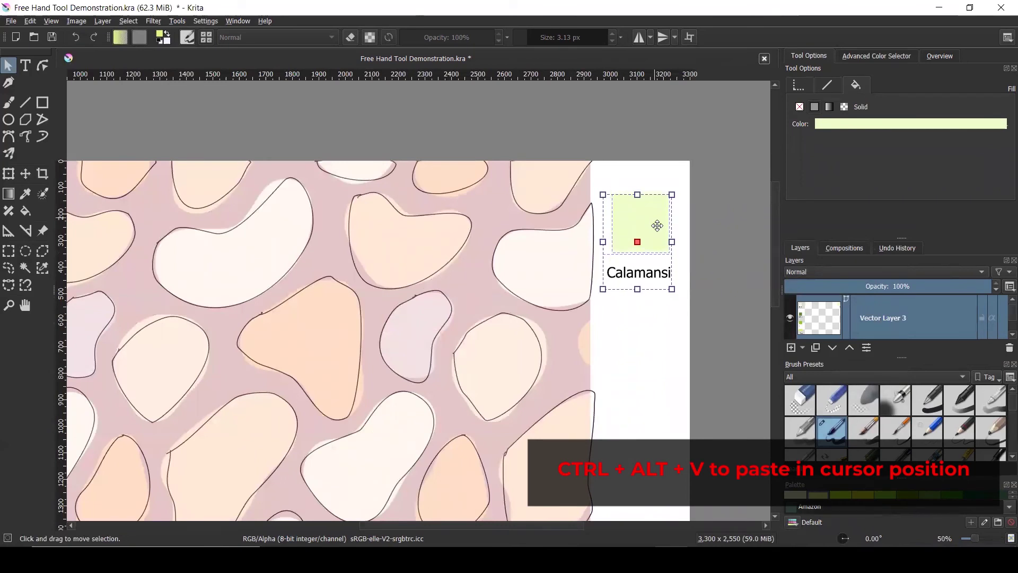
pyautogui.scroll(-1, 661, 223)
pyautogui.click(706, 214)
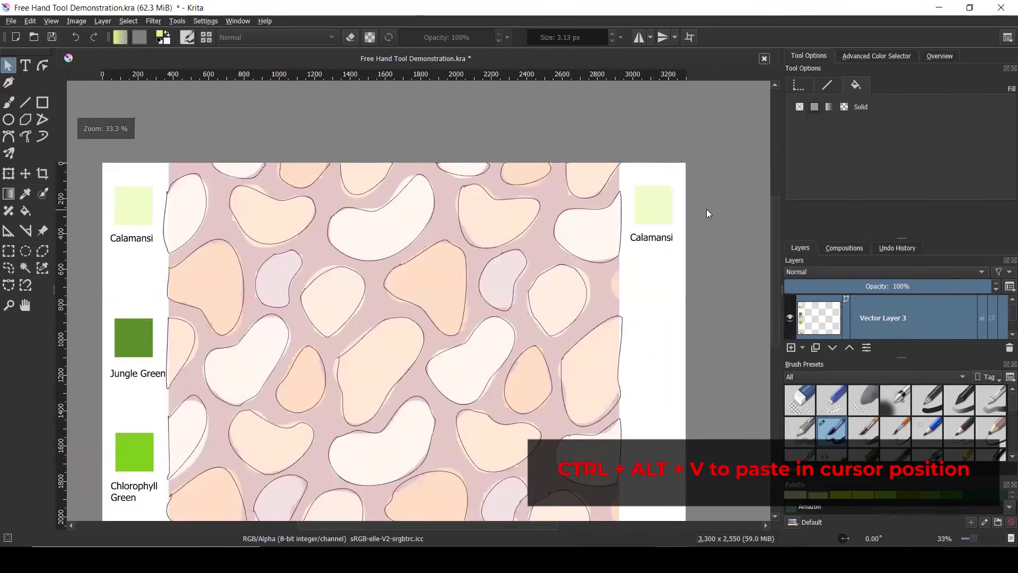
pyautogui.click(669, 239)
pyautogui.doubleClick(670, 242)
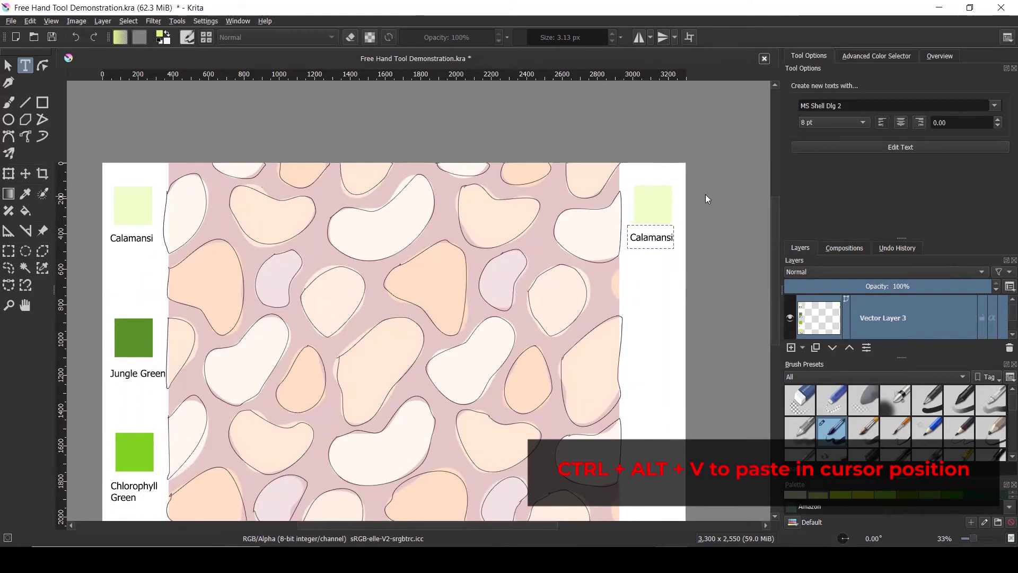
pyautogui.click(8, 64)
pyautogui.click(660, 207)
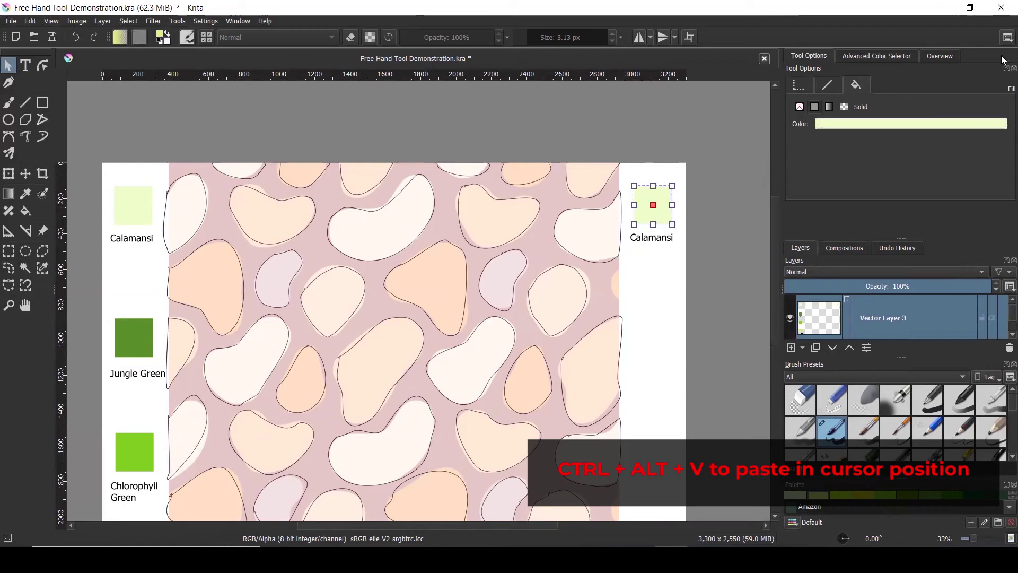
# Step: Fill the right-hand copied square with Green-yellow from the Fill Color palette
pyautogui.click(933, 123)
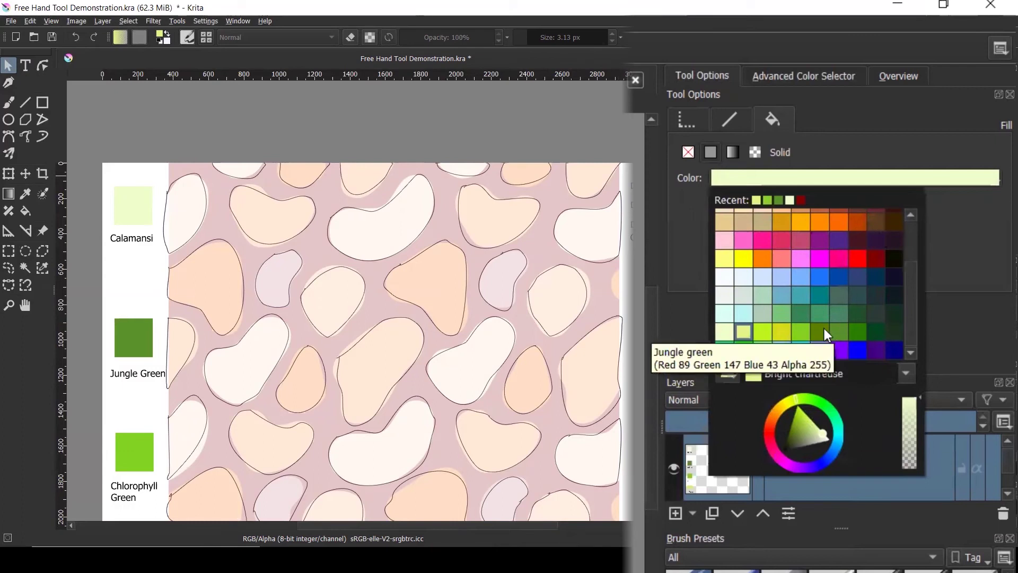
pyautogui.click(762, 332)
pyautogui.press('t')
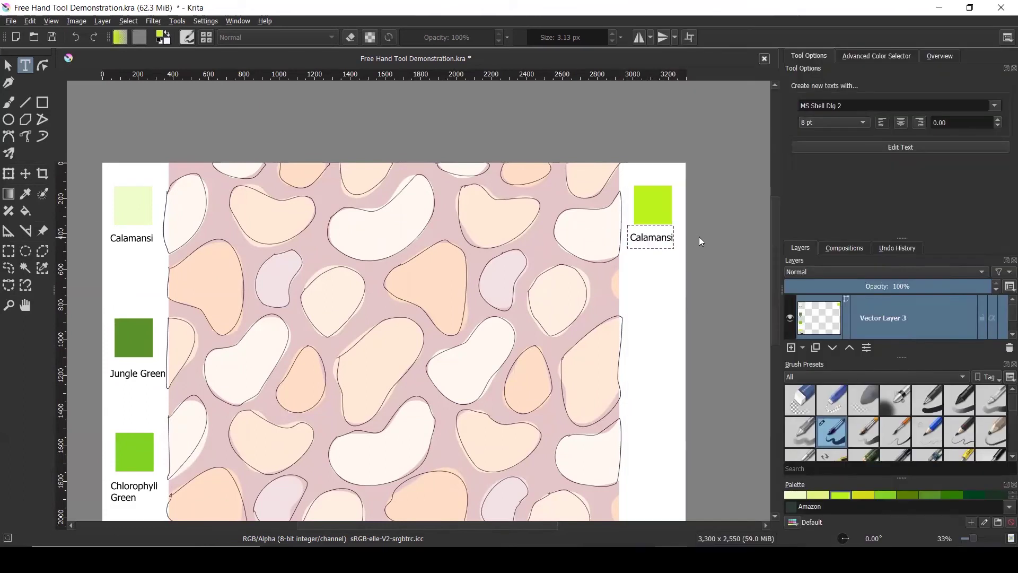
# Step: Replace the right-hand label text with 'Green Yellow' in the text editor
pyautogui.doubleClick(638, 243)
pyautogui.hotkey('ctrl', 'a')
pyautogui.write('cre')
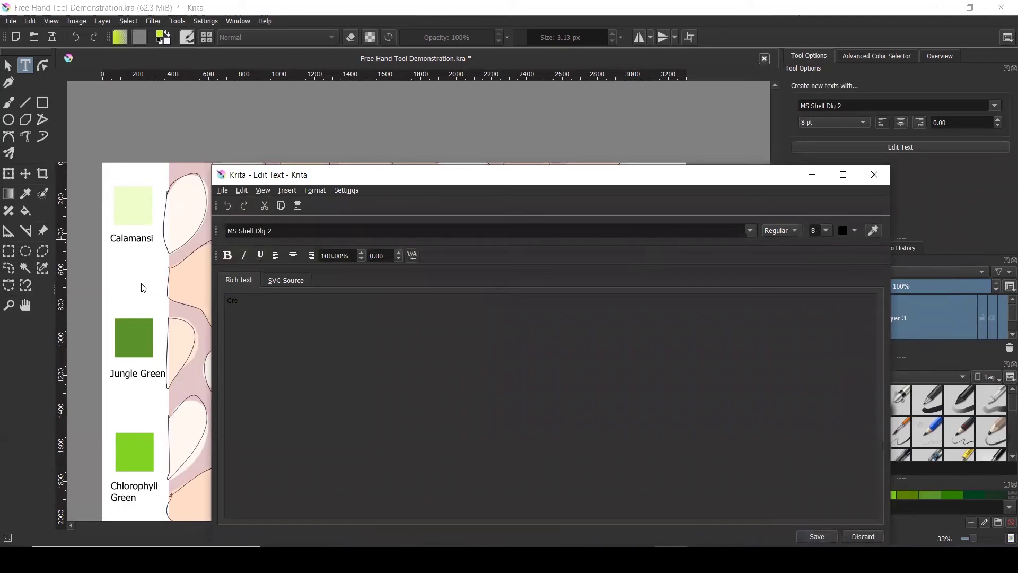
pyautogui.press('BackSpace')
pyautogui.write('Yellow')
pyautogui.click(851, 536)
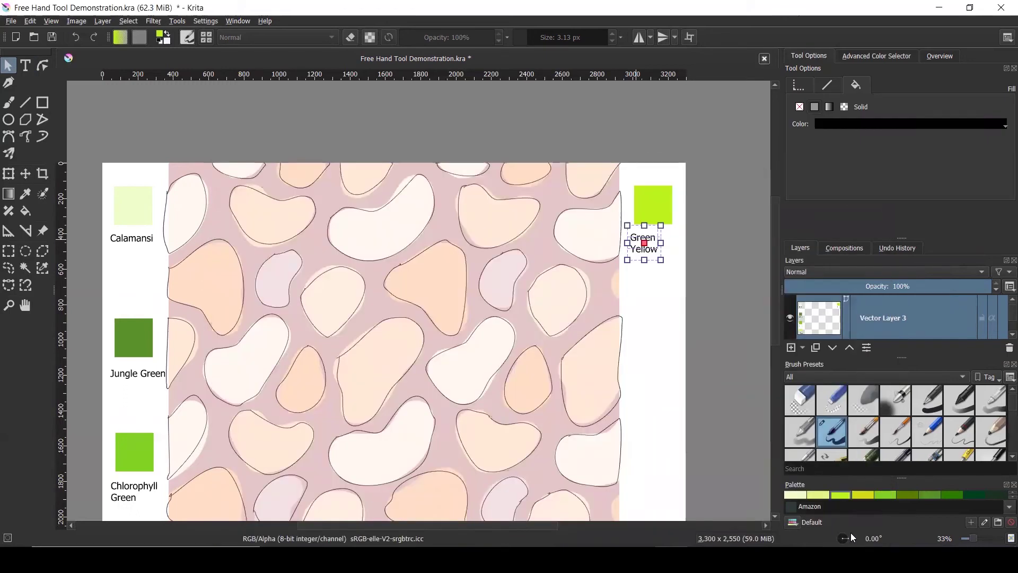
pyautogui.doubleClick(646, 251)
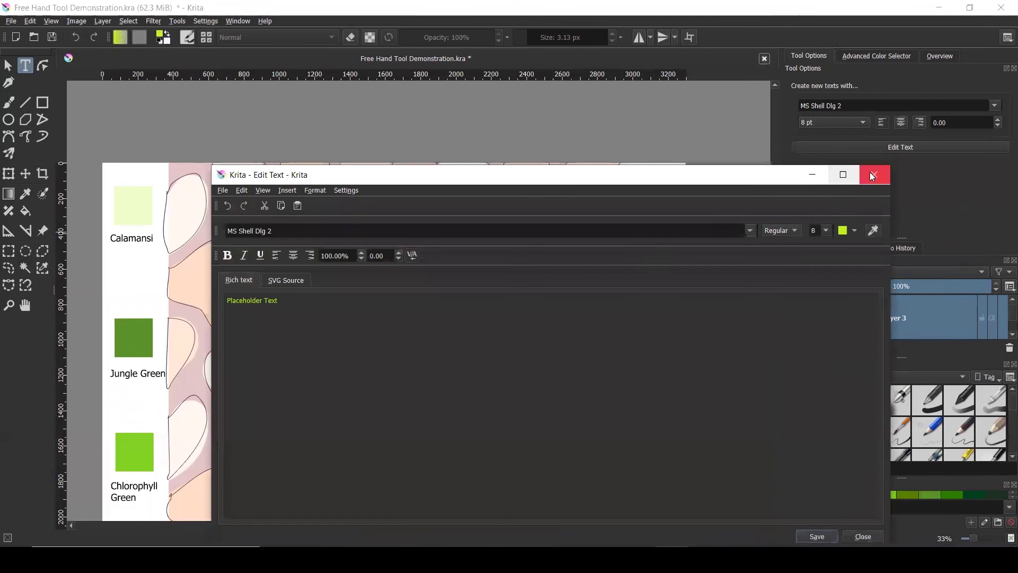
pyautogui.click(872, 175)
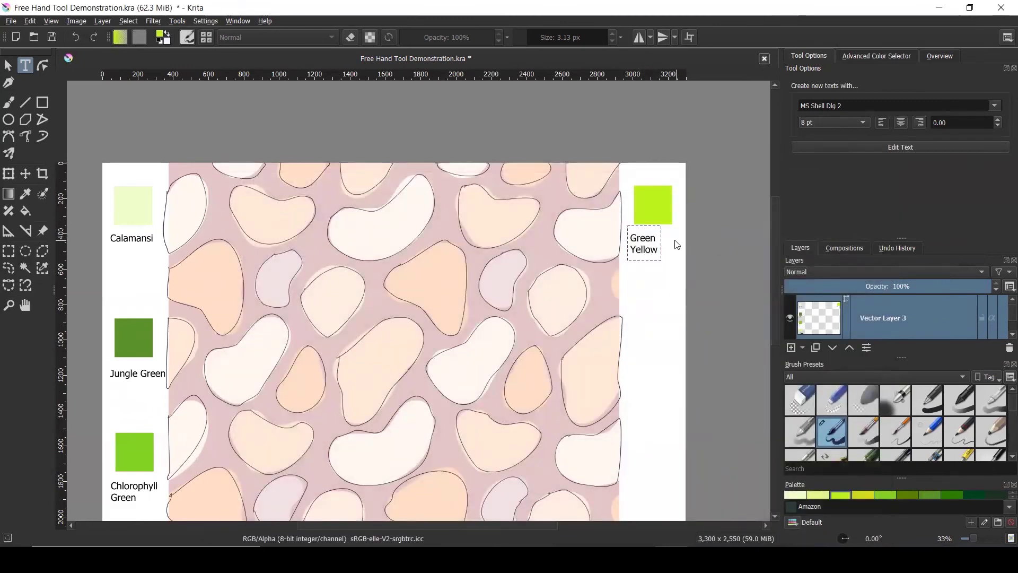
pyautogui.doubleClick(663, 244)
pyautogui.click(863, 177)
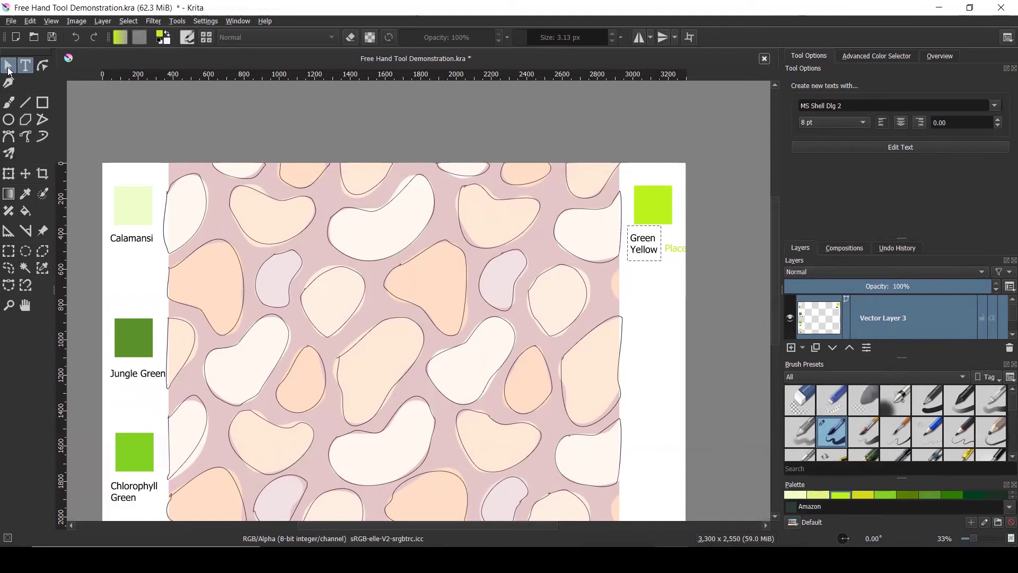
# Step: Position the Green Yellow label under its square and delete the stray placeholder text
pyautogui.click(9, 66)
pyautogui.click(647, 240)
pyautogui.press('1')
pyautogui.moveTo(653, 238); pyautogui.dragTo(682, 243)
pyautogui.click(727, 260)
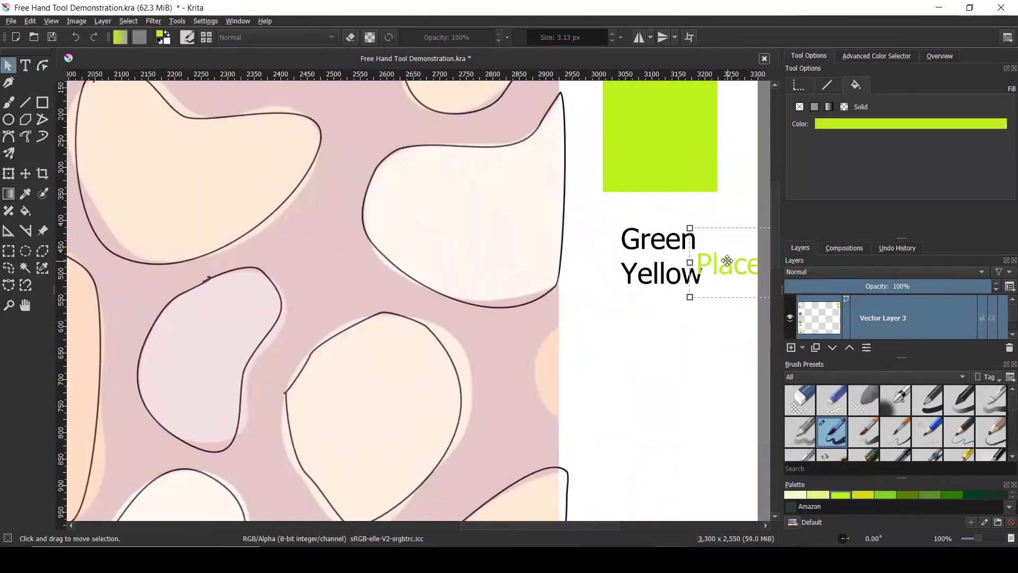
pyautogui.press('2')
pyautogui.click(604, 147)
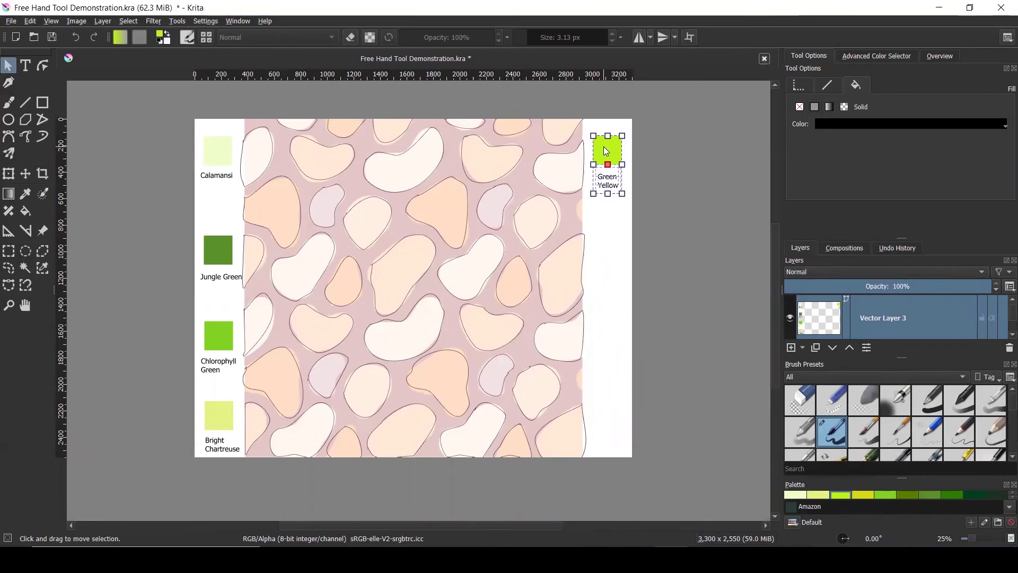
# Step: Copy the Green Yellow swatch and paste it lower in the right margin
pyautogui.rightClick(603, 146)
pyautogui.click(639, 198)
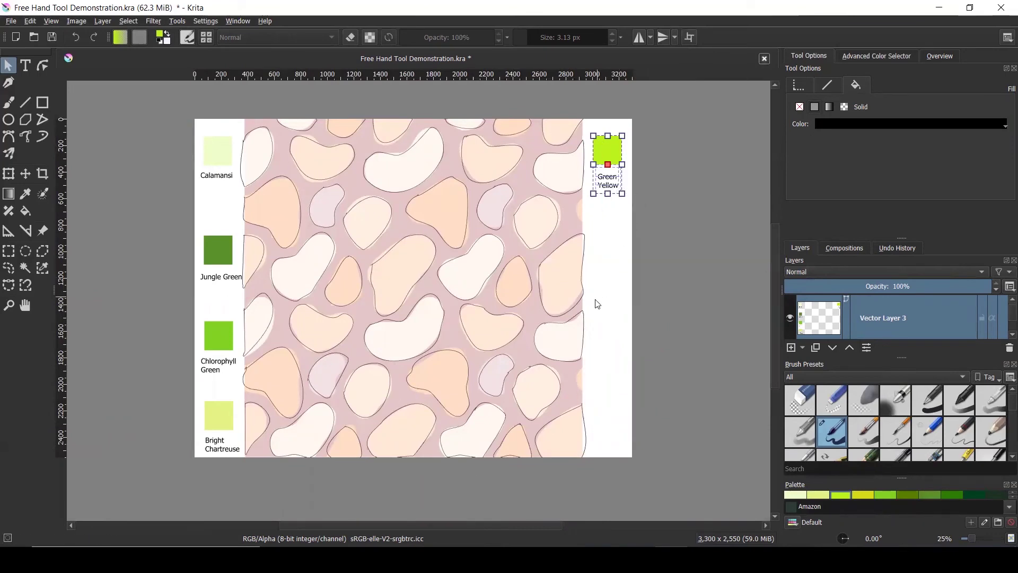
pyautogui.click(605, 325)
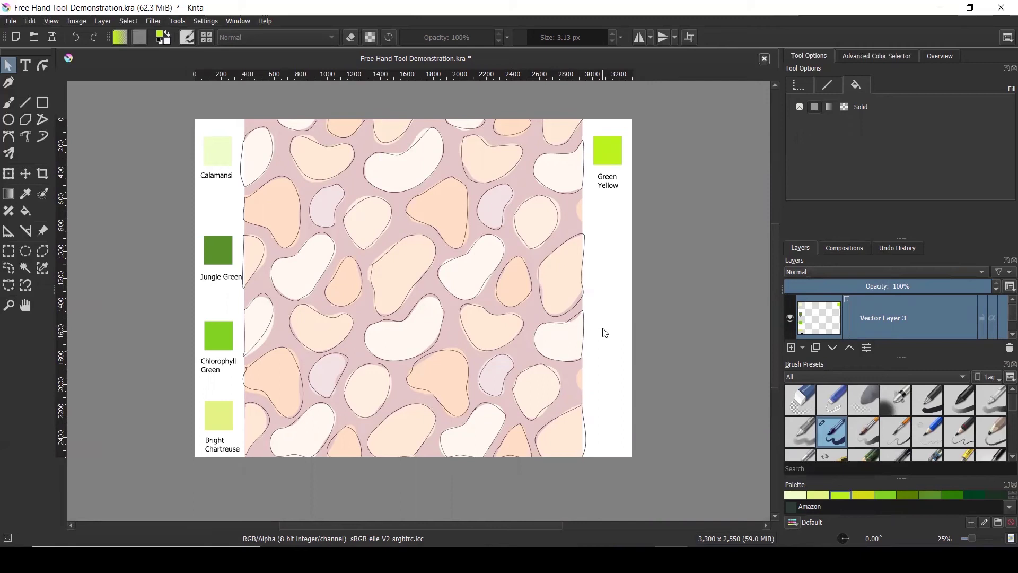
pyautogui.hotkey('ctrl', 'alt', 'v')
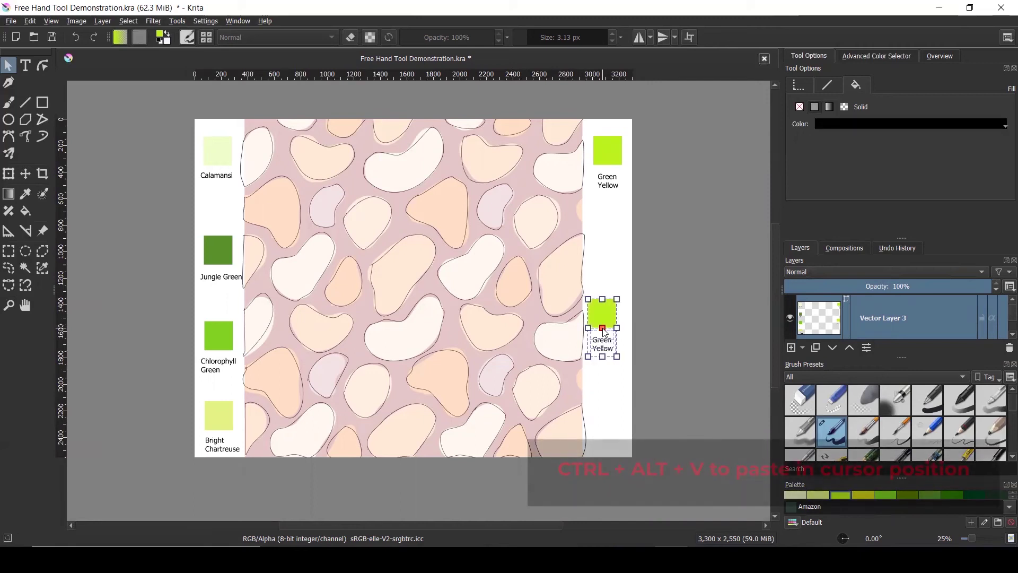
pyautogui.scroll(2, 611, 319)
pyautogui.moveTo(615, 311); pyautogui.dragTo(628, 306)
pyautogui.click(684, 298)
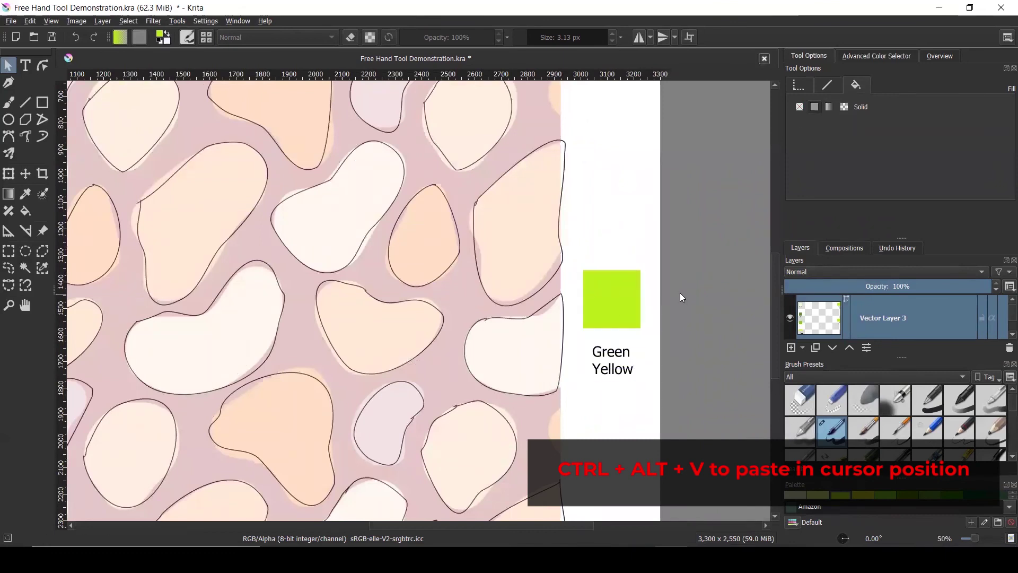
# Step: Replace the pasted label's text, typing 'Avoca' in place of Green Yellow
pyautogui.click(618, 352)
pyautogui.doubleClick(618, 353)
pyautogui.doubleClick(617, 351)
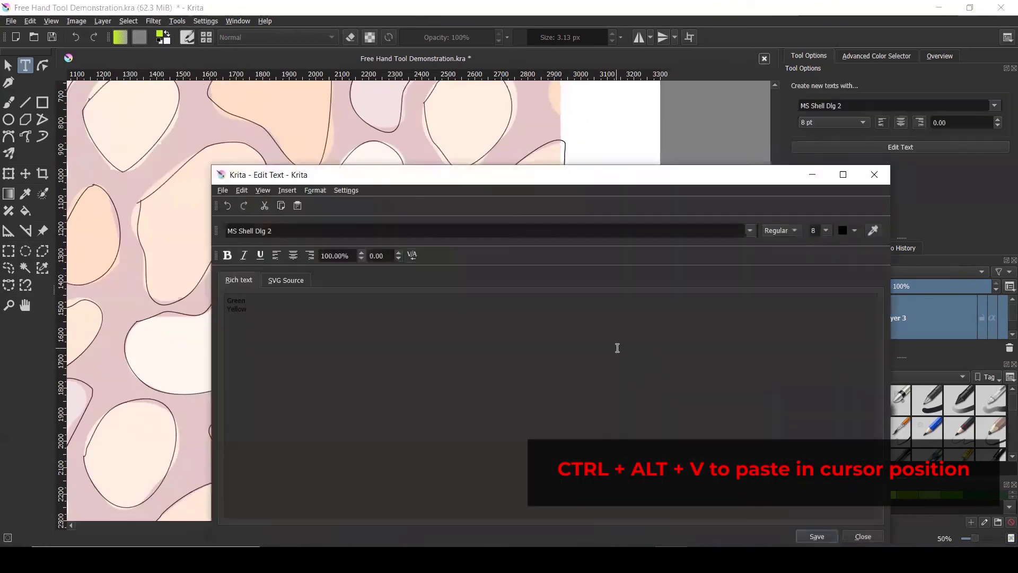
pyautogui.moveTo(270, 314); pyautogui.dragTo(193, 291)
pyautogui.hotkey('ctrl', 'x')
pyautogui.write('Avocado')
# Step: Apply the Avocado label and fill the lower right square with Avocado green
pyautogui.click(817, 536)
pyautogui.click(635, 317)
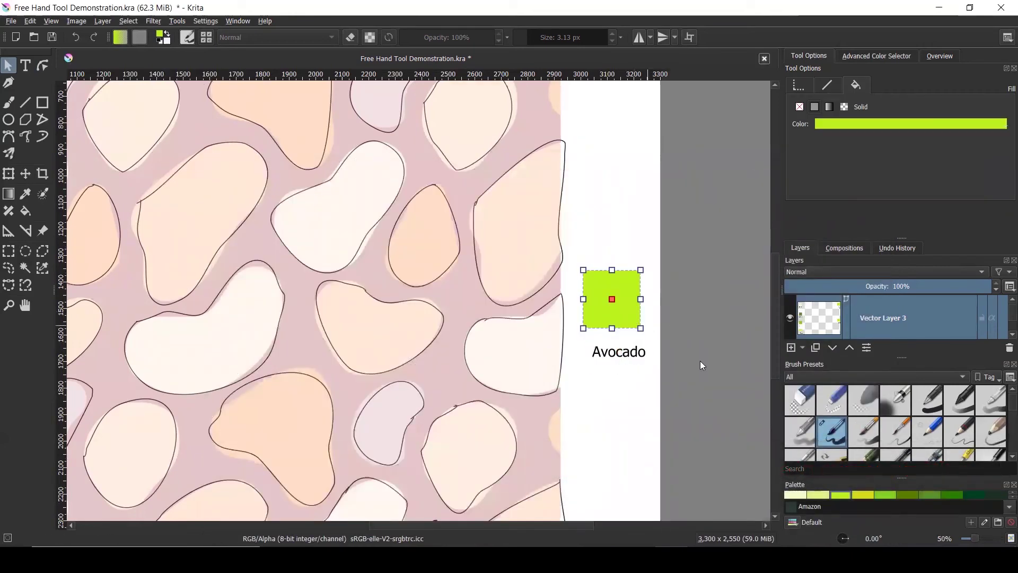
pyautogui.click(935, 122)
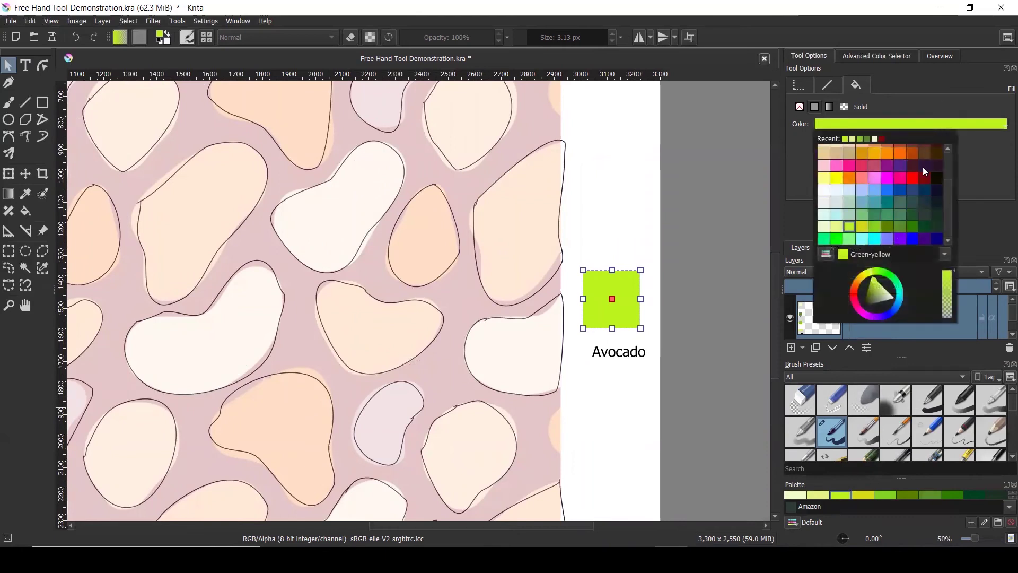
pyautogui.moveTo(920, 214)
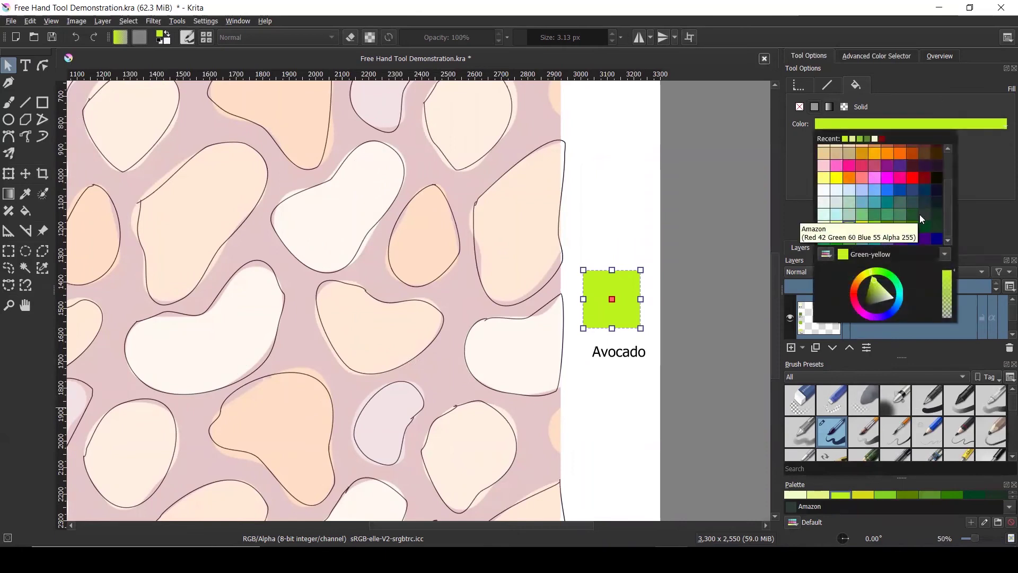
pyautogui.click(911, 214)
# Step: Shift the Avocado label slightly left and save the document
pyautogui.click(667, 247)
pyautogui.moveTo(607, 361); pyautogui.dragTo(595, 352)
pyautogui.click(738, 284)
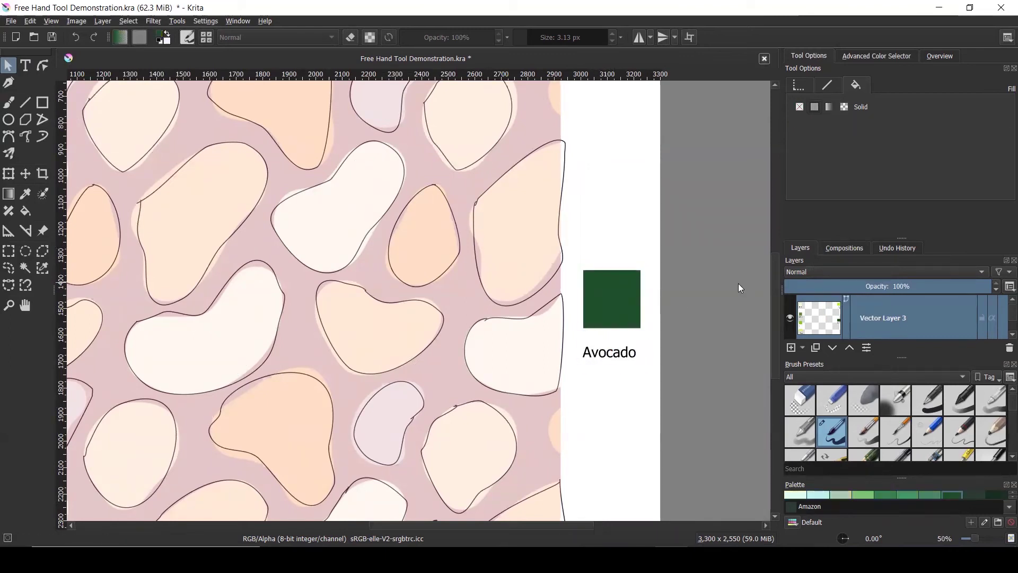
pyautogui.scroll(-3, 723, 282)
pyautogui.hotkey('ctrl', 's')
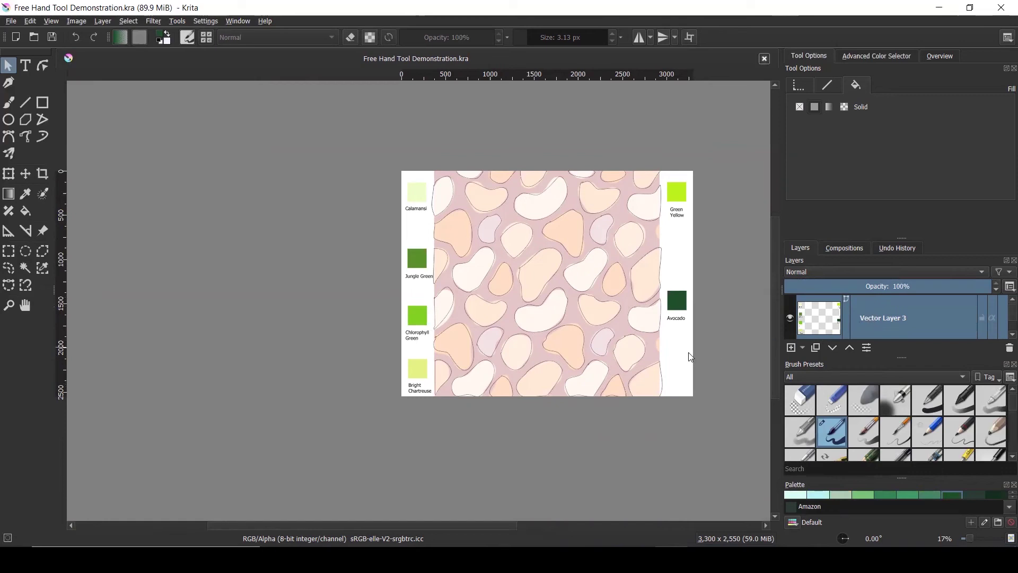
# Step: Add a new Vector Layer and draw a rectangle over the whole blob pattern area
pyautogui.click(802, 348)
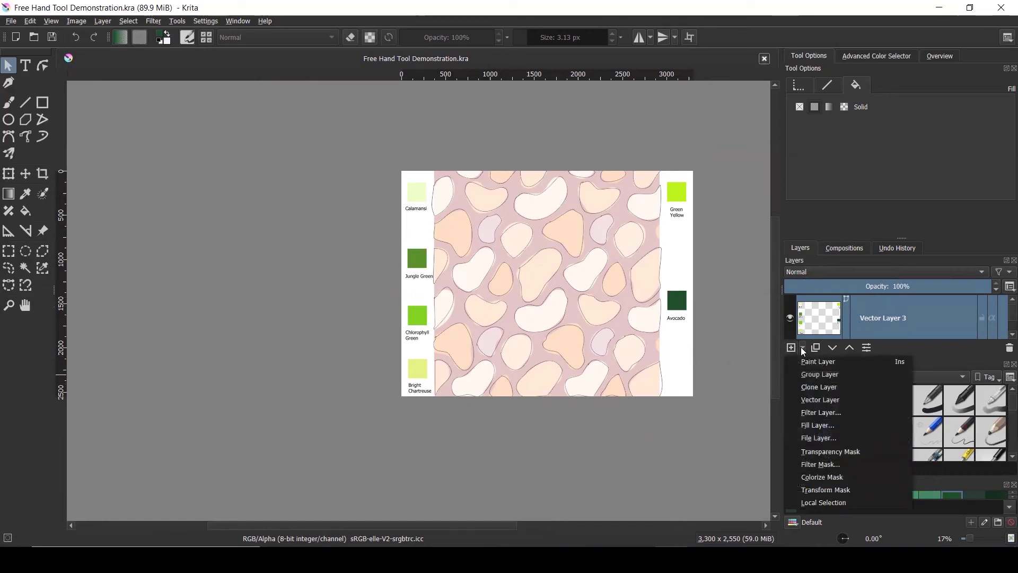
pyautogui.click(829, 400)
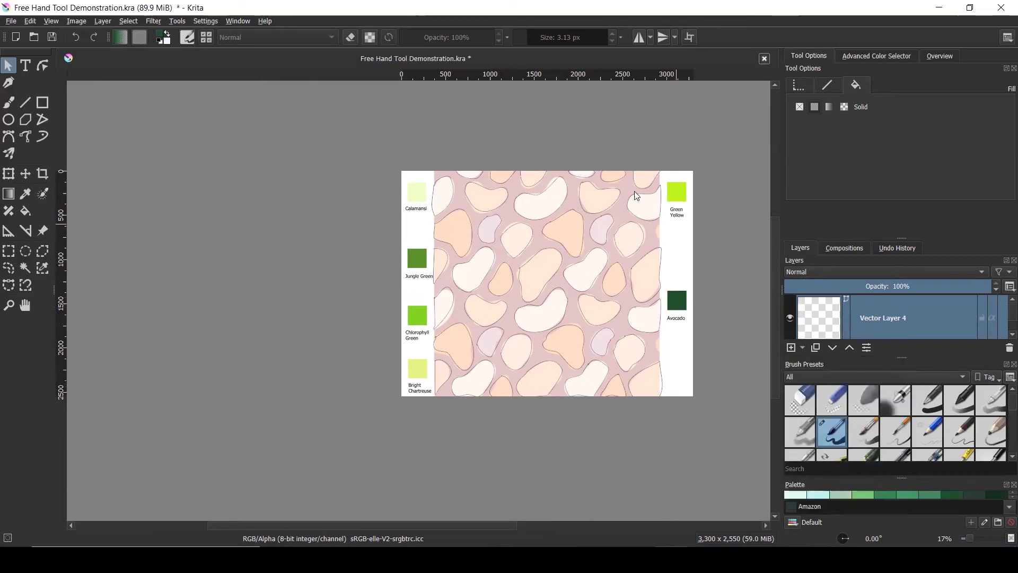
pyautogui.click(44, 103)
pyautogui.moveTo(433, 171); pyautogui.dragTo(663, 395)
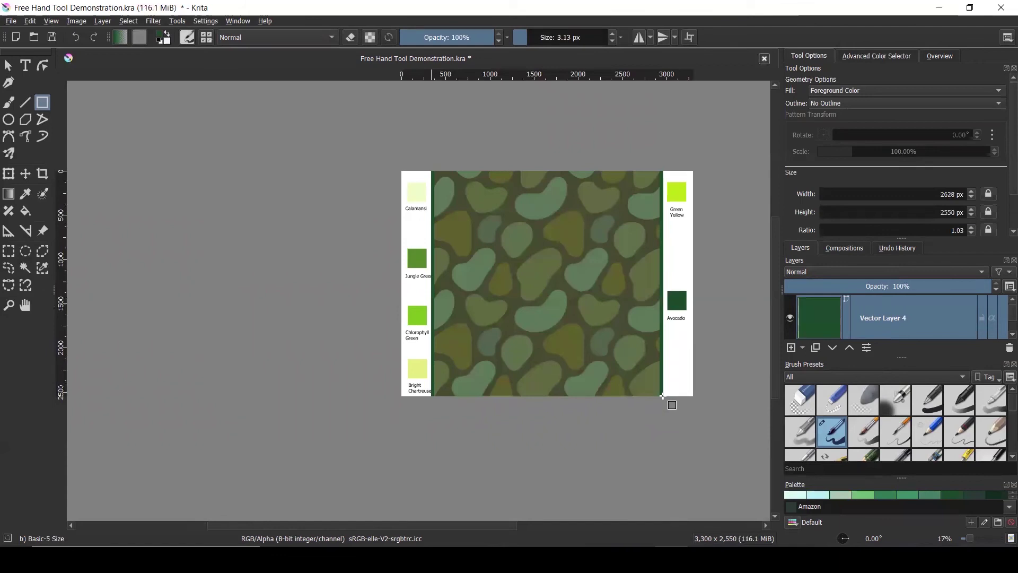
# Step: Refill the covering rectangle with dark Avocado green and enlarge the layers list
pyautogui.click(8, 65)
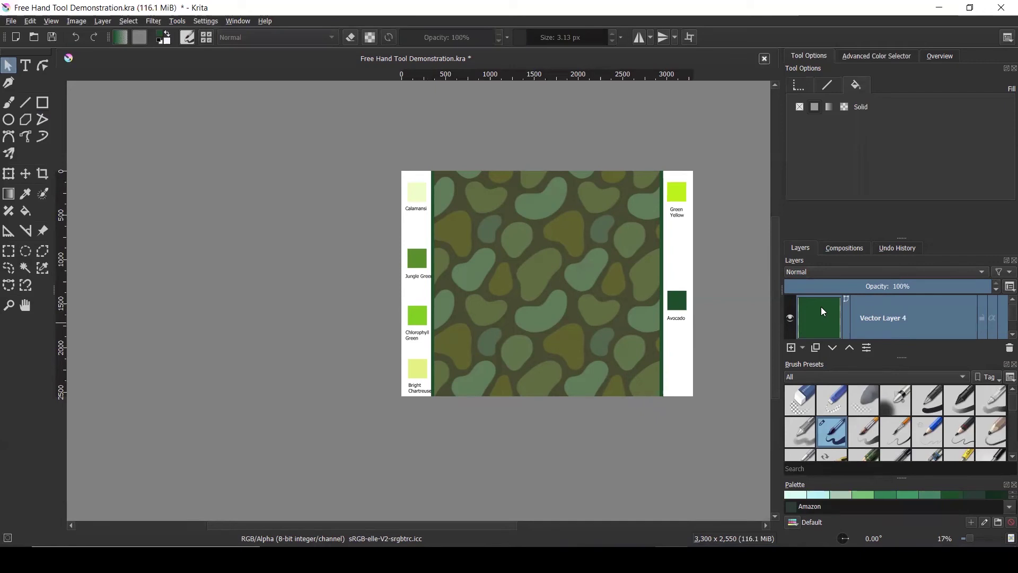
pyautogui.click(657, 251)
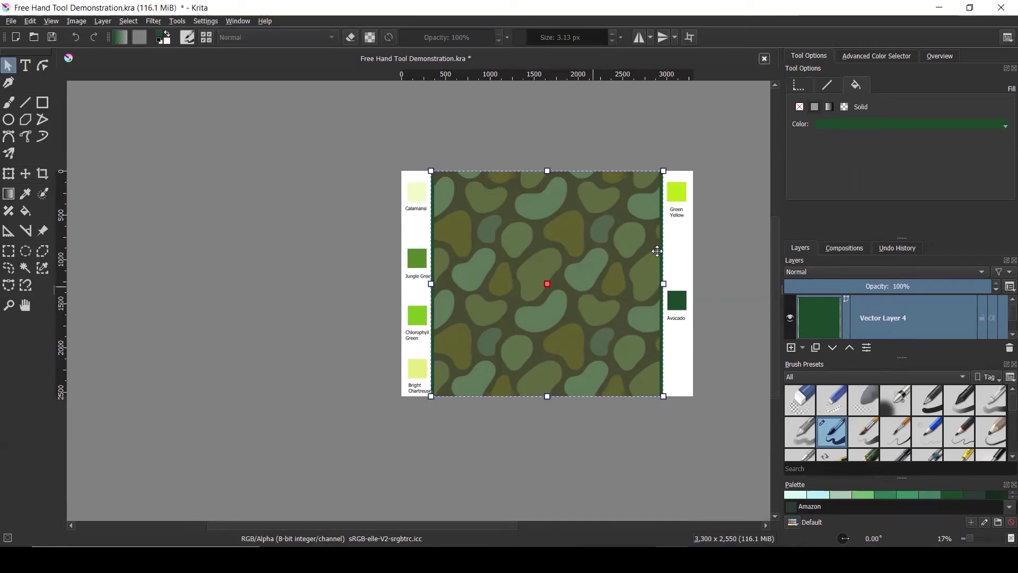
pyautogui.click(892, 124)
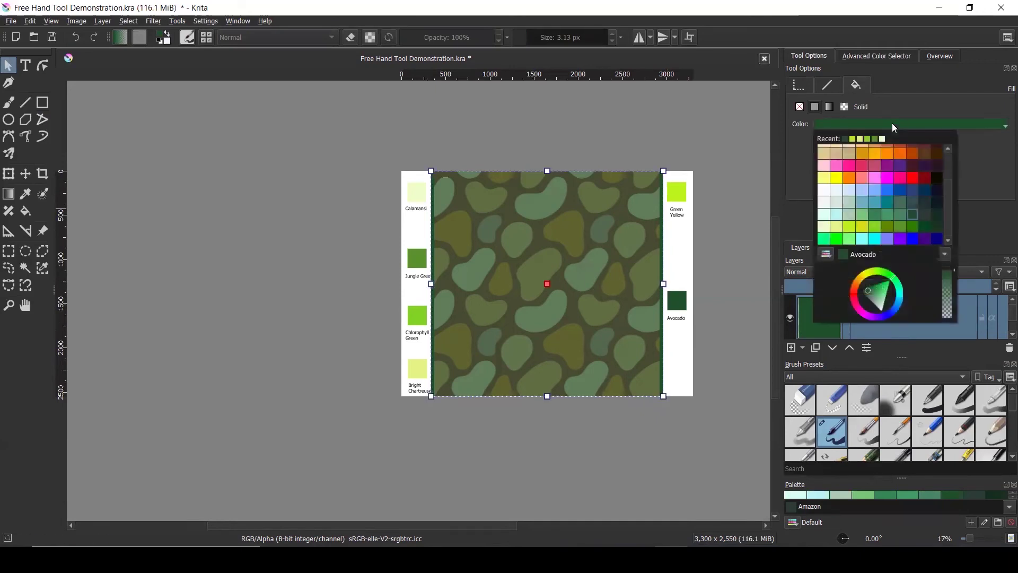
pyautogui.click(912, 216)
pyautogui.click(727, 208)
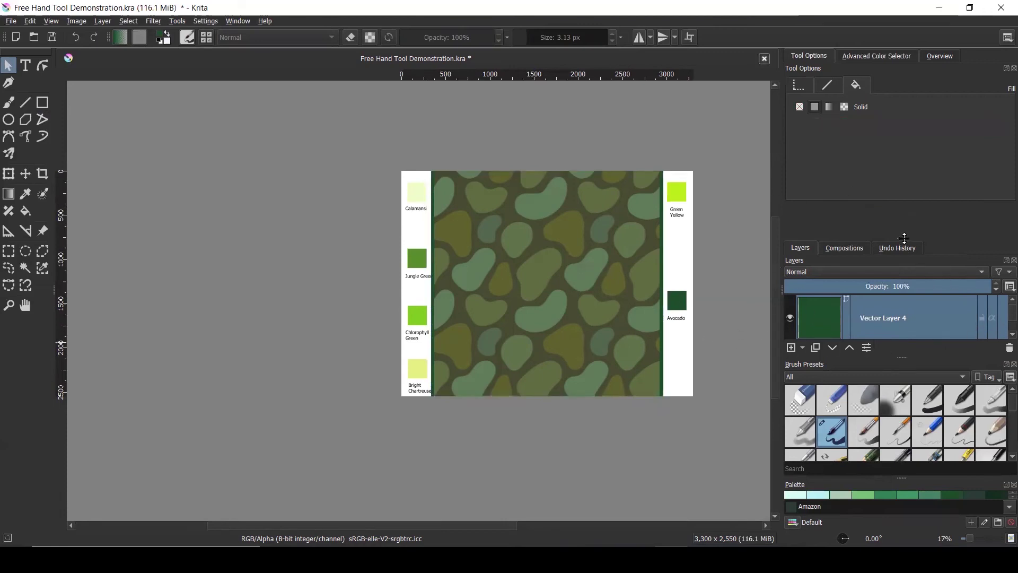
pyautogui.moveTo(905, 238); pyautogui.dragTo(905, 197)
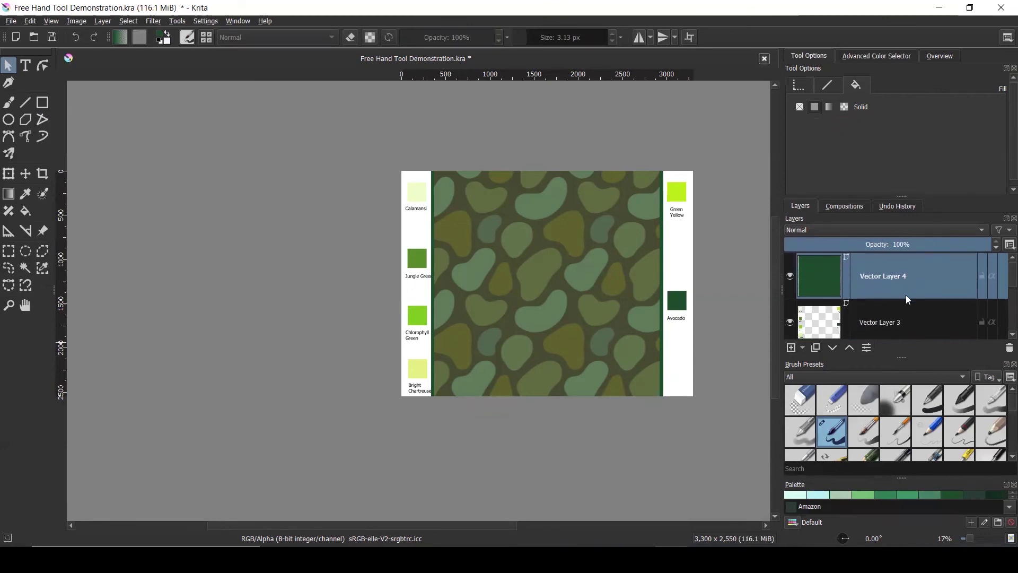
# Step: Move Vector Layer 4 below Vector Layer 2, make Layer 2 active, and hide Layer 4
pyautogui.scroll(-2, 824, 299)
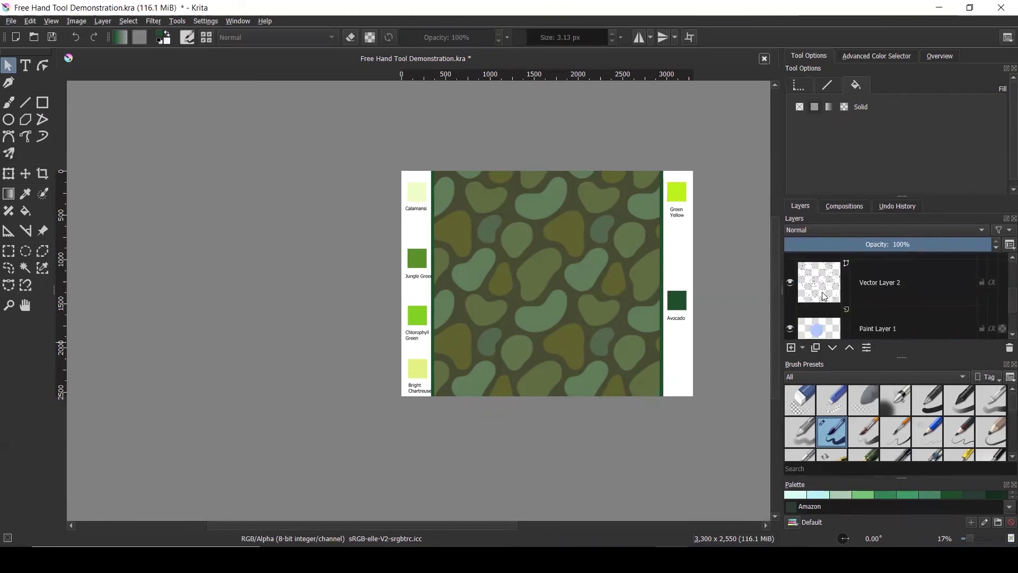
pyautogui.scroll(2, 824, 297)
pyautogui.scroll(-2, 856, 319)
pyautogui.scroll(2, 856, 319)
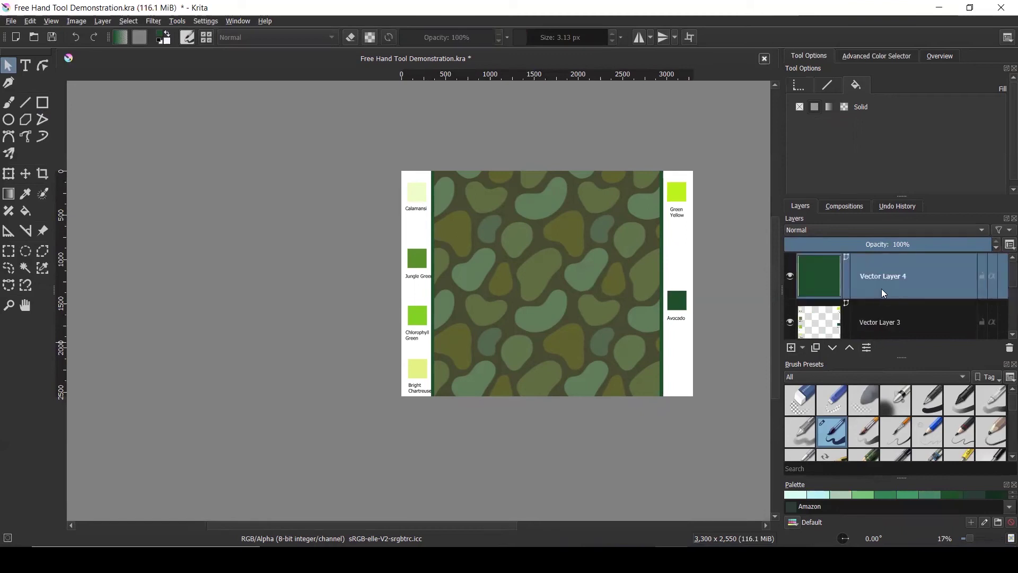
pyautogui.moveTo(879, 364); pyautogui.dragTo(886, 322)
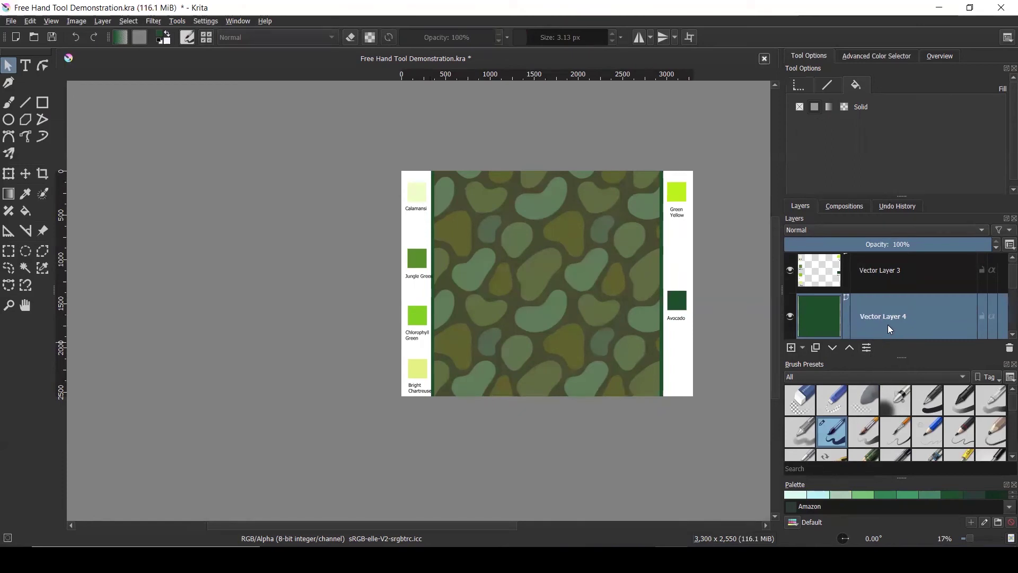
pyautogui.scroll(-1, 883, 307)
pyautogui.scroll(1, 883, 308)
pyautogui.scroll(-1, 893, 309)
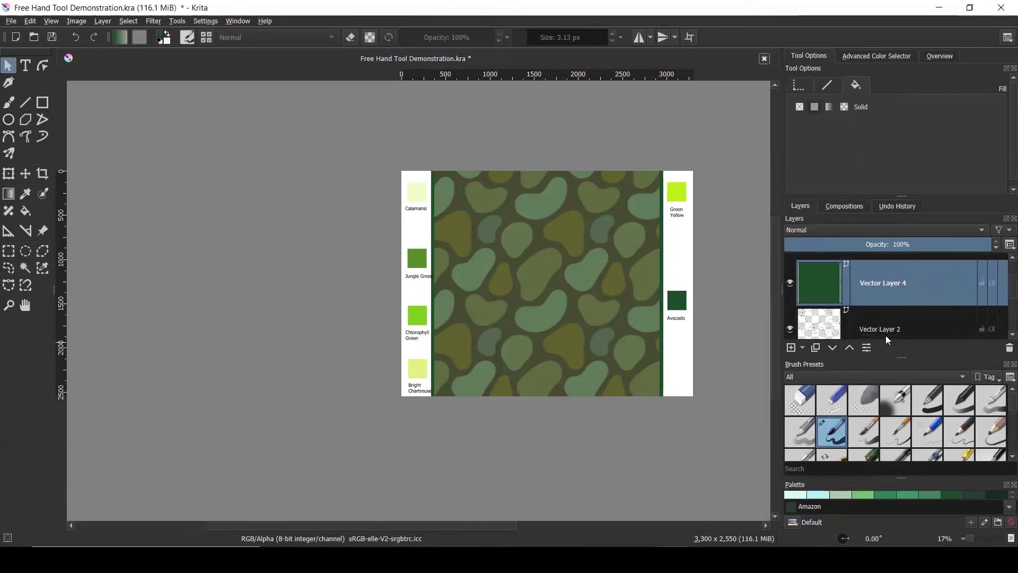
pyautogui.scroll(-1, 885, 335)
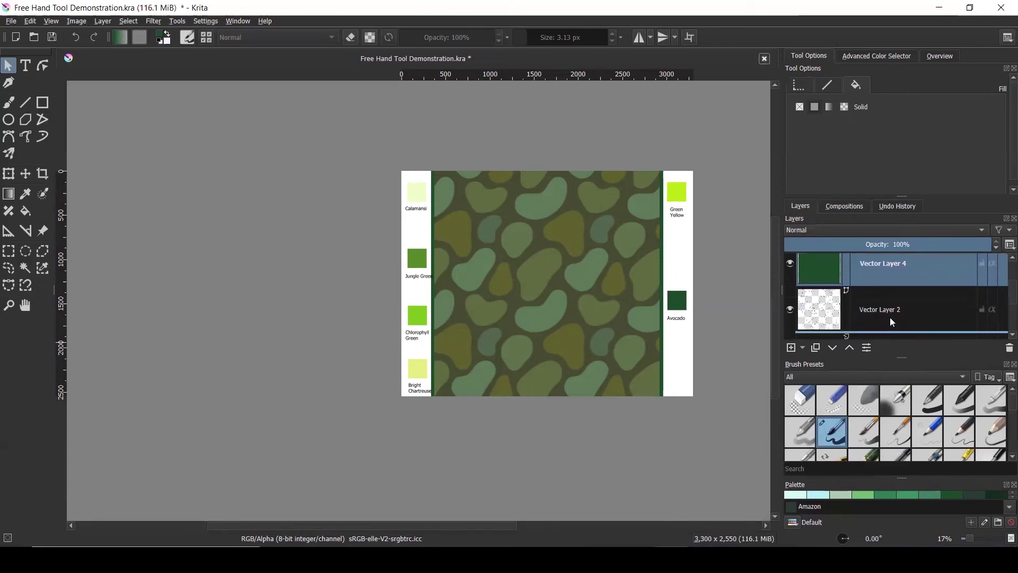
pyautogui.hotkey('ctrl', 'pagedown')
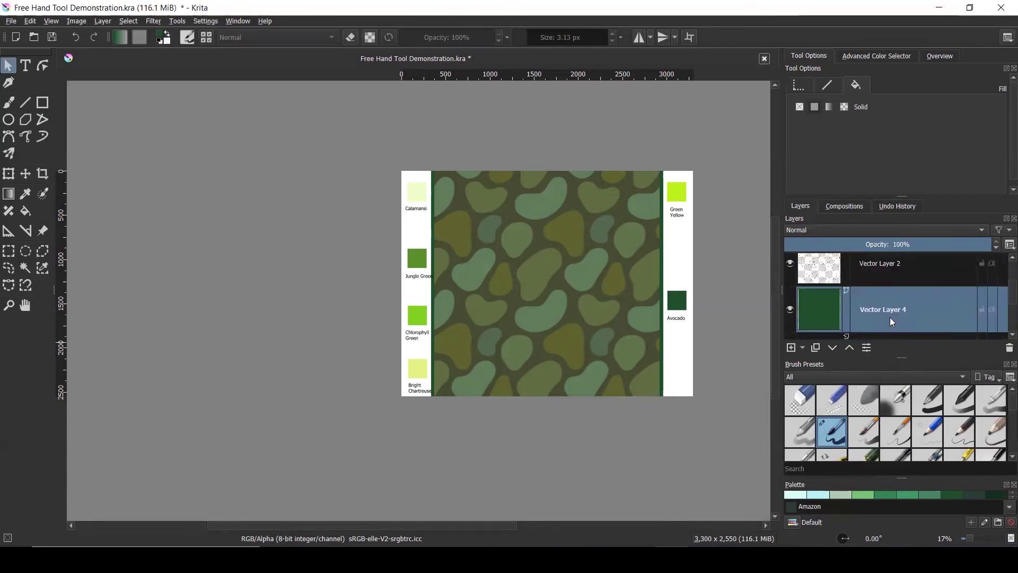
pyautogui.click(821, 271)
pyautogui.click(790, 322)
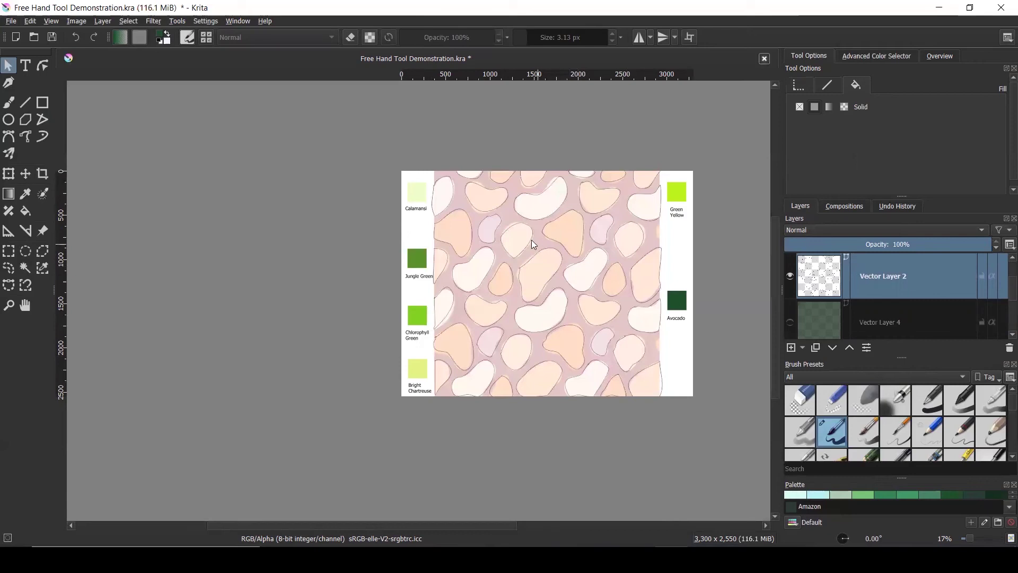
# Step: Shift-select a scattered group of six blobs across the pattern
pyautogui.scroll(1, 381, 221)
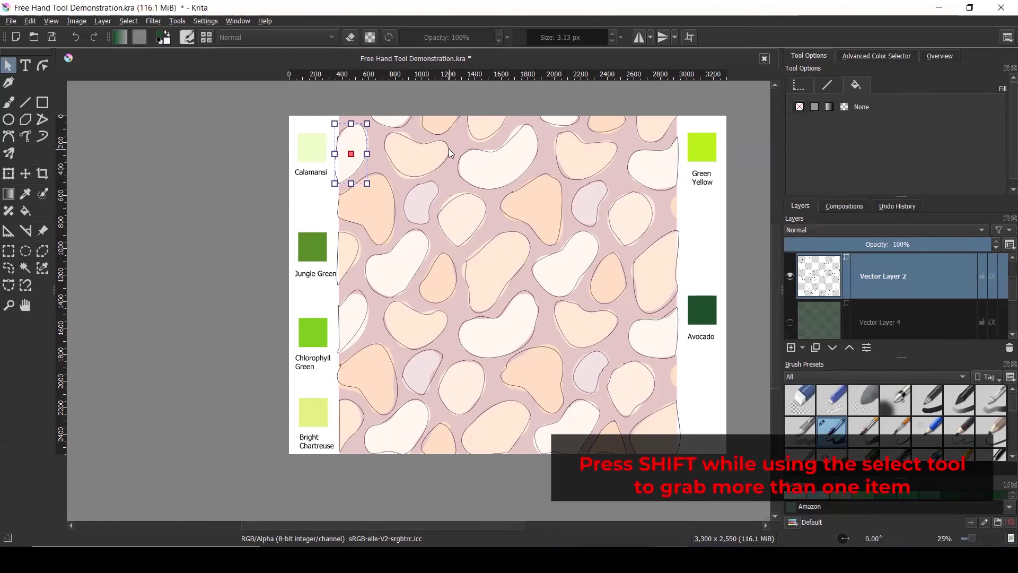
pyautogui.keyDown('shift'); pyautogui.click(477, 156); pyautogui.keyUp('shift')
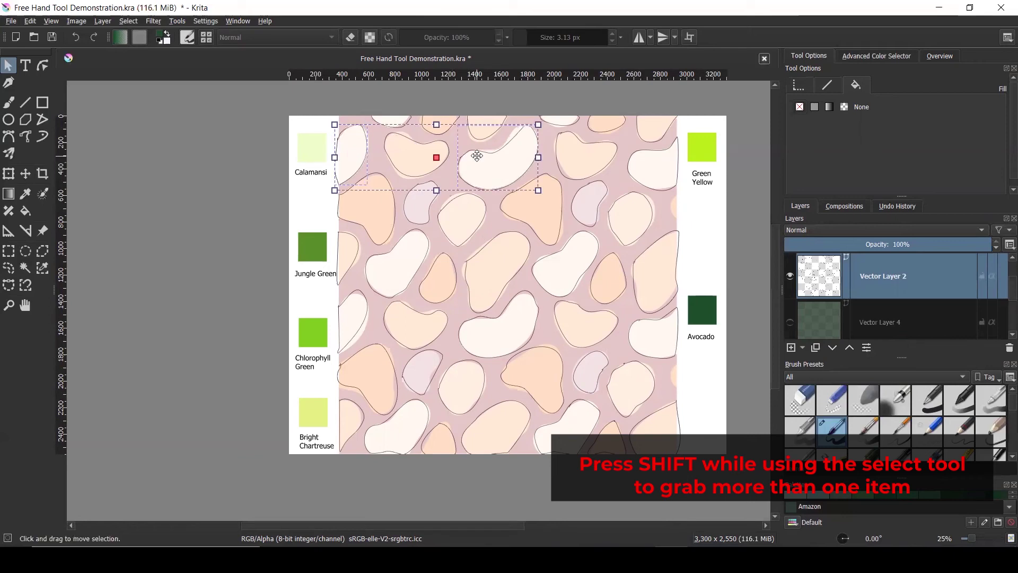
pyautogui.keyDown('shift'); pyautogui.click(402, 253); pyautogui.keyUp('shift')
pyautogui.keyDown('shift'); pyautogui.click(563, 278); pyautogui.keyUp('shift')
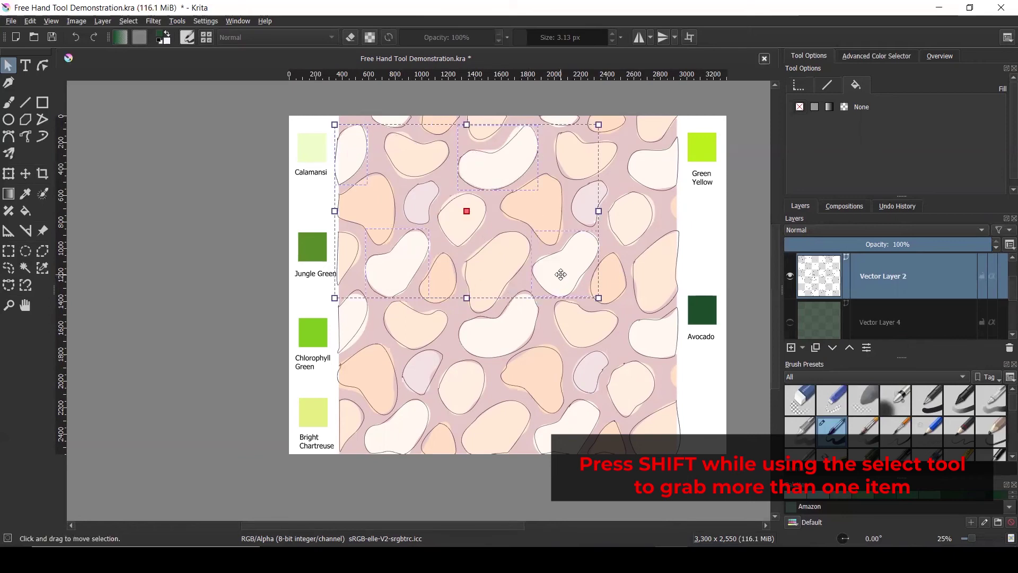
pyautogui.keyDown('shift'); pyautogui.click(505, 326); pyautogui.keyUp('shift')
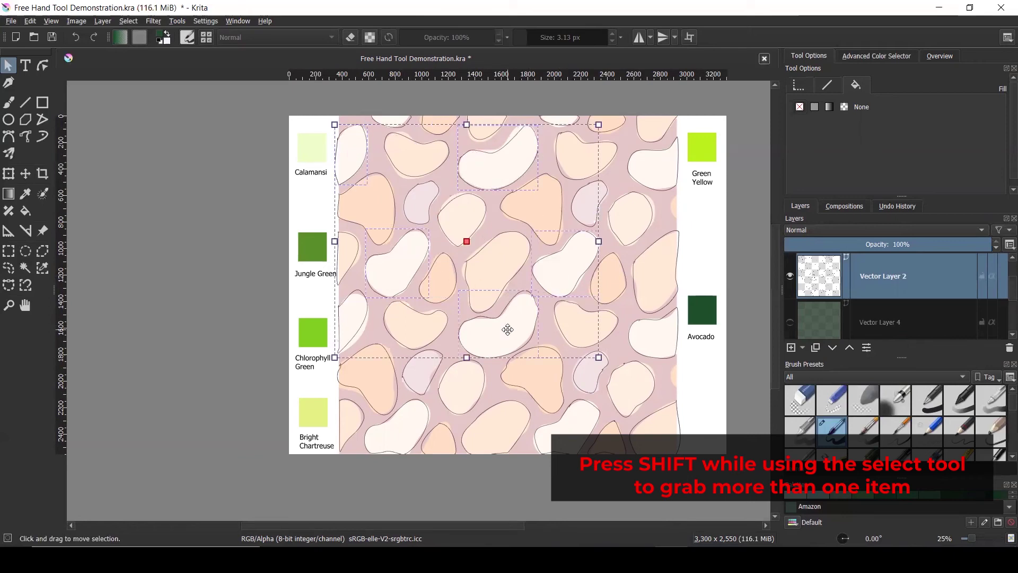
pyautogui.keyDown('shift'); pyautogui.click(419, 422); pyautogui.keyUp('shift')
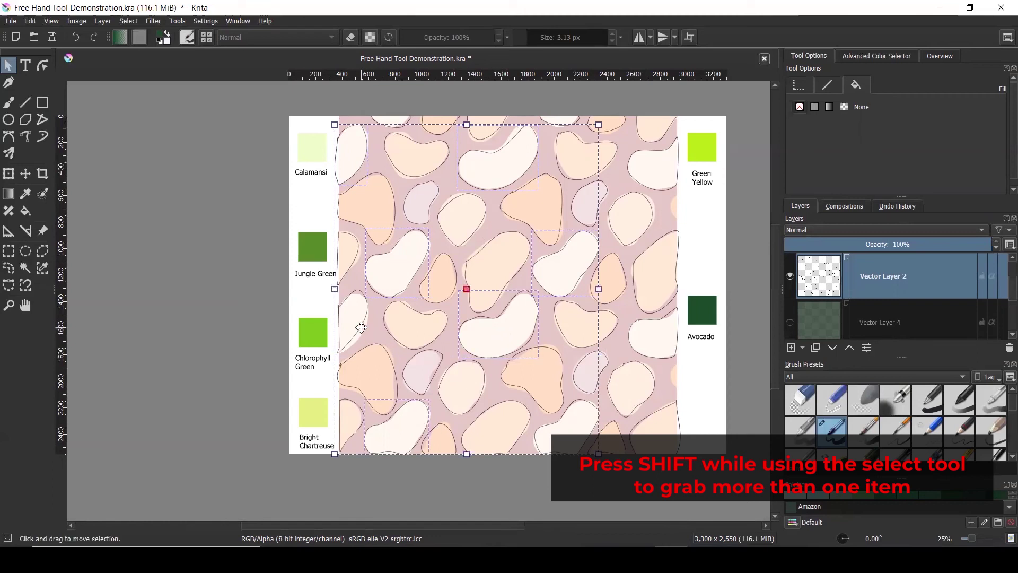
pyautogui.keyDown('shift'); pyautogui.click(661, 338); pyautogui.keyUp('shift')
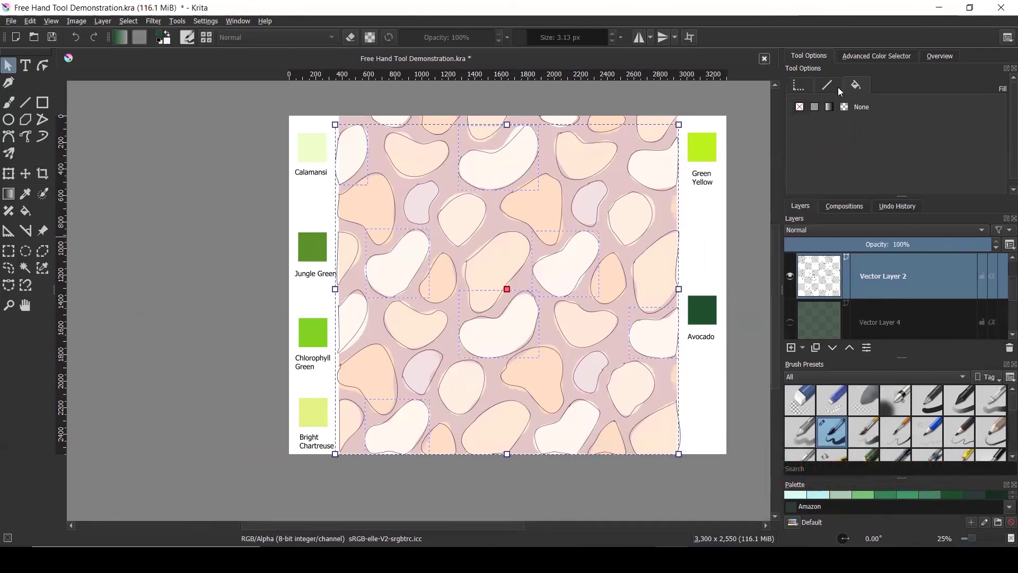
# Step: Give the selected blobs a solid pale Calamansi green fill, then deselect them
pyautogui.click(814, 107)
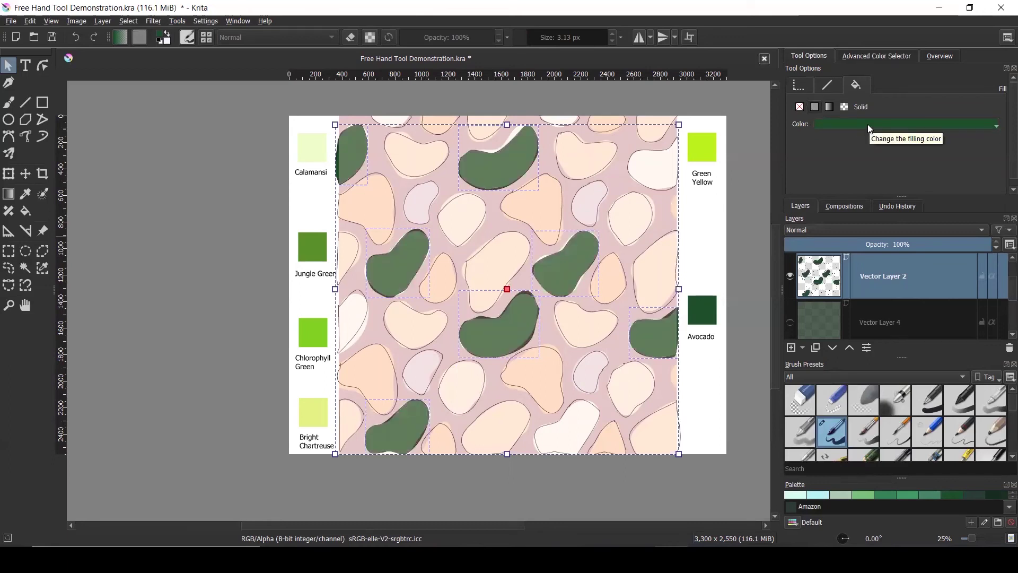
pyautogui.click(869, 128)
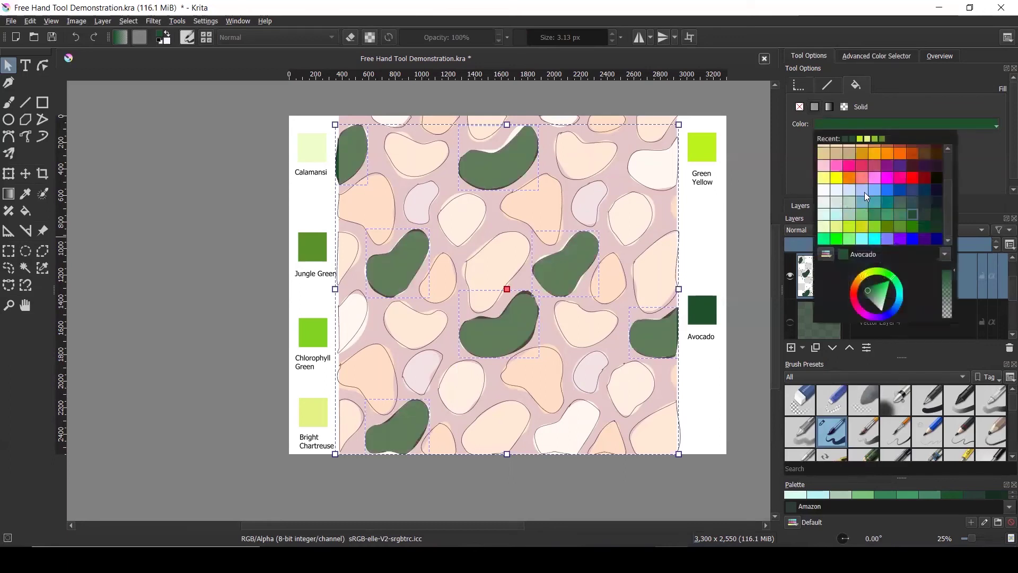
pyautogui.click(822, 229)
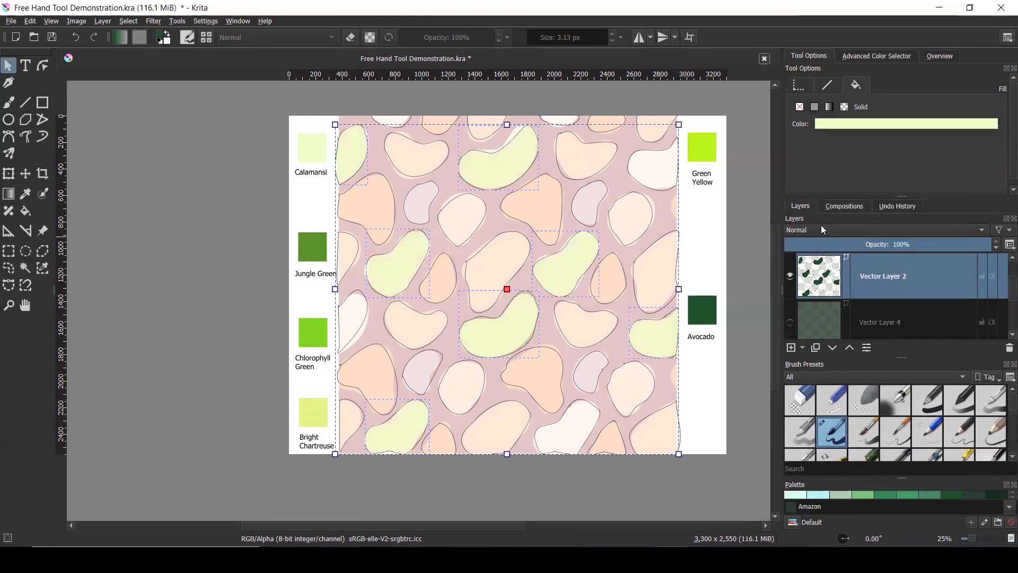
pyautogui.click(746, 234)
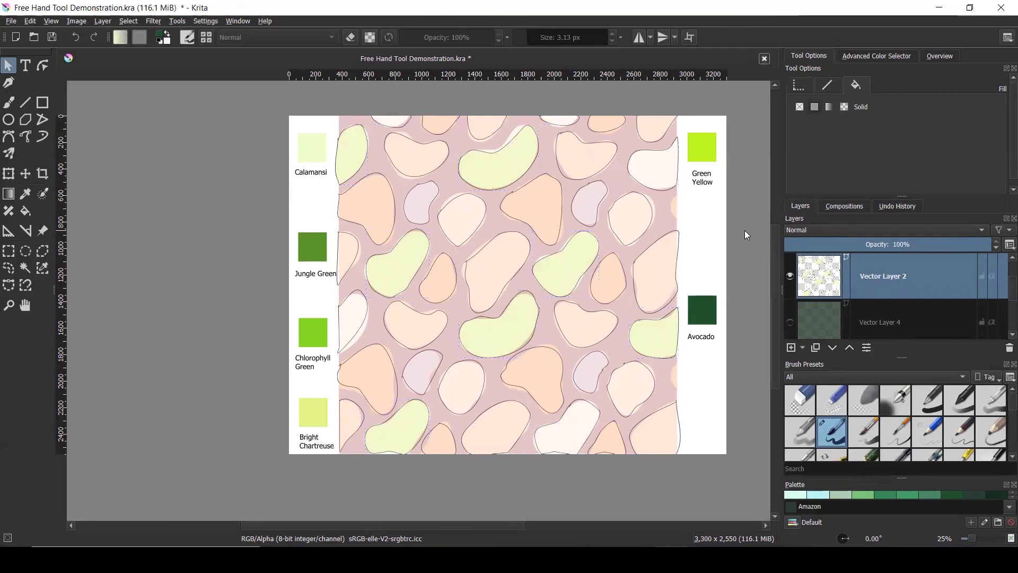
# Step: Give the left-edge, bottom and top-right blobs a solid pale green fill, then select a pale mauve blob
pyautogui.click(504, 438)
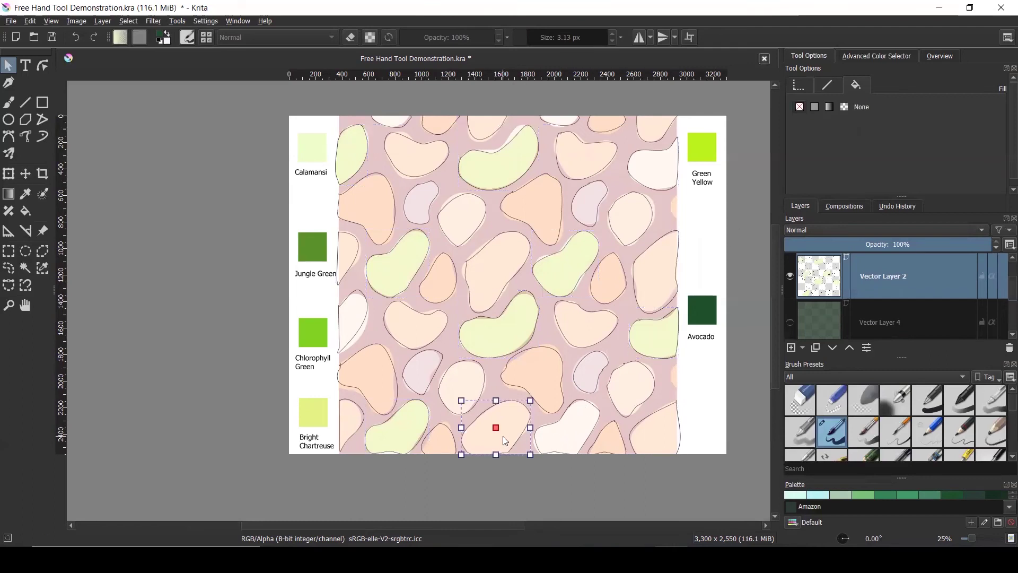
pyautogui.scroll(1, 500, 437)
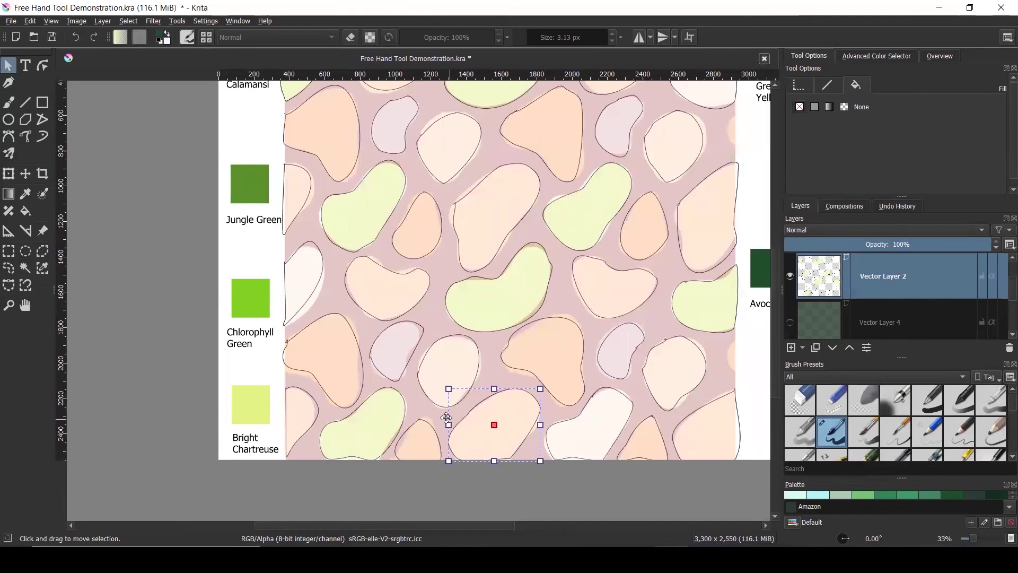
pyautogui.click(296, 292)
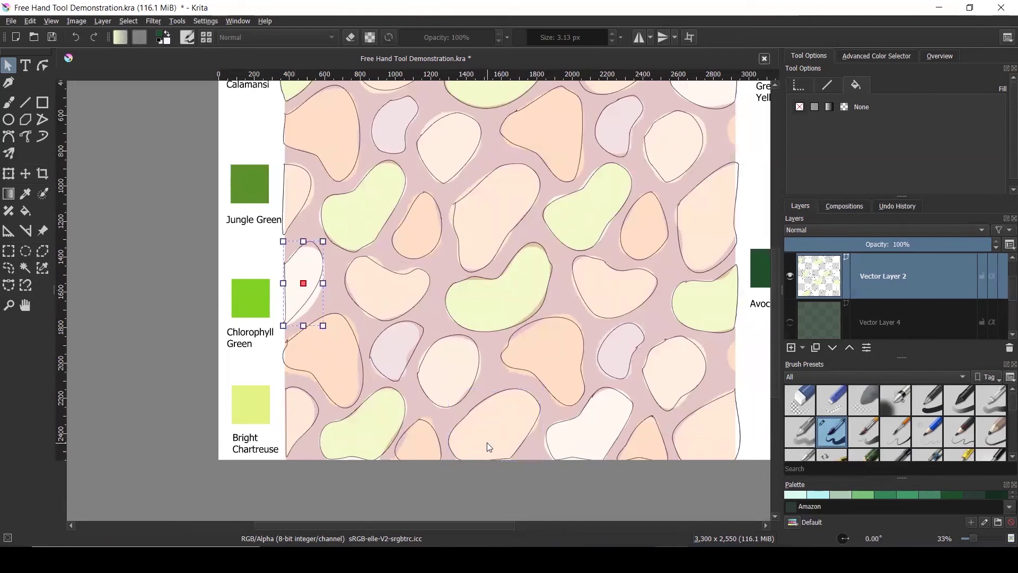
pyautogui.keyDown('shift'); pyautogui.click(528, 428); pyautogui.keyUp('shift')
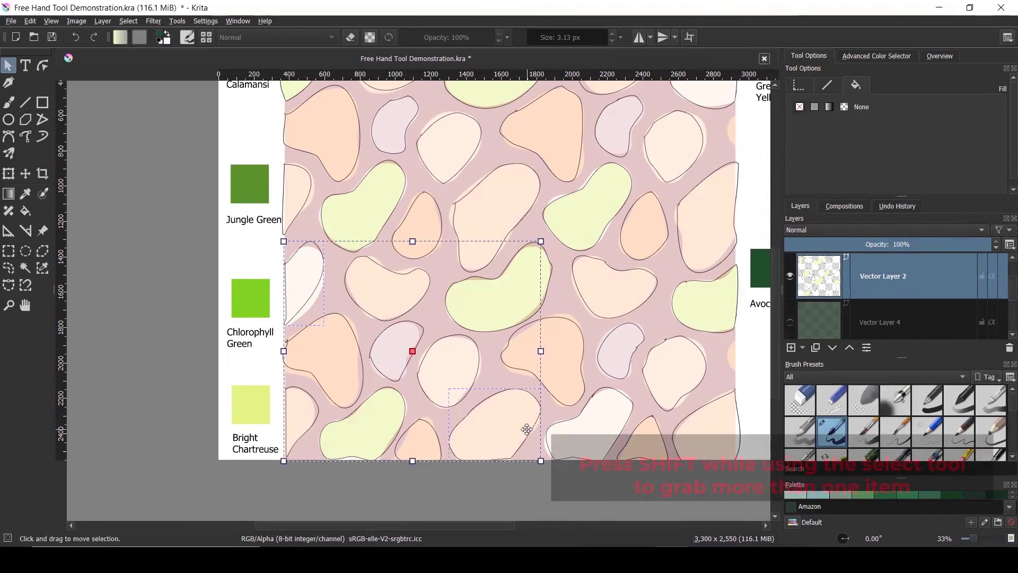
pyautogui.scroll(-1, 527, 429)
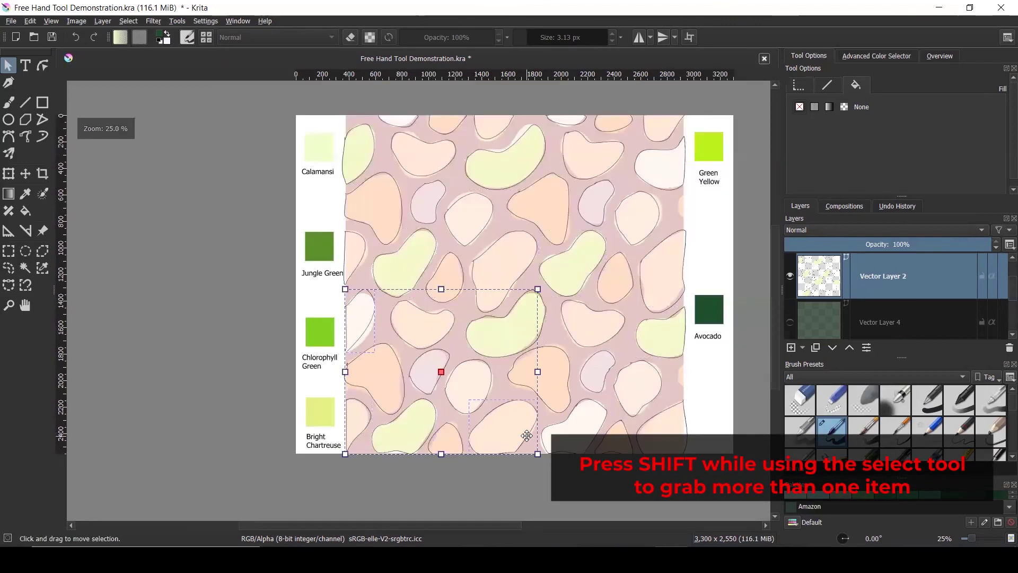
pyautogui.keyDown('shift'); pyautogui.click(647, 135); pyautogui.keyUp('shift')
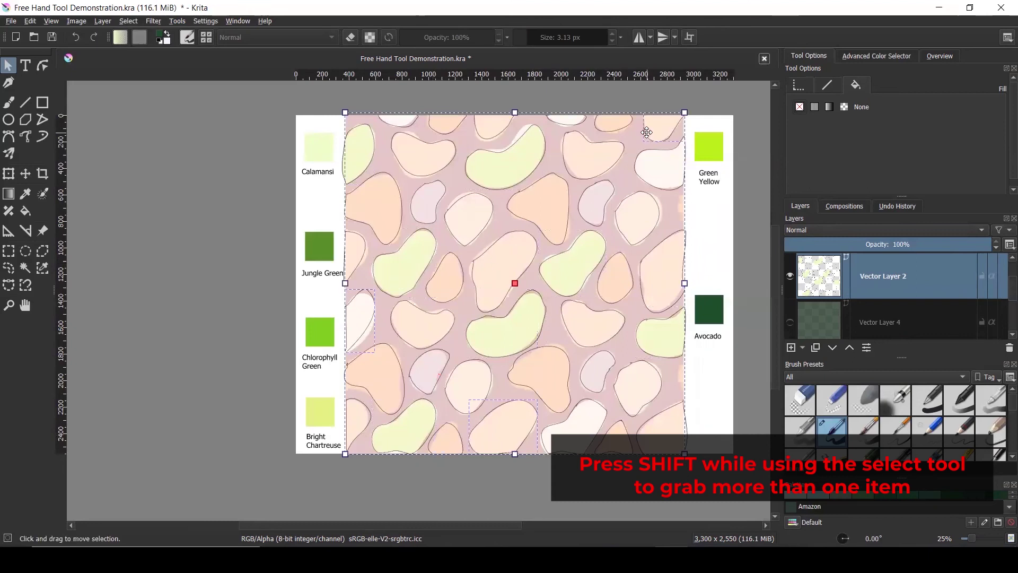
pyautogui.click(815, 106)
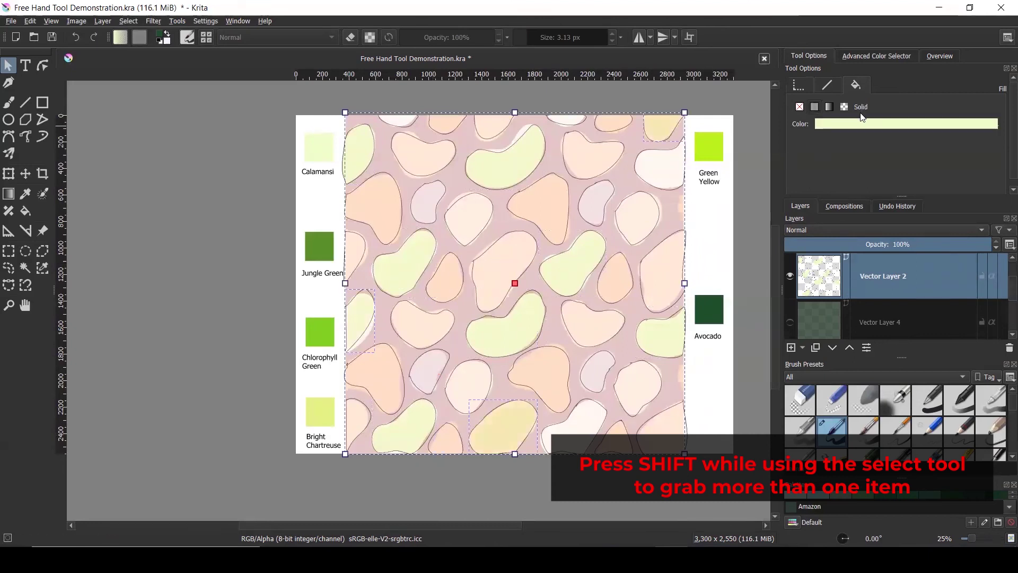
pyautogui.click(866, 124)
pyautogui.click(882, 106)
pyautogui.click(765, 124)
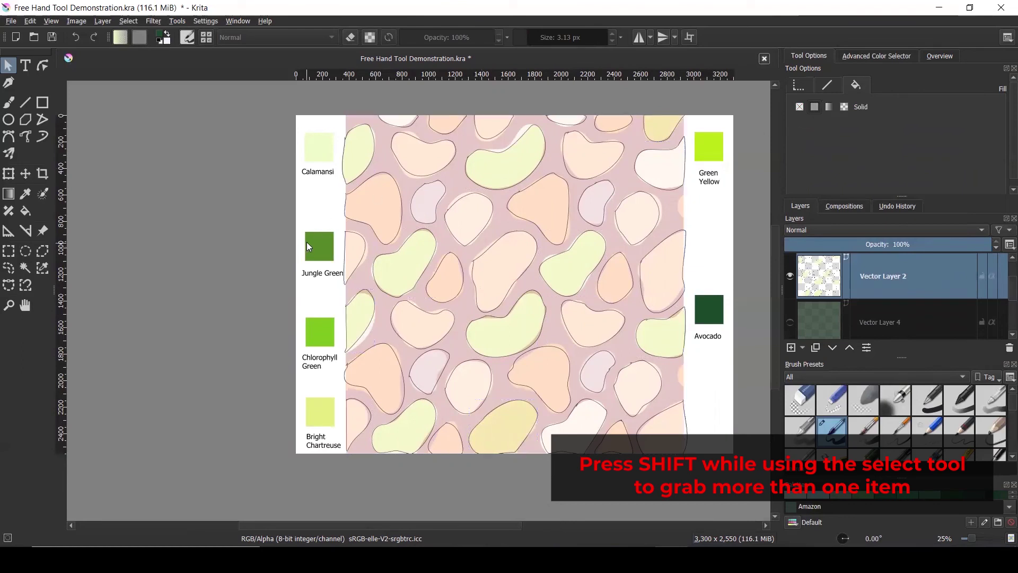
pyautogui.click(427, 199)
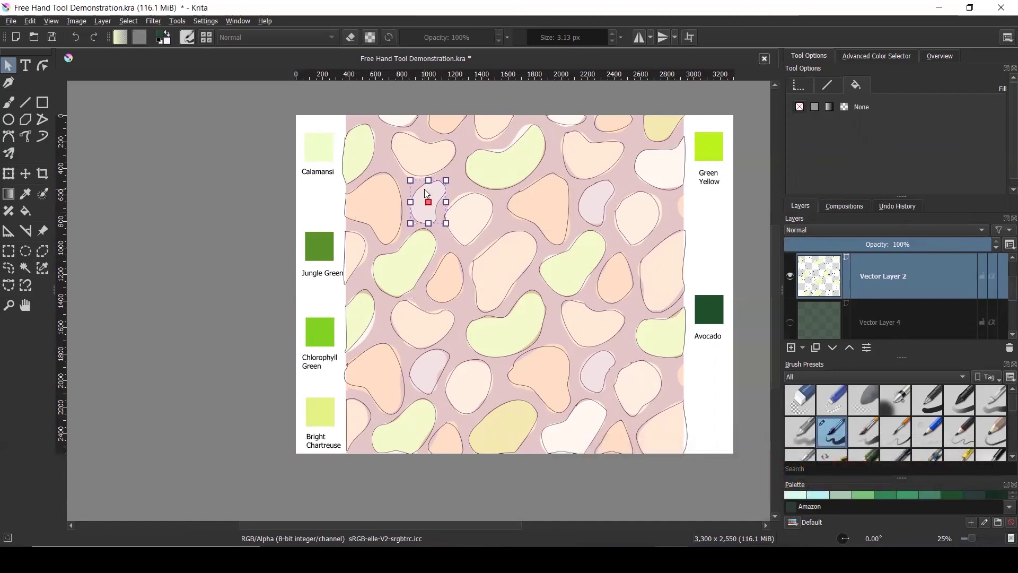
# Step: Fill the four pale mauve blobs with Jungle Green, then undo it to restore their pink colour
pyautogui.keyDown('shift'); pyautogui.click(610, 198); pyautogui.keyUp('shift')
pyautogui.keyDown('shift'); pyautogui.click(440, 362); pyautogui.keyUp('shift')
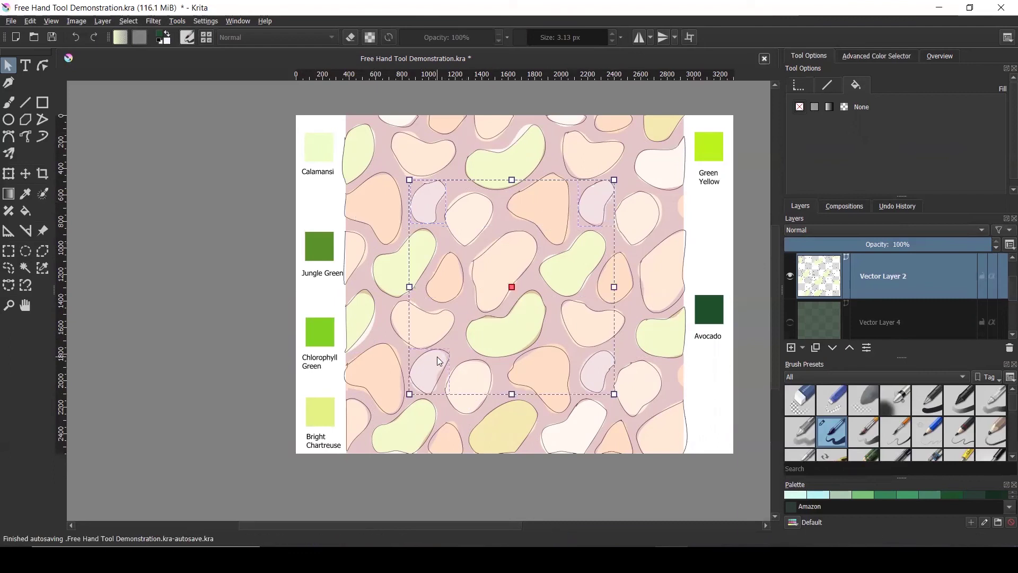
pyautogui.keyDown('shift'); pyautogui.click(601, 378); pyautogui.keyUp('shift')
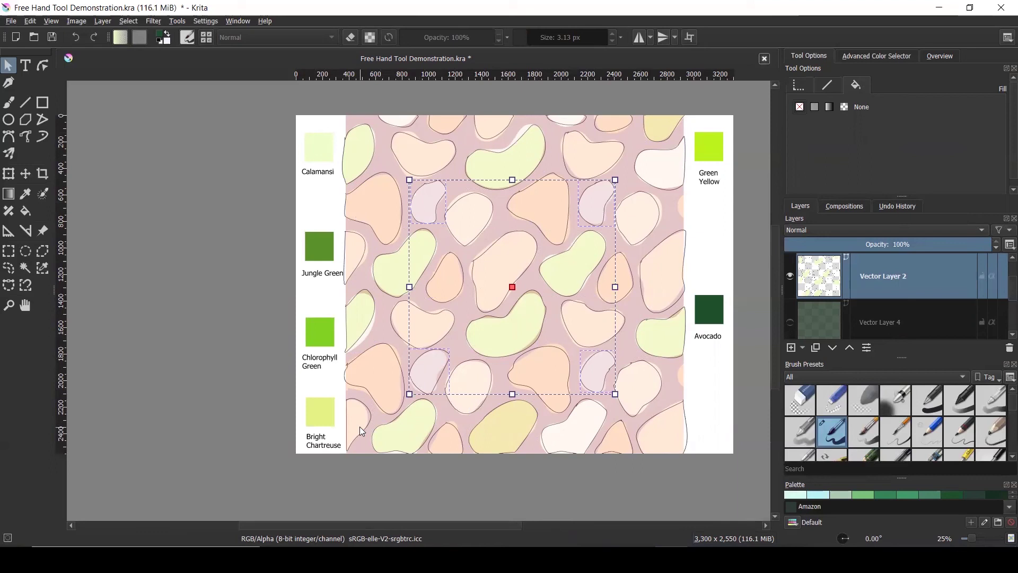
pyautogui.click(817, 107)
pyautogui.click(869, 126)
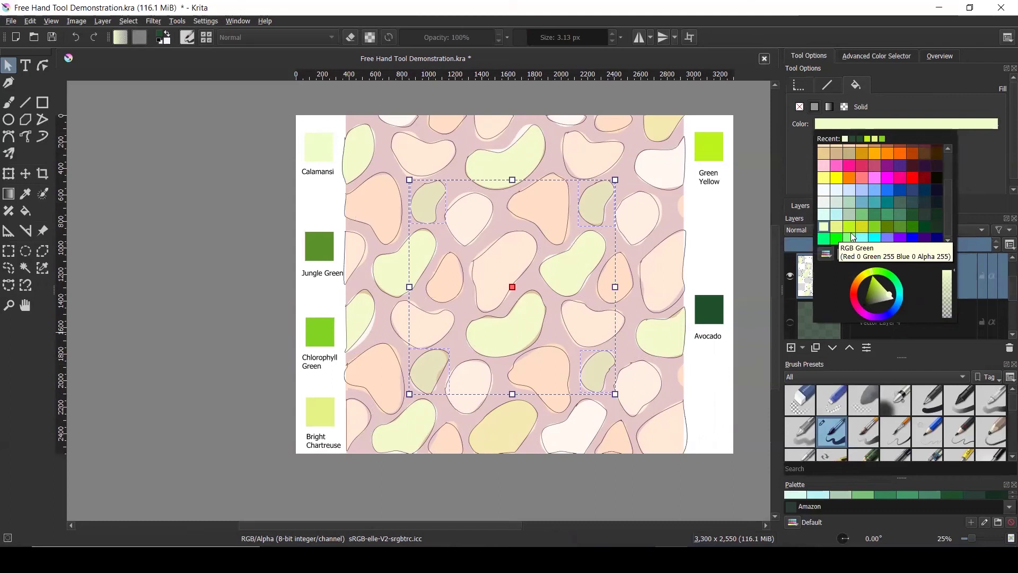
pyautogui.click(898, 229)
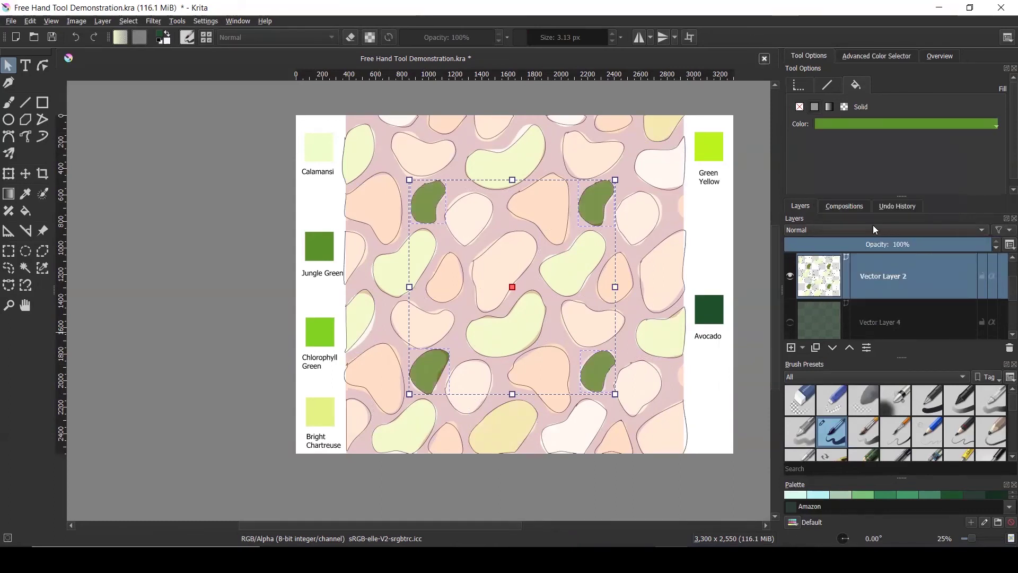
pyautogui.click(744, 217)
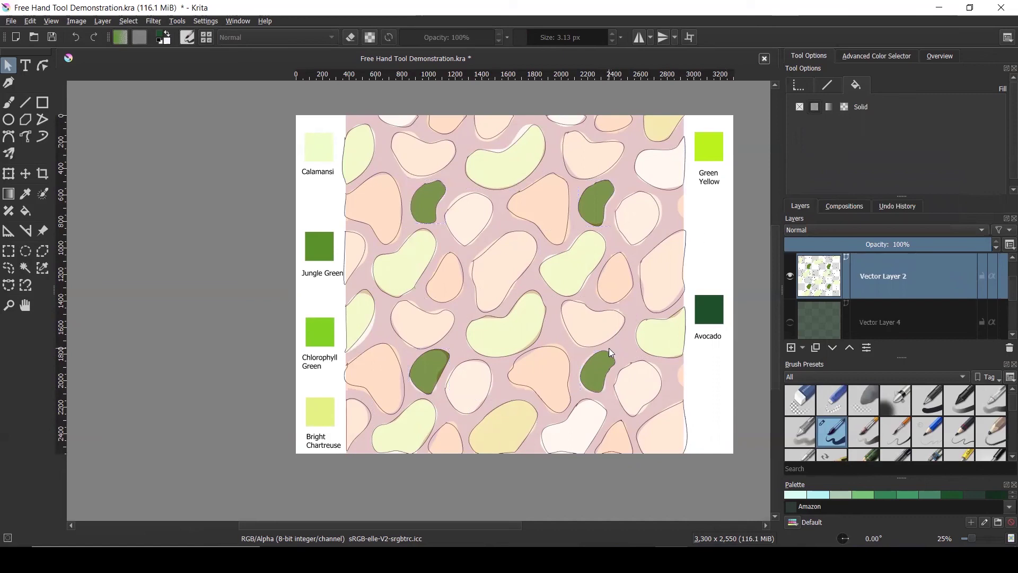
pyautogui.hotkey('ctrl', 'z')
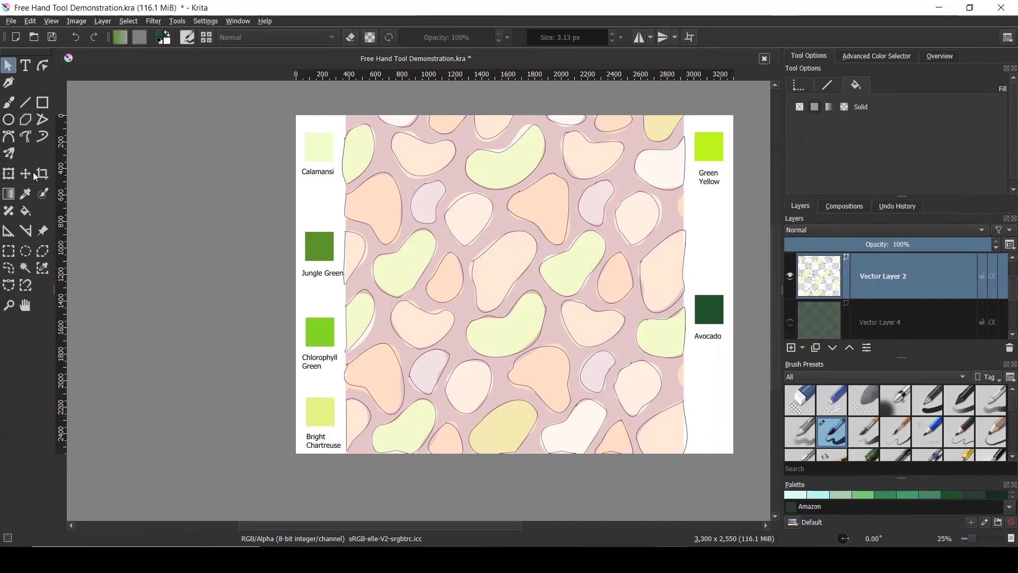
# Step: Fade the reference image's opacity down to 0% with the Reference Images tool
pyautogui.click(47, 232)
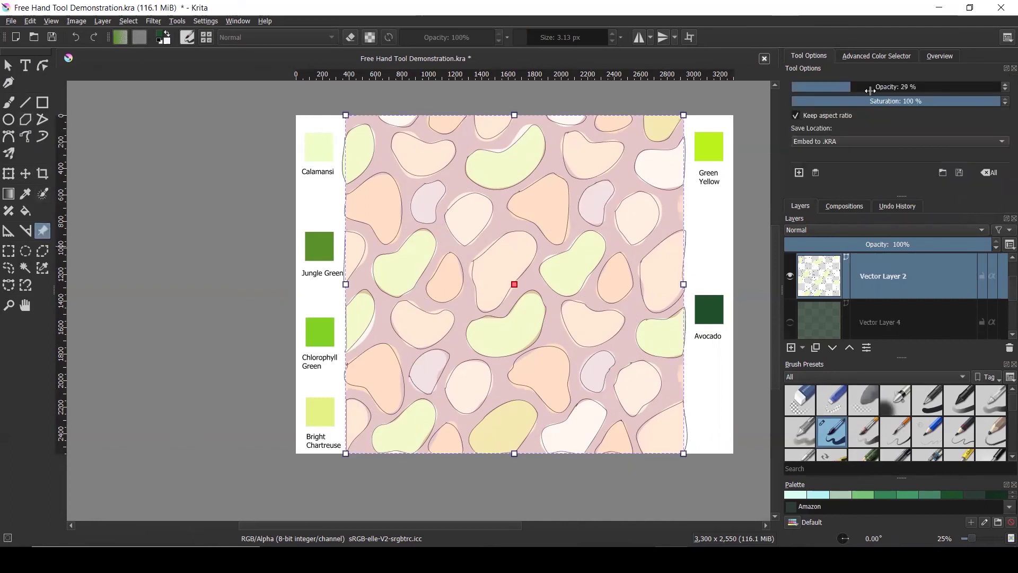
pyautogui.click(830, 91)
pyautogui.moveTo(830, 91); pyautogui.dragTo(794, 87)
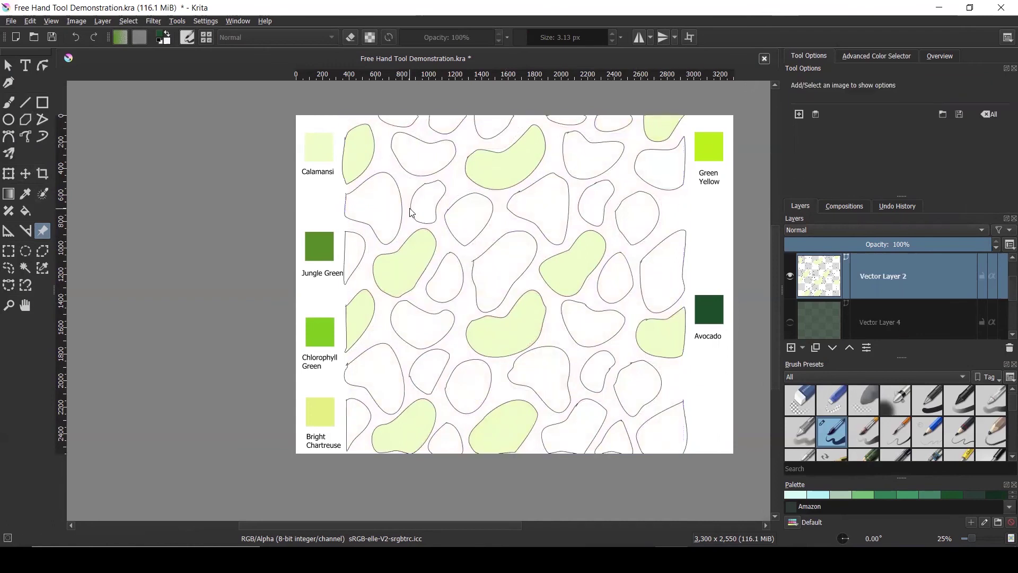
# Step: Give five scattered empty blobs at the left edge, top and bottom a solid Jungle Green fill
pyautogui.click(8, 65)
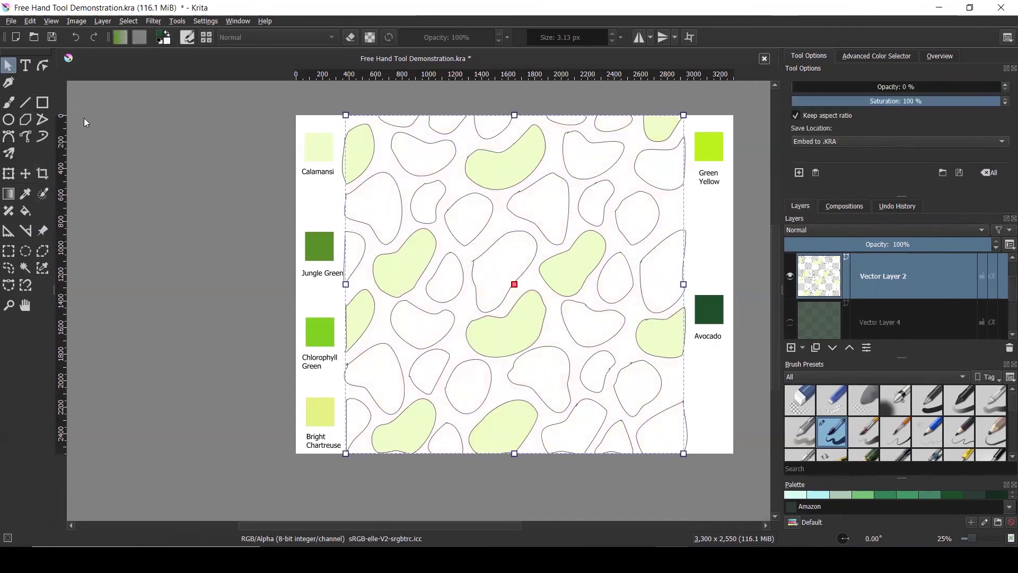
pyautogui.click(442, 193)
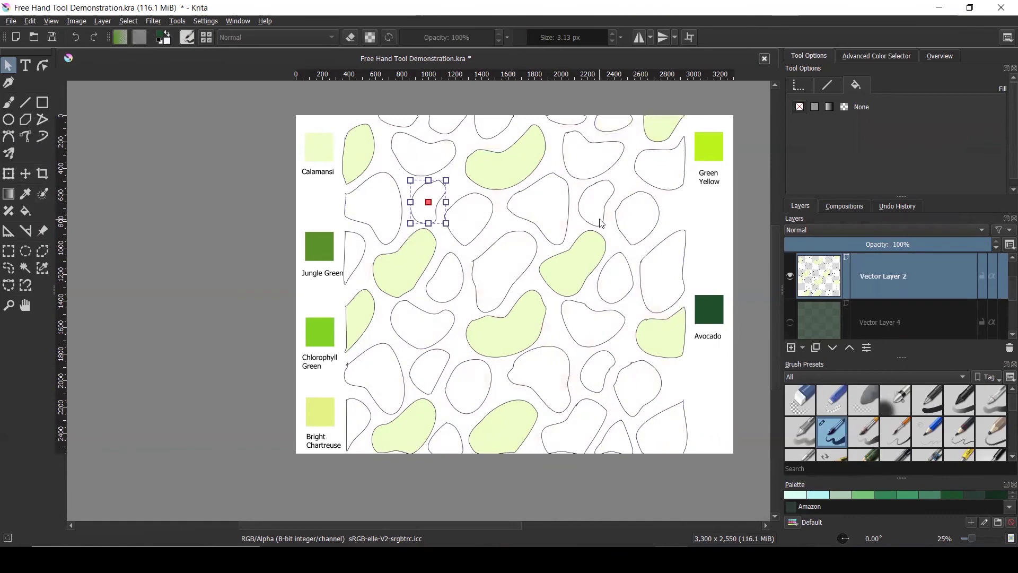
pyautogui.keyDown('shift'); pyautogui.click(599, 297); pyautogui.keyUp('shift')
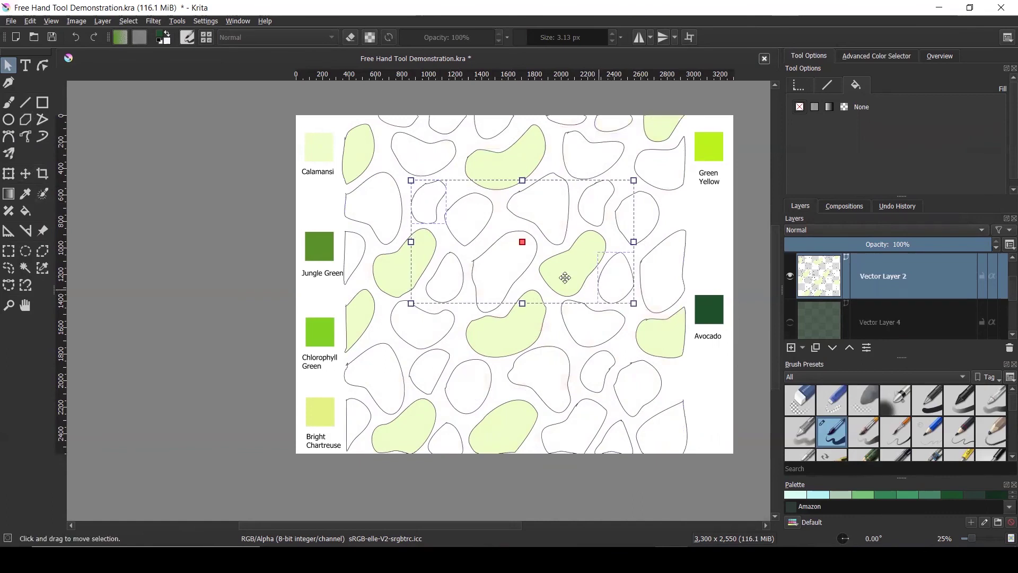
pyautogui.click(209, 146)
pyautogui.click(415, 200)
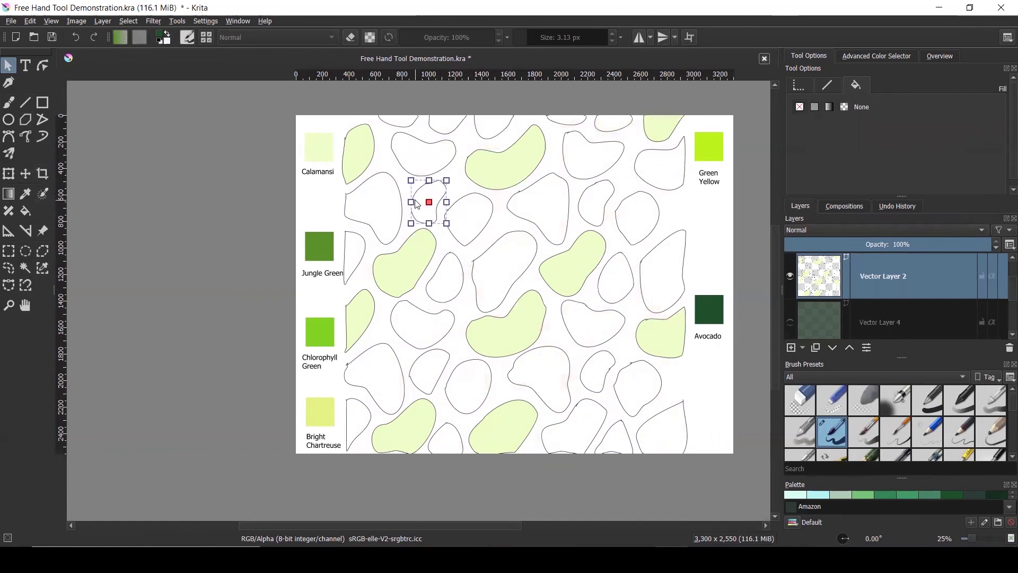
pyautogui.click(589, 383)
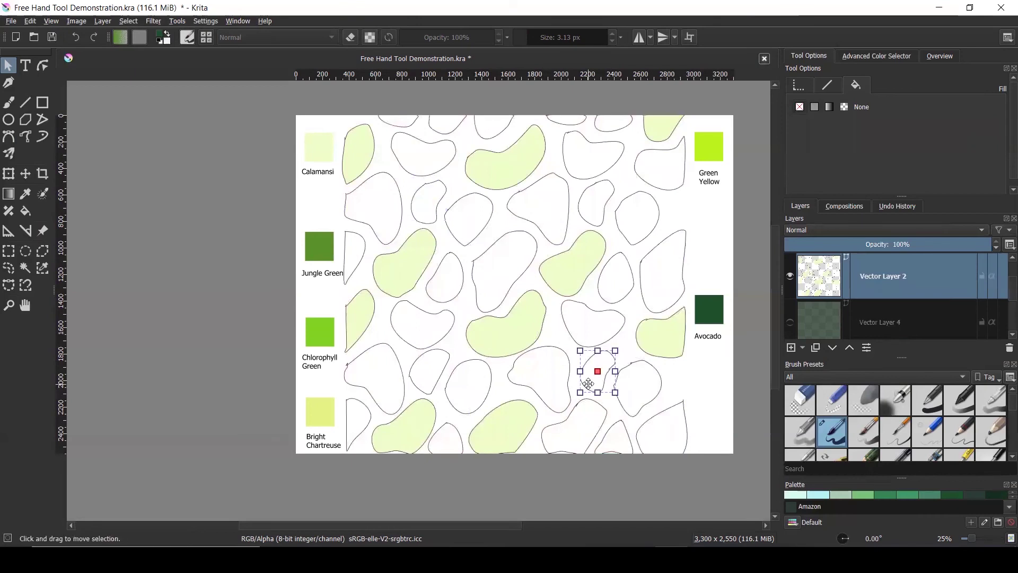
pyautogui.keyDown('shift'); pyautogui.click(422, 219); pyautogui.keyUp('shift')
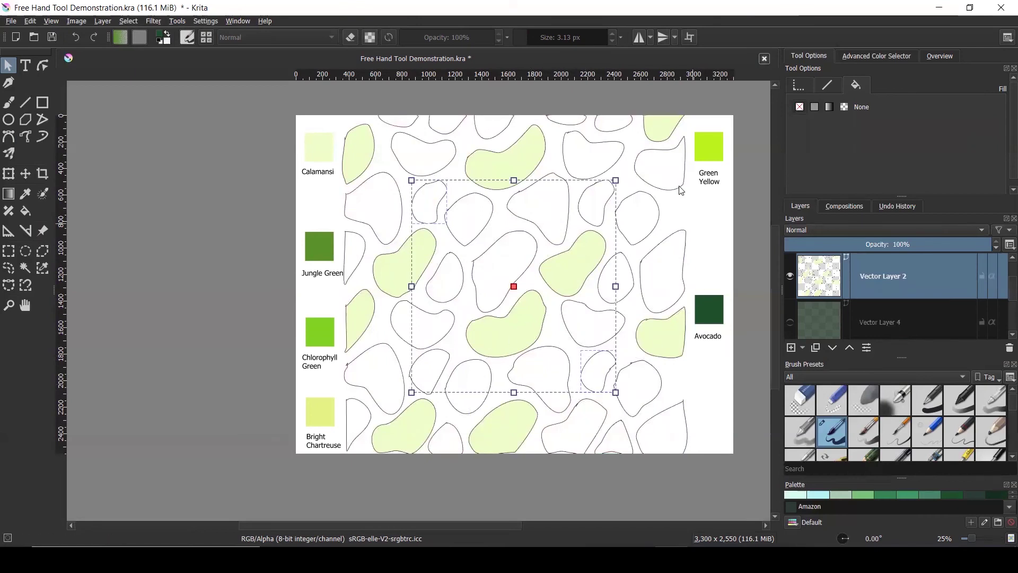
pyautogui.keyDown('shift'); pyautogui.click(616, 126); pyautogui.keyUp('shift')
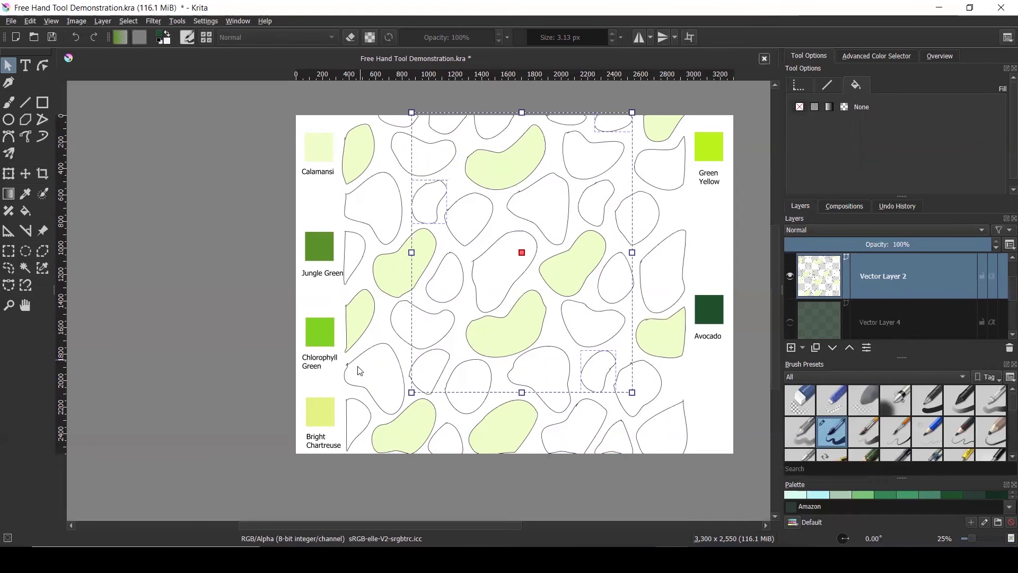
pyautogui.keyDown('shift'); pyautogui.click(451, 428); pyautogui.keyUp('shift')
pyautogui.keyDown('shift'); pyautogui.click(352, 276); pyautogui.keyUp('shift')
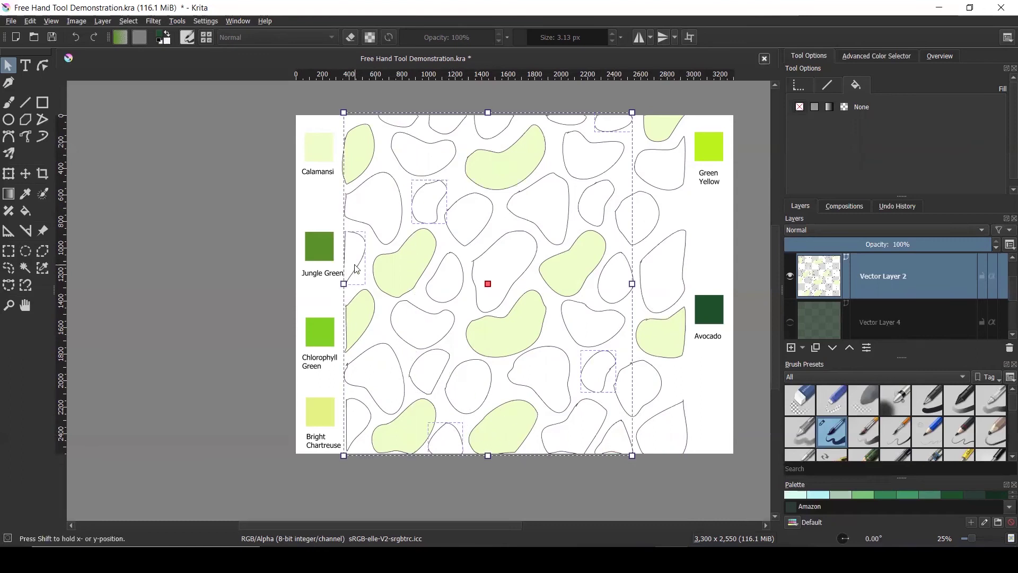
pyautogui.click(815, 108)
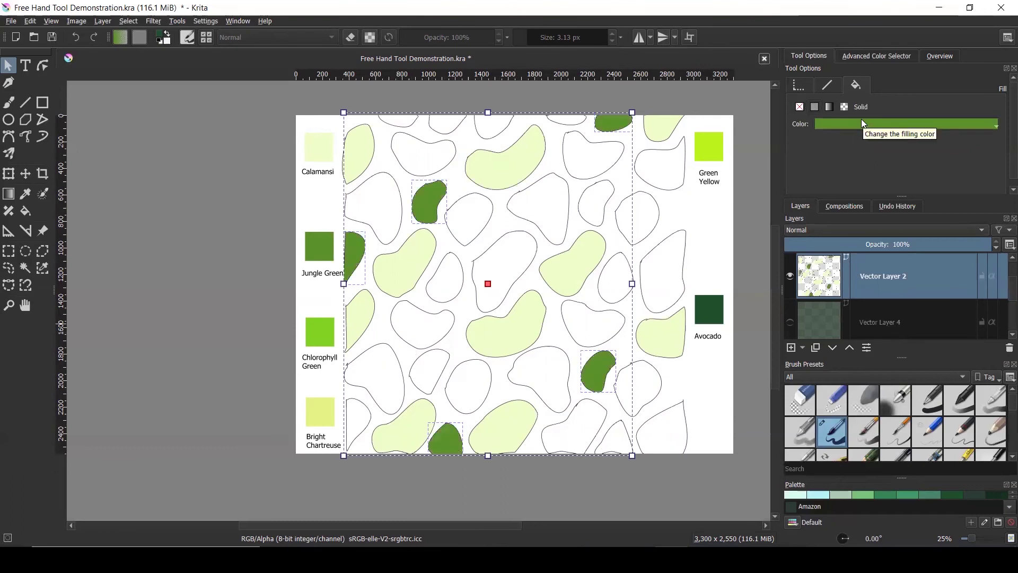
pyautogui.click(691, 237)
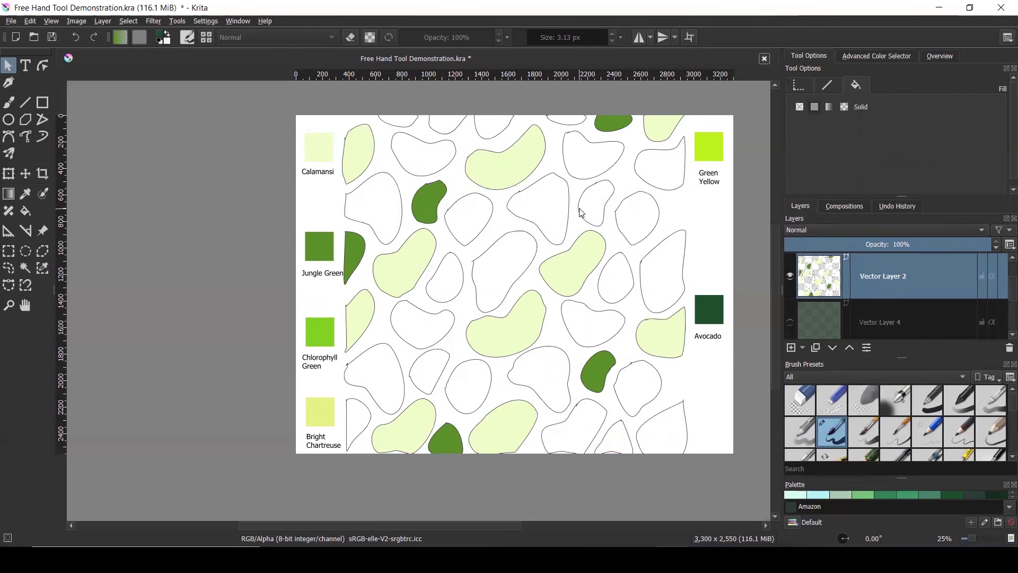
# Step: Fill three empty blobs, including one at the bottom right, with solid dark green
pyautogui.click(587, 222)
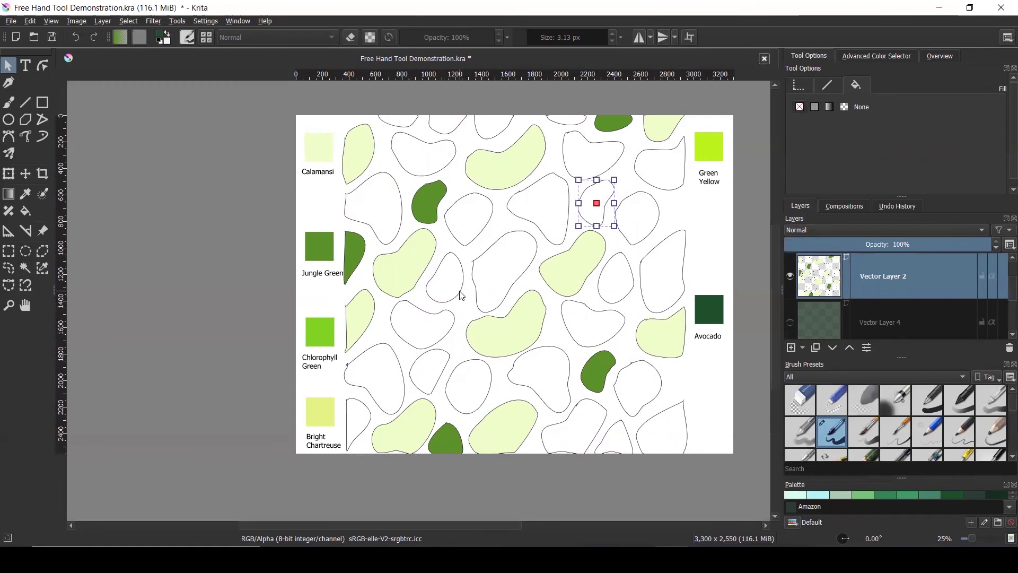
pyautogui.keyDown('shift'); pyautogui.click(447, 354); pyautogui.keyUp('shift')
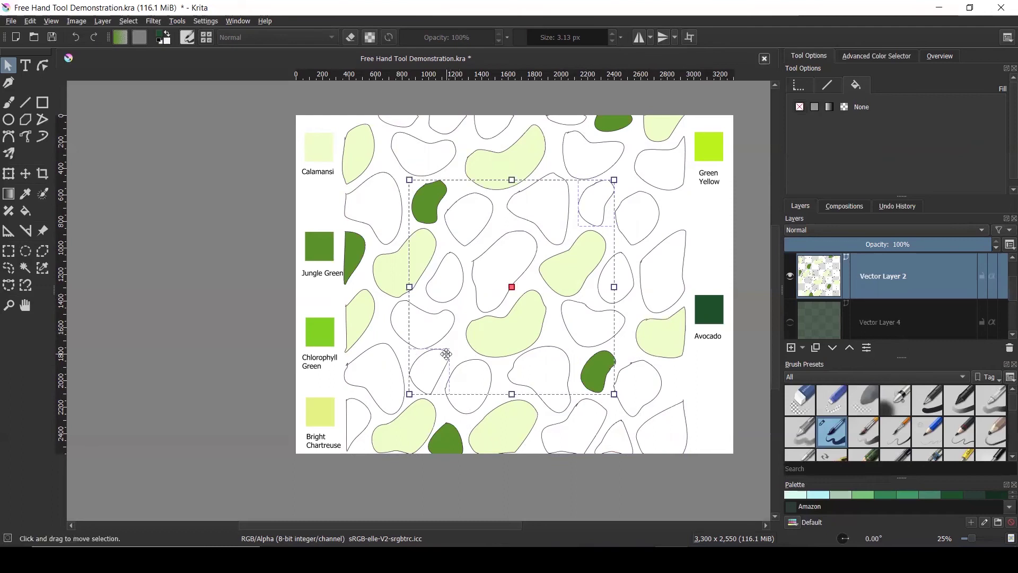
pyautogui.keyDown('shift'); pyautogui.click(630, 441); pyautogui.keyUp('shift')
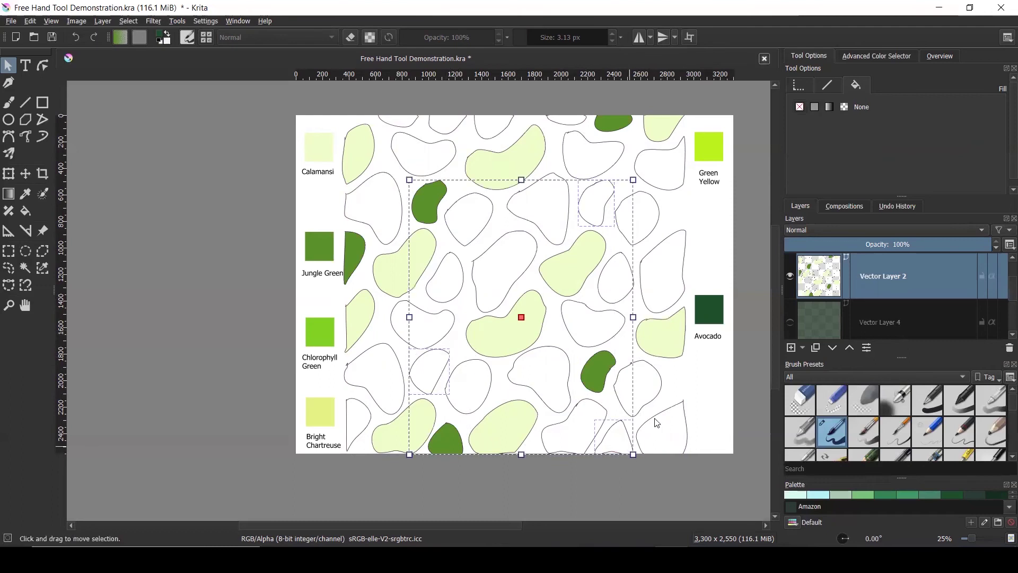
pyautogui.click(815, 106)
pyautogui.click(844, 123)
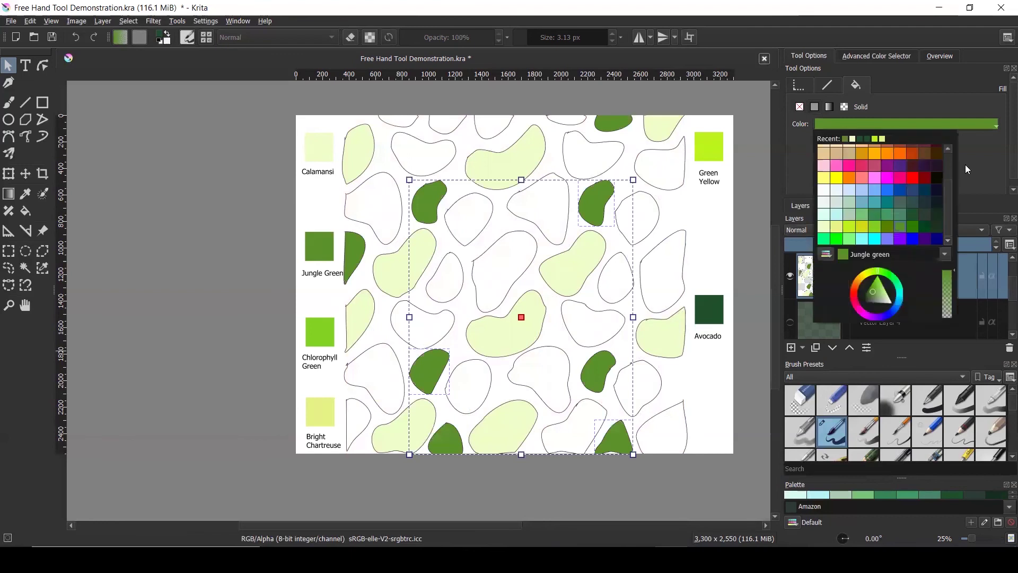
pyautogui.click(741, 165)
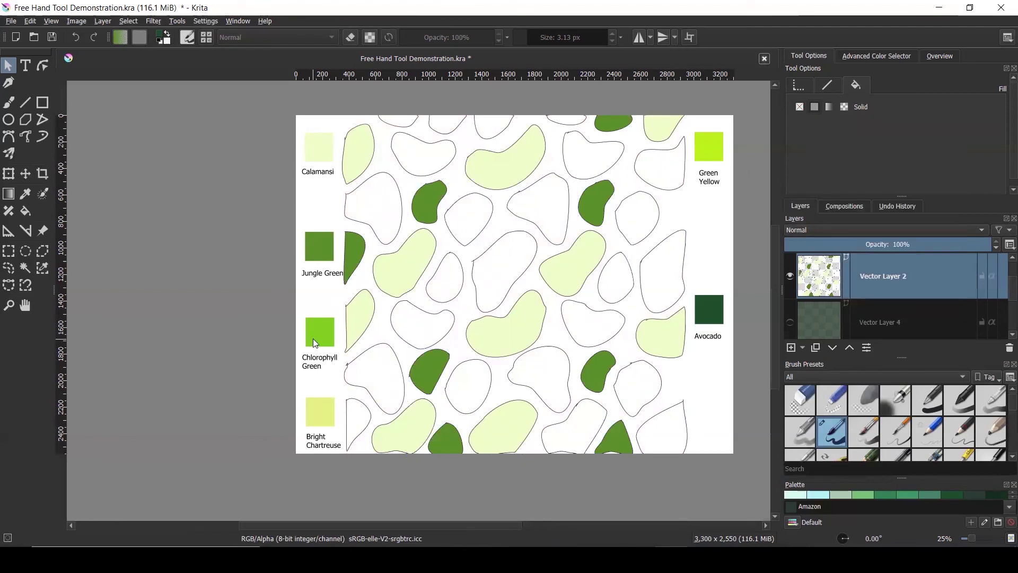
# Step: Fill five more empty blobs, from upper right to lower right, with Chlorophyll green
pyautogui.click(433, 298)
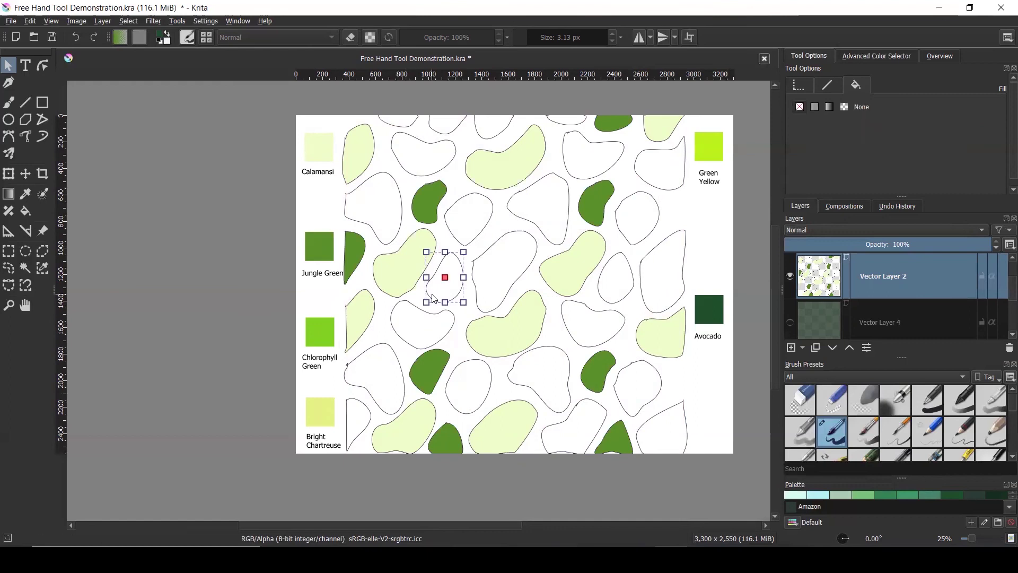
pyautogui.keyDown('shift'); pyautogui.click(473, 366); pyautogui.keyUp('shift')
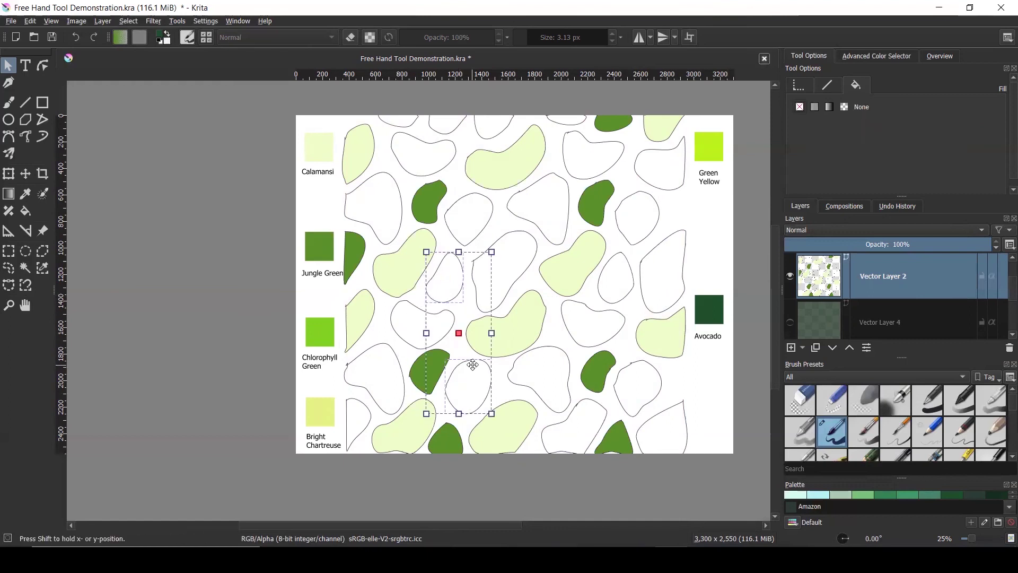
pyautogui.keyDown('shift'); pyautogui.click(600, 293); pyautogui.keyUp('shift')
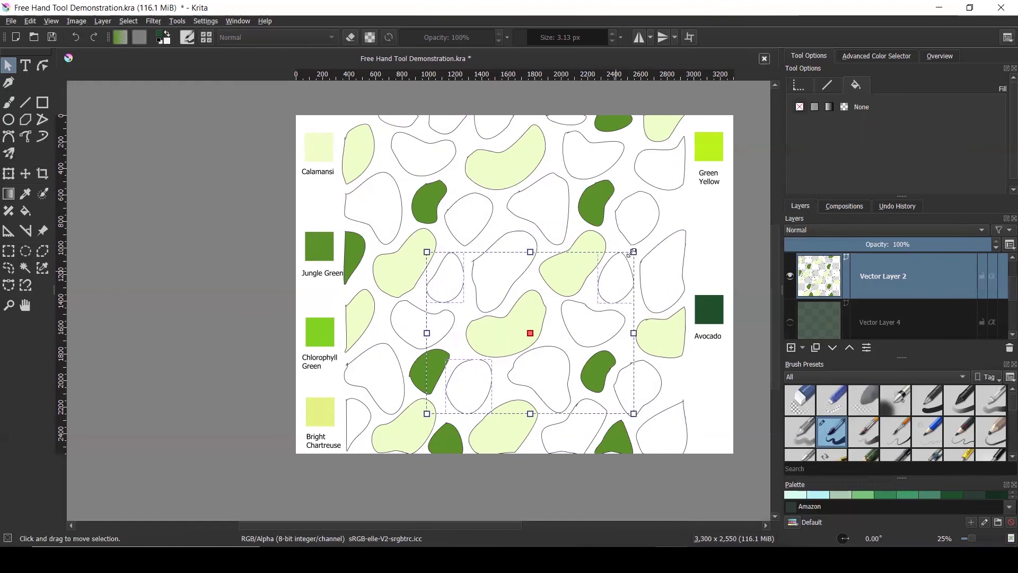
pyautogui.keyDown('shift'); pyautogui.click(609, 151); pyautogui.keyUp('shift')
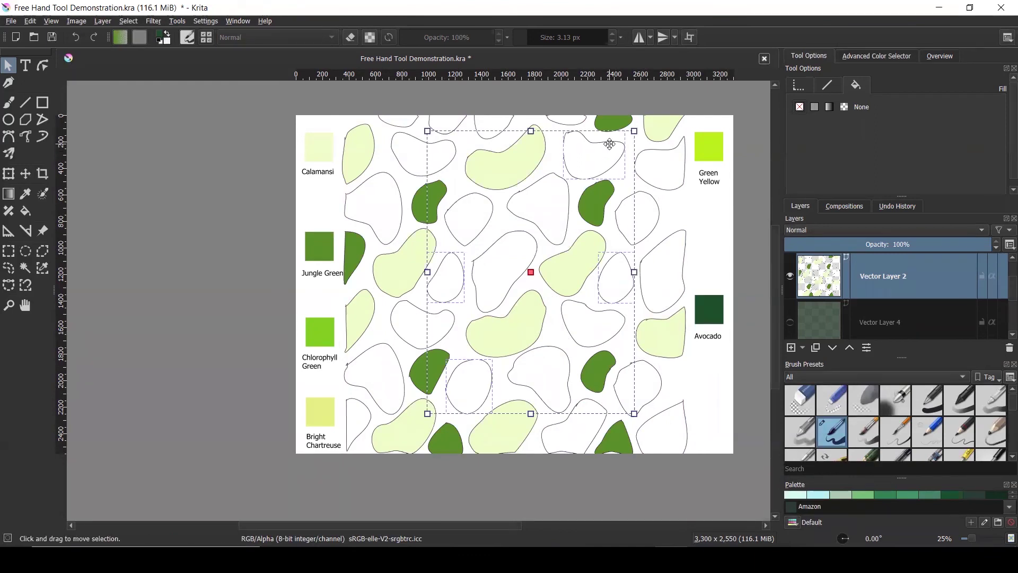
pyautogui.keyDown('shift'); pyautogui.click(679, 420); pyautogui.keyUp('shift')
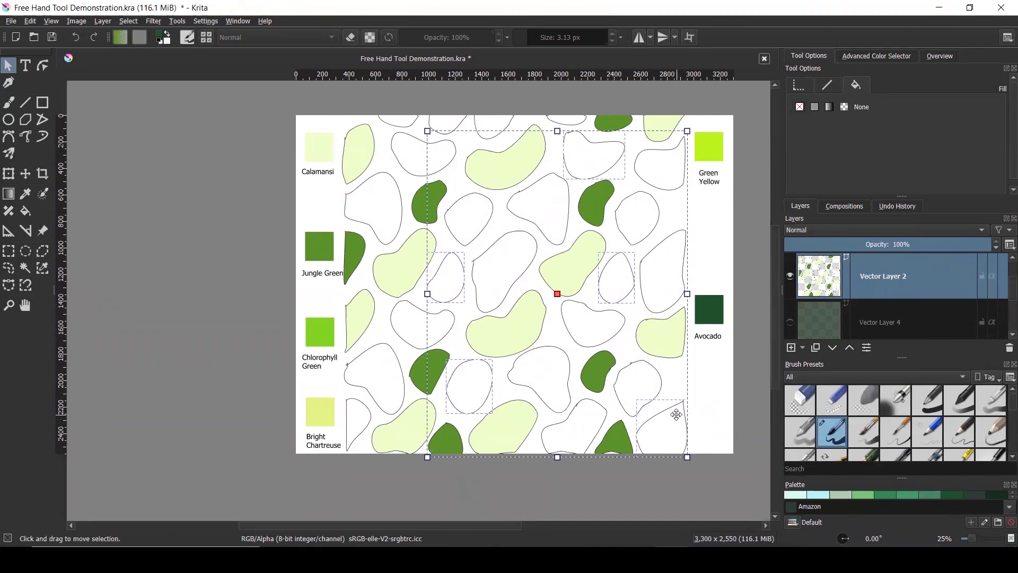
pyautogui.click(814, 110)
pyautogui.click(877, 127)
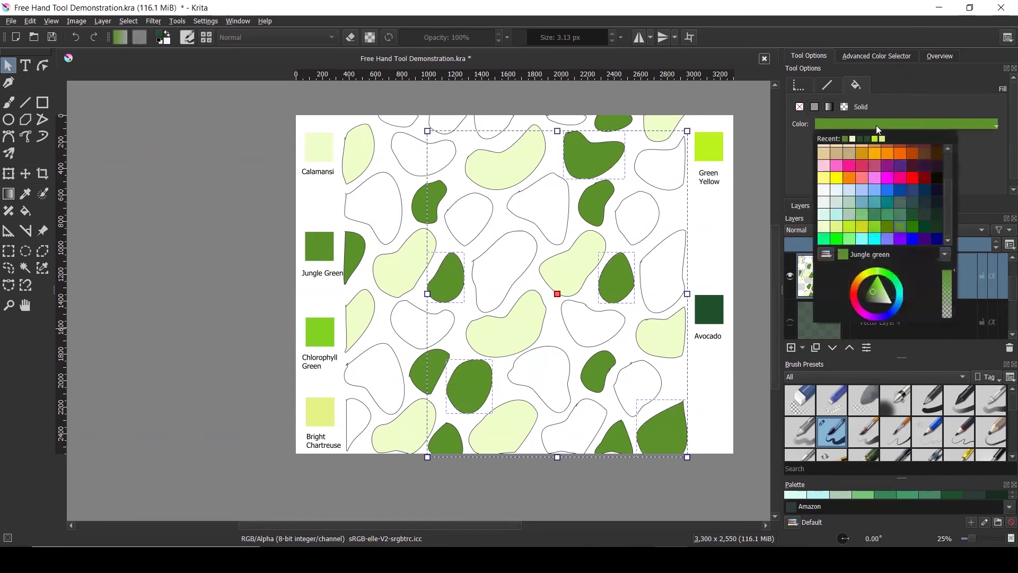
pyautogui.click(874, 230)
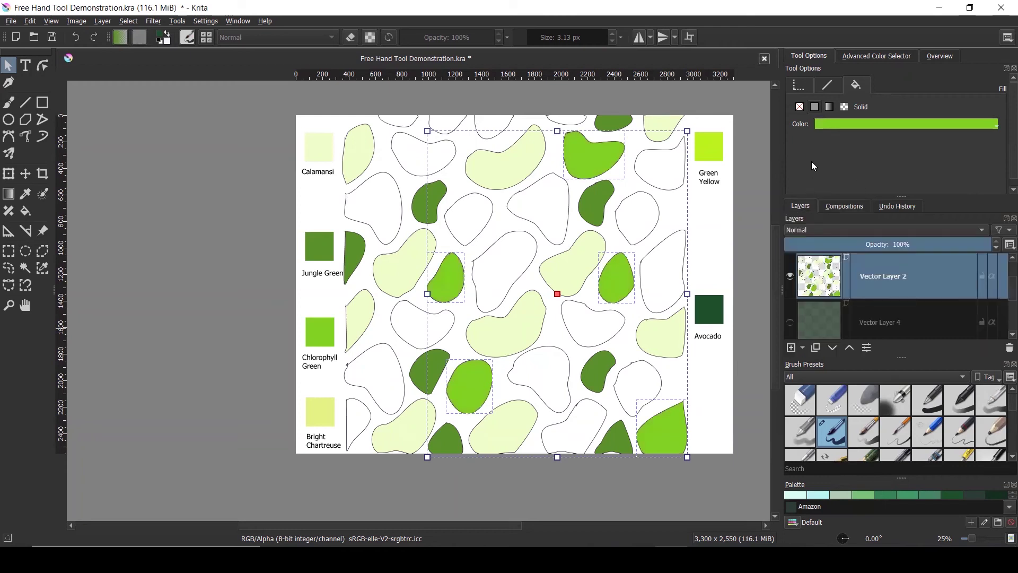
pyautogui.click(734, 217)
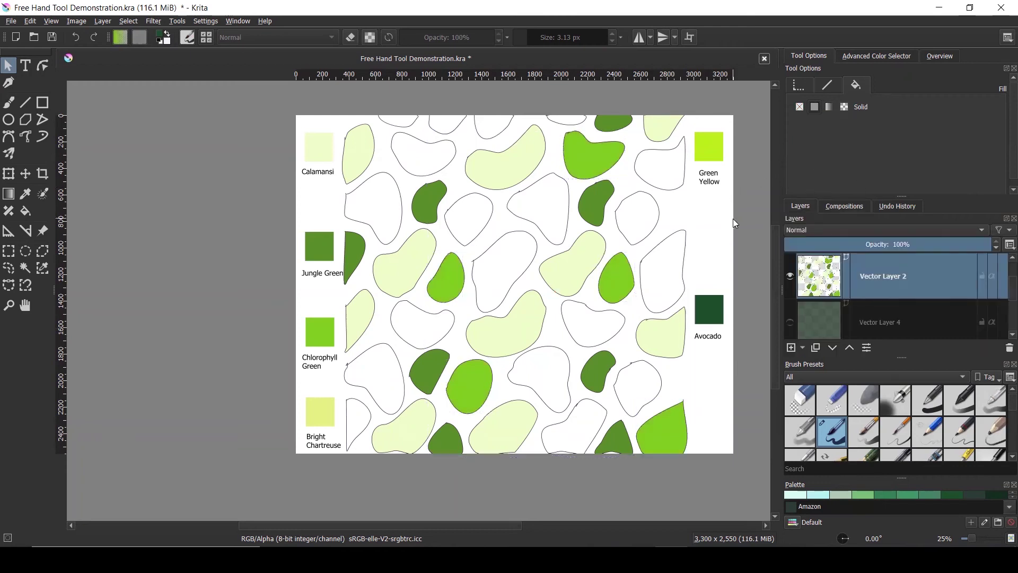
# Step: Fill five white blobs, from the left edge to the top, with Bright Chartreuse
pyautogui.click(381, 178)
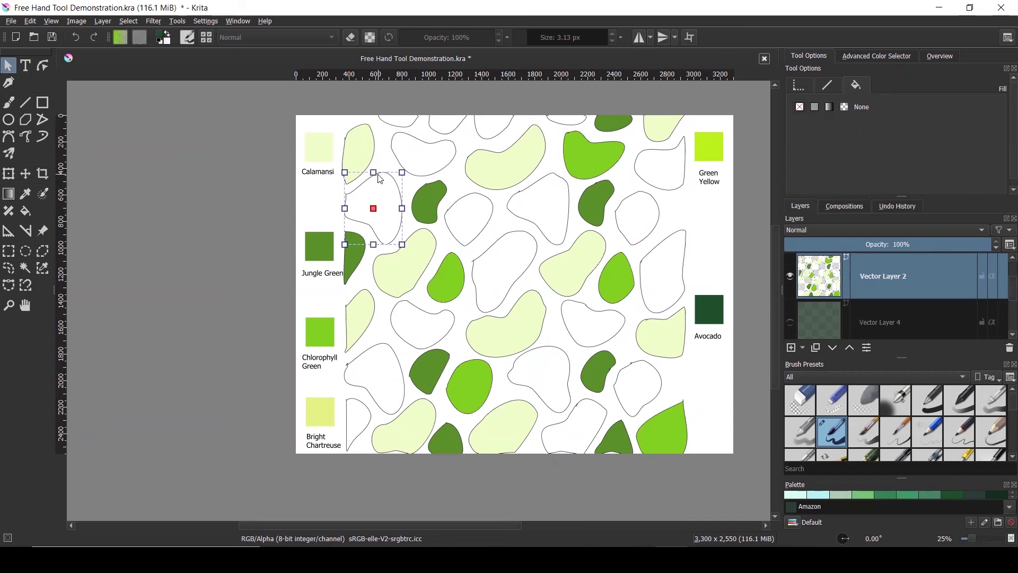
pyautogui.keyDown('shift'); pyautogui.click(455, 237); pyautogui.keyUp('shift')
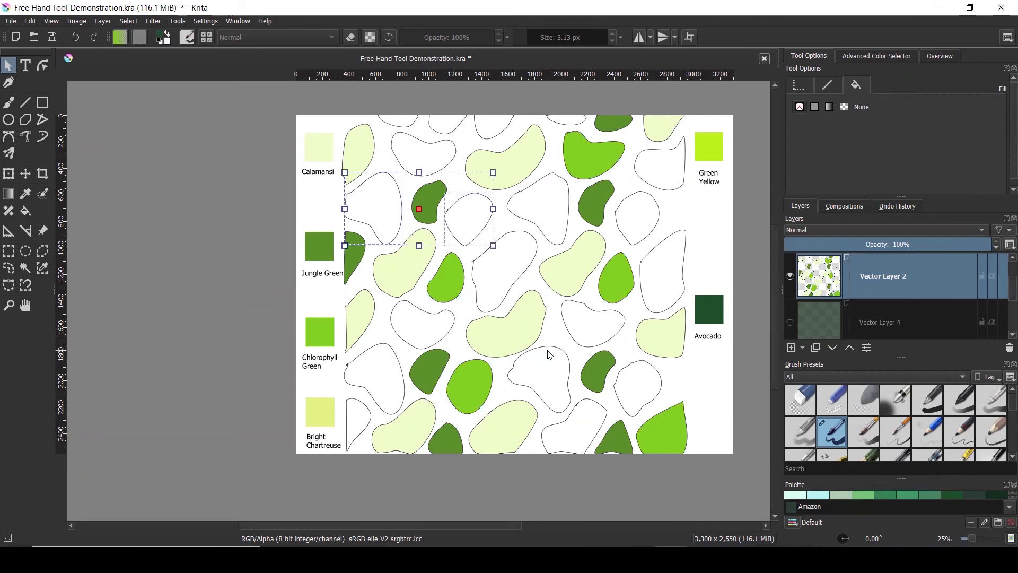
pyautogui.keyDown('shift'); pyautogui.click(582, 345); pyautogui.keyUp('shift')
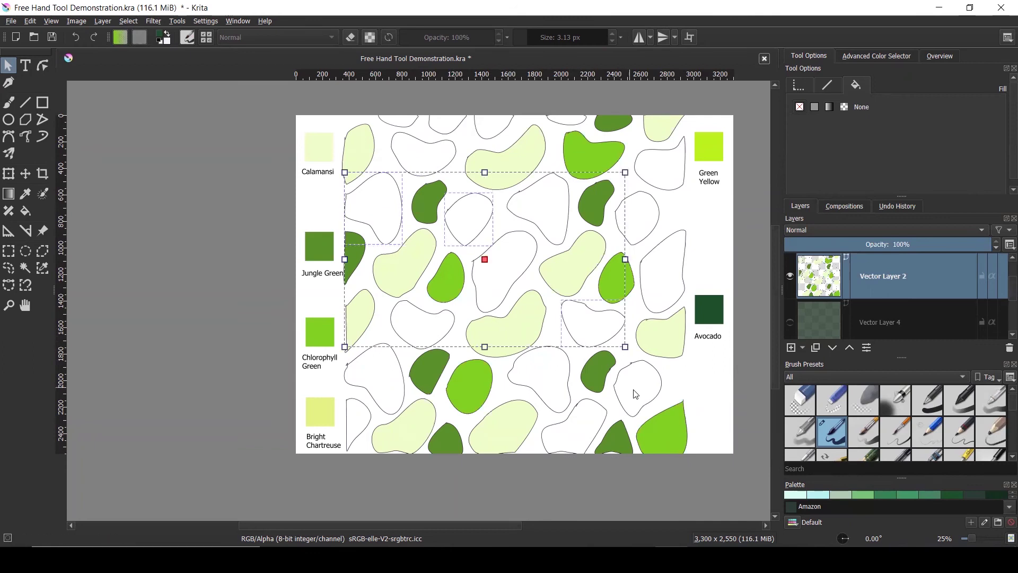
pyautogui.keyDown('shift'); pyautogui.click(640, 413); pyautogui.keyUp('shift')
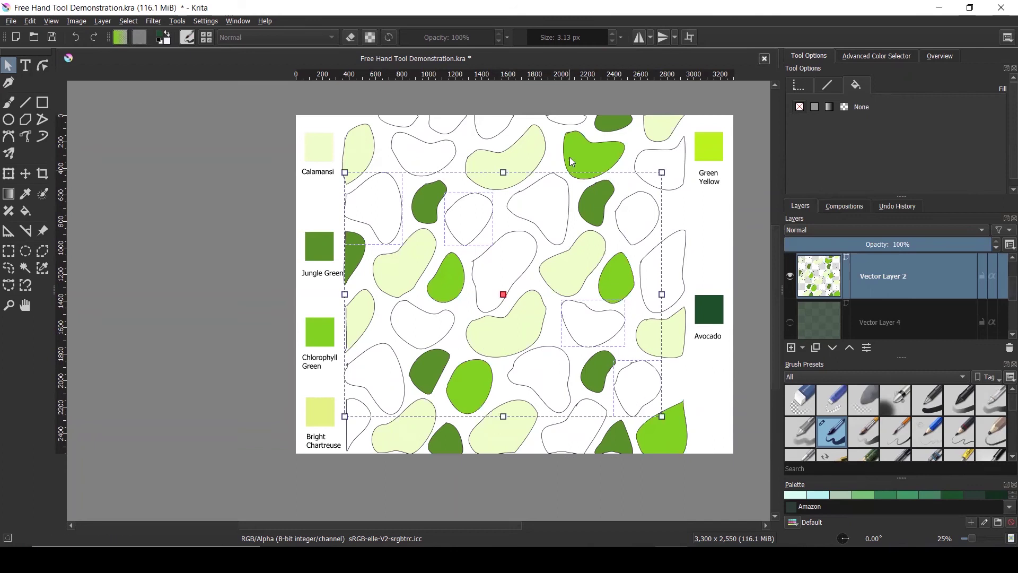
pyautogui.keyDown('shift'); pyautogui.click(479, 134); pyautogui.keyUp('shift')
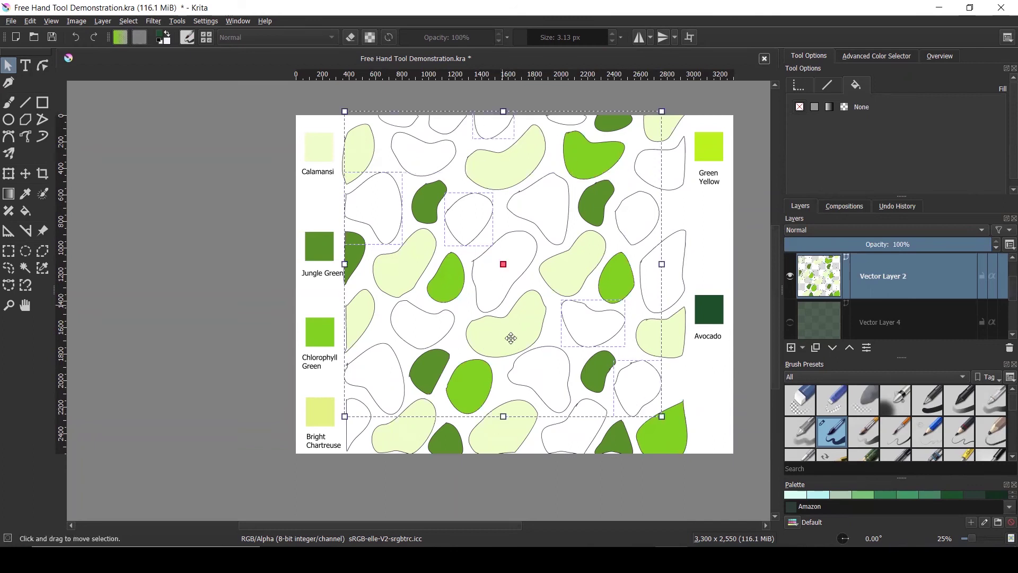
pyautogui.click(821, 106)
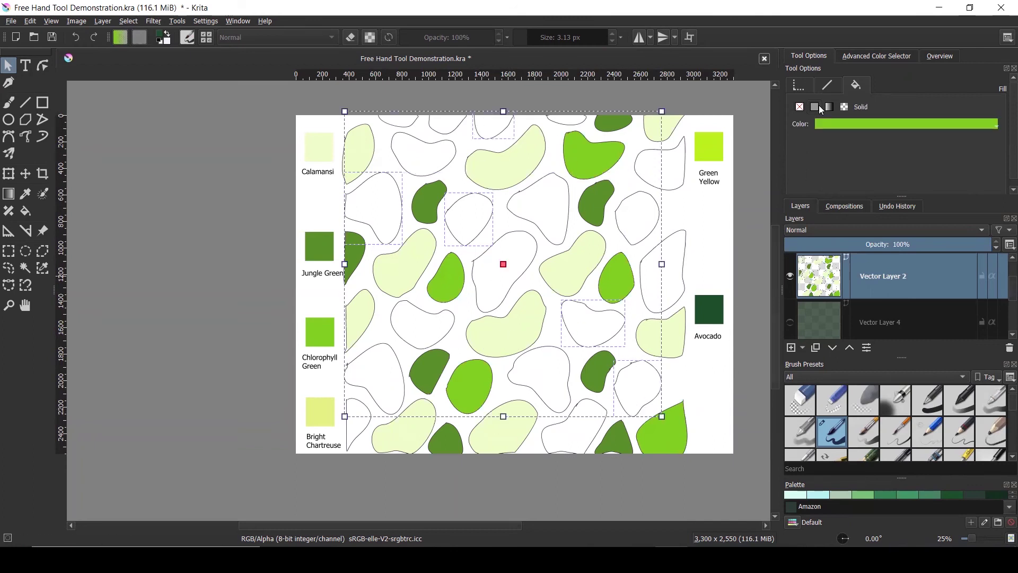
pyautogui.click(863, 124)
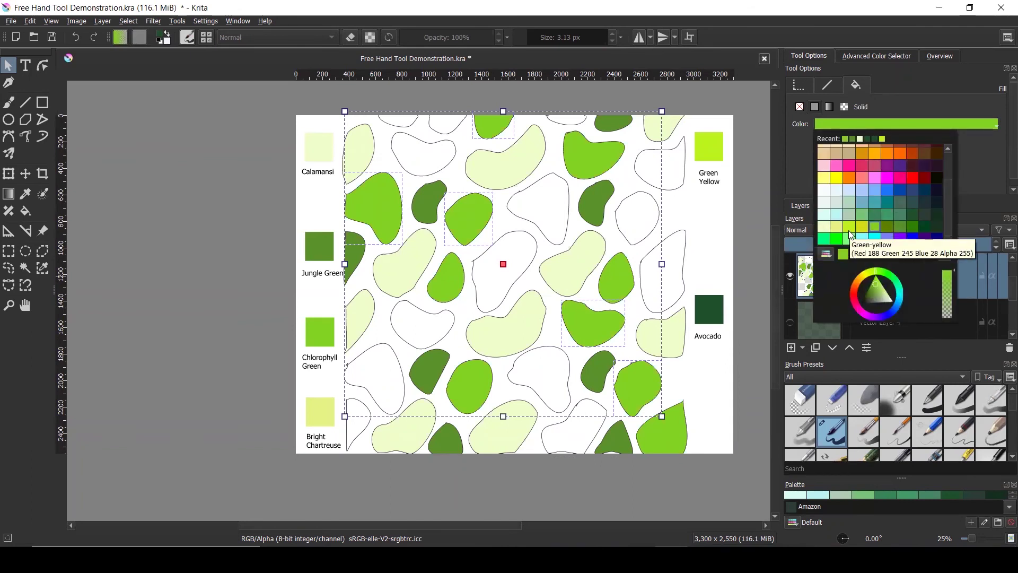
pyautogui.click(837, 223)
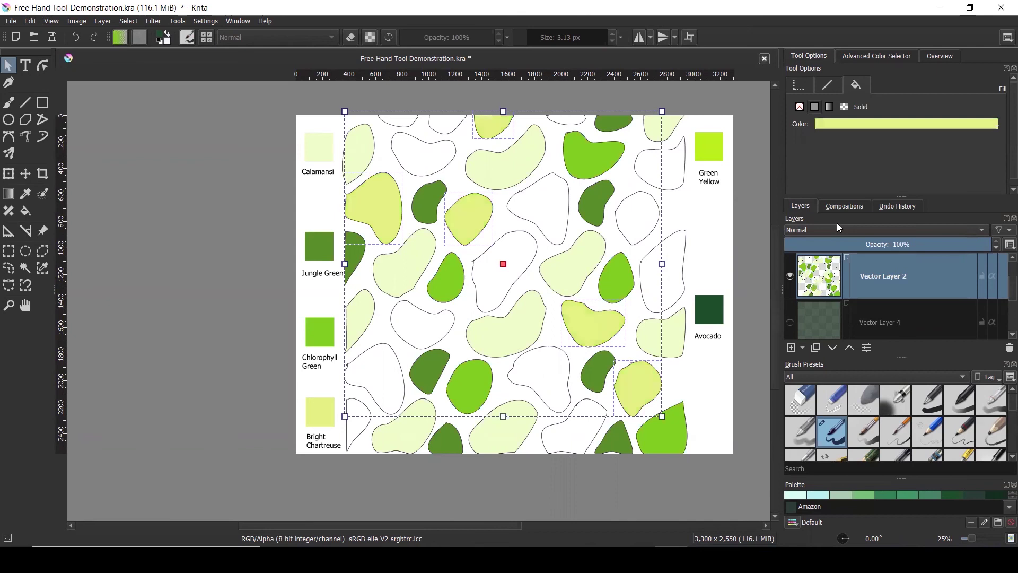
pyautogui.click(732, 224)
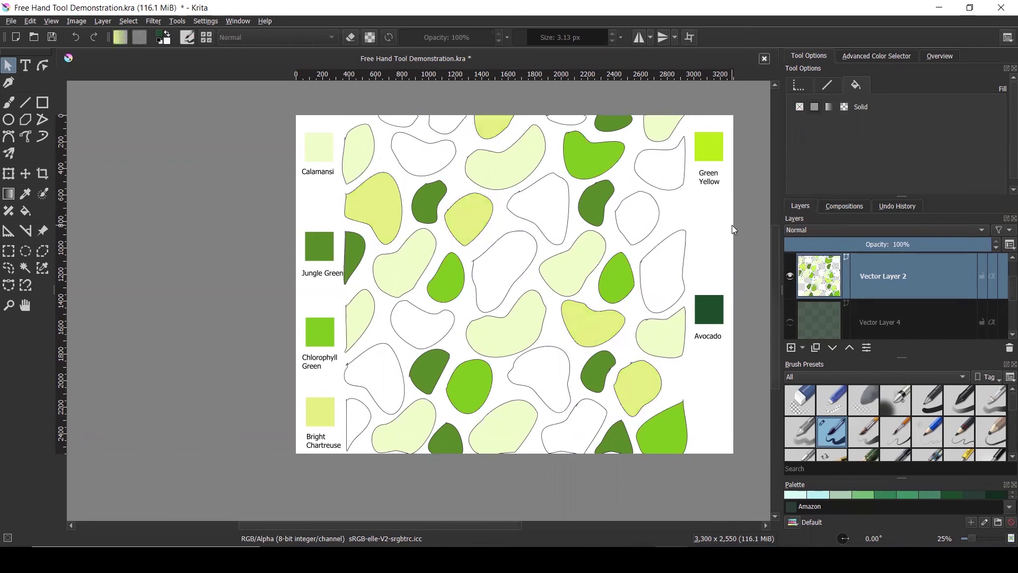
# Step: Give three more white blobs, left of centre and upper right, the same solid fill
pyautogui.click(421, 312)
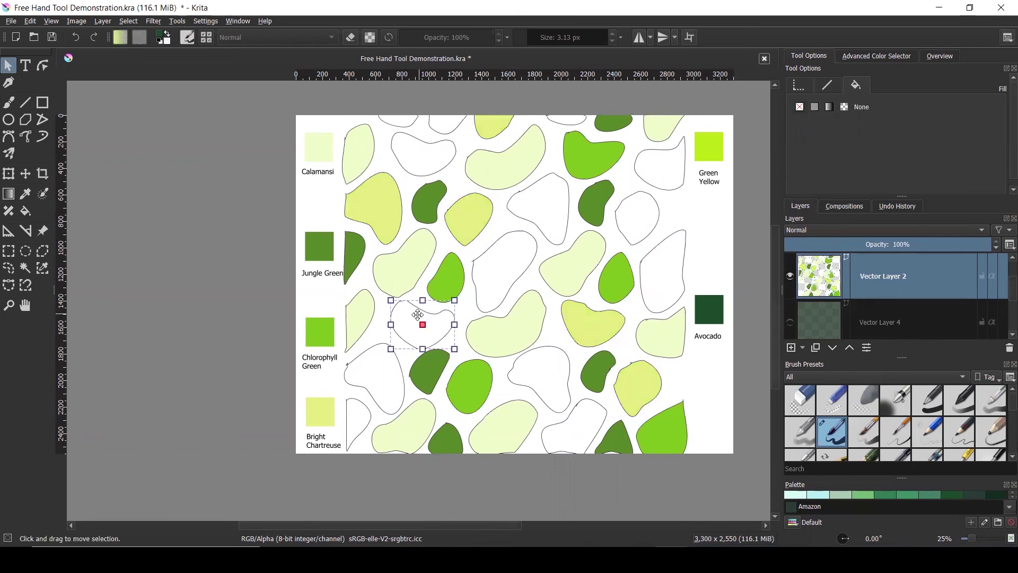
pyautogui.keyDown('shift'); pyautogui.click(527, 383); pyautogui.keyUp('shift')
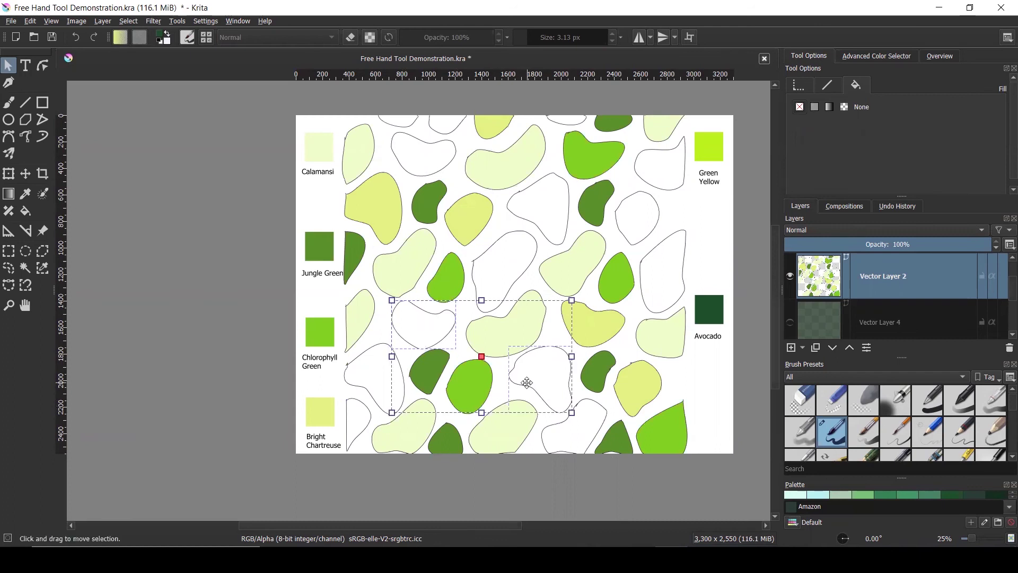
pyautogui.keyDown('shift'); pyautogui.click(622, 216); pyautogui.keyUp('shift')
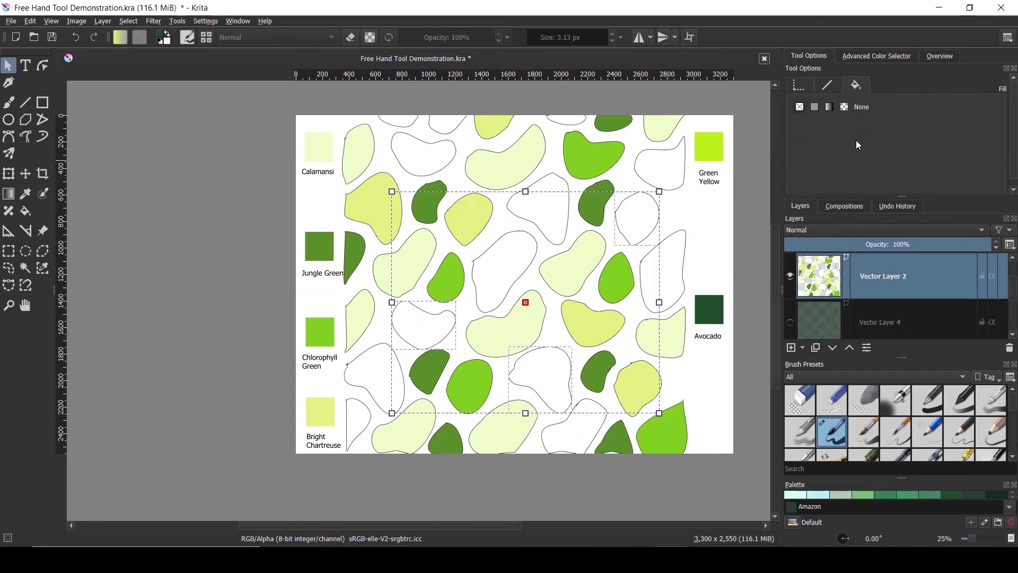
pyautogui.click(815, 107)
pyautogui.click(757, 196)
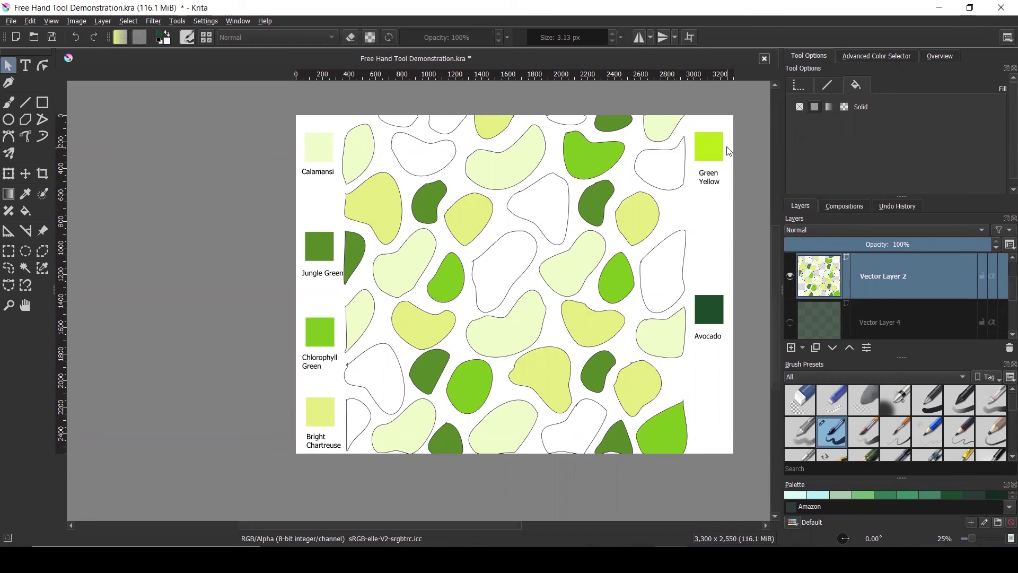
# Step: Fill the white blobs from top to bottom edge with solid Green-yellow, then select the centre blob
pyautogui.click(455, 155)
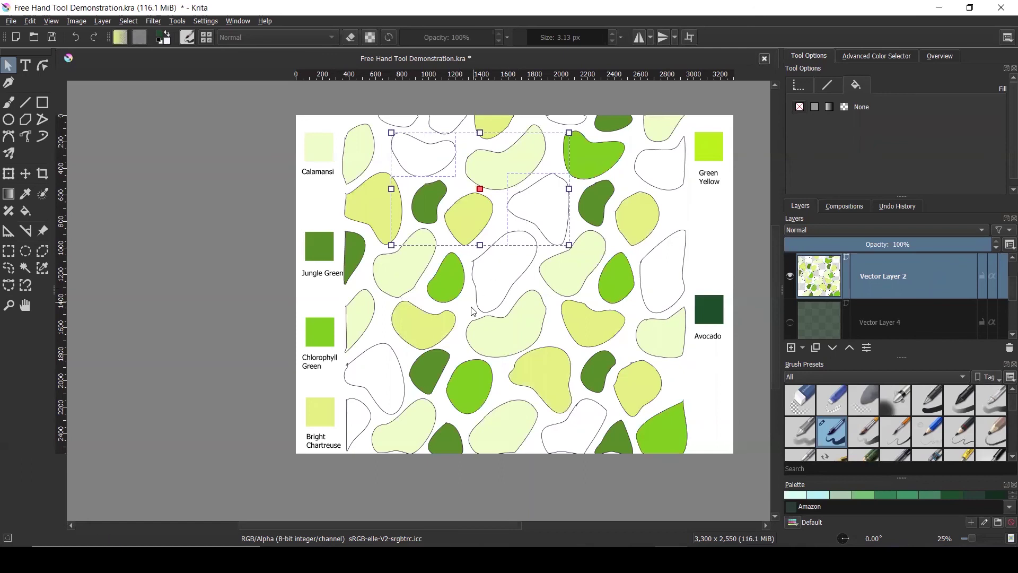
pyautogui.keyDown('shift'); pyautogui.click(386, 357); pyautogui.keyUp('shift')
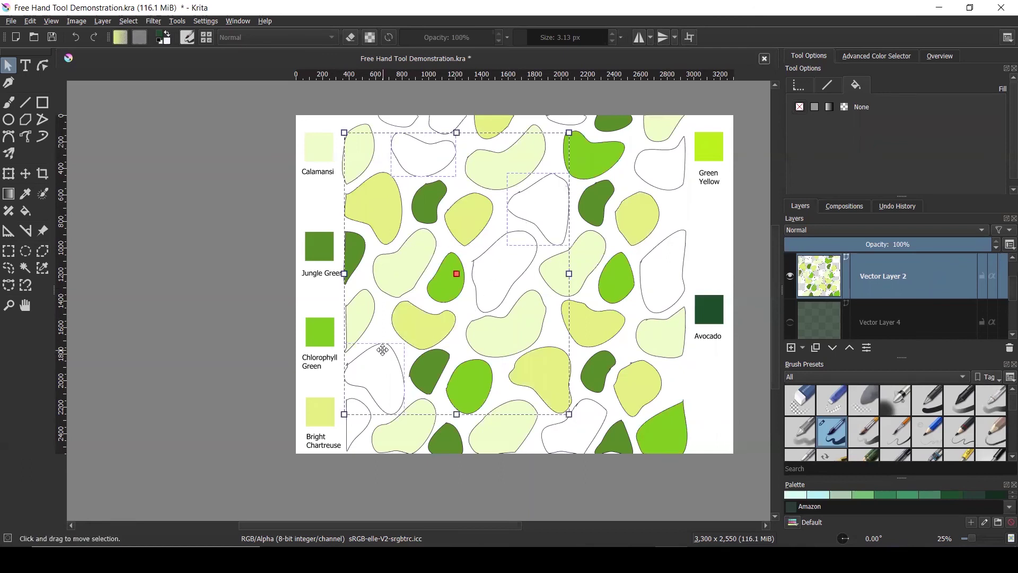
pyautogui.keyDown('shift'); pyautogui.click(608, 420); pyautogui.keyUp('shift')
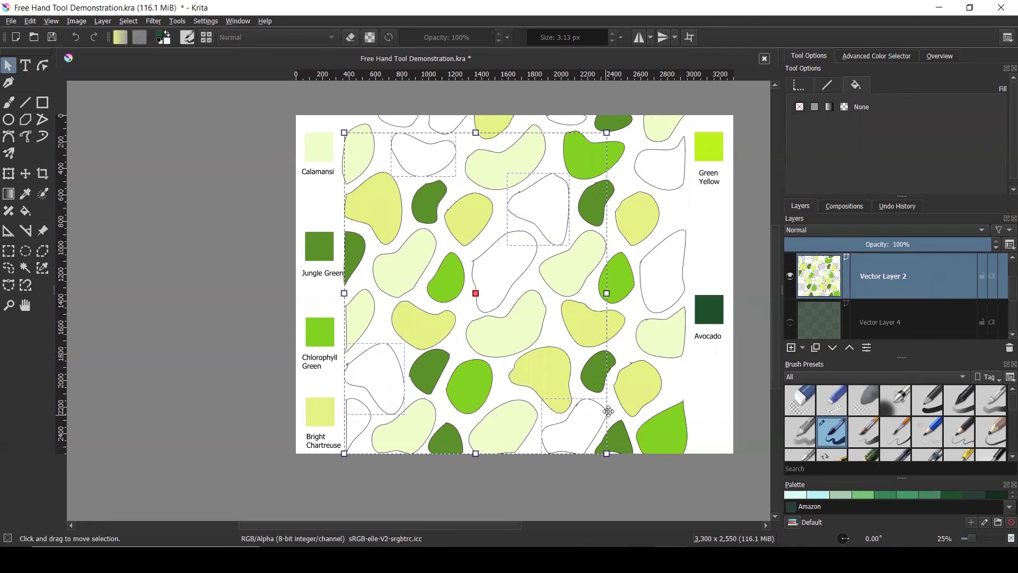
pyautogui.keyDown('shift'); pyautogui.click(686, 250); pyautogui.keyUp('shift')
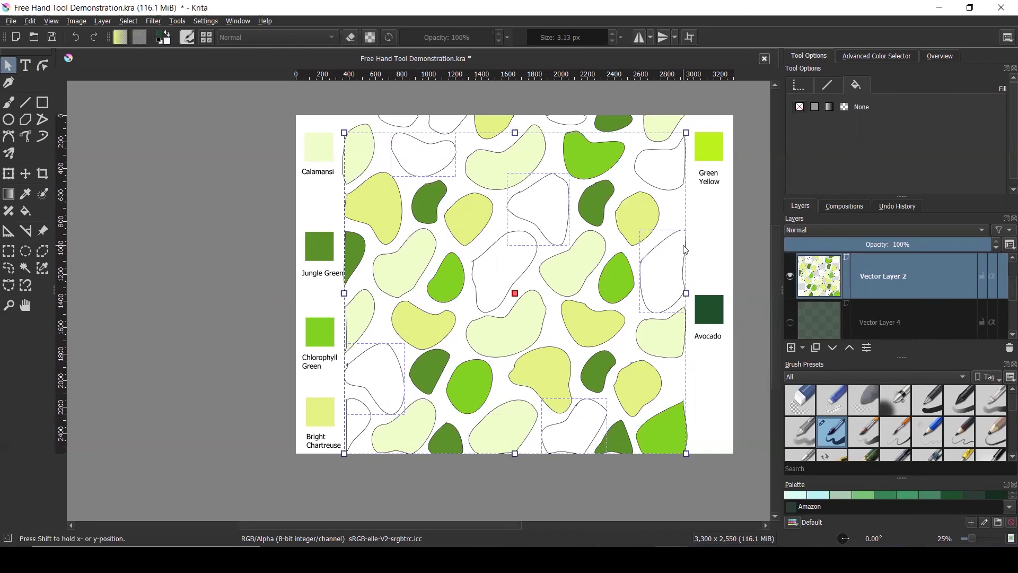
pyautogui.click(816, 106)
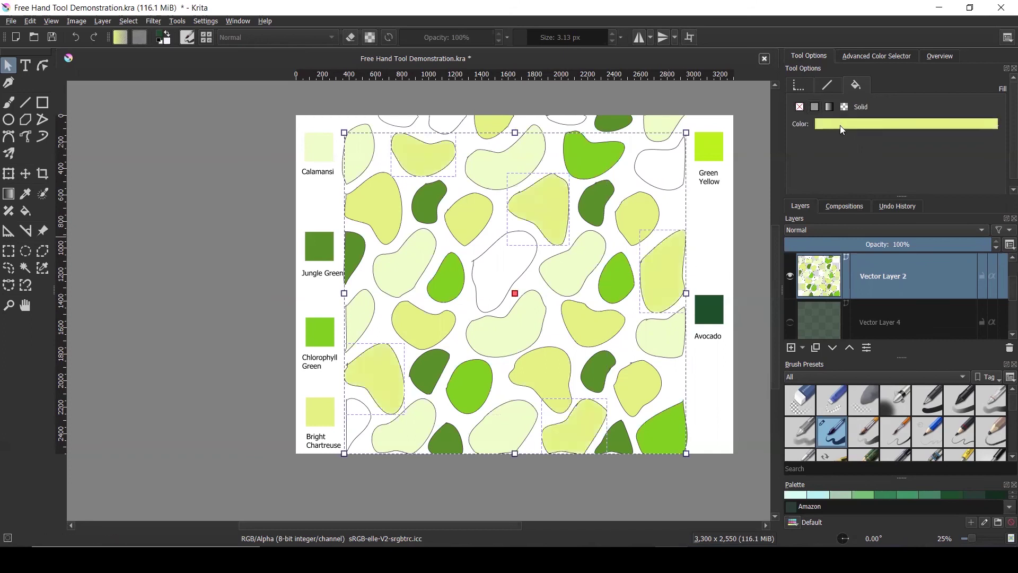
pyautogui.click(841, 128)
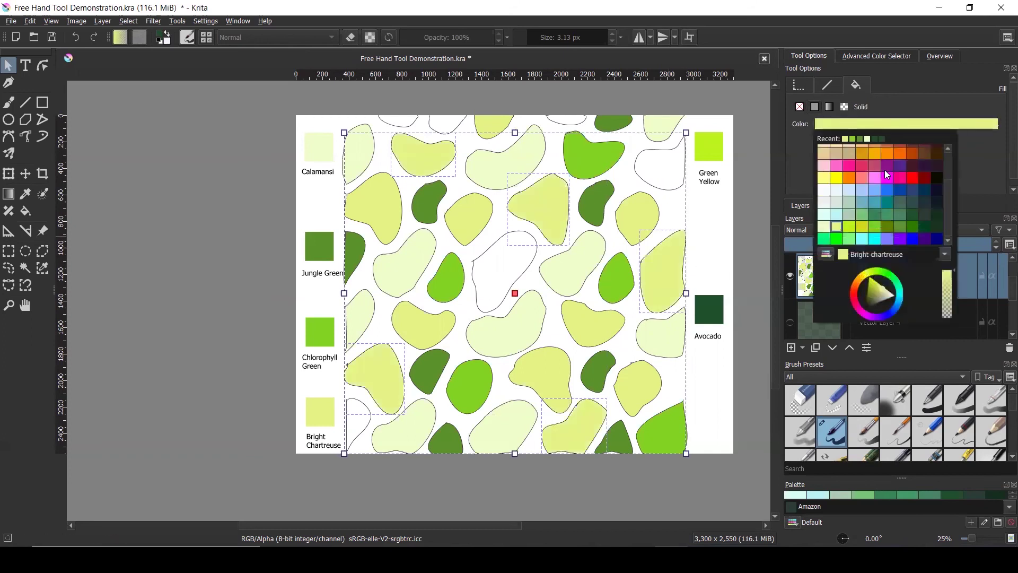
pyautogui.click(850, 227)
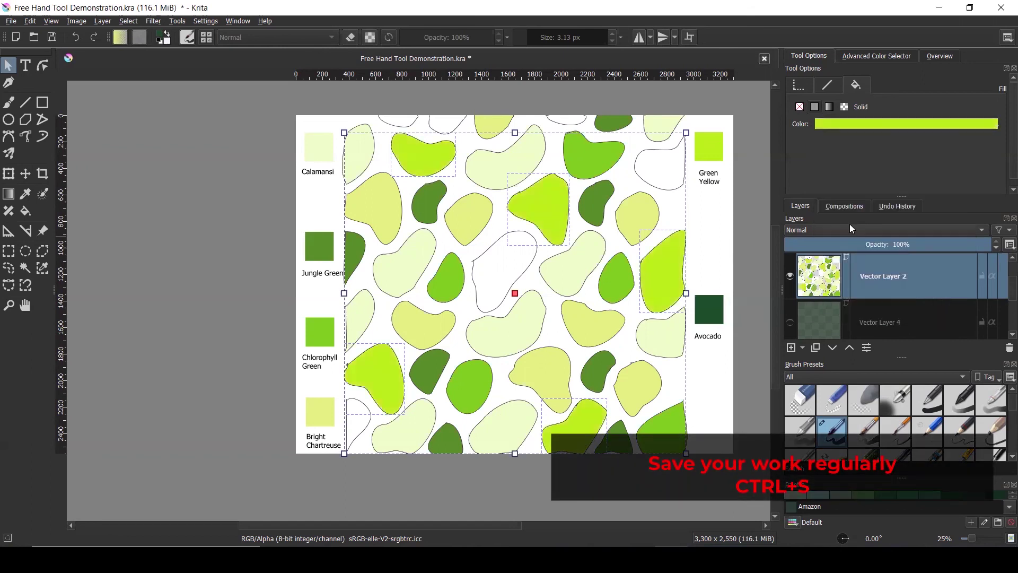
pyautogui.click(741, 189)
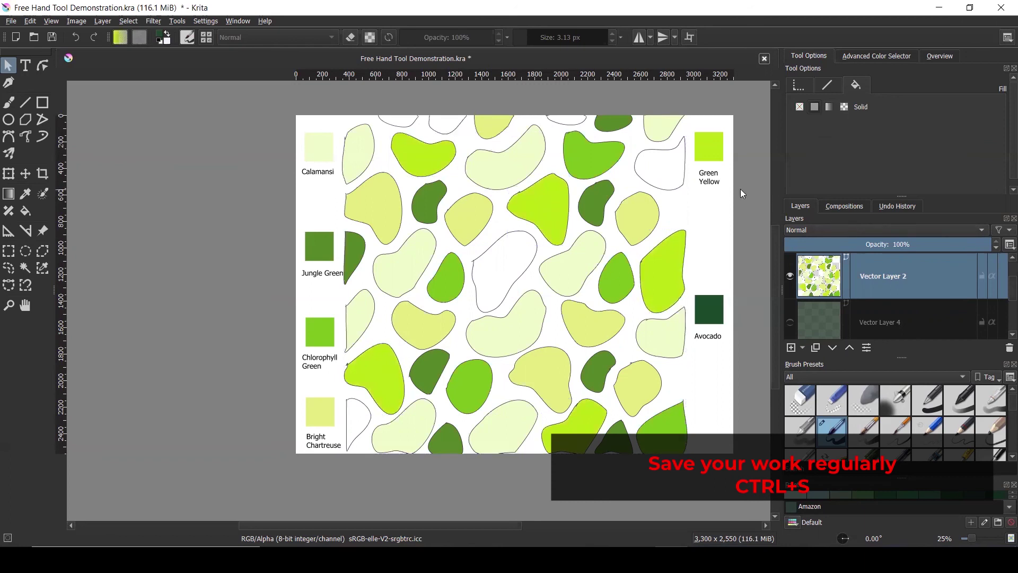
pyautogui.click(536, 301)
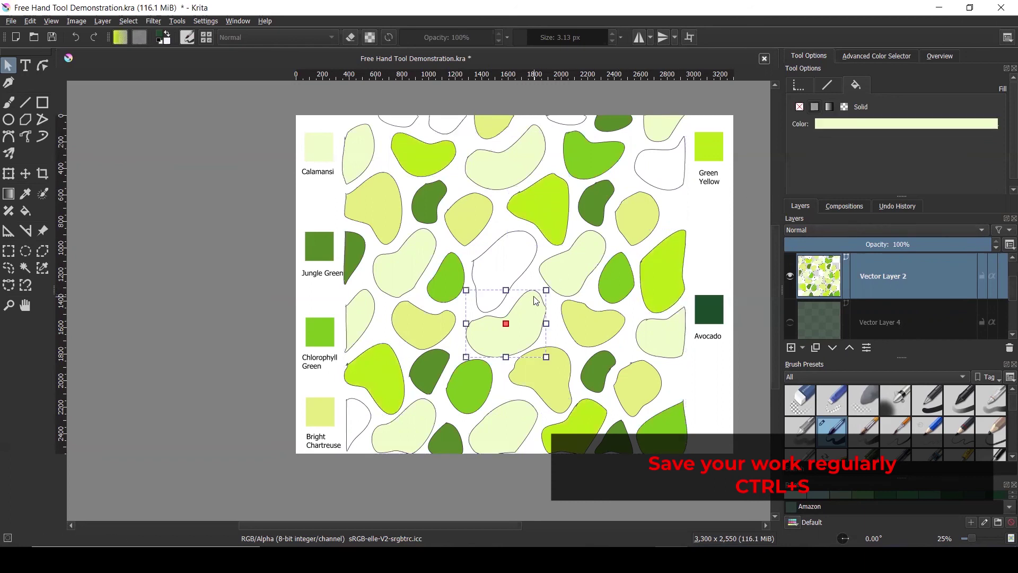
# Step: Recolour the centre blob with a recent dark green, then select the white blob above it
pyautogui.click(857, 126)
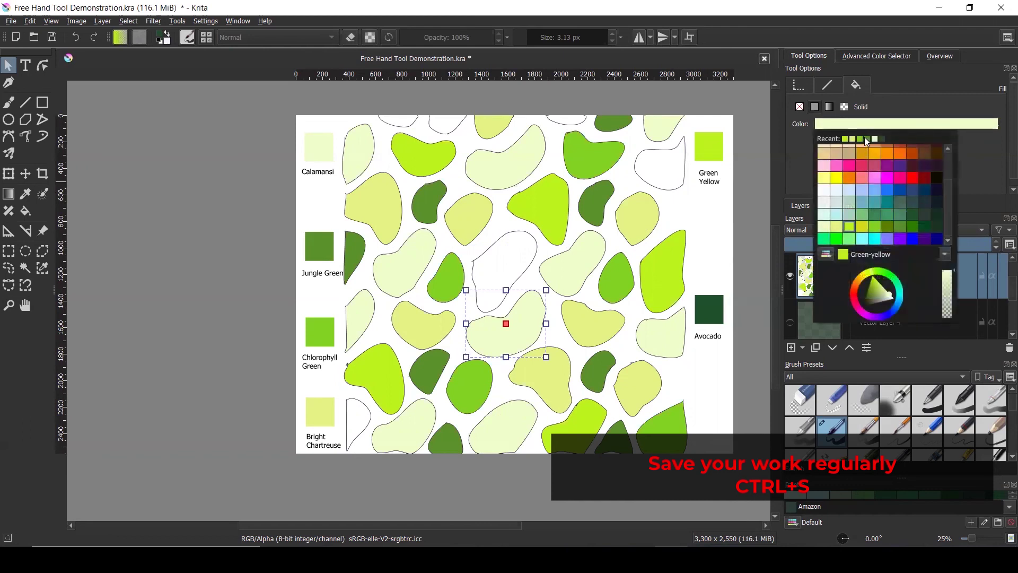
pyautogui.click(867, 139)
pyautogui.click(748, 212)
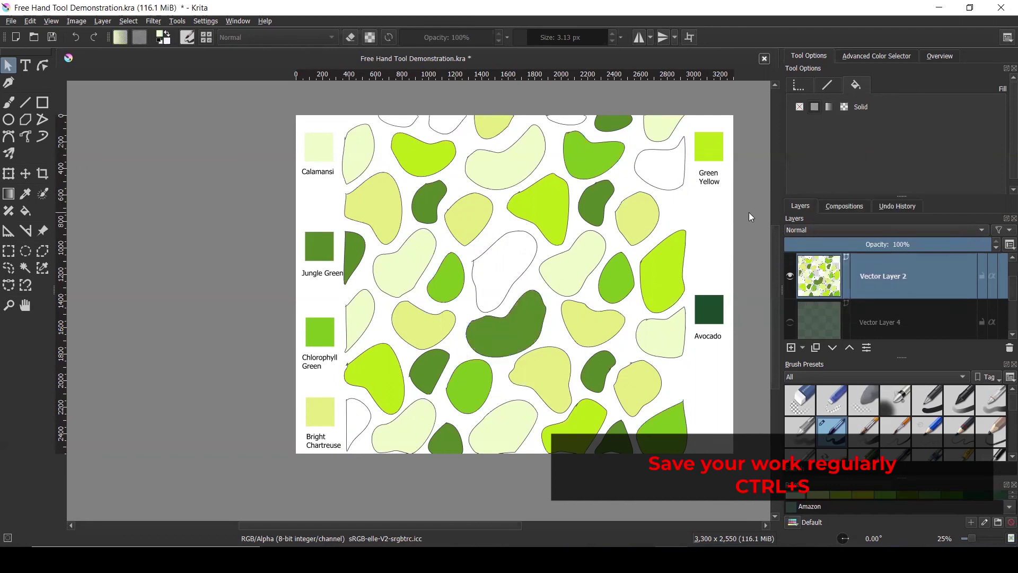
pyautogui.scroll(-1, 451, 203)
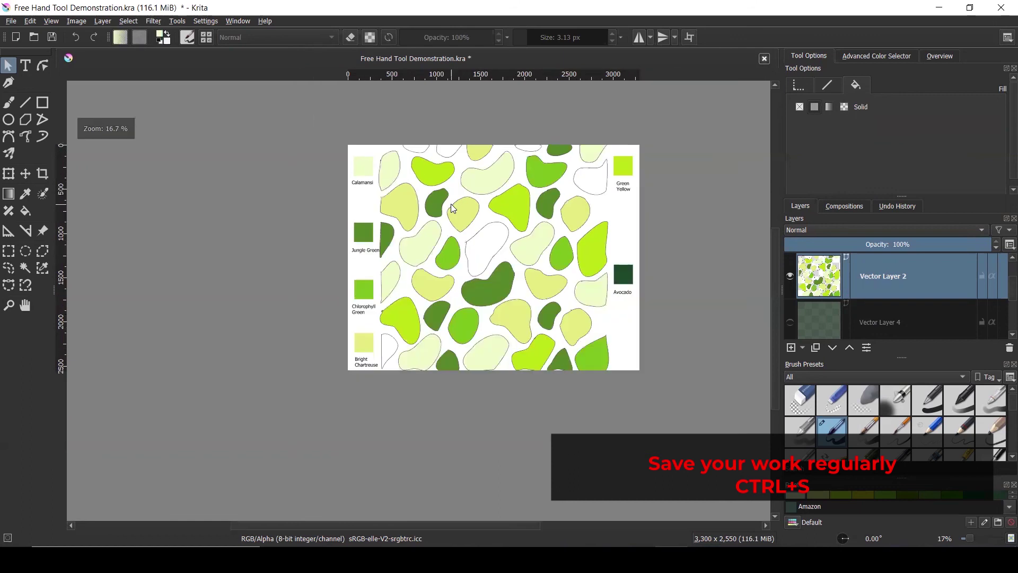
pyautogui.click(489, 238)
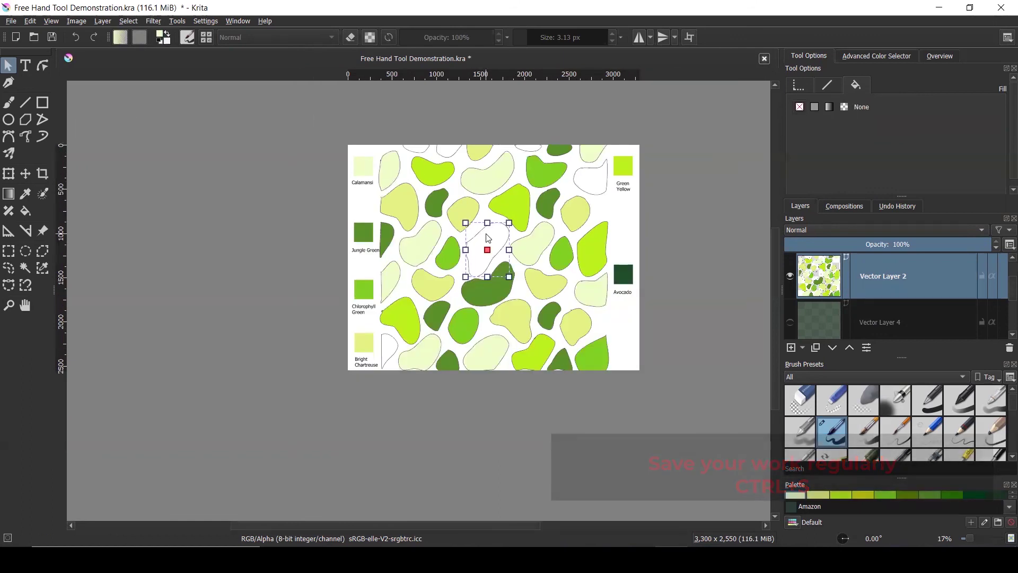
pyautogui.scroll(1, 489, 238)
pyautogui.scroll(-1, 486, 235)
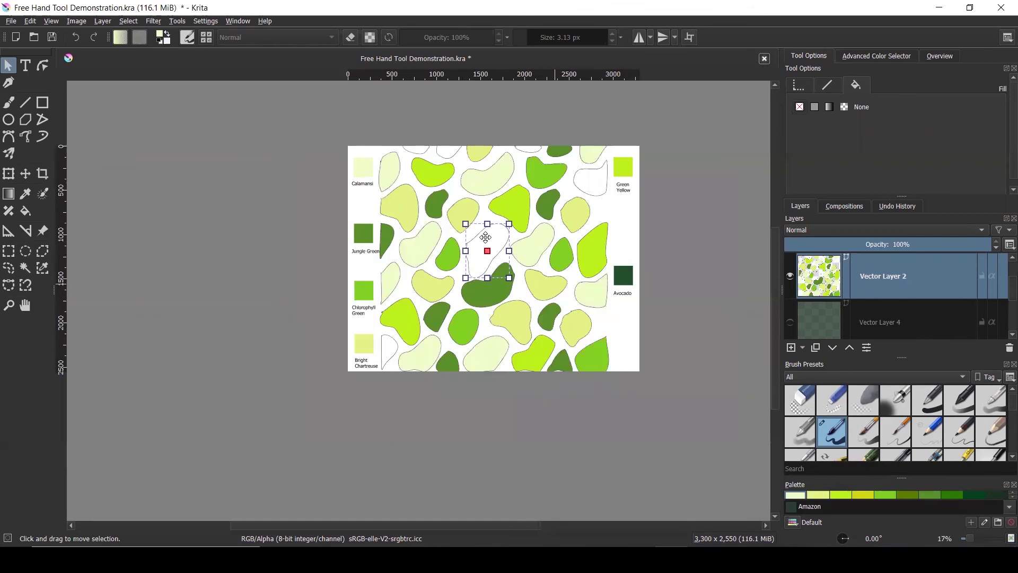
pyautogui.scroll(1, 486, 237)
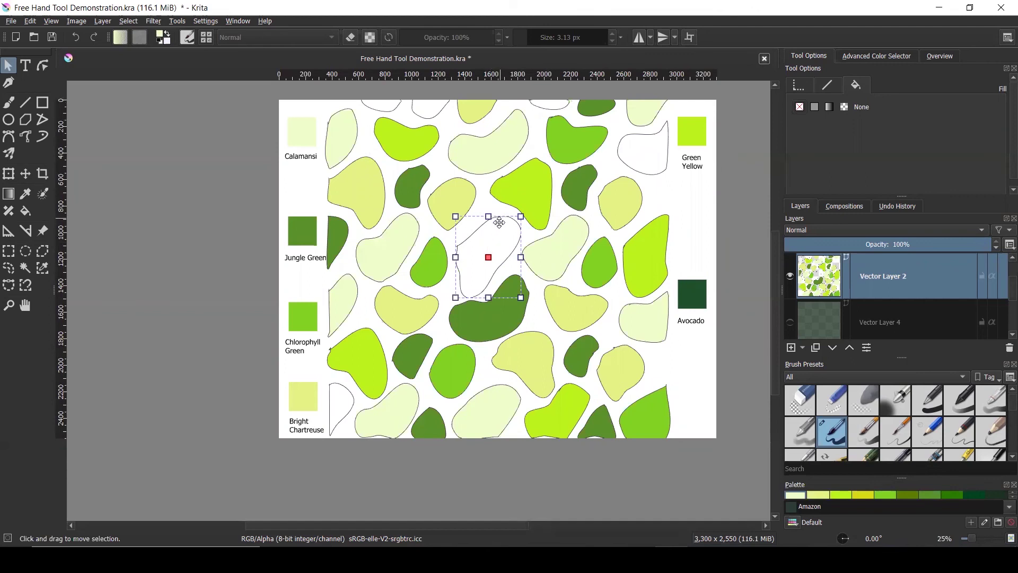
# Step: Give the selected white blobs a solid fill, trying pale Calamansi before settling on green
pyautogui.keyDown('shift'); pyautogui.click(625, 162); pyautogui.keyUp('shift')
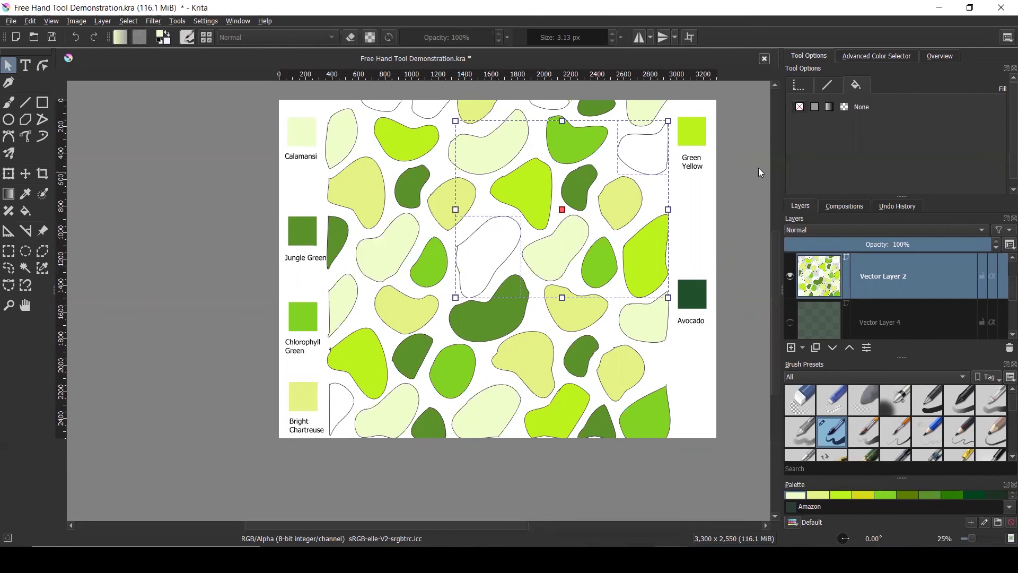
pyautogui.click(820, 107)
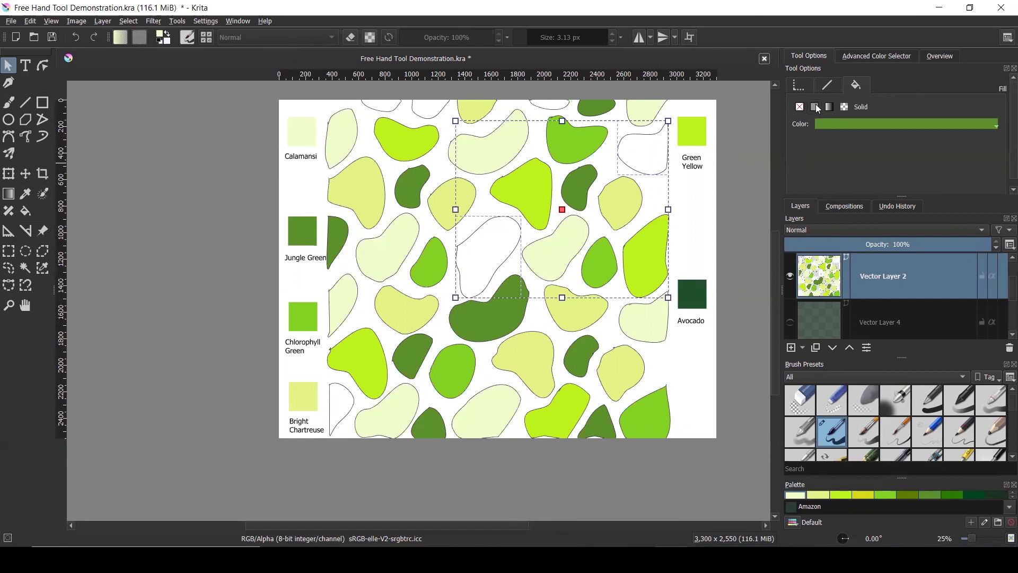
pyautogui.click(849, 125)
pyautogui.scroll(3, 849, 155)
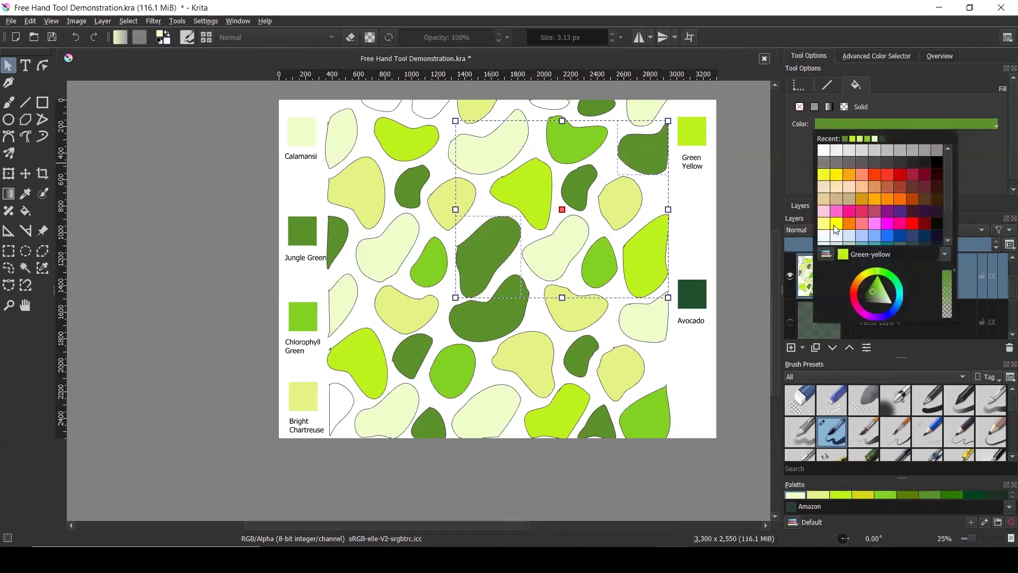
pyautogui.scroll(-3, 833, 222)
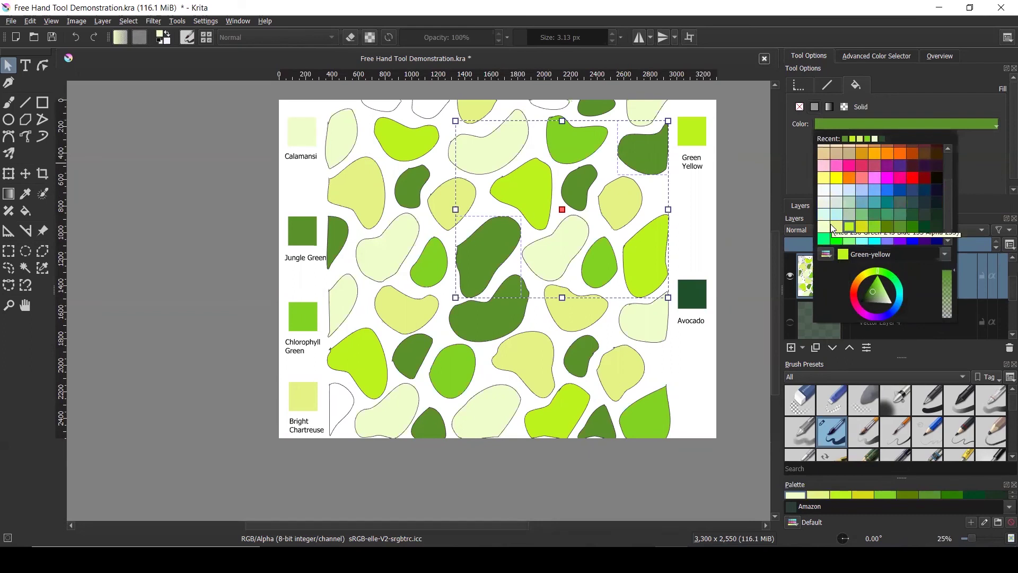
pyautogui.click(822, 225)
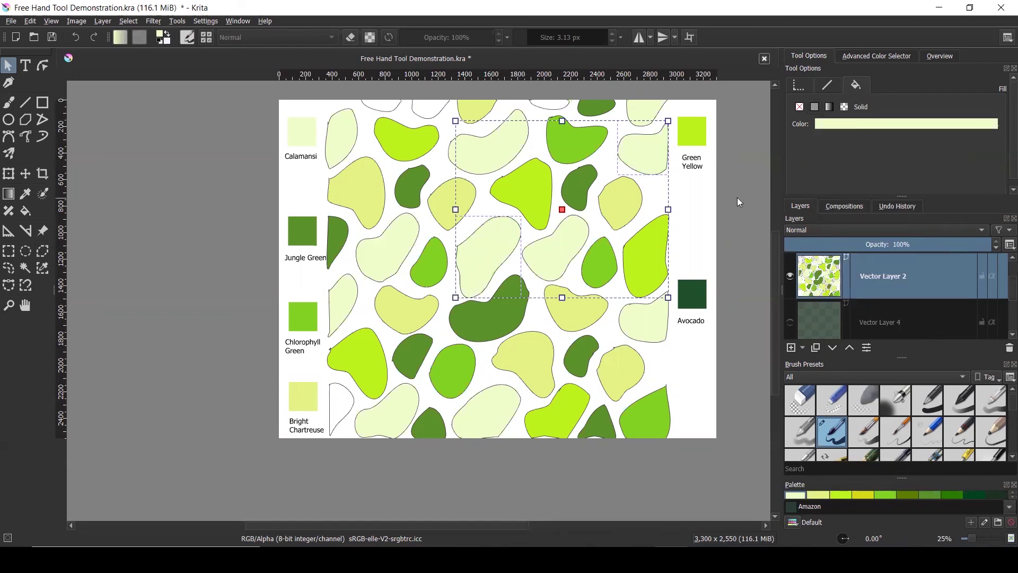
pyautogui.click(876, 131)
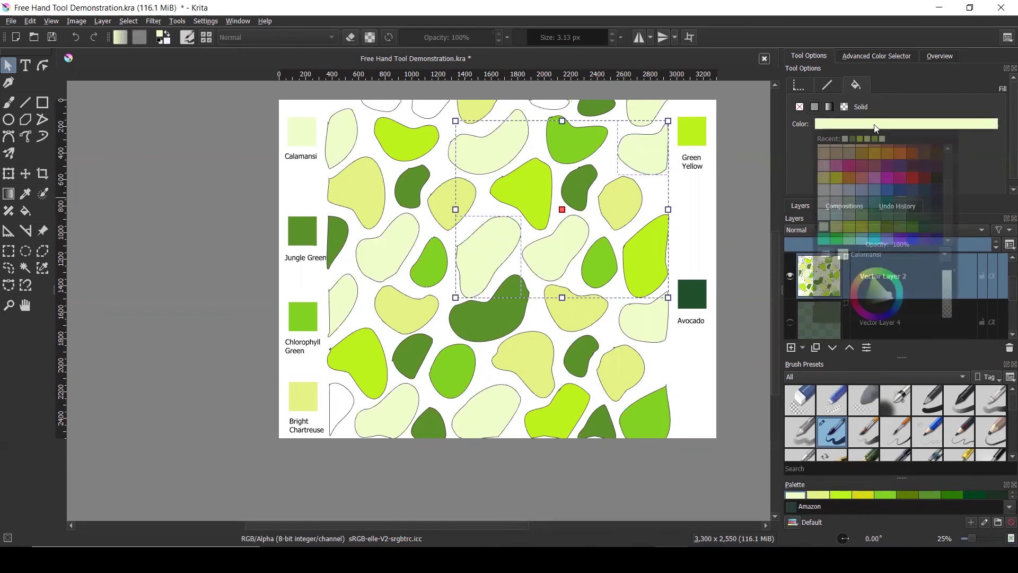
pyautogui.click(874, 139)
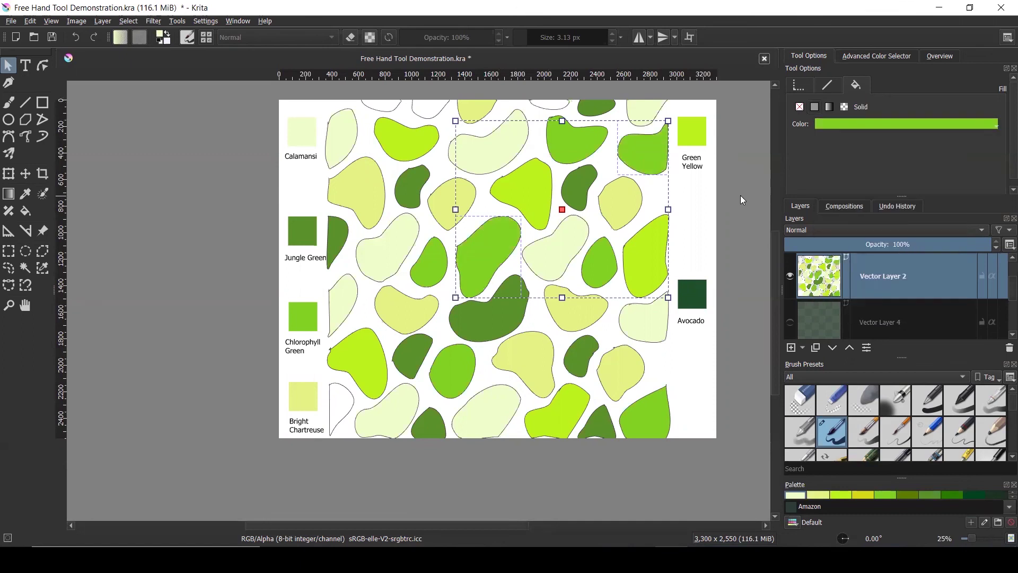
pyautogui.click(679, 205)
# Step: Make the blob beside Green Yellow dark green and the top-edge blob pale yellow-green
pyautogui.click(649, 154)
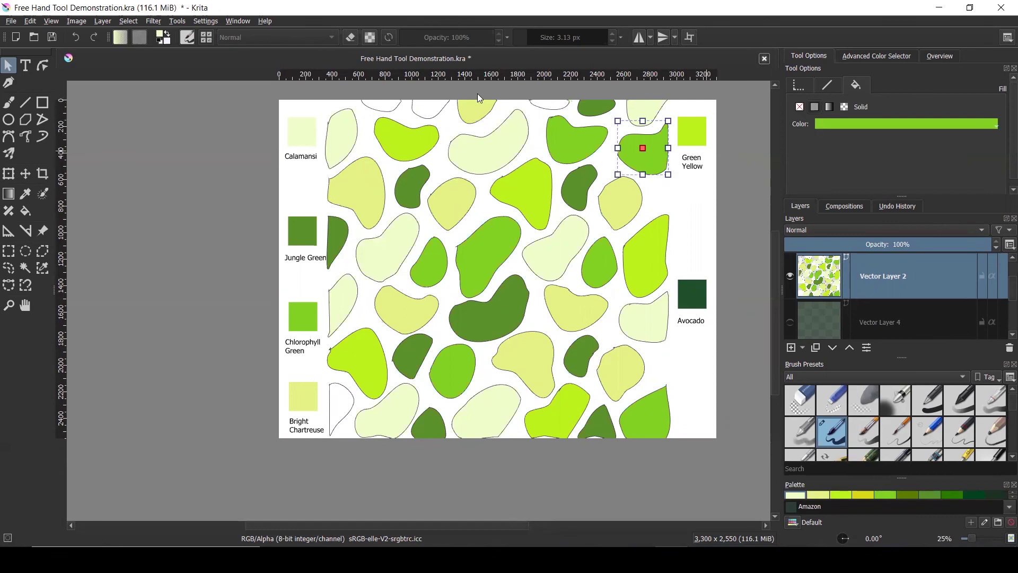
pyautogui.click(851, 124)
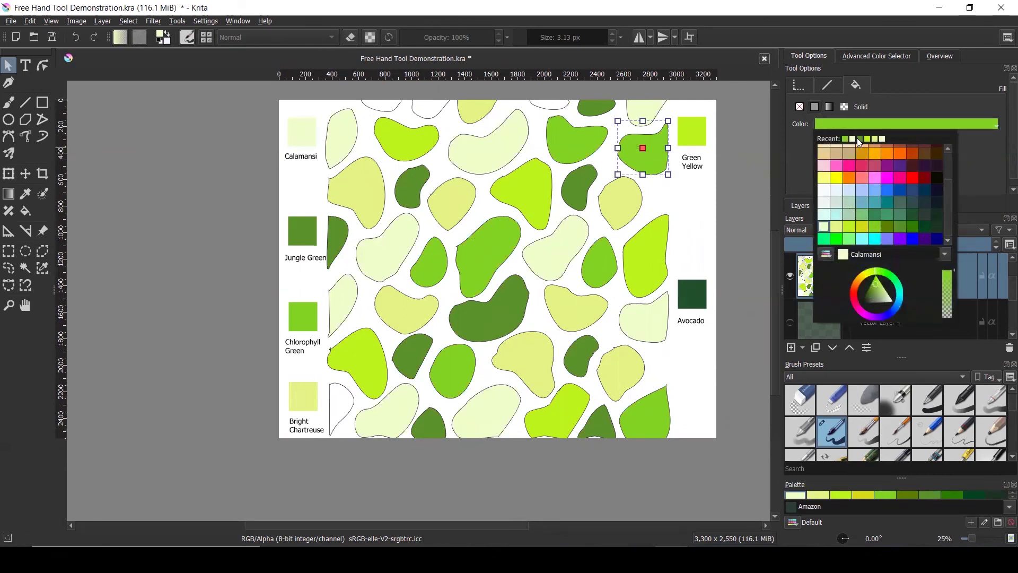
pyautogui.click(859, 138)
pyautogui.click(746, 192)
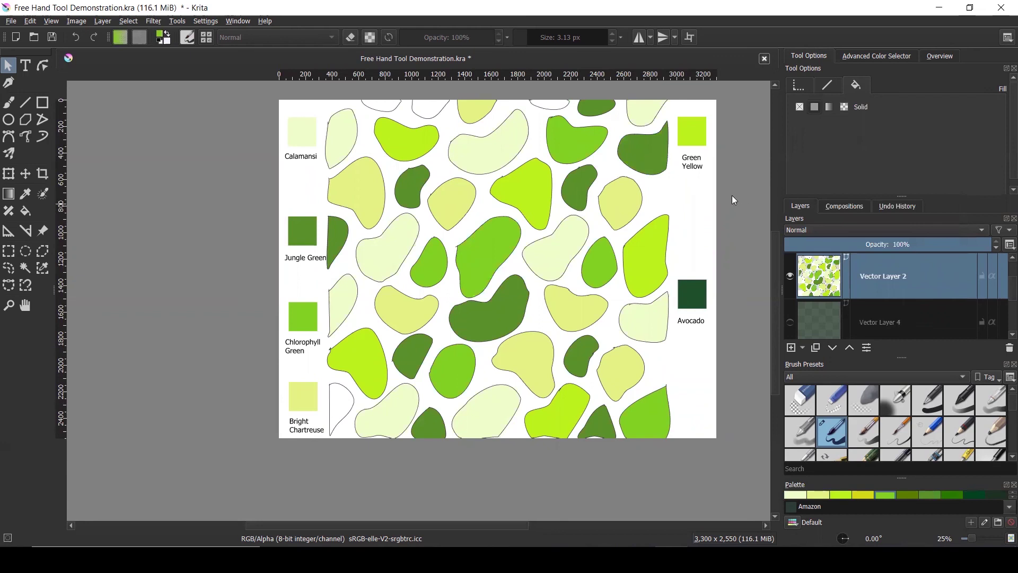
pyautogui.click(608, 104)
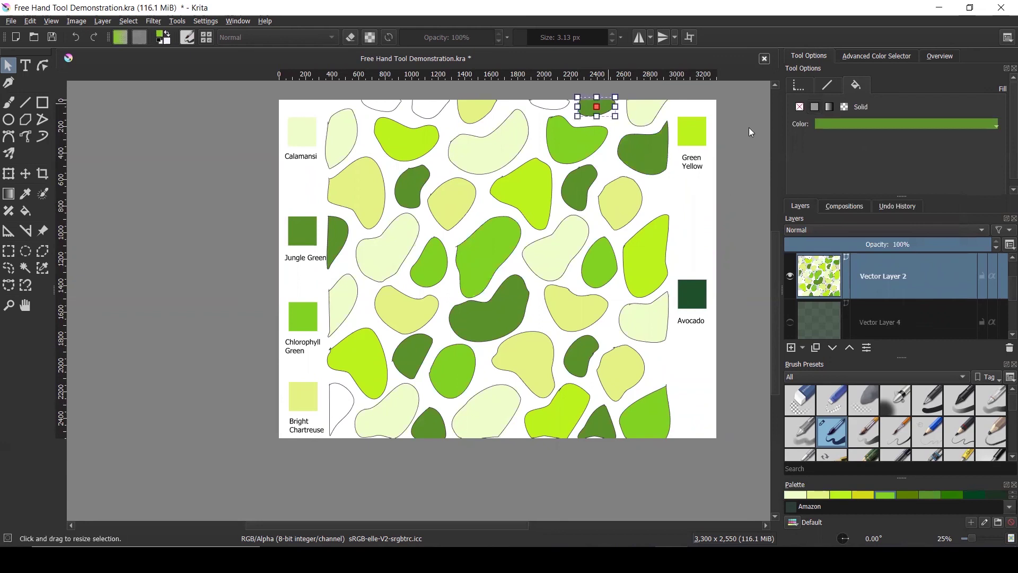
pyautogui.click(852, 125)
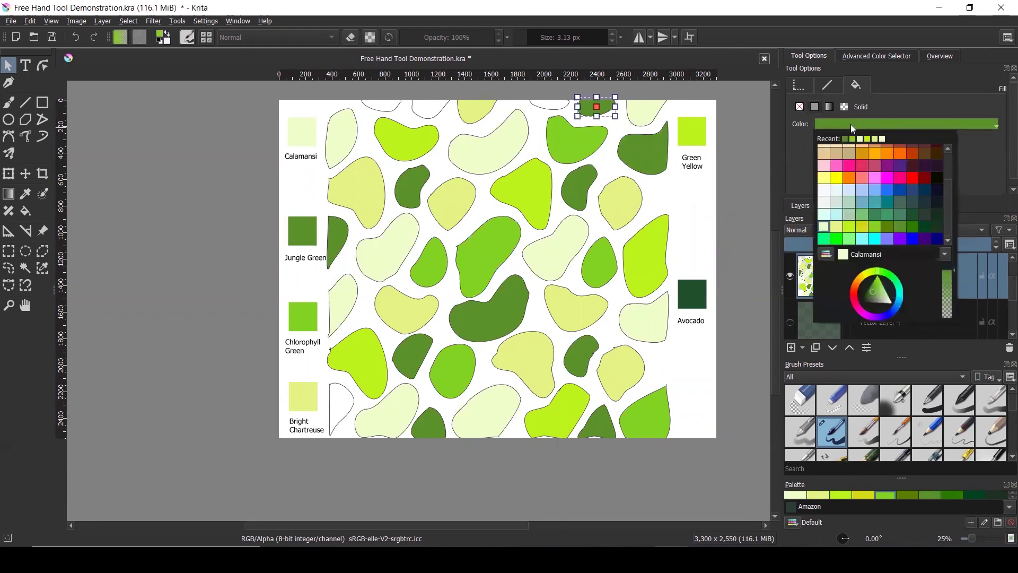
pyautogui.click(875, 138)
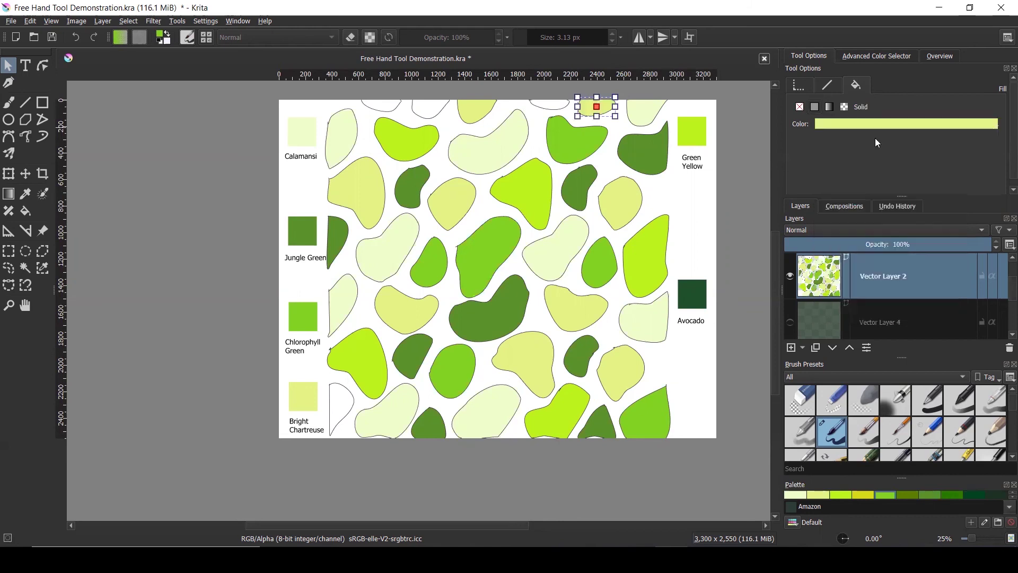
pyautogui.click(764, 172)
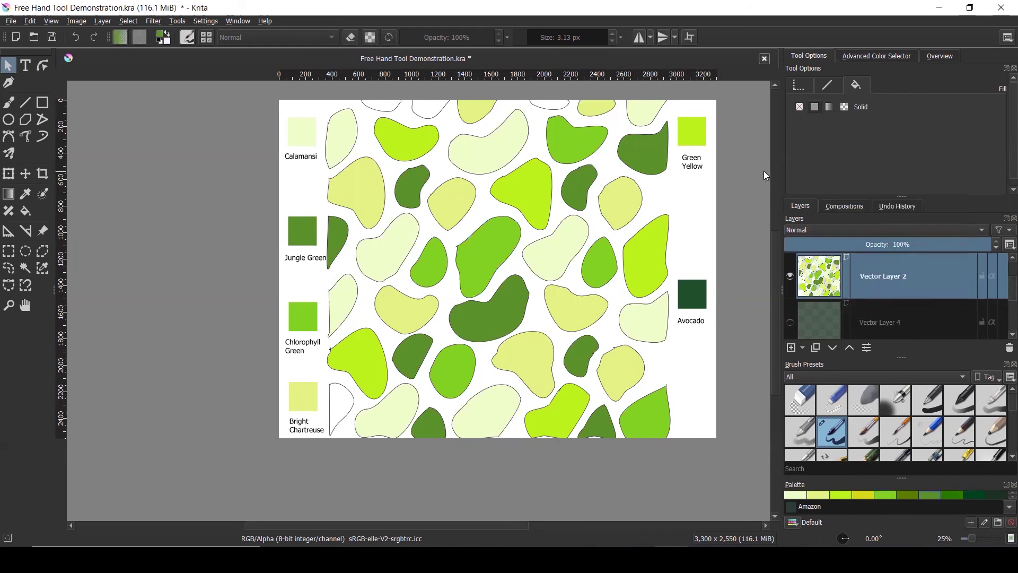
# Step: Give the unfilled blob near Bright Chartreuse and a top-edge blob solid green fills
pyautogui.click(352, 406)
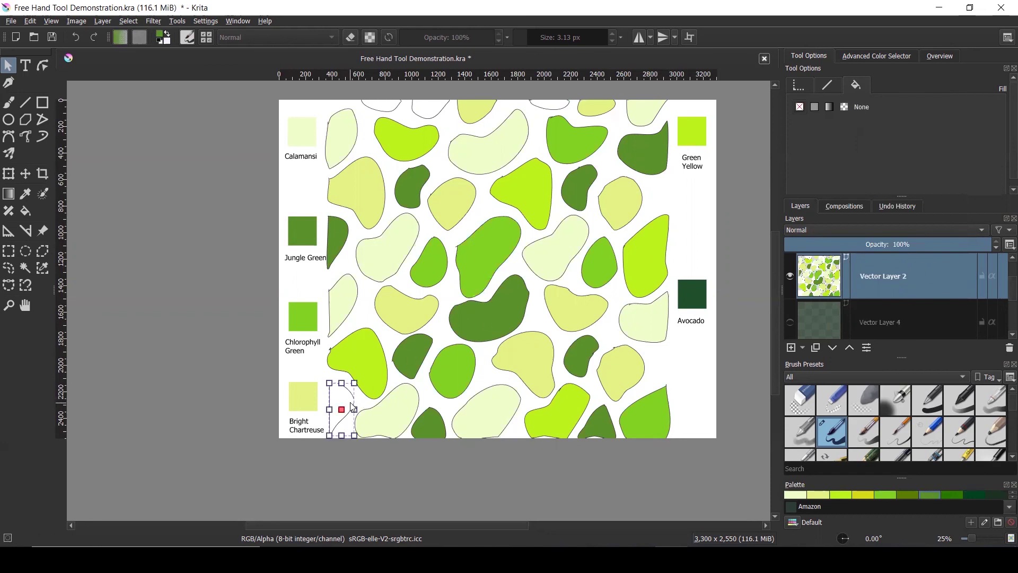
pyautogui.click(817, 107)
pyautogui.click(858, 122)
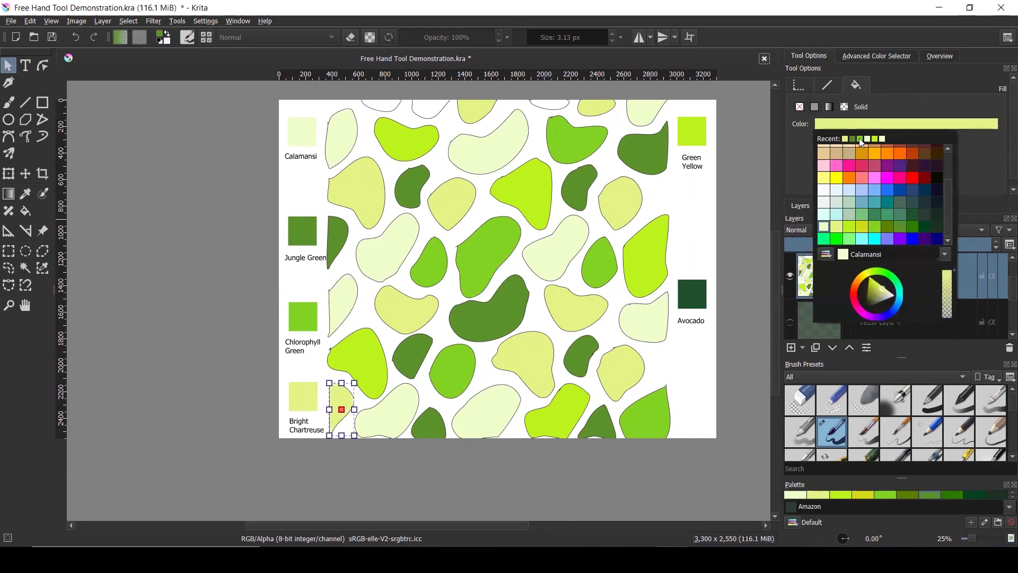
pyautogui.click(850, 137)
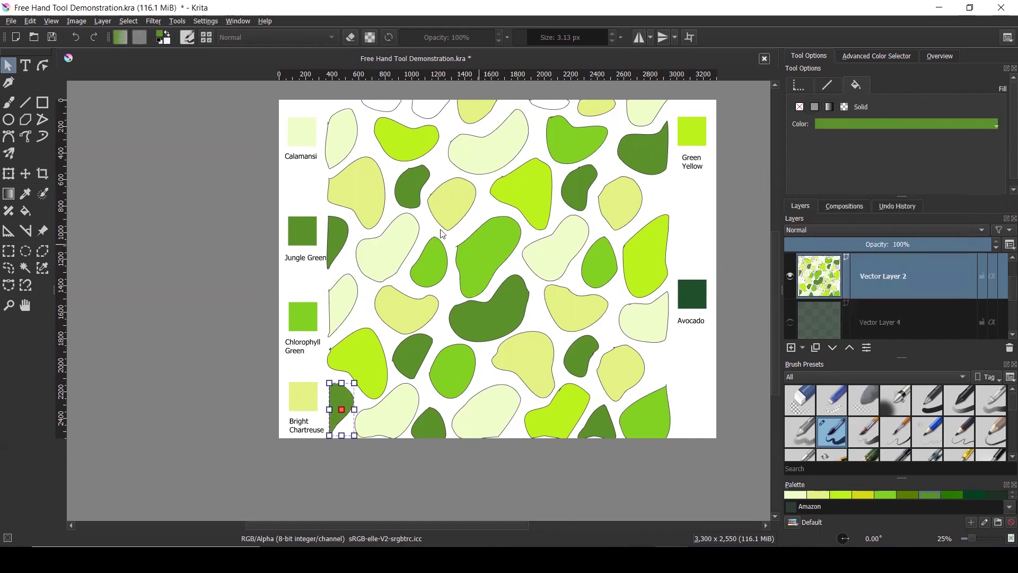
pyautogui.click(419, 110)
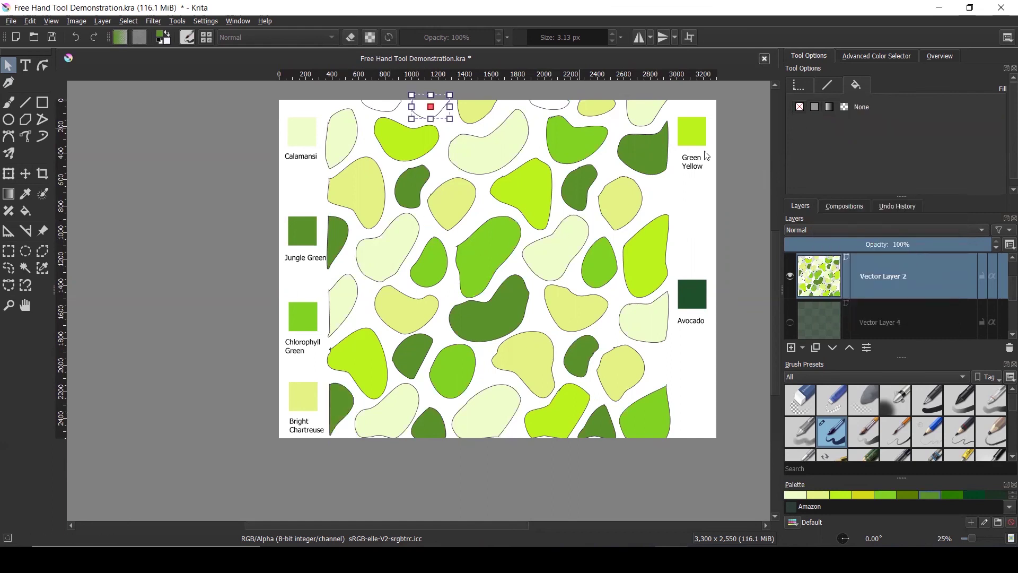
pyautogui.click(816, 109)
pyautogui.click(841, 130)
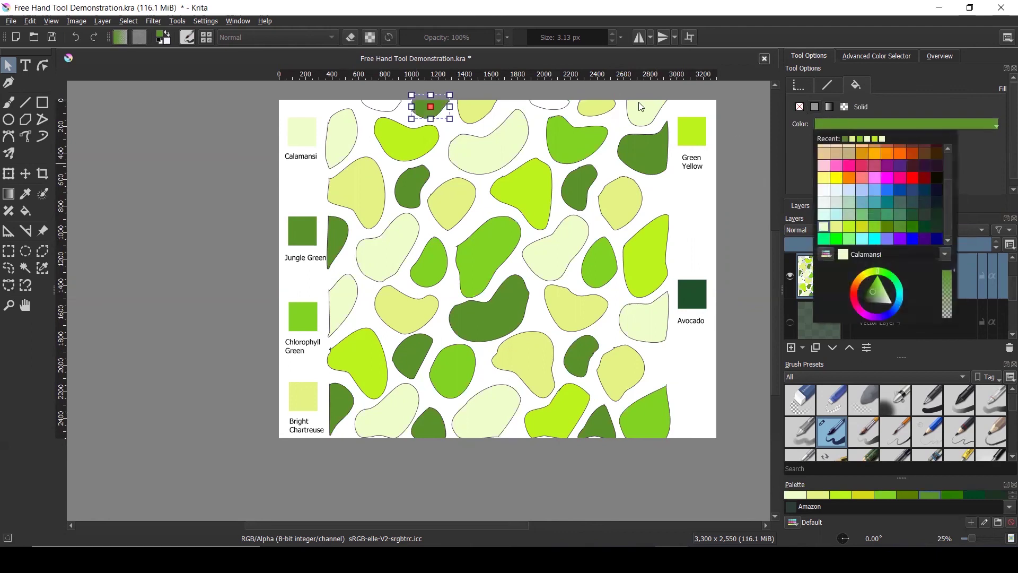
# Step: Fill the small blob further along the top edge solid green, undoing an accidental nudge
pyautogui.click(548, 106)
pyautogui.click(815, 107)
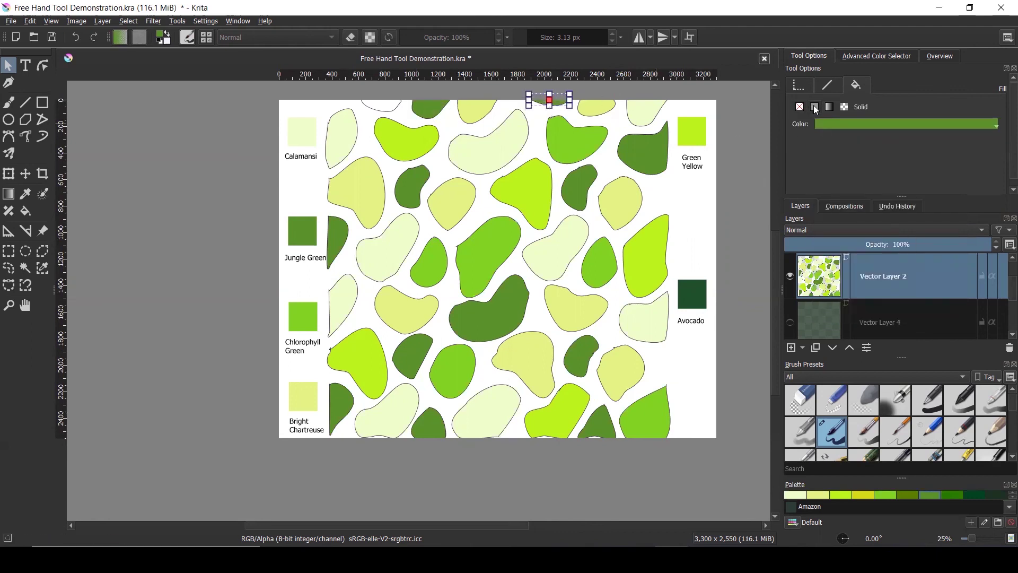
pyautogui.click(830, 124)
pyautogui.click(559, 107)
pyautogui.moveTo(558, 106); pyautogui.dragTo(556, 113)
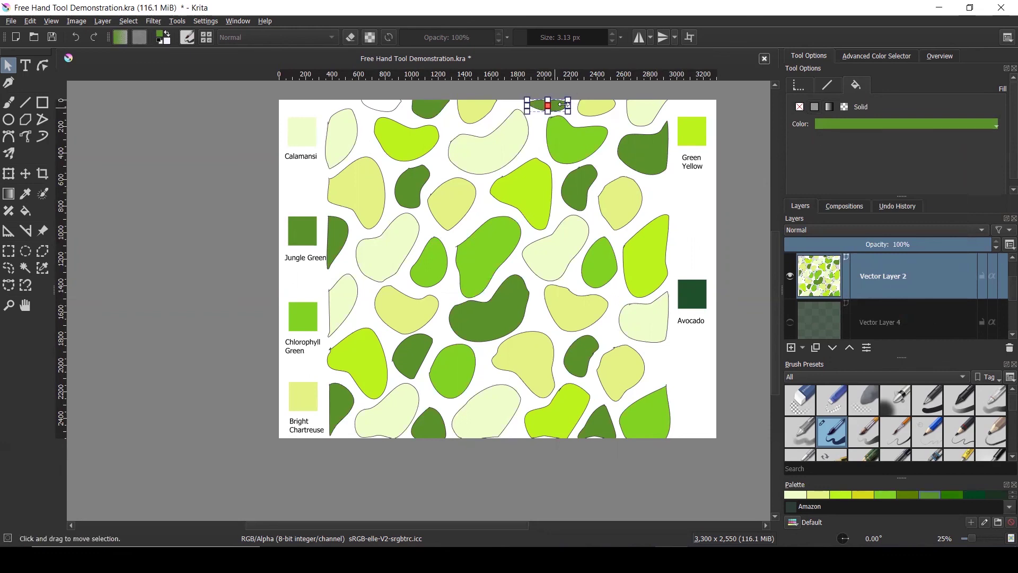
pyautogui.hotkey('ctrl', 'z')
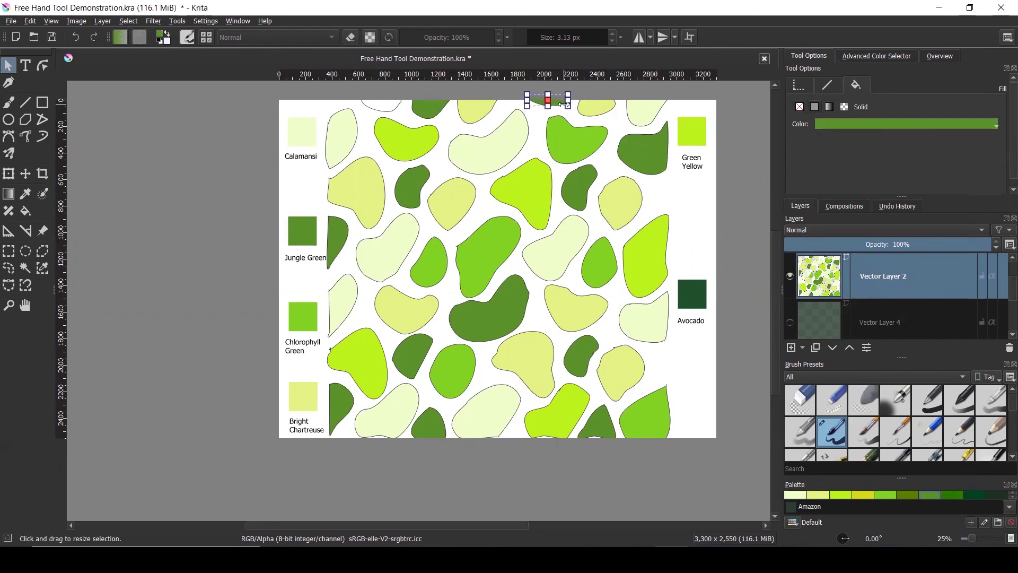
pyautogui.click(312, 92)
# Step: Fill the small white blob at the top left with a recent green
pyautogui.click(384, 106)
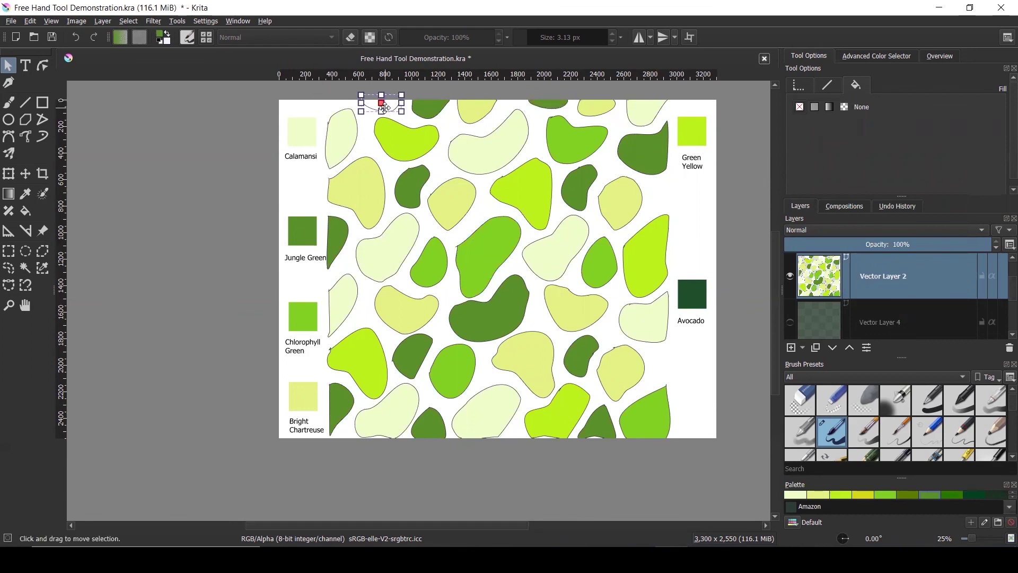
pyautogui.click(815, 107)
pyautogui.click(842, 120)
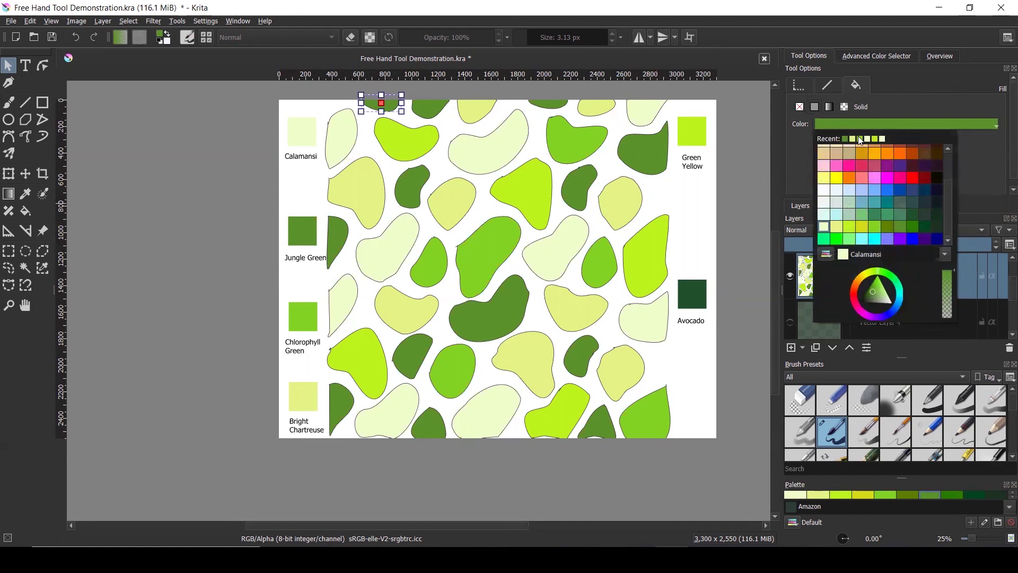
pyautogui.click(860, 139)
pyautogui.click(743, 202)
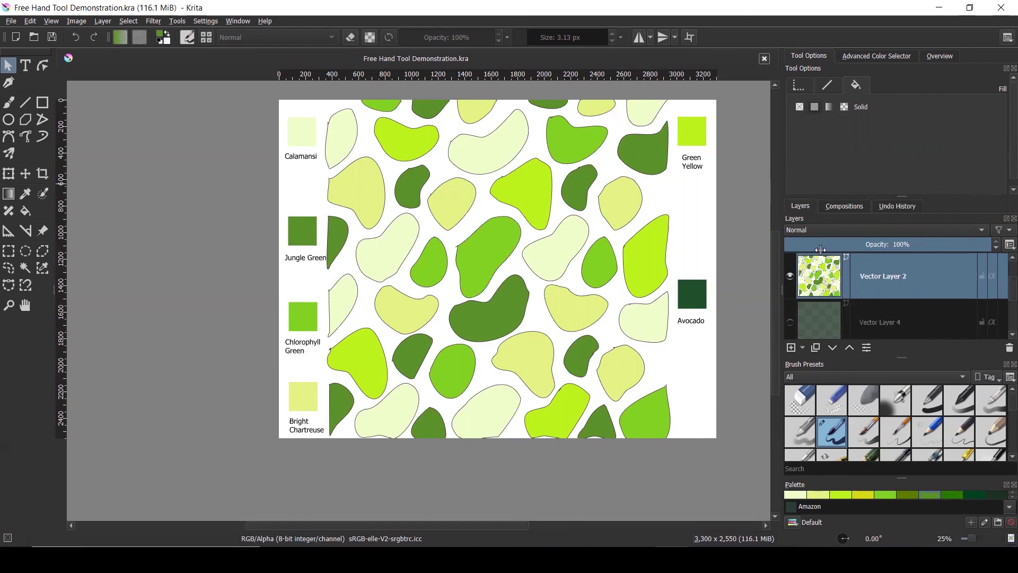
# Step: Toggle the dark green background layer on, off and back on to compare the pattern
pyautogui.click(790, 322)
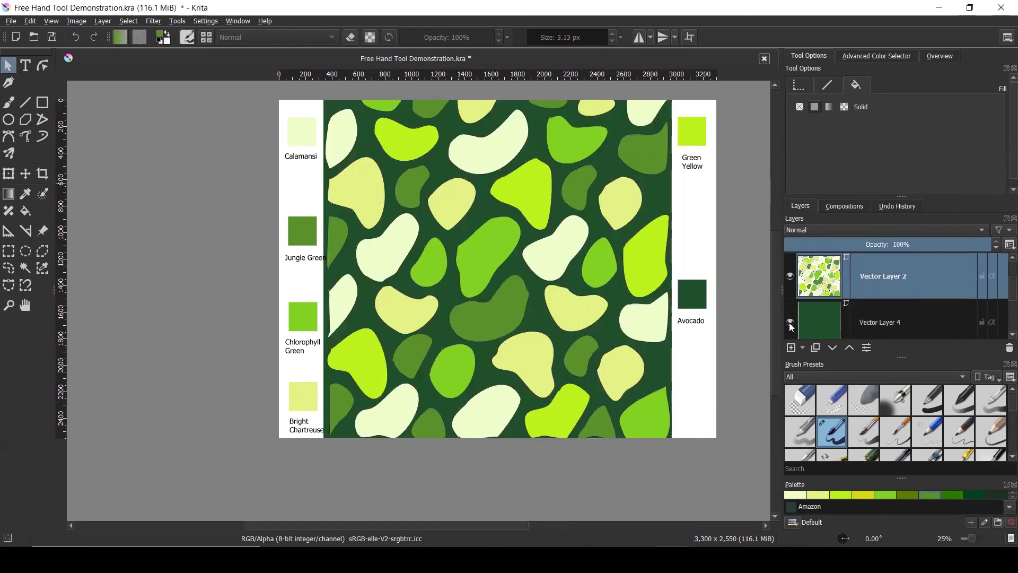
pyautogui.click(790, 322)
pyautogui.click(790, 322)
pyautogui.scroll(-1, 325, 196)
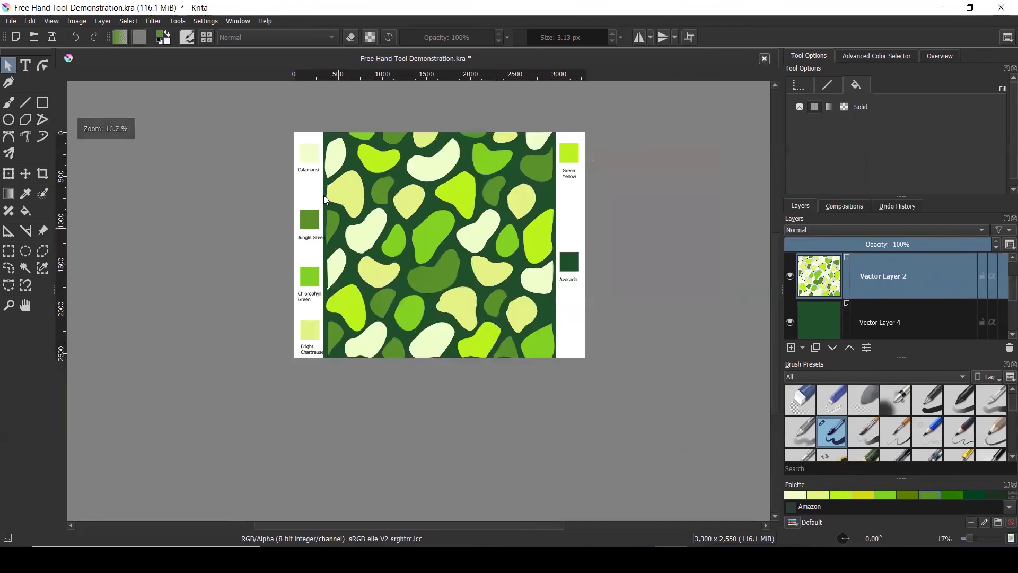
pyautogui.scroll(1, 325, 200)
pyautogui.click(416, 223)
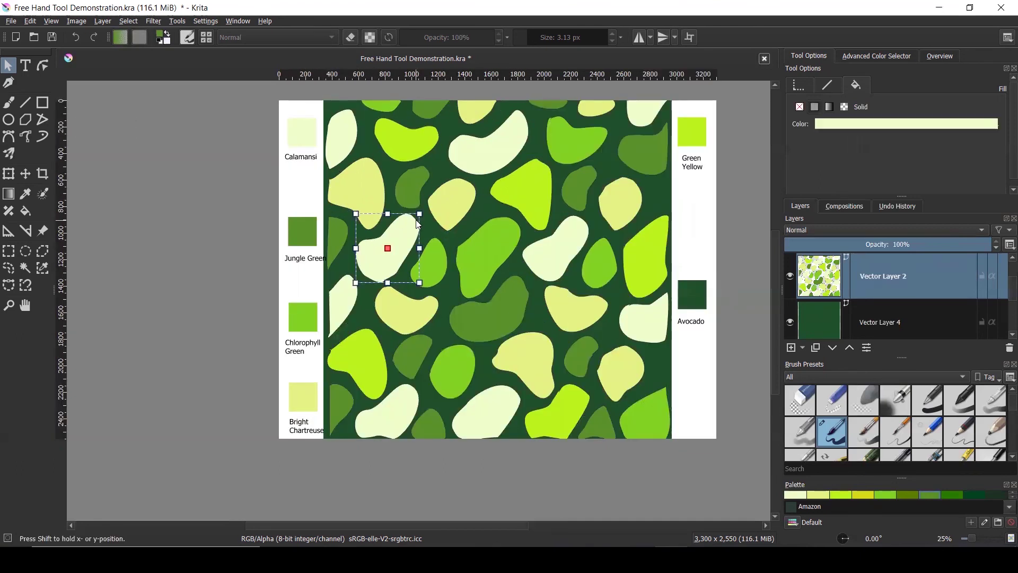
pyautogui.click(753, 257)
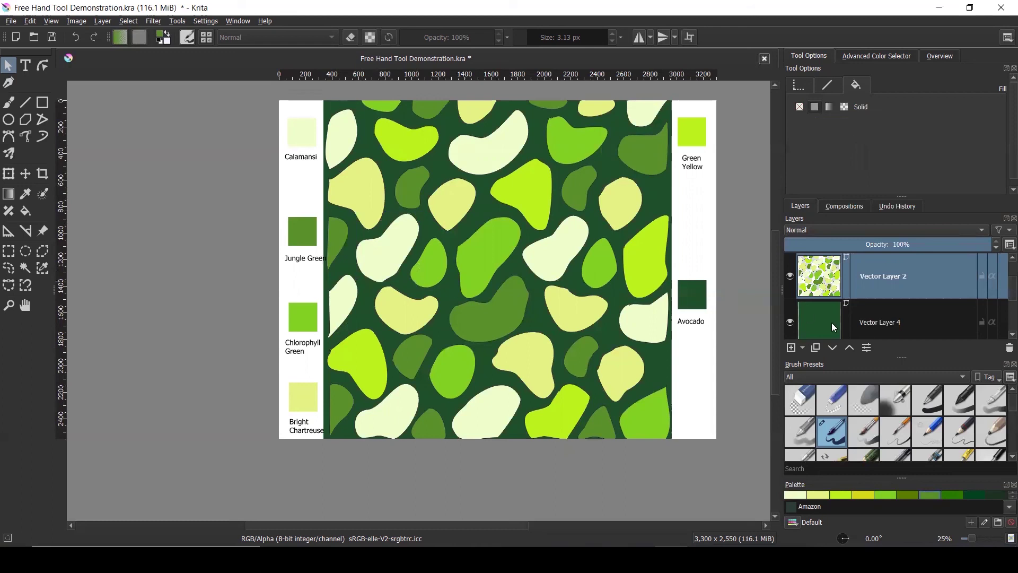
# Step: Check the Pattern Making.jpg reference in Photos, then select background layer Vector Layer 4
pyautogui.scroll(1, 890, 326)
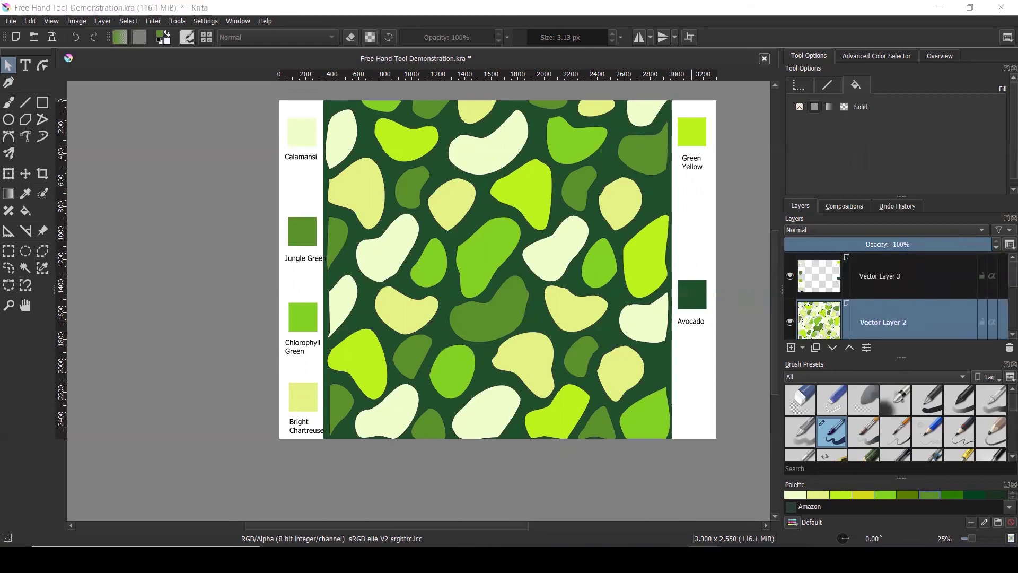
pyautogui.click(819, 480)
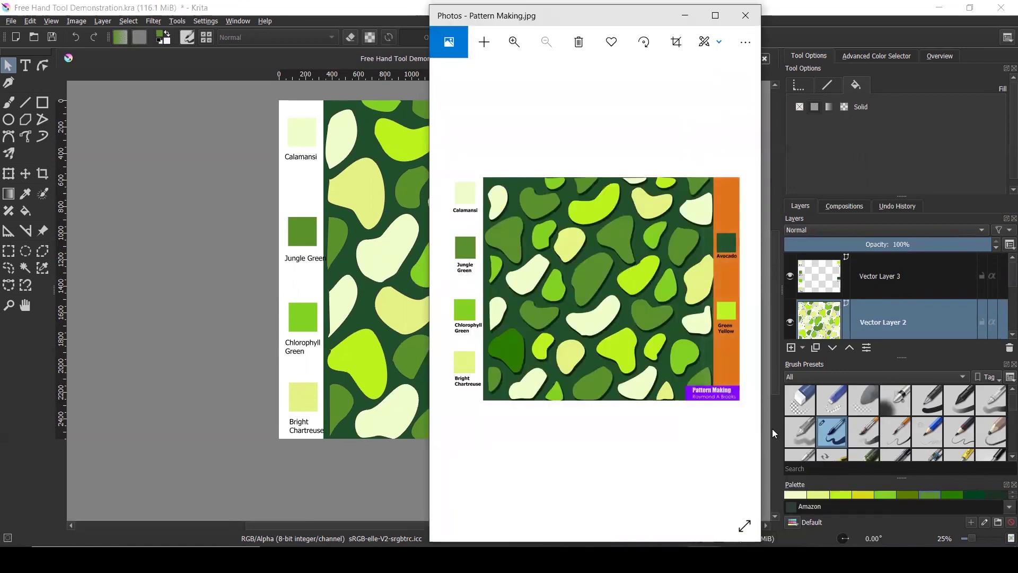
pyautogui.click(197, 345)
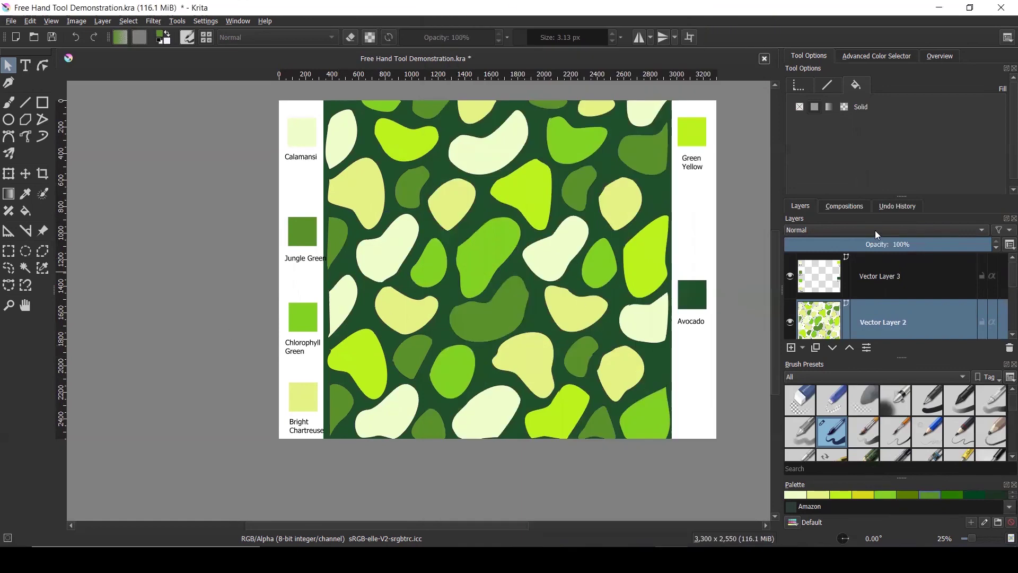
pyautogui.scroll(-1, 808, 291)
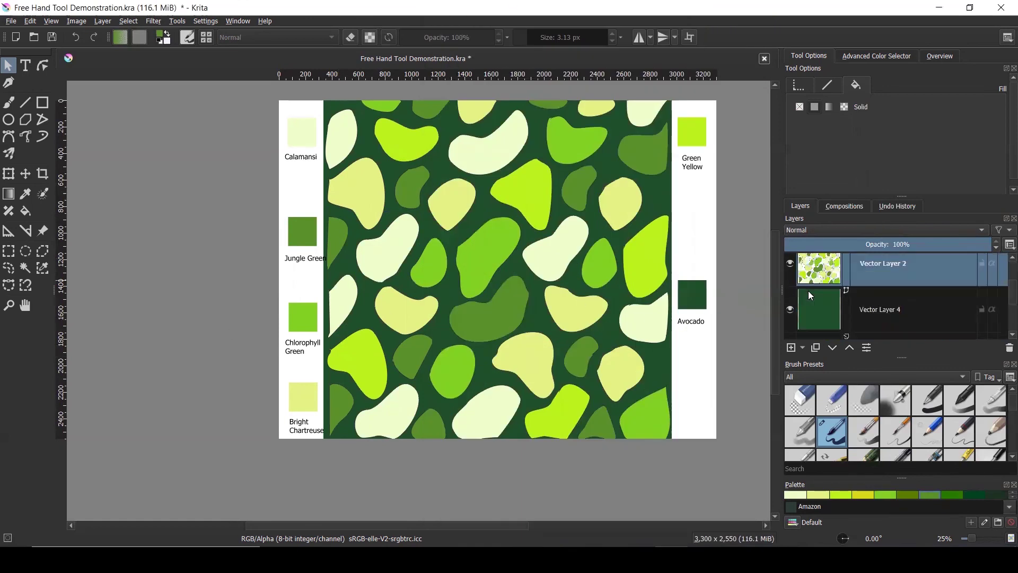
pyautogui.click(830, 320)
# Step: Draw a tall rectangle down the page's right edge as a side bar
pyautogui.click(42, 102)
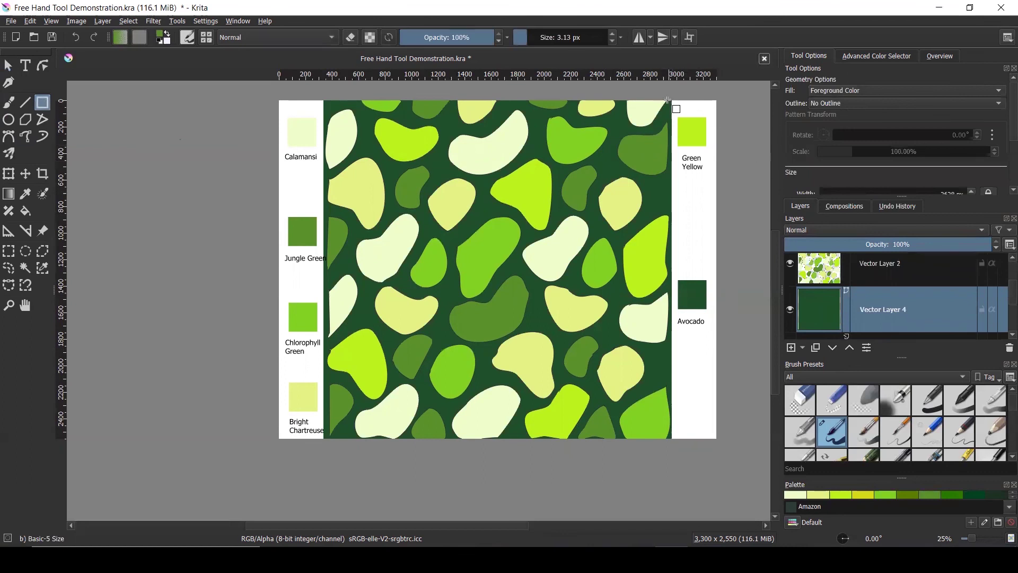
pyautogui.moveTo(670, 100); pyautogui.dragTo(722, 437)
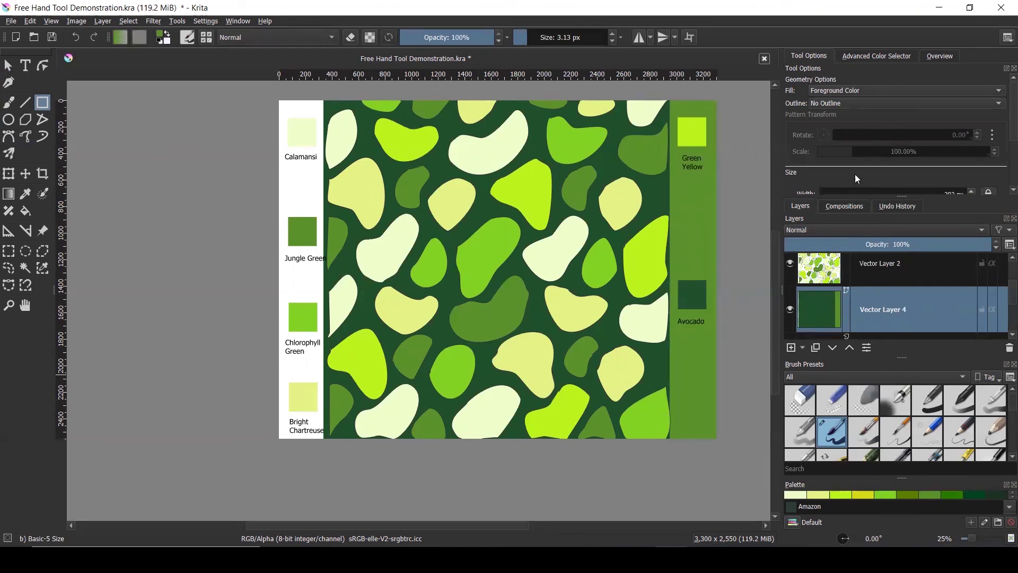
pyautogui.scroll(-2, 896, 95)
pyautogui.scroll(2, 917, 79)
# Step: Fill the right strip with orange instead of green, then deselect it
pyautogui.click(8, 66)
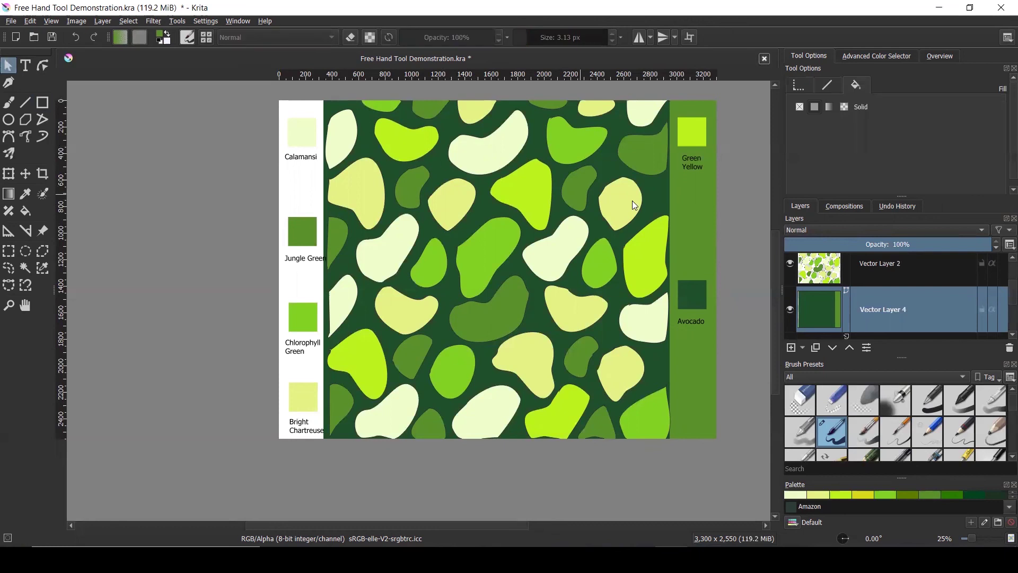
pyautogui.click(692, 199)
pyautogui.click(853, 125)
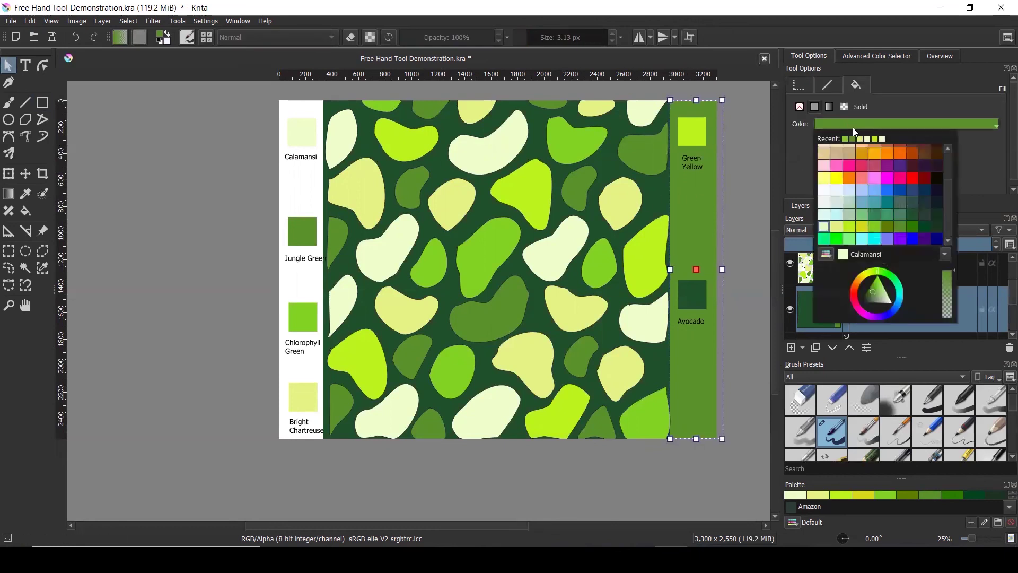
pyautogui.click(885, 155)
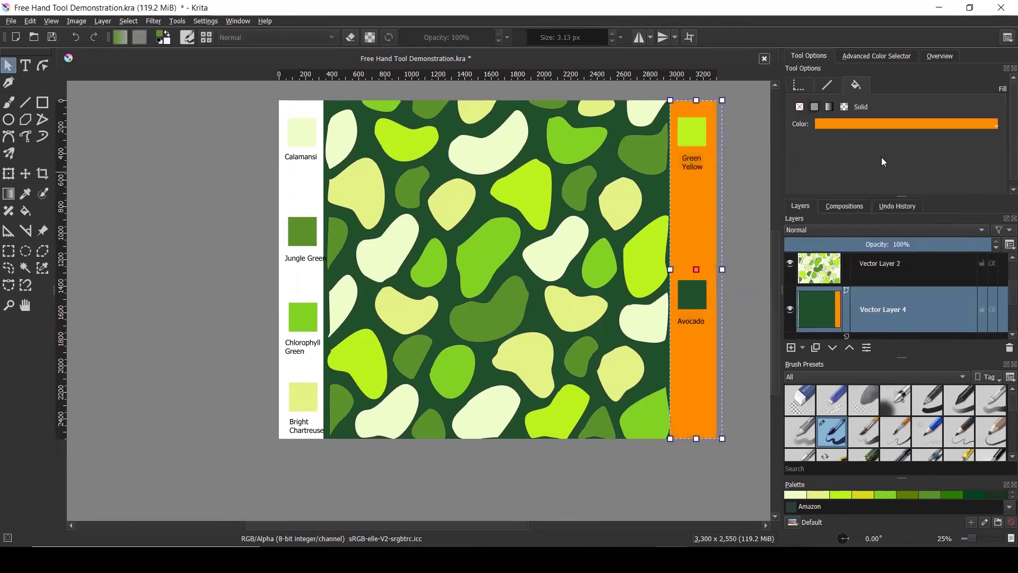
pyautogui.click(741, 169)
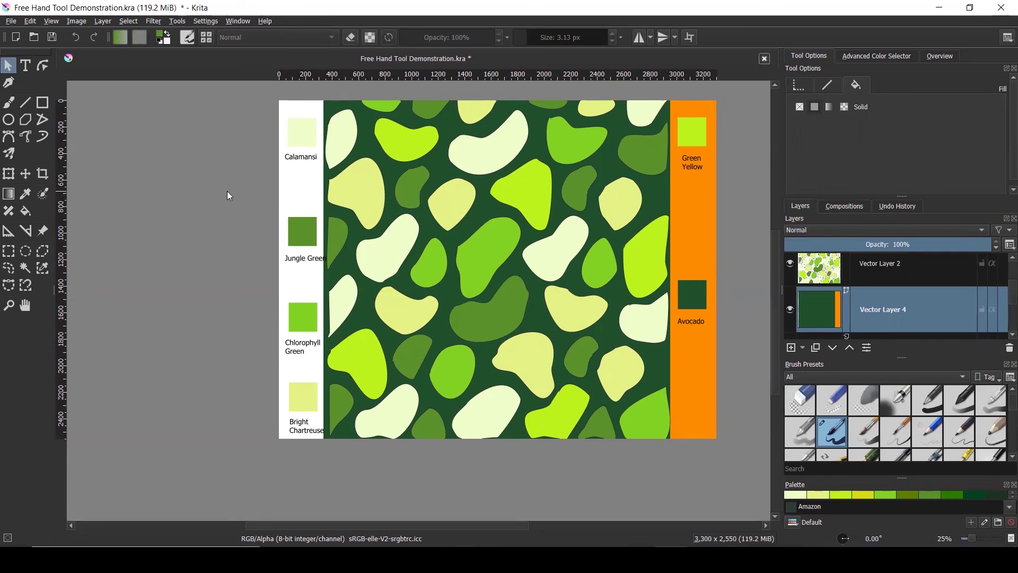
# Step: Draw a rectangular bar down the page's left edge behind the labelled swatches
pyautogui.click(43, 103)
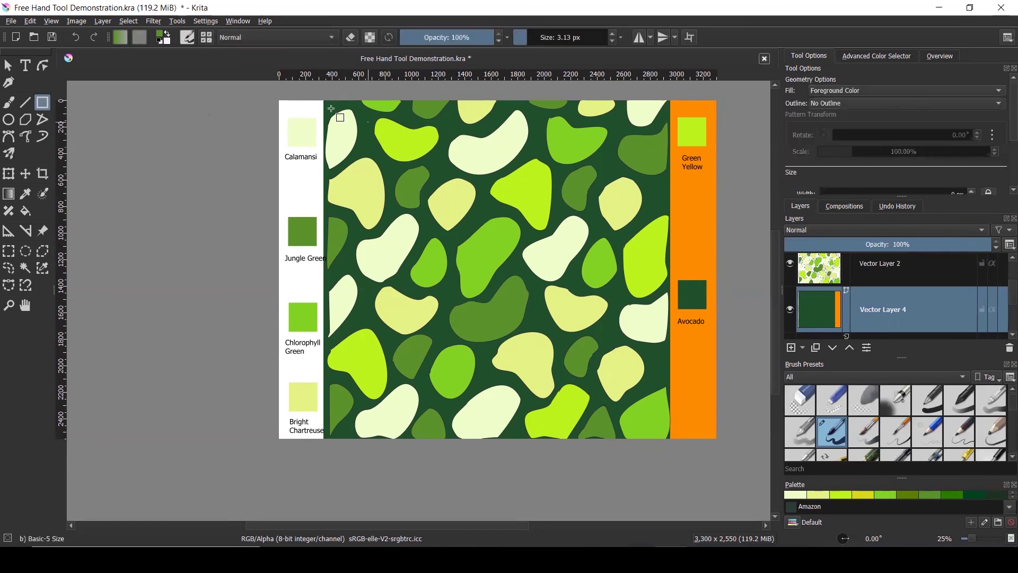
pyautogui.moveTo(280, 101); pyautogui.dragTo(328, 451)
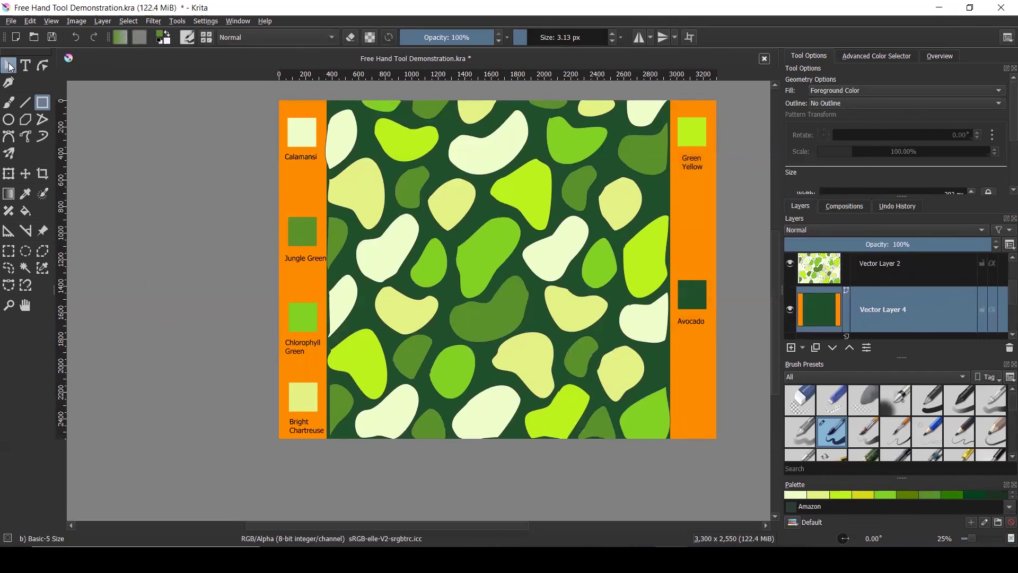
pyautogui.press('v')
pyautogui.click(297, 422)
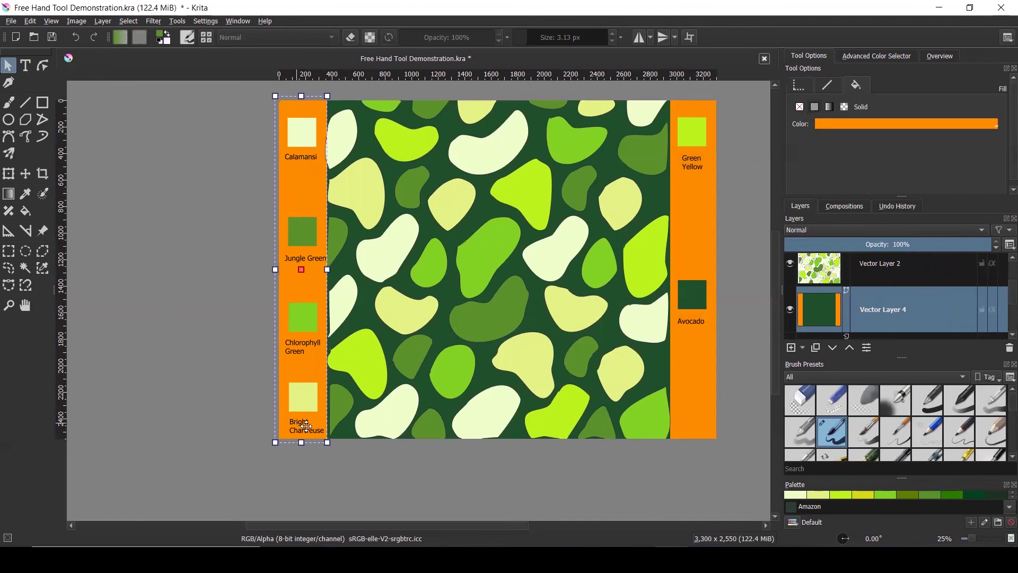
pyautogui.click(531, 470)
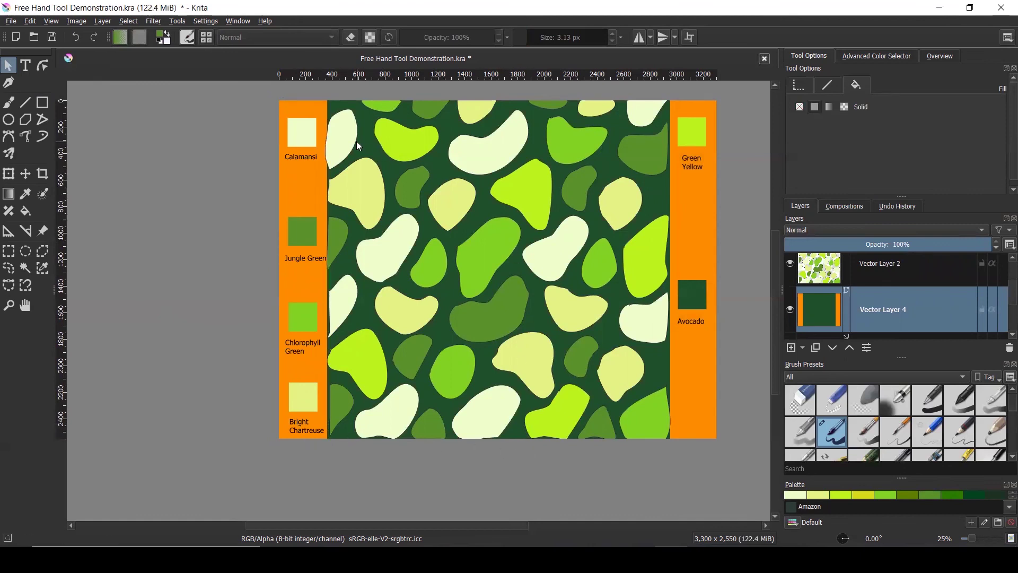
# Step: Check Vector Layer 4's visibility, then select the dark green background rectangle
pyautogui.scroll(1, 357, 141)
pyautogui.scroll(-1, 352, 145)
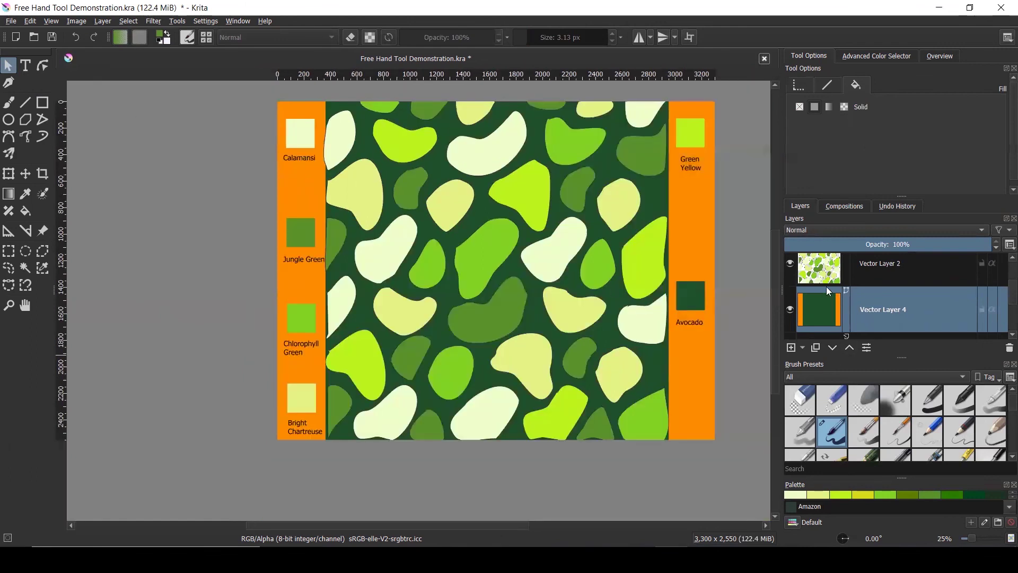
pyautogui.click(790, 310)
pyautogui.click(791, 311)
pyautogui.click(811, 272)
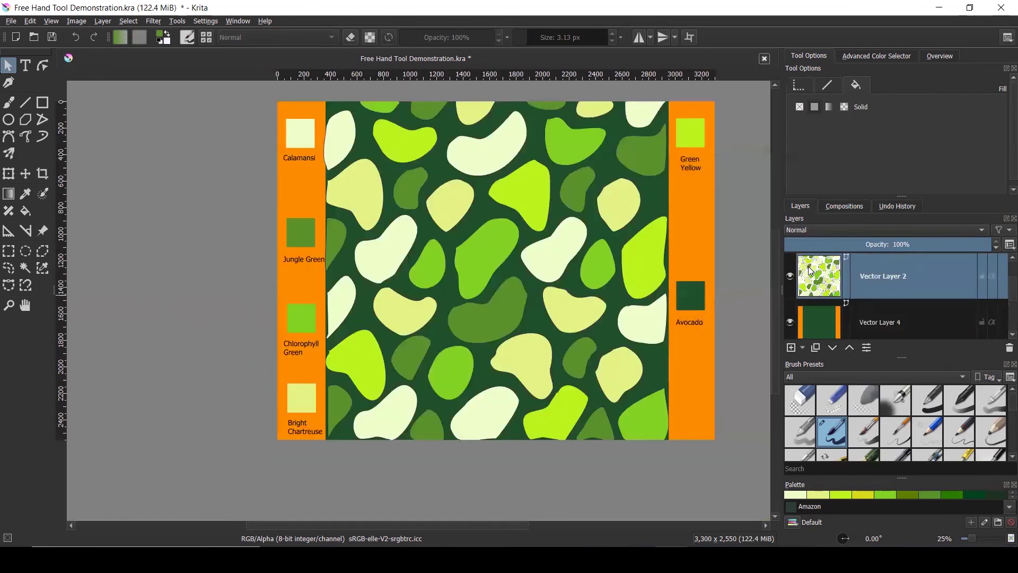
pyautogui.click(839, 329)
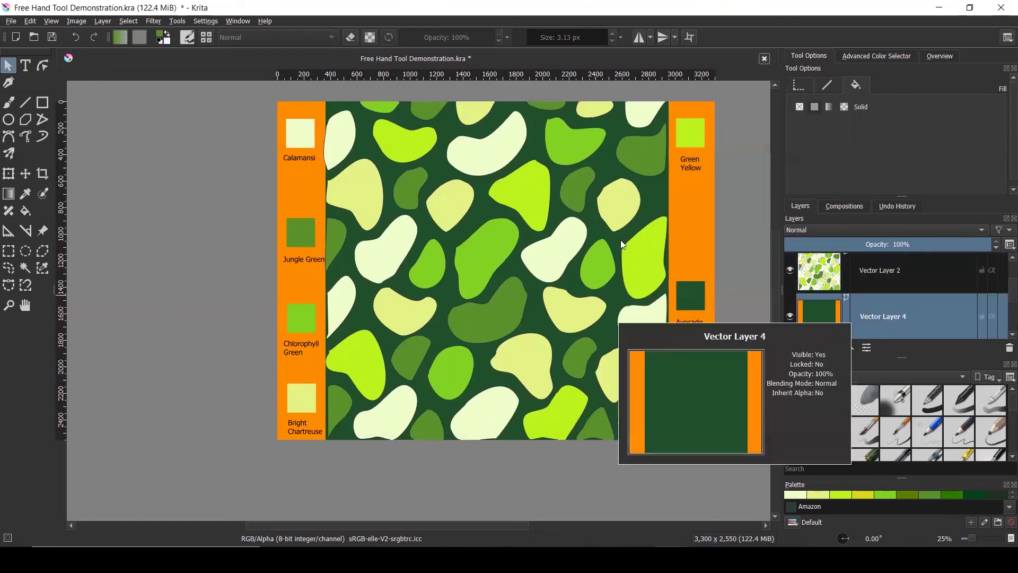
pyautogui.click(338, 133)
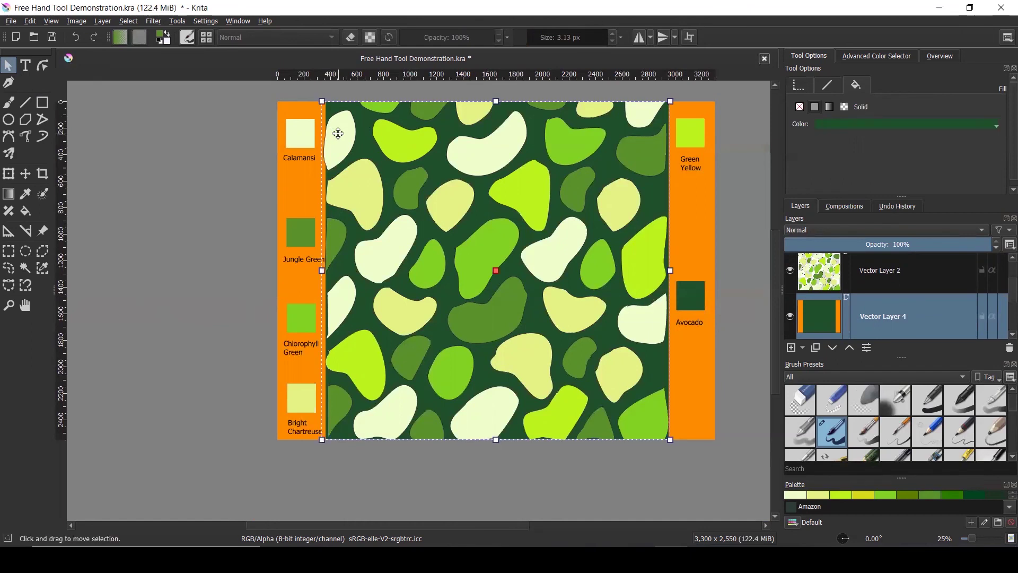
# Step: On Vector Layer 2, nudge the pale top-left blob one step right and deselect it
pyautogui.doubleClick(337, 133)
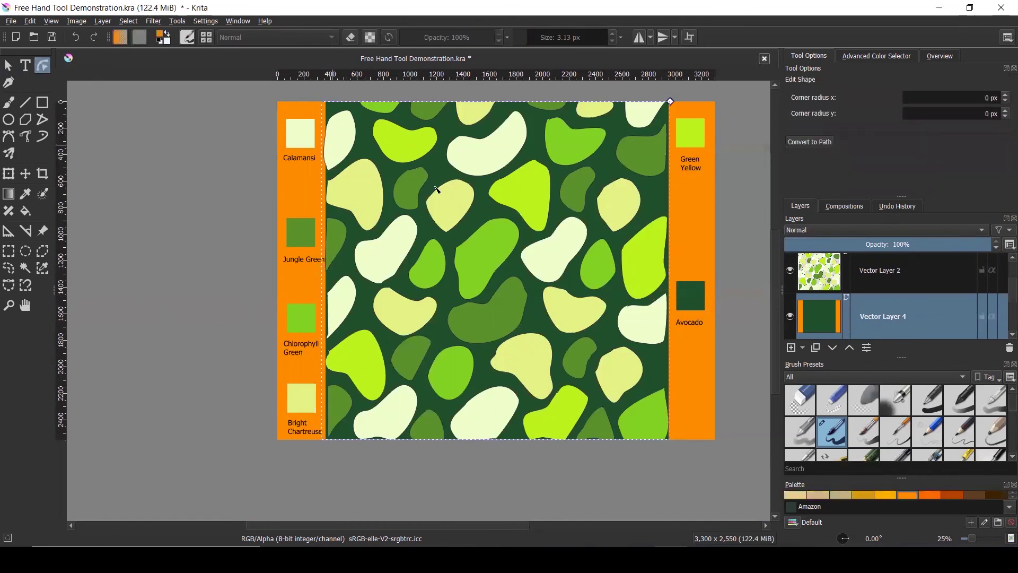
pyautogui.click(830, 282)
pyautogui.click(332, 143)
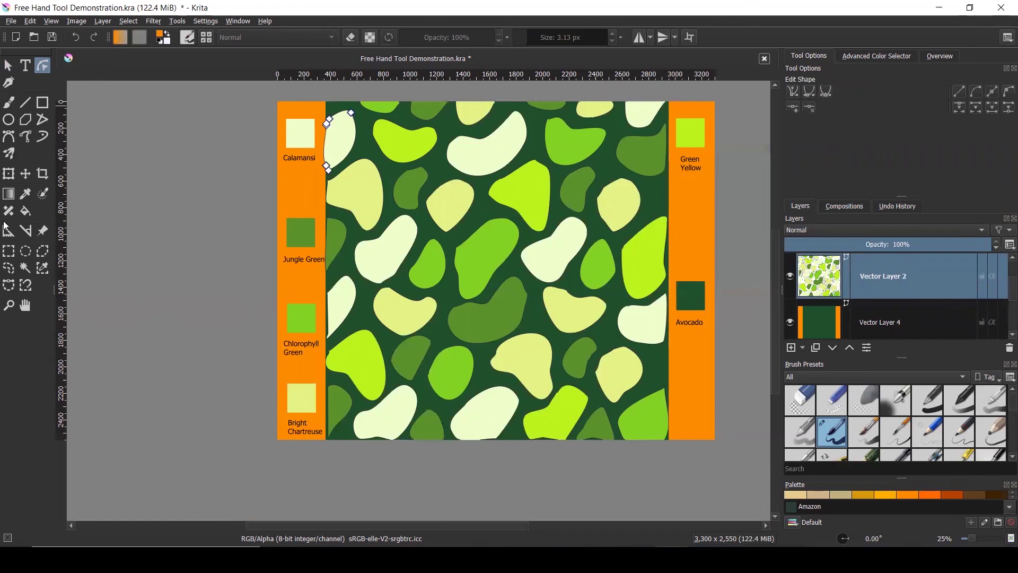
pyautogui.press('Escape')
pyautogui.press('Right')
pyautogui.press('Right')
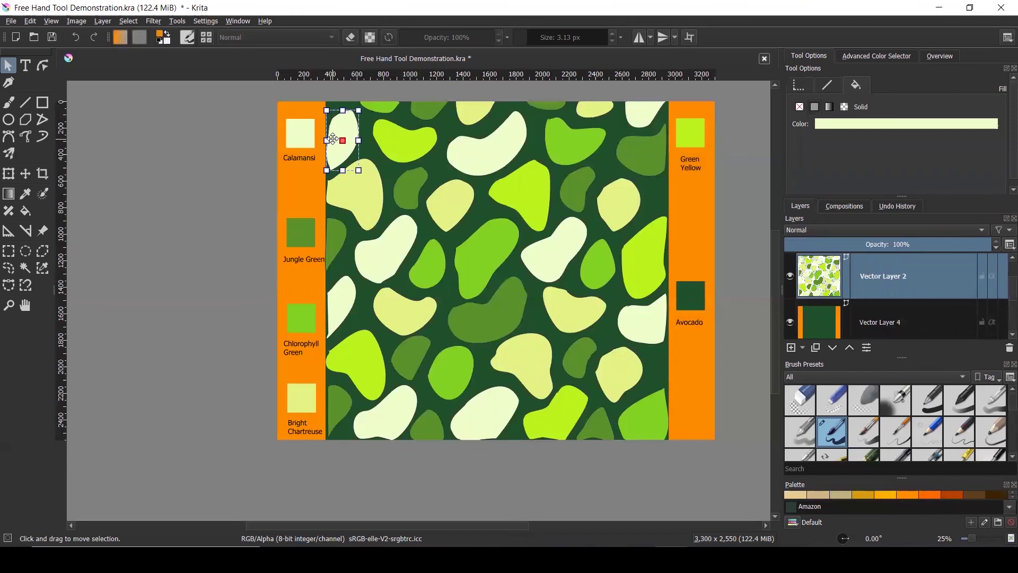
pyautogui.click(157, 209)
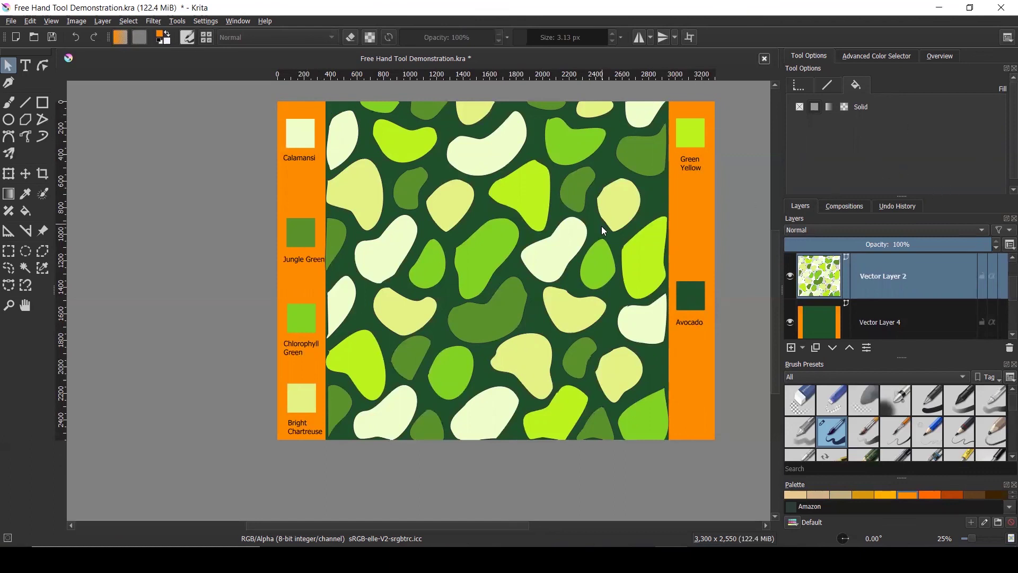
pyautogui.scroll(-1, 602, 249)
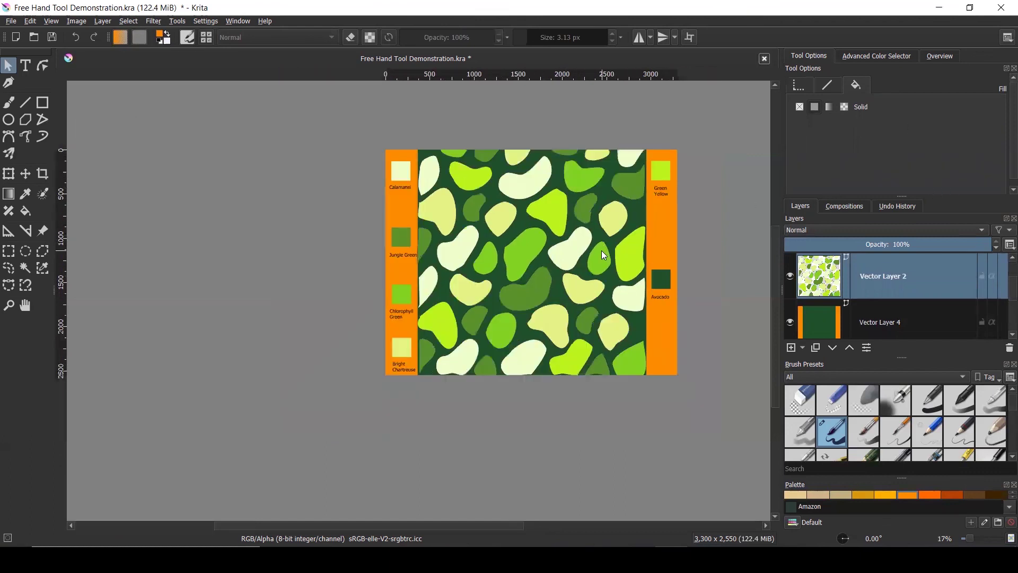
pyautogui.scroll(1, 683, 213)
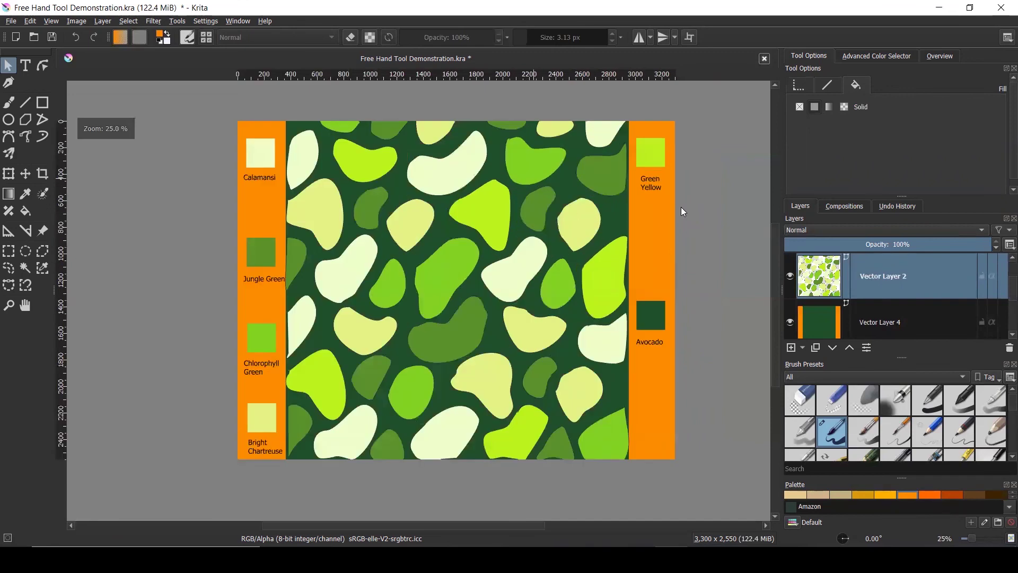
# Step: Bring the Tool Tutorial Feehand PathTool.jpg reference image to the front from the Photos taskbar icon
pyautogui.moveTo(704, 559)
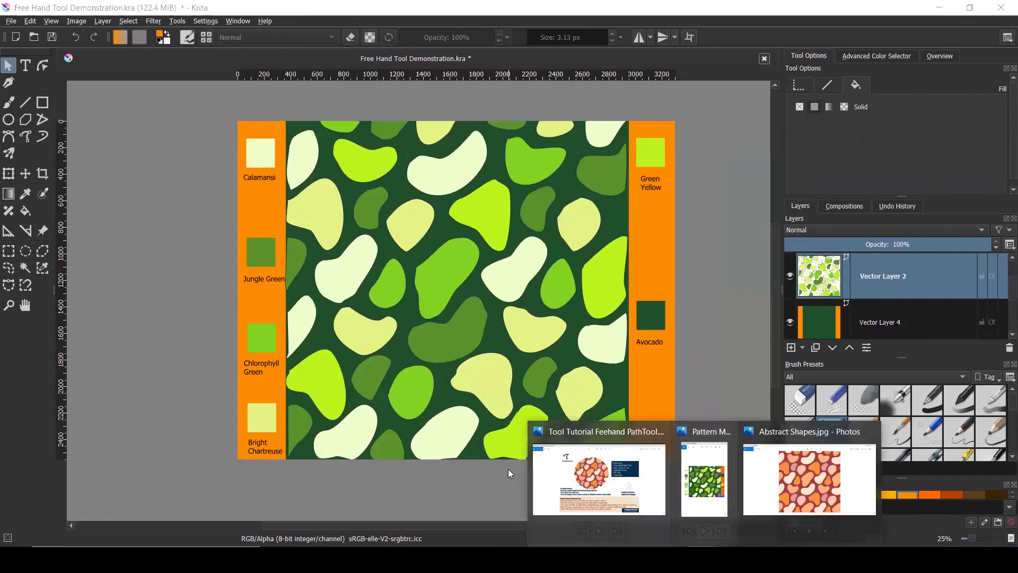
pyautogui.click(601, 478)
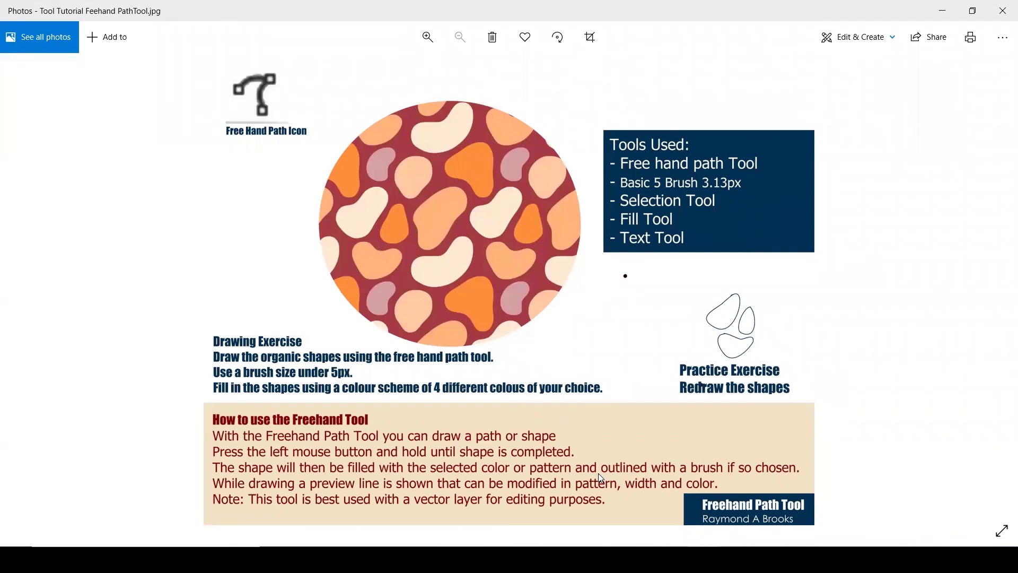
# Step: Minimise the Photos reference image to return to the Krita canvas
pyautogui.click(951, 14)
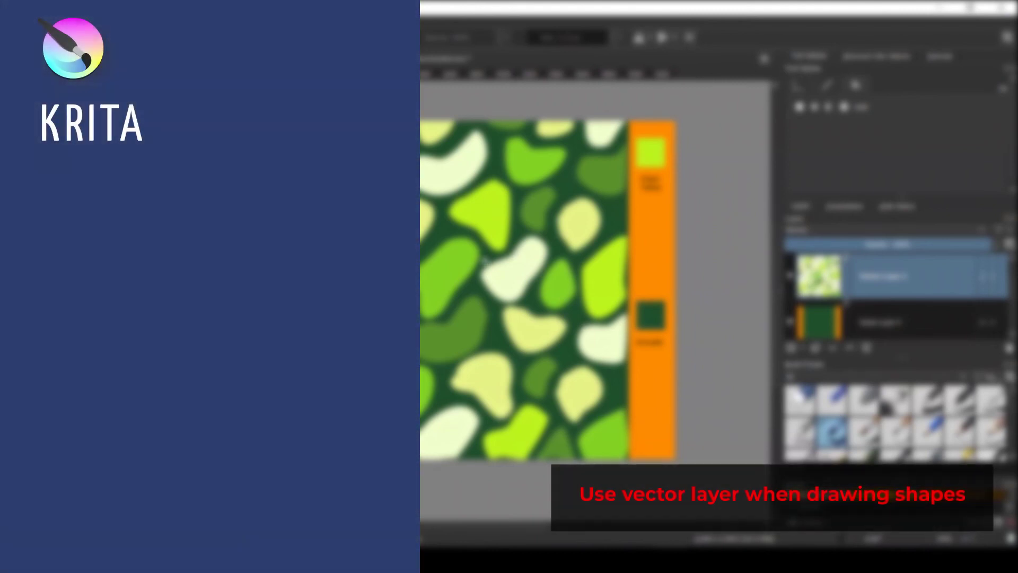
pyautogui.moveTo(896, 286)
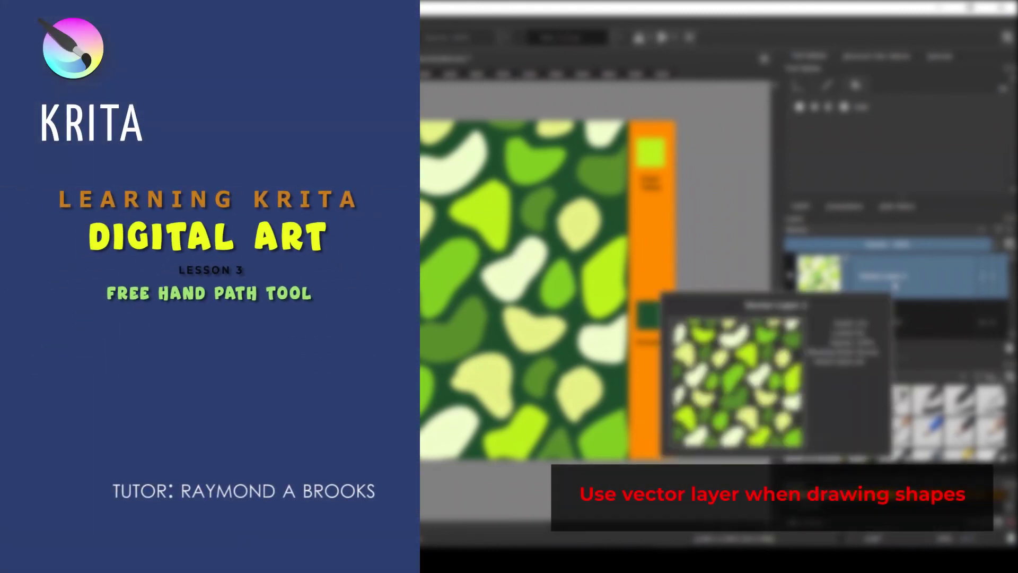